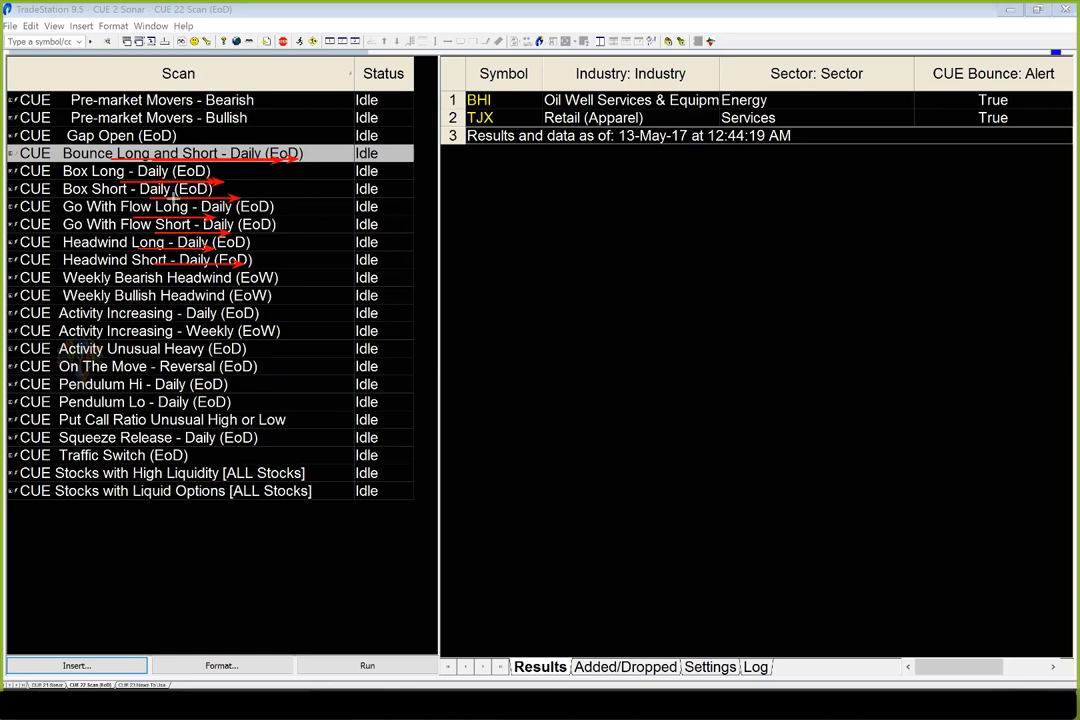
Mark the Box Short, Weekly Bearish Headwind and Traffic Switch scans in the list with red arrows, and clear the markings.
left_click_drag(163, 197, 248, 198)
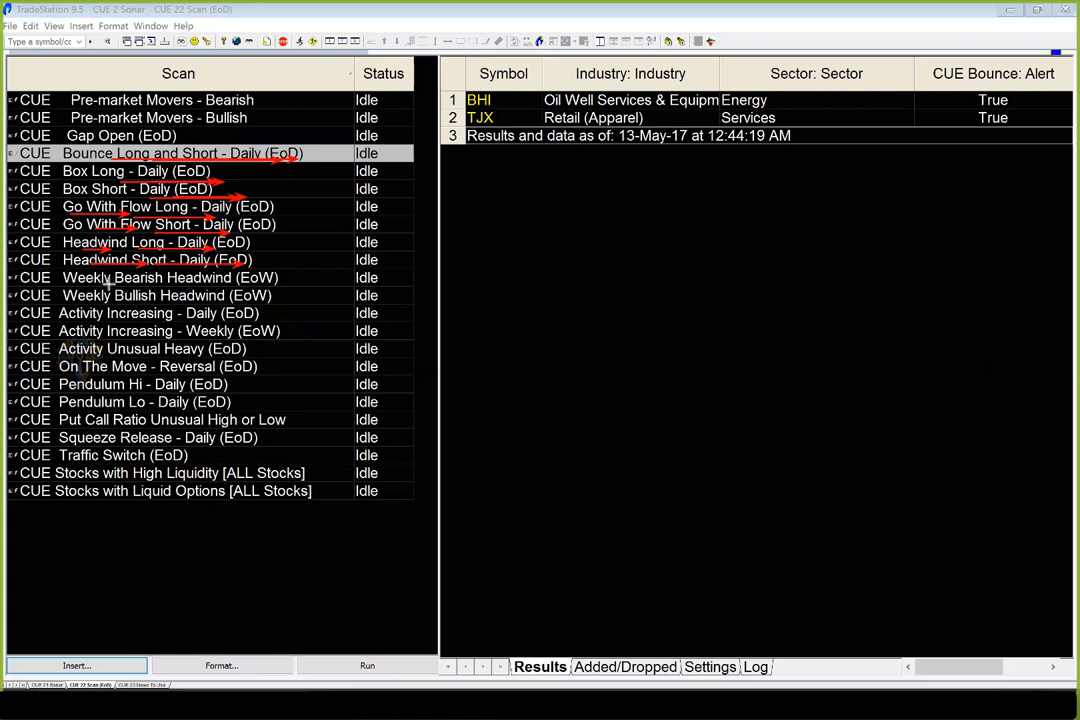
left_click_drag(108, 284, 214, 284)
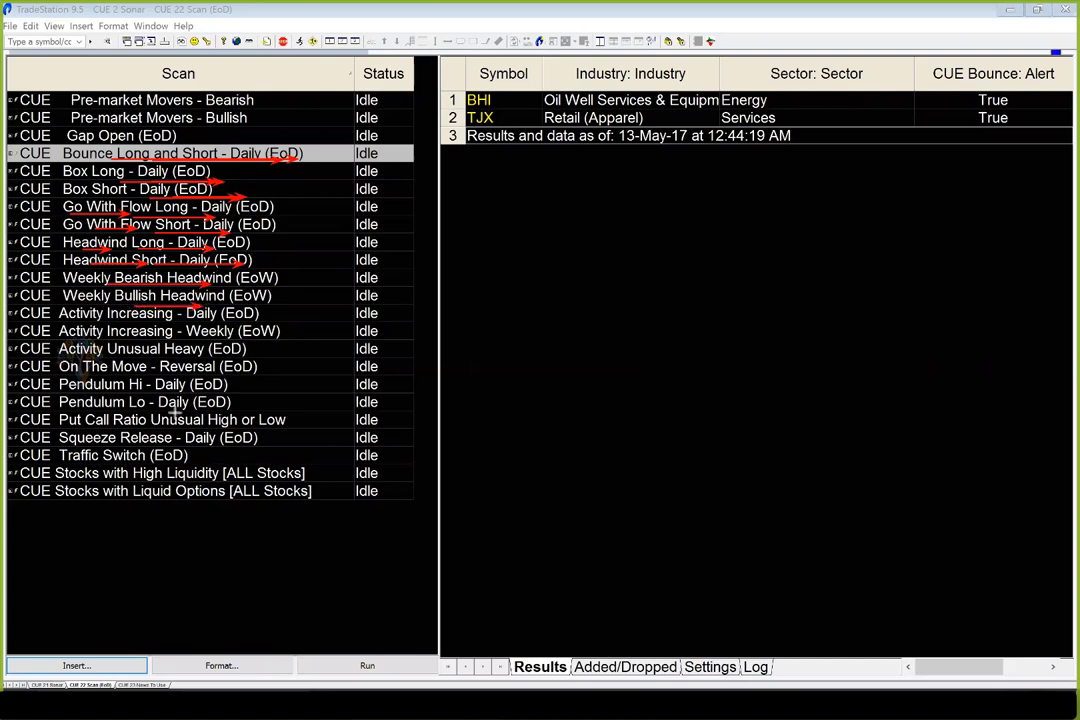
left_click_drag(96, 463, 208, 464)
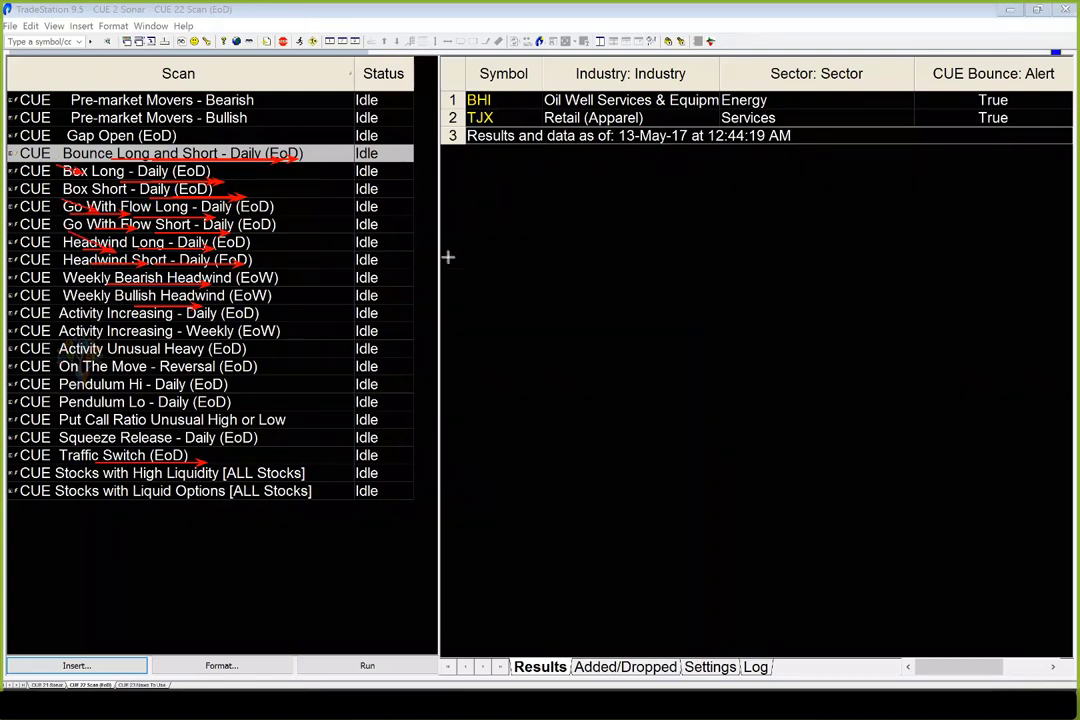
key("Escape")
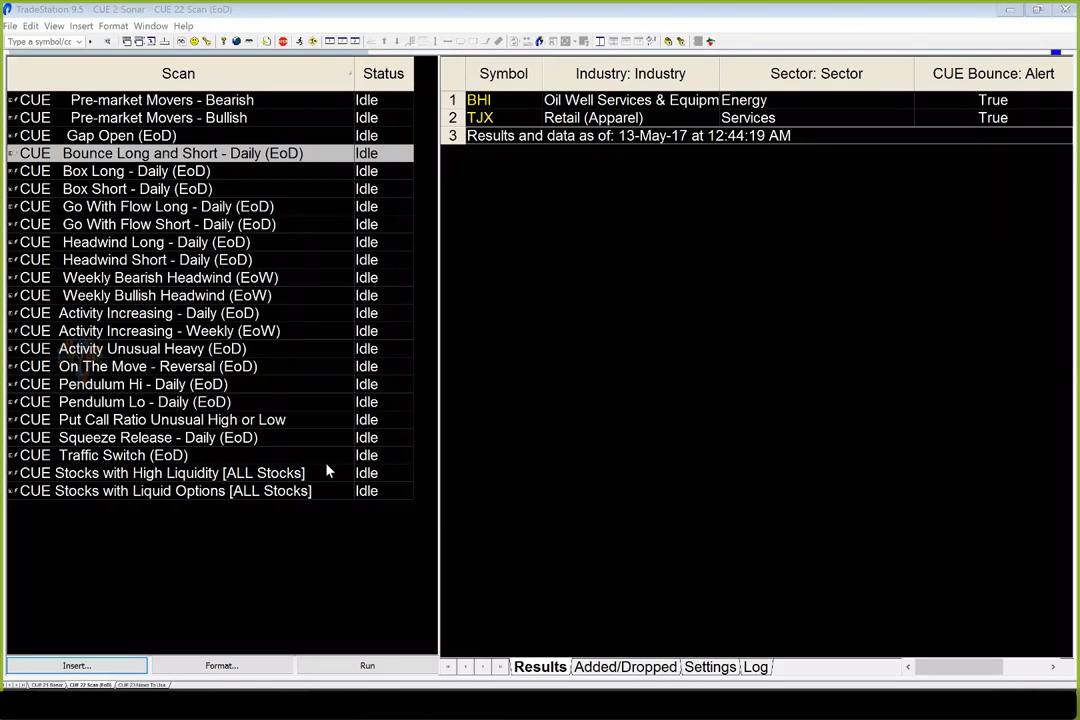
Run the daily Bounce Long and Short, Box Long, Box Short, Go With Flow Long, Go With Flow Short and Headwind Long scans in order.
left_click(366, 665)
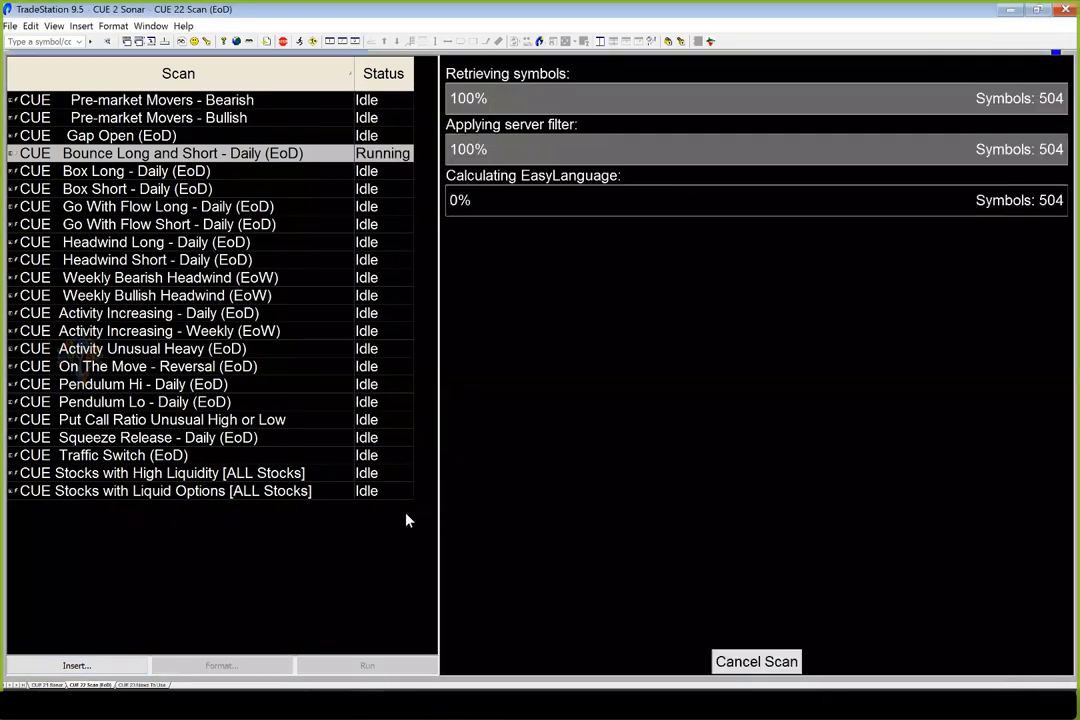
key("Down")
left_click(366, 665)
key("Down")
key("Return")
key("Down")
key("Return")
key("Down")
key("Return")
key("Down")
key("Return")
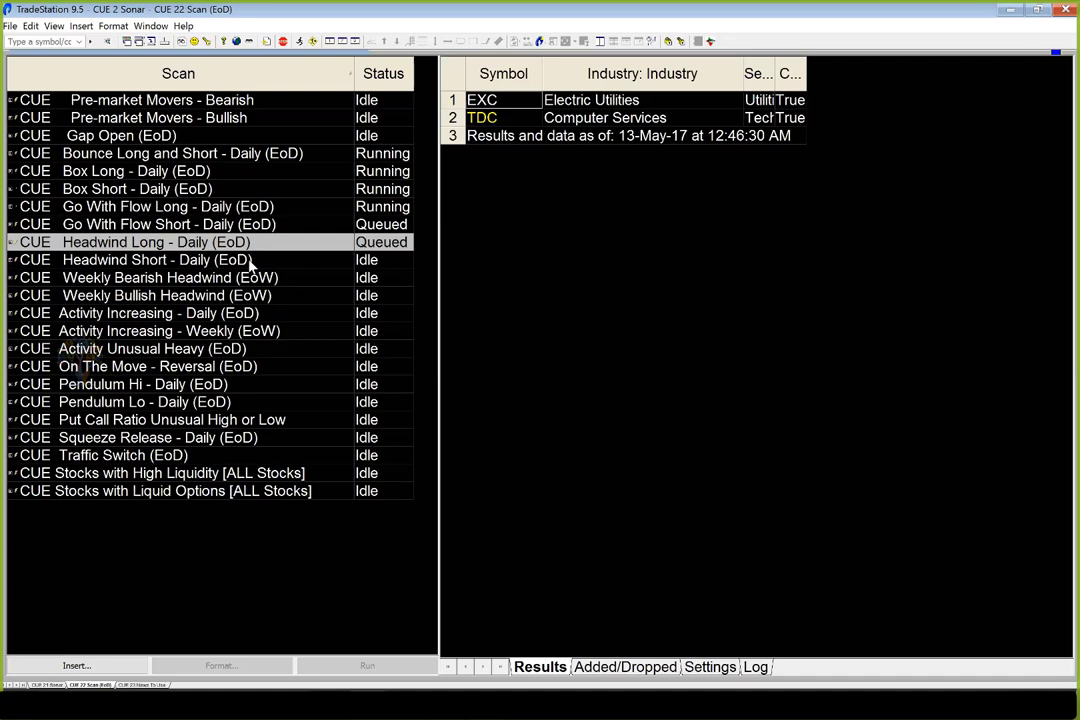
Run the Headwind Short - Daily (EoD) and Weekly Bearish Headwind (EoW) scans.
left_click(250, 262)
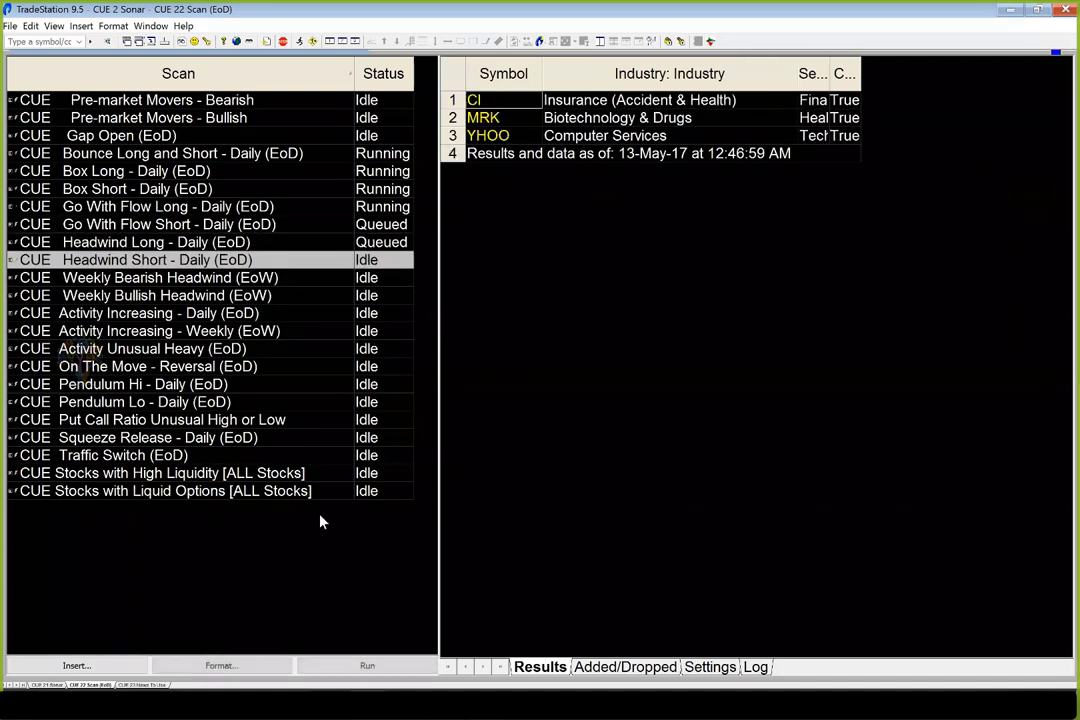
left_click(363, 666)
key("Up")
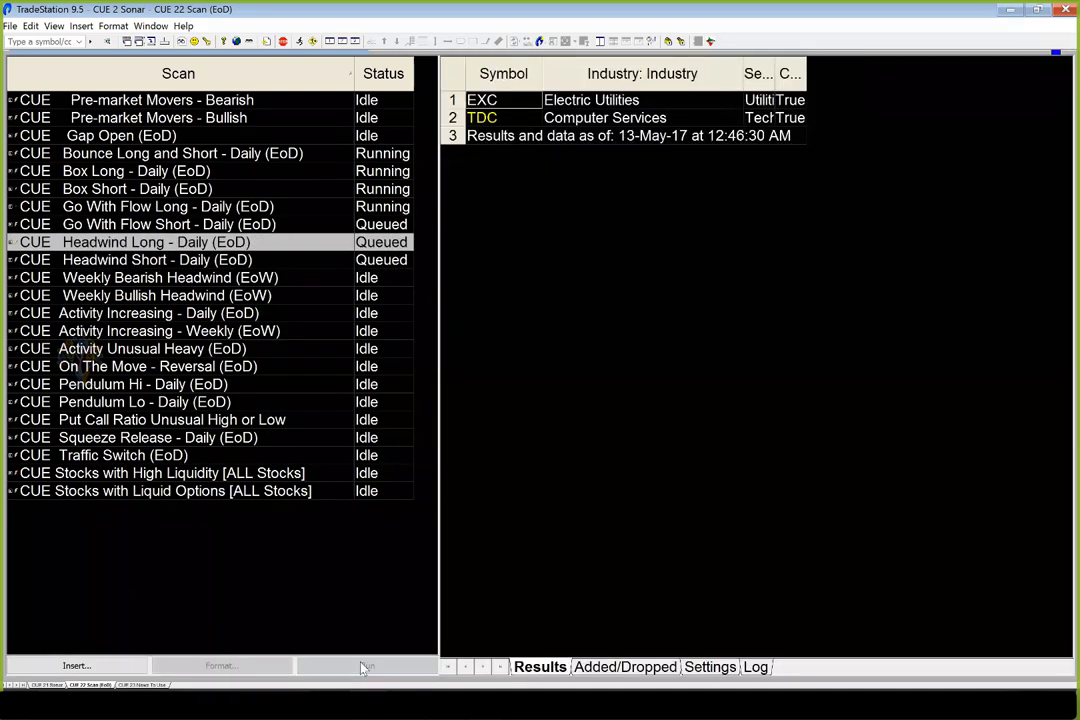
key("Down")
key("Down")
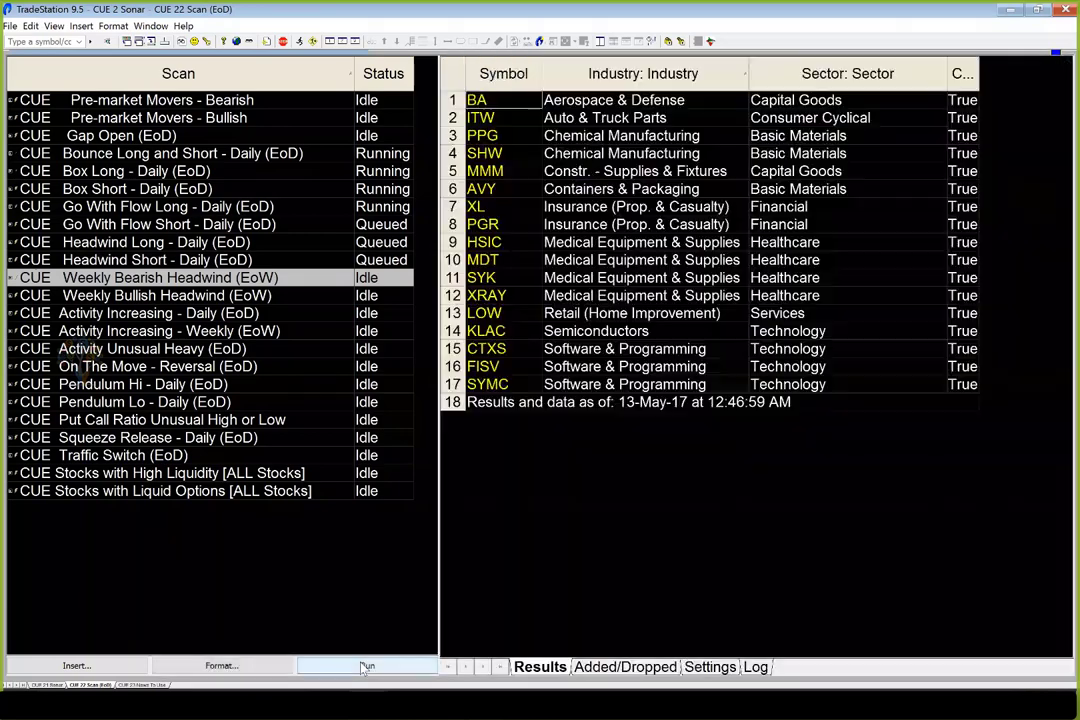
left_click(363, 666)
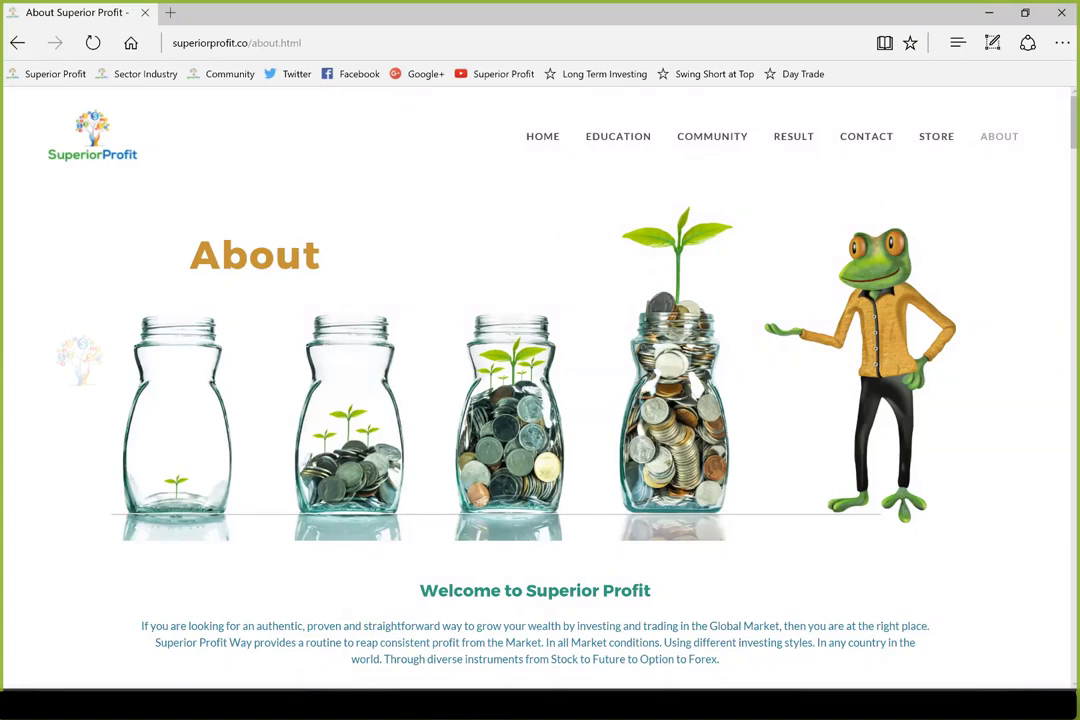
Switch to the USO charts in TradeStation and mark the April peak and the decline after it on the daily chart with yellow arrows.
left_click(367, 705)
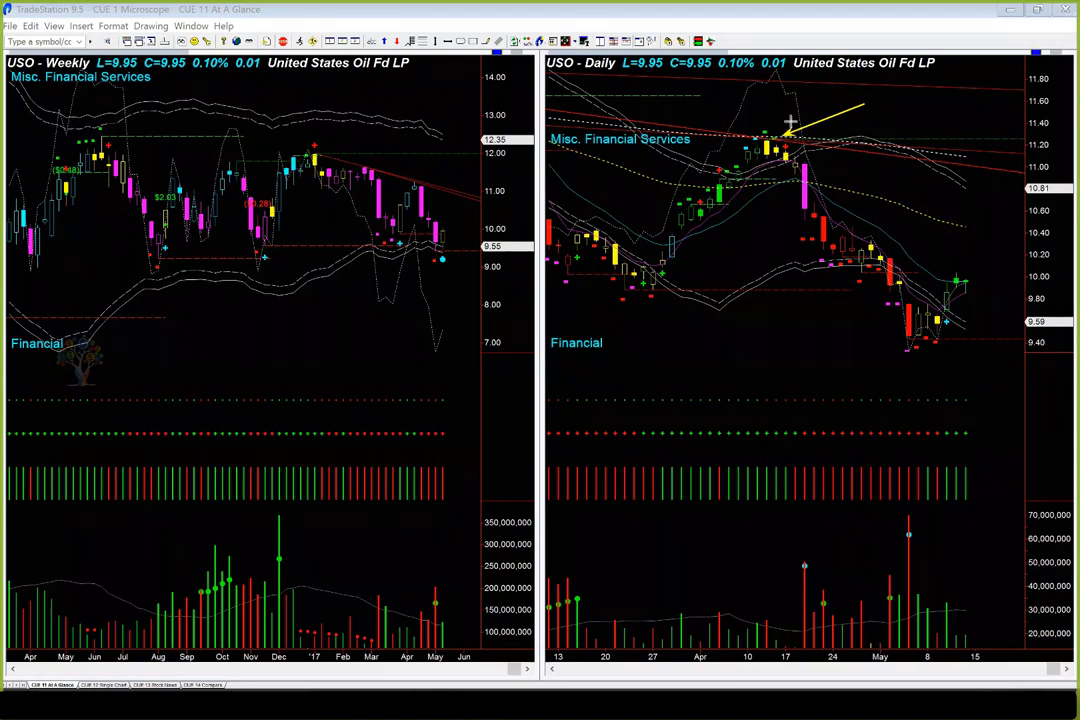
left_click_drag(858, 124, 790, 145)
left_click_drag(803, 160, 870, 212)
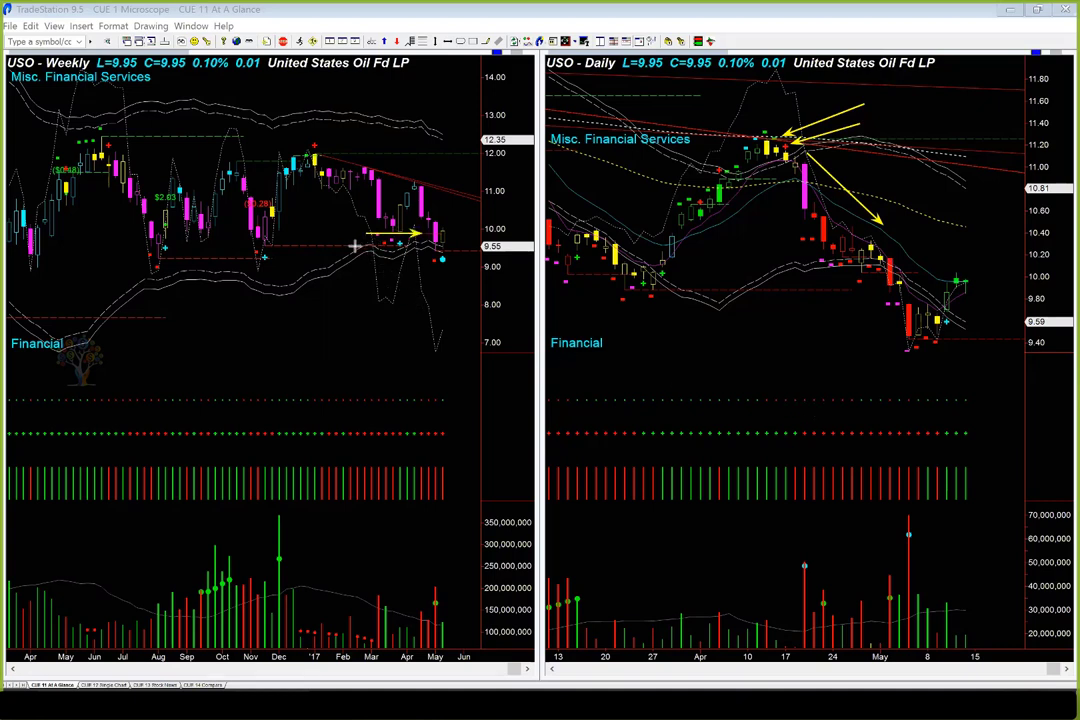
Mark the support level, the latest May bar and the signal dot beneath it on the USO weekly chart with yellow arrows.
left_click_drag(357, 245, 479, 252)
left_click_drag(452, 250, 453, 233)
left_click_drag(452, 208, 445, 227)
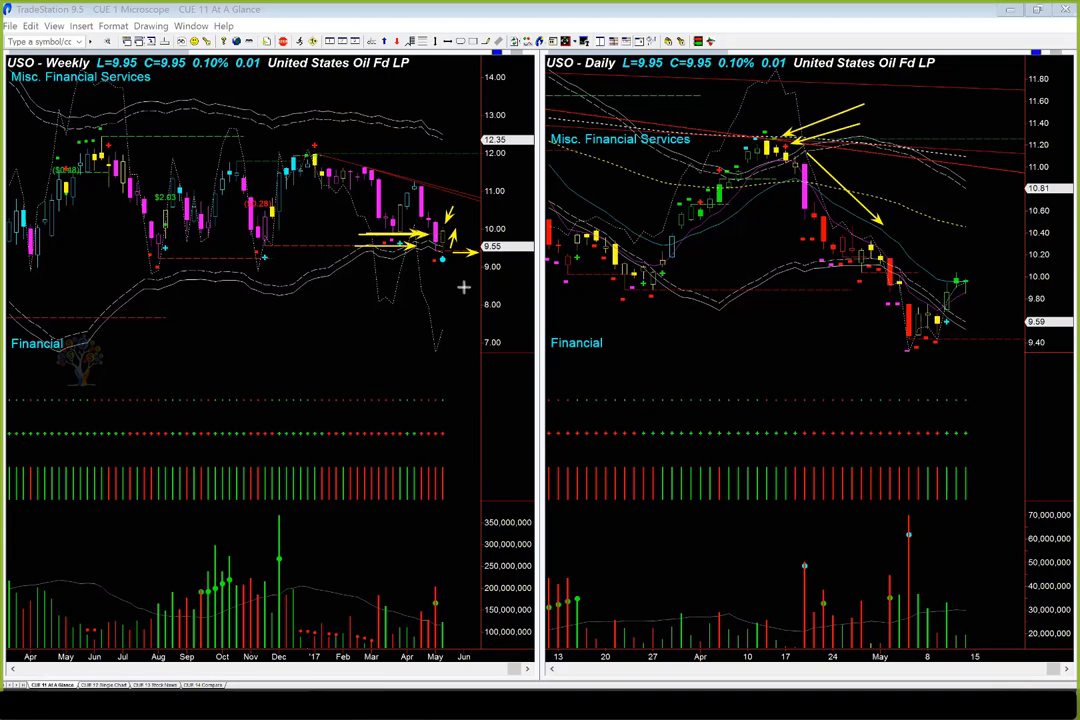
left_click_drag(390, 320, 440, 263)
left_click_drag(452, 261, 491, 295)
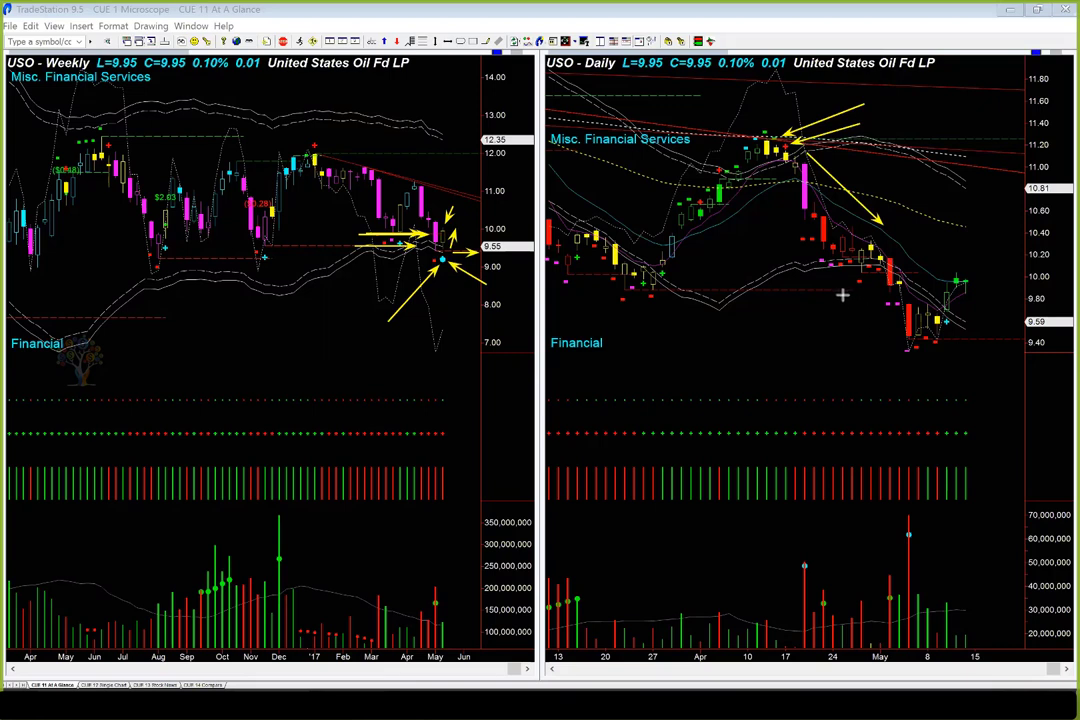
Mark the drop through the dashed support line and the May rebound on the USO daily chart, and clear all arrows.
left_click_drag(843, 295, 886, 345)
left_click_drag(786, 294, 857, 293)
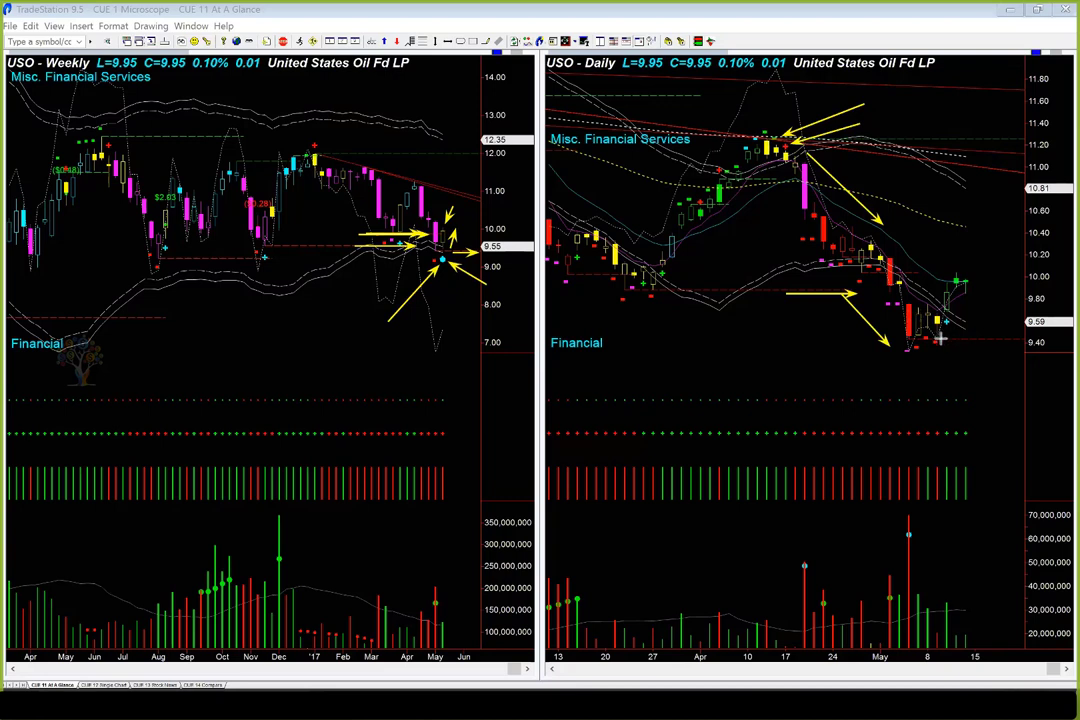
left_click_drag(940, 339, 968, 289)
left_click_drag(866, 292, 955, 290)
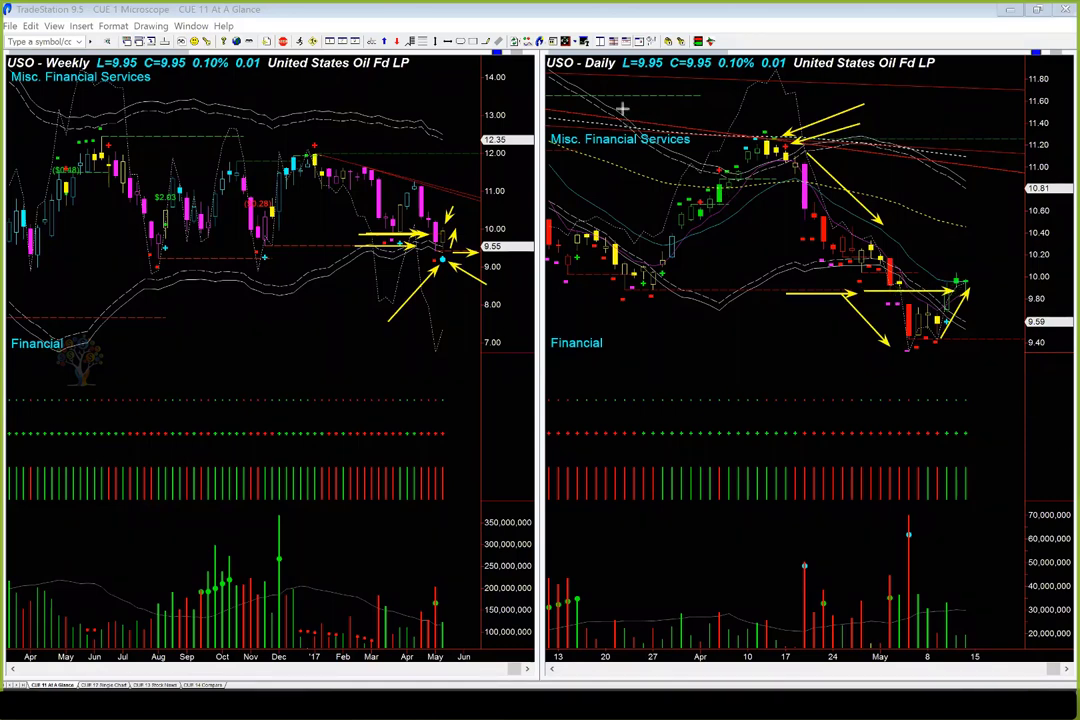
key("Escape")
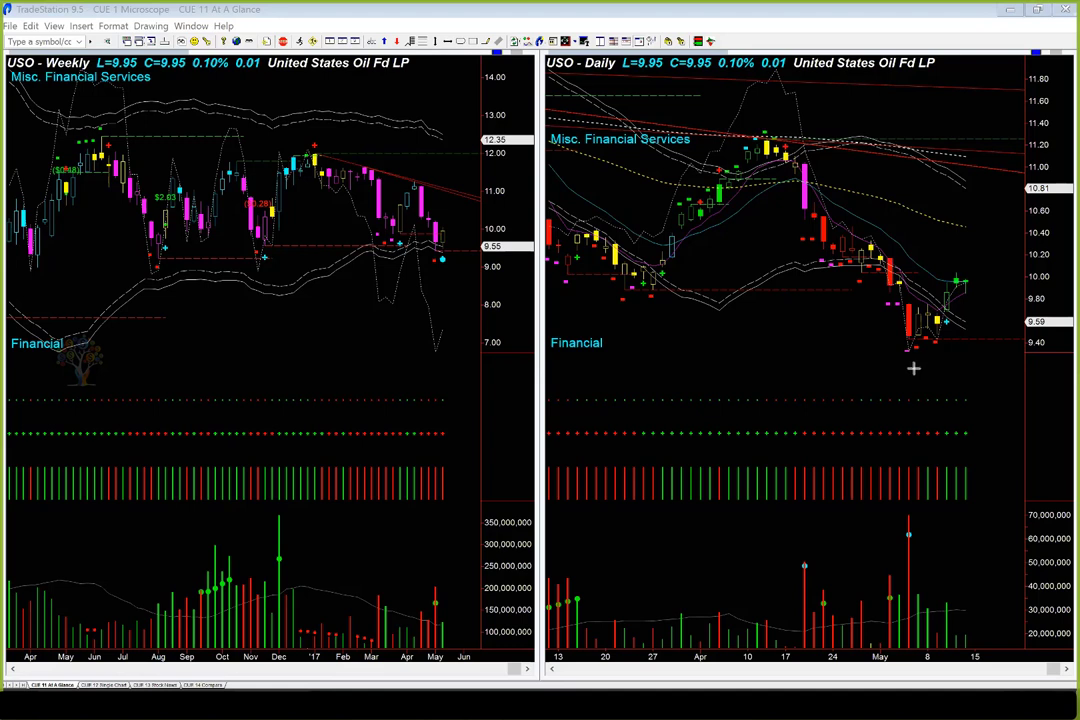
Sketch a rise toward the yellow dotted average and a pullback from it on the USO daily chart, and clear the arrows.
left_click_drag(905, 374, 927, 345)
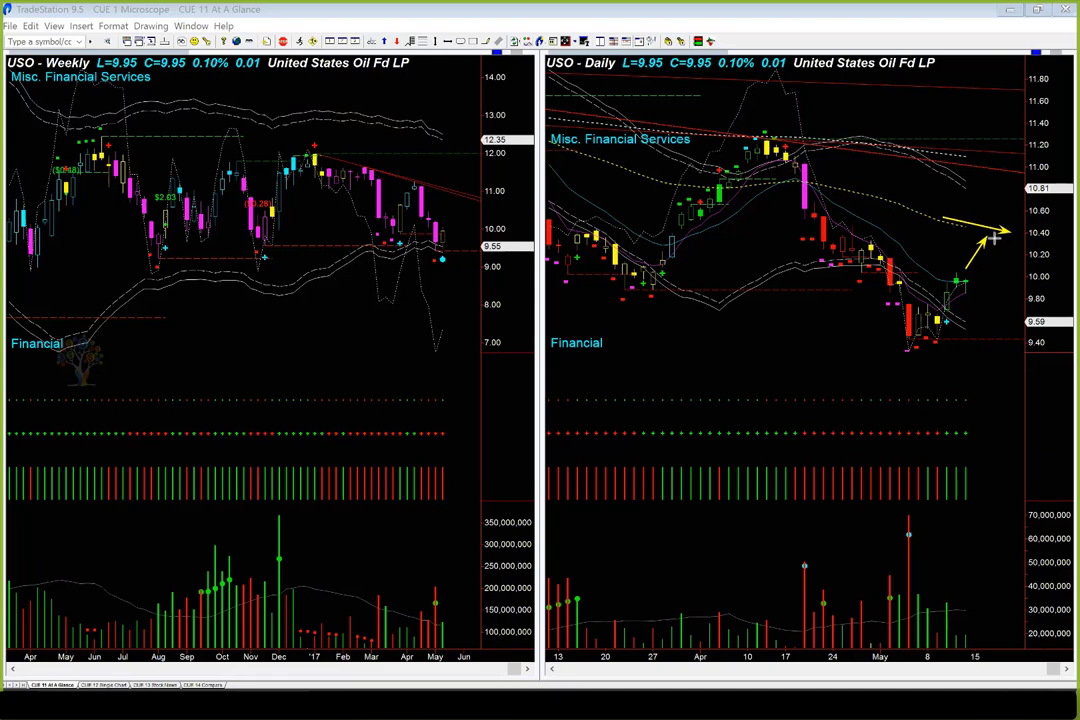
left_click_drag(995, 237, 1013, 259)
key("Delete")
Sketch a rally up to the red resistance lines and a pullback from them on the USO daily chart, and clear the arrows.
left_click_drag(969, 261, 1009, 188)
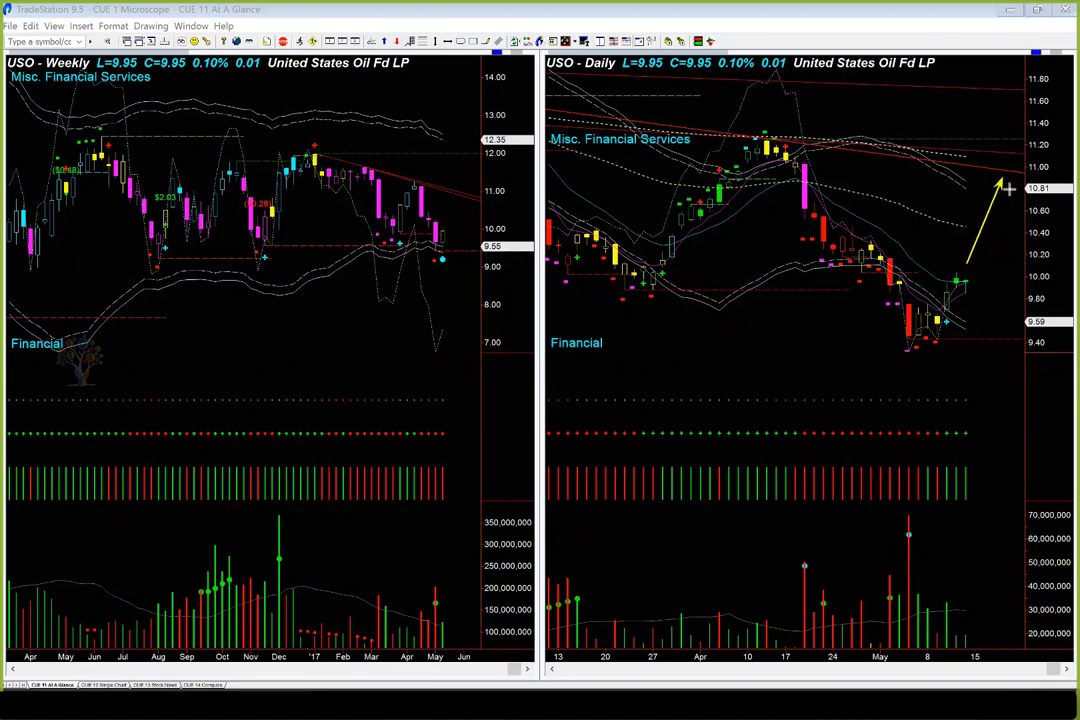
left_click_drag(904, 147, 1031, 212)
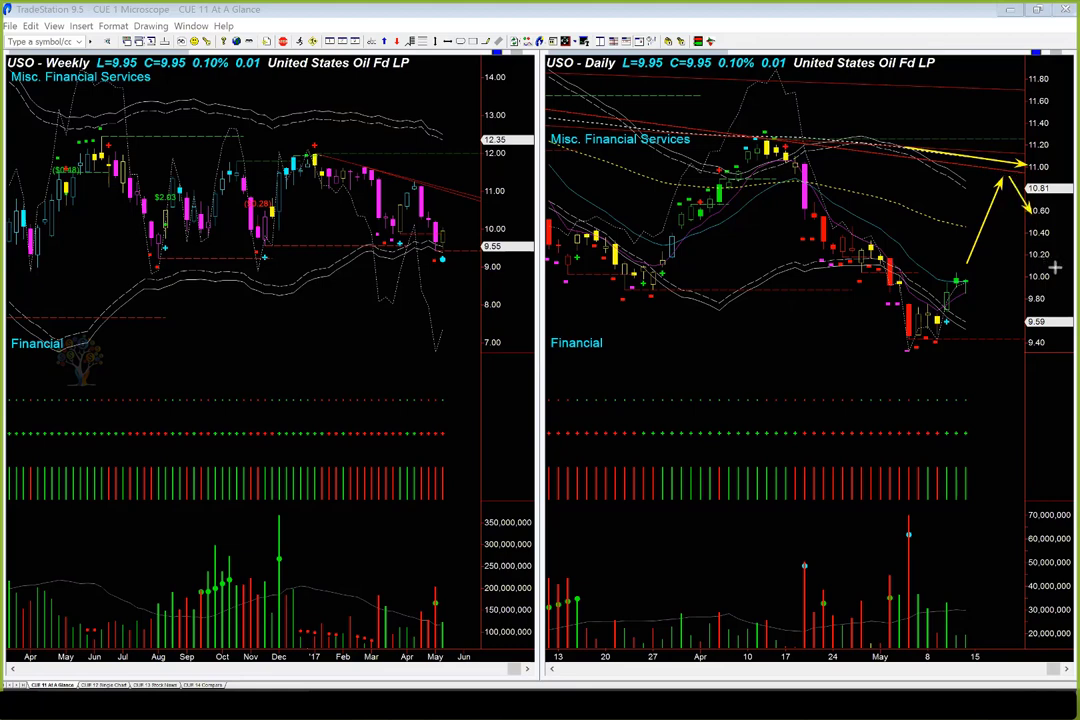
key("Escape")
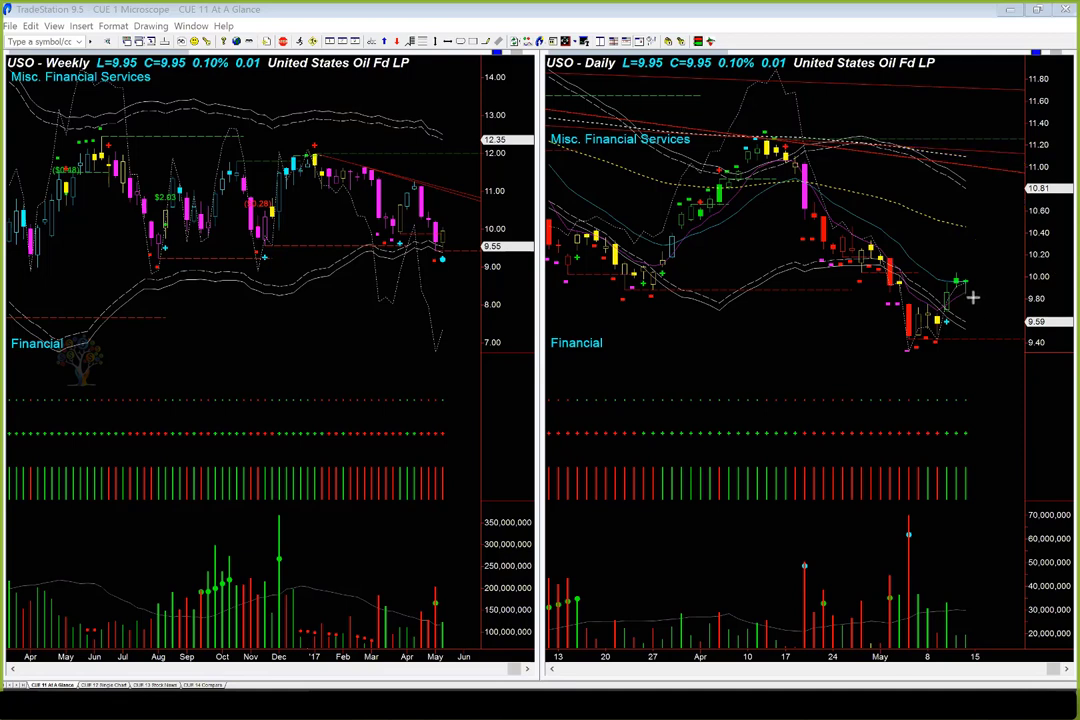
Sketch a retest of the May low near 9.40 and a rebound on the USO daily chart, and clear the arrows.
left_click_drag(971, 295, 984, 344)
left_click_drag(907, 346, 987, 344)
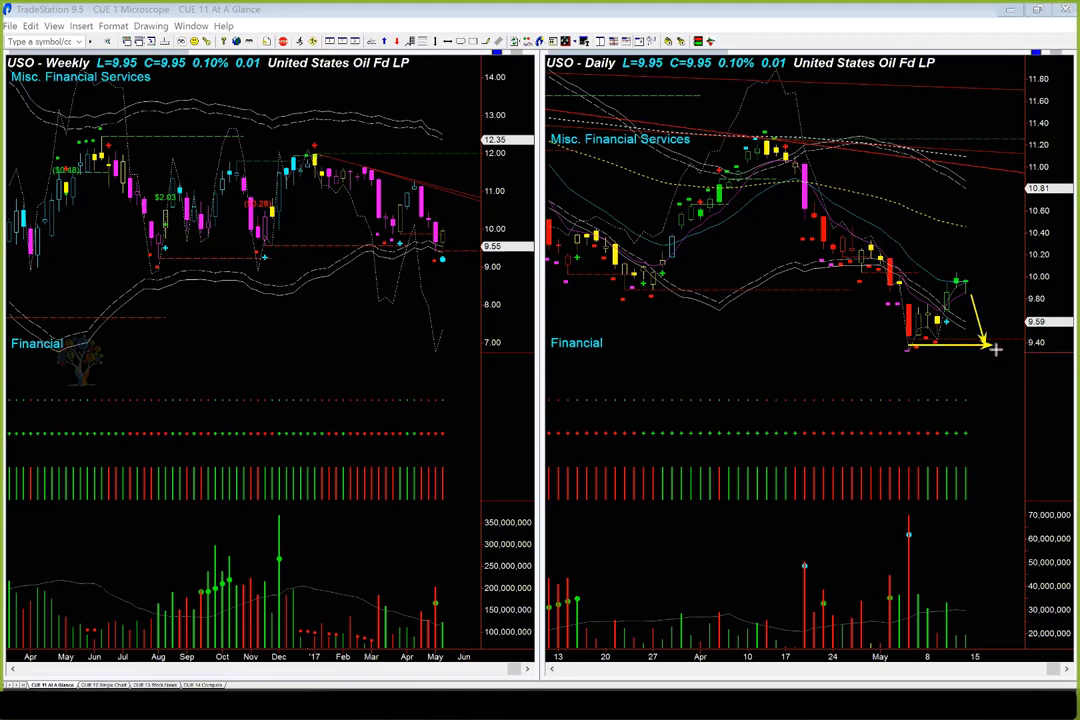
left_click_drag(987, 344, 1008, 316)
key("Escape")
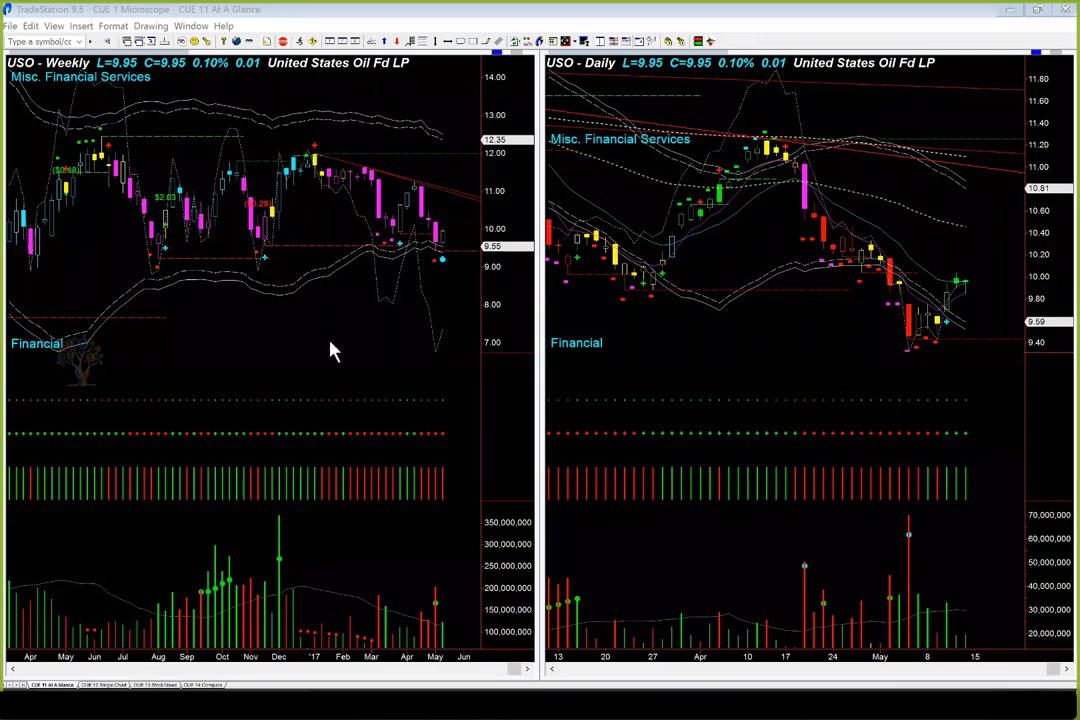
Load the symbol GLD into the weekly and daily charts.
type("GLD")
key("Return")
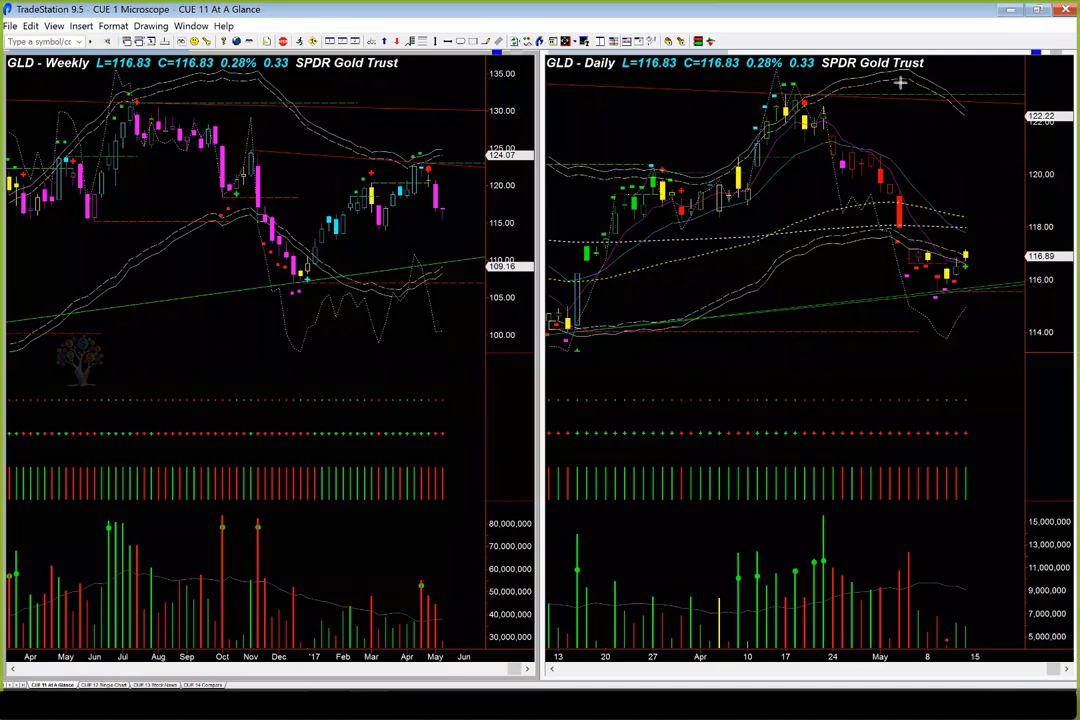
Mark the April peak at the resistance lines on the GLD daily chart with yellow arrows.
left_click_drag(918, 74, 815, 100)
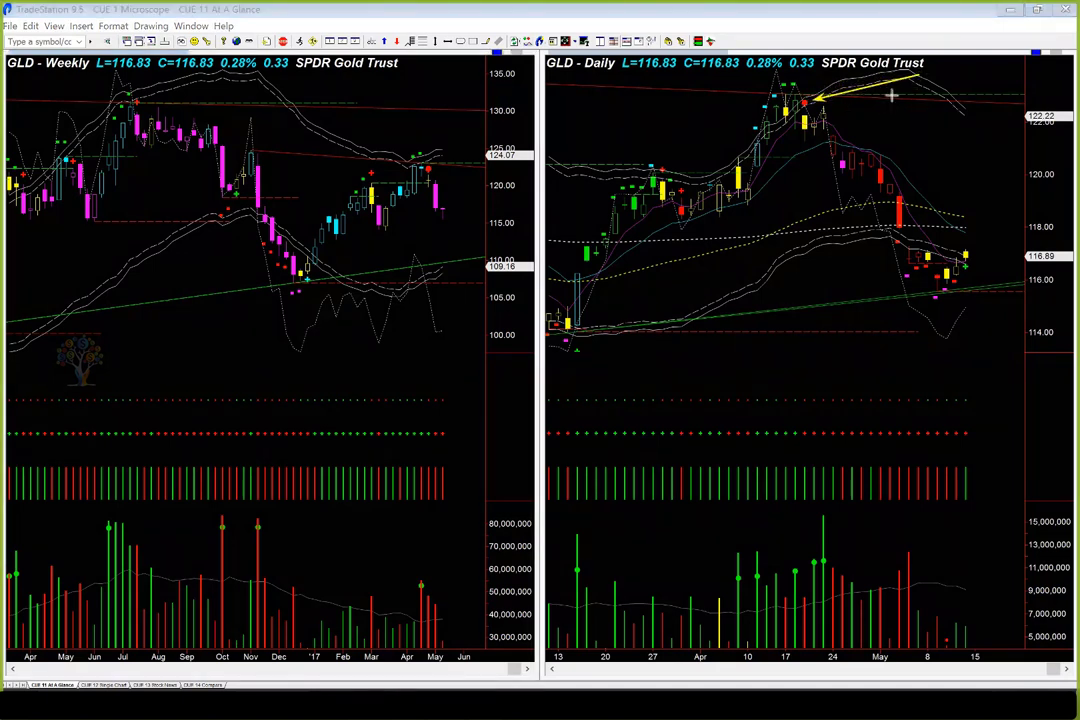
left_click_drag(942, 88, 868, 88)
left_click_drag(718, 87, 812, 94)
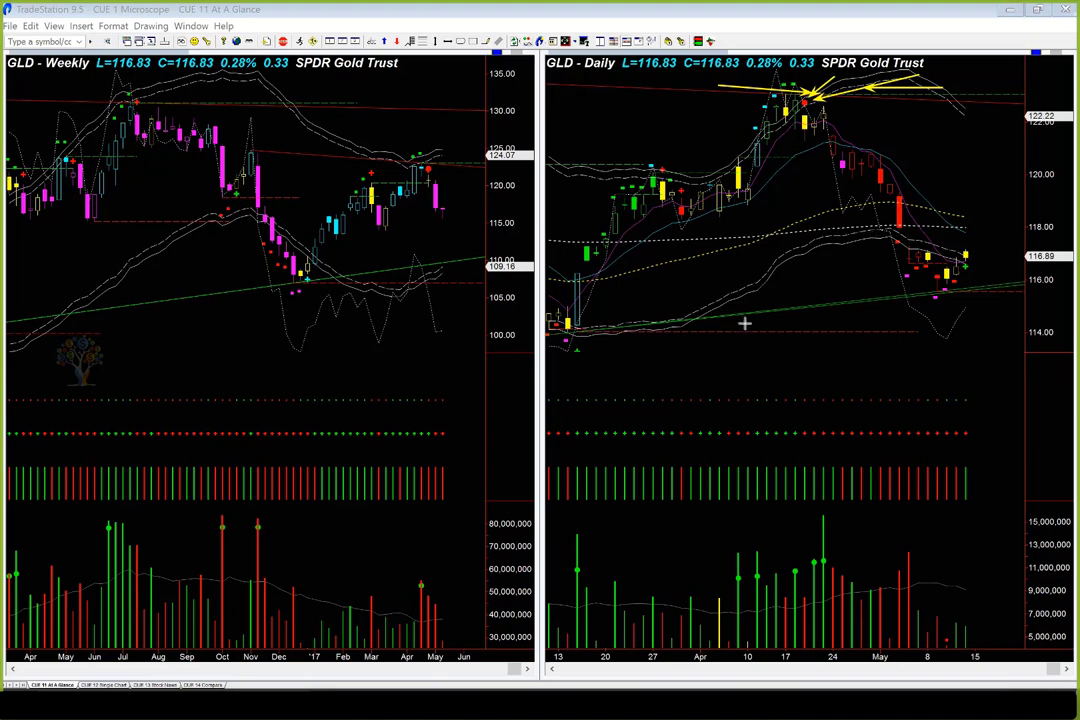
Mark the green trendline, the May low, its rebound and its matching volume bar on the GLD daily chart, and clear the arrows.
mouse_move(692, 330)
left_mouse_down()
mouse_move(915, 305)
mouse_move(998, 250)
left_mouse_up()
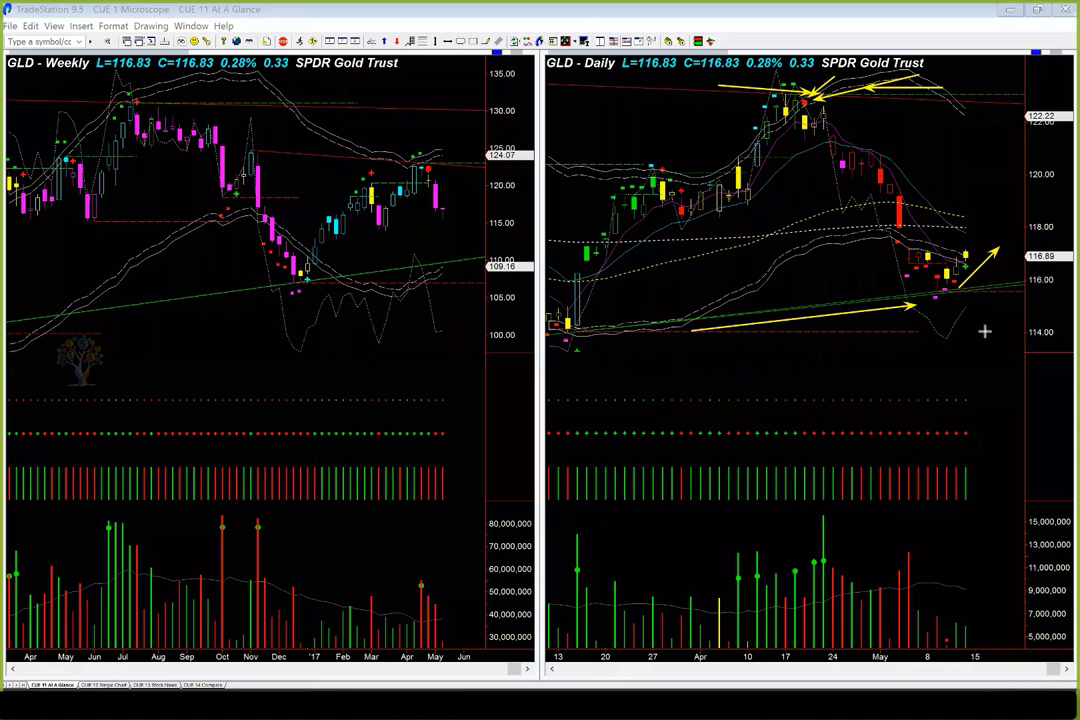
left_click_drag(918, 351, 934, 296)
mouse_move(938, 298)
left_mouse_down()
mouse_move(955, 677)
mouse_move(955, 613)
left_mouse_up()
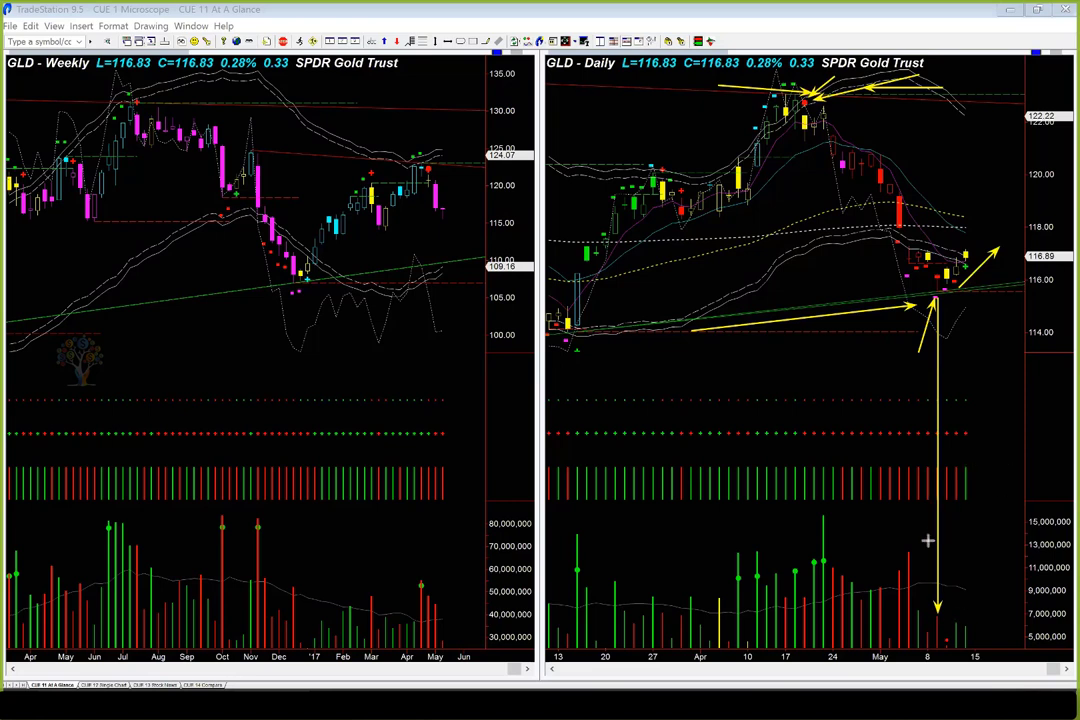
mouse_move(922, 562)
left_mouse_down()
mouse_move(931, 651)
mouse_move(928, 627)
left_mouse_up()
key("Escape")
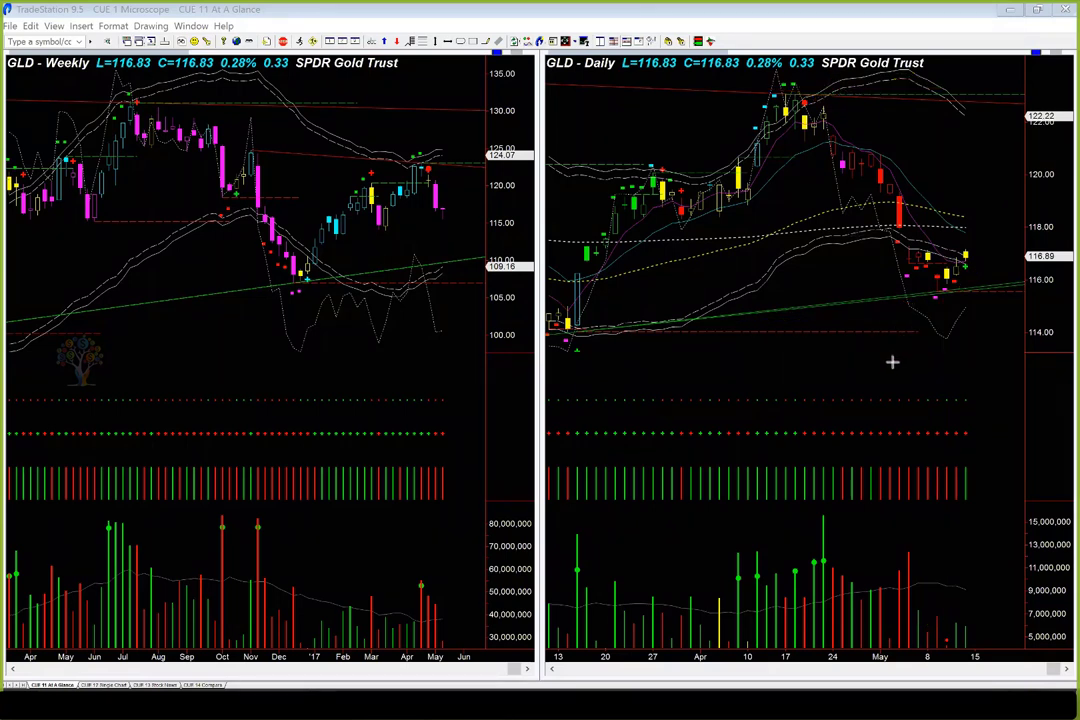
Sketch the rising trendline, the drop to the May low and the bounce on the GLD daily chart, and clear the arrows.
left_click_drag(893, 363, 933, 302)
left_click(750, 319)
left_click_drag(794, 317, 880, 302)
left_click_drag(897, 268, 930, 293)
left_click_drag(955, 278, 985, 265)
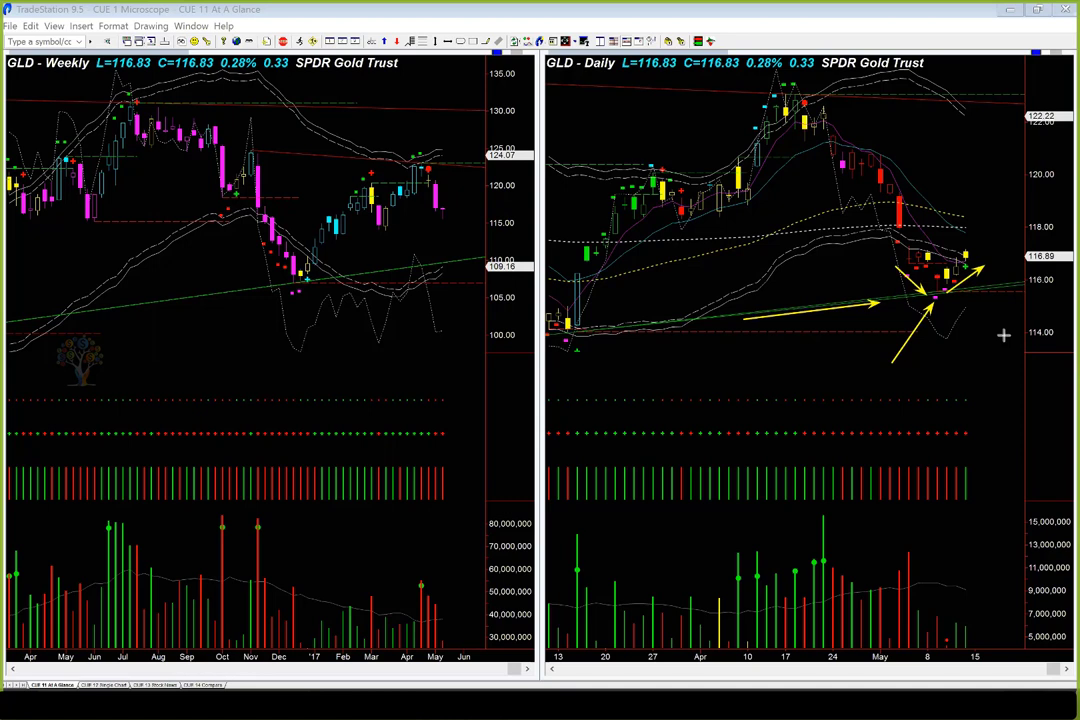
key("Escape")
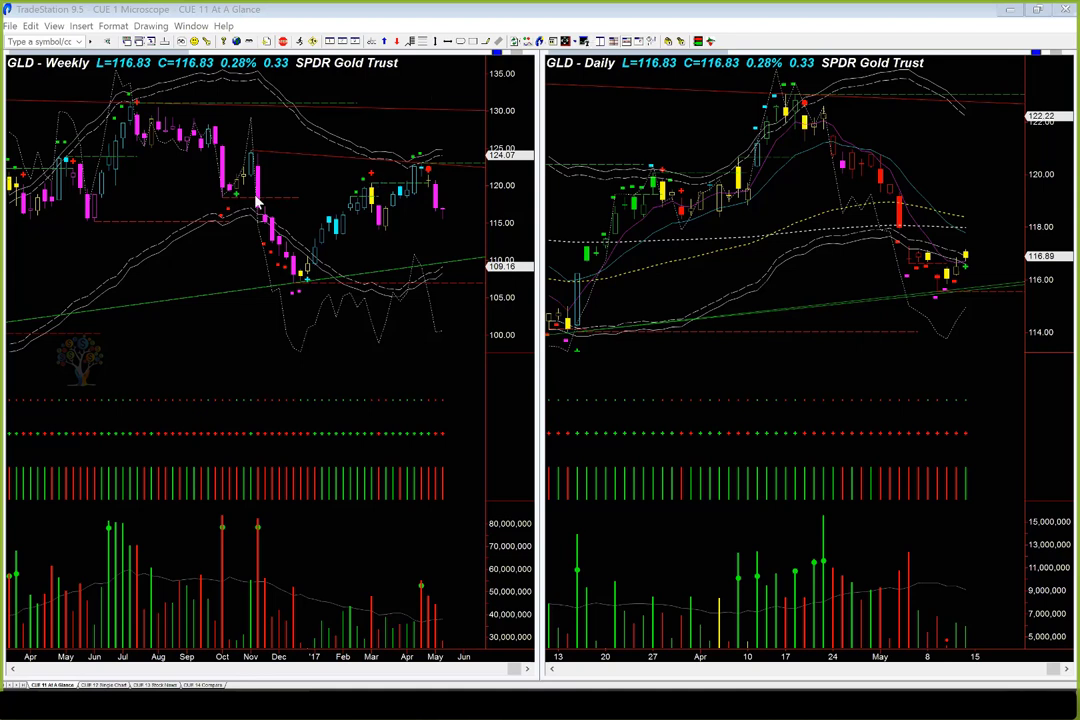
Turn on pointer tracking lines across the GLD weekly and daily charts.
left_click(584, 42)
left_click(588, 87)
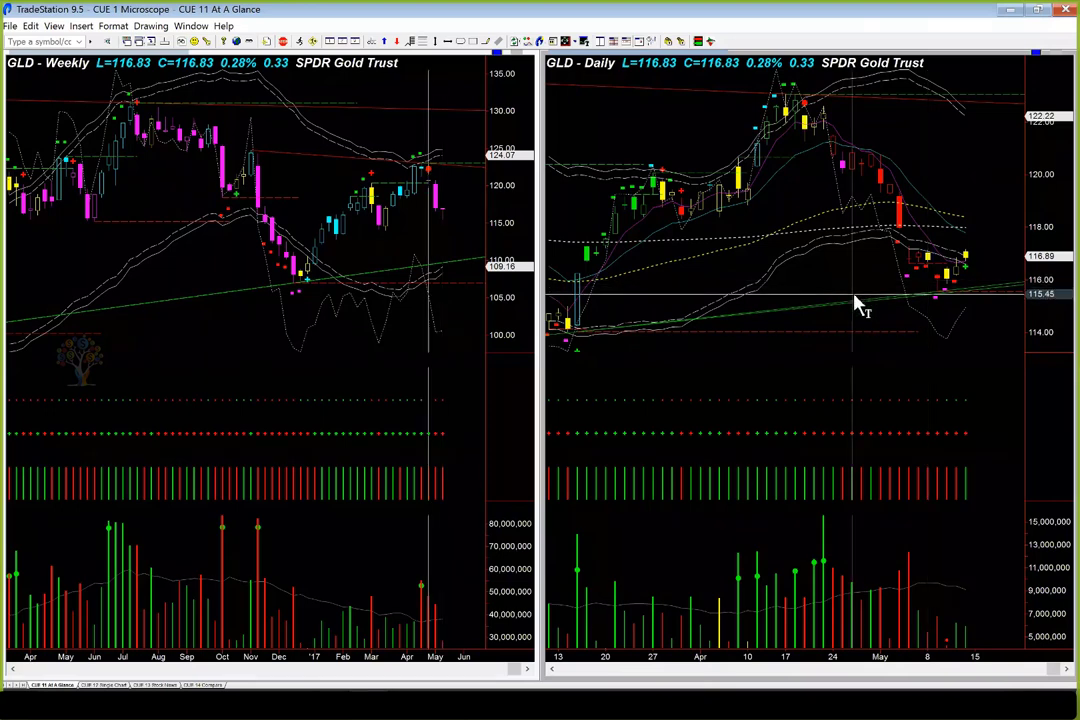
mouse_move(857, 298)
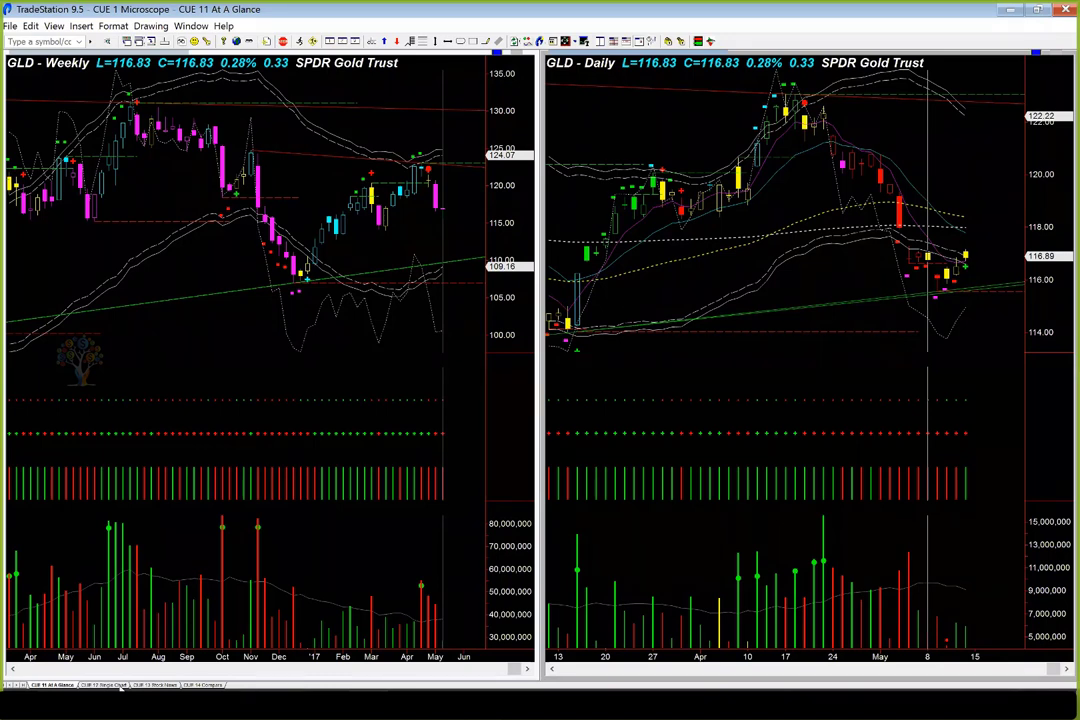
Open the CUE 12 Single Chart workspace and activate the GLD 5-minute chart.
left_click(118, 685)
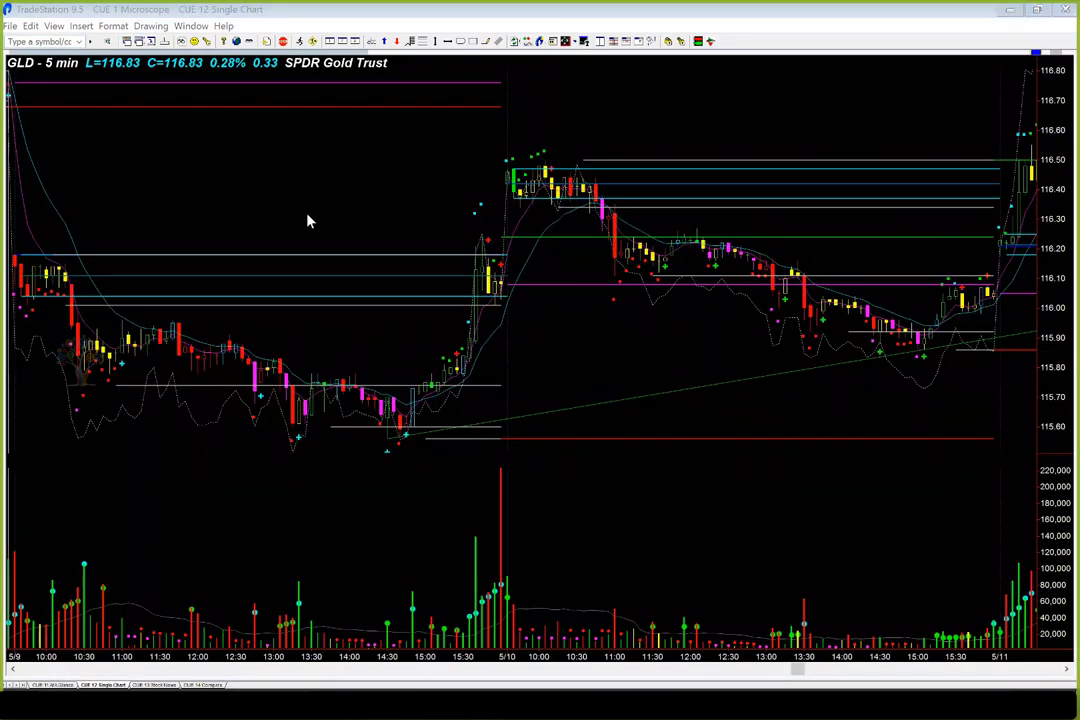
left_click(110, 193)
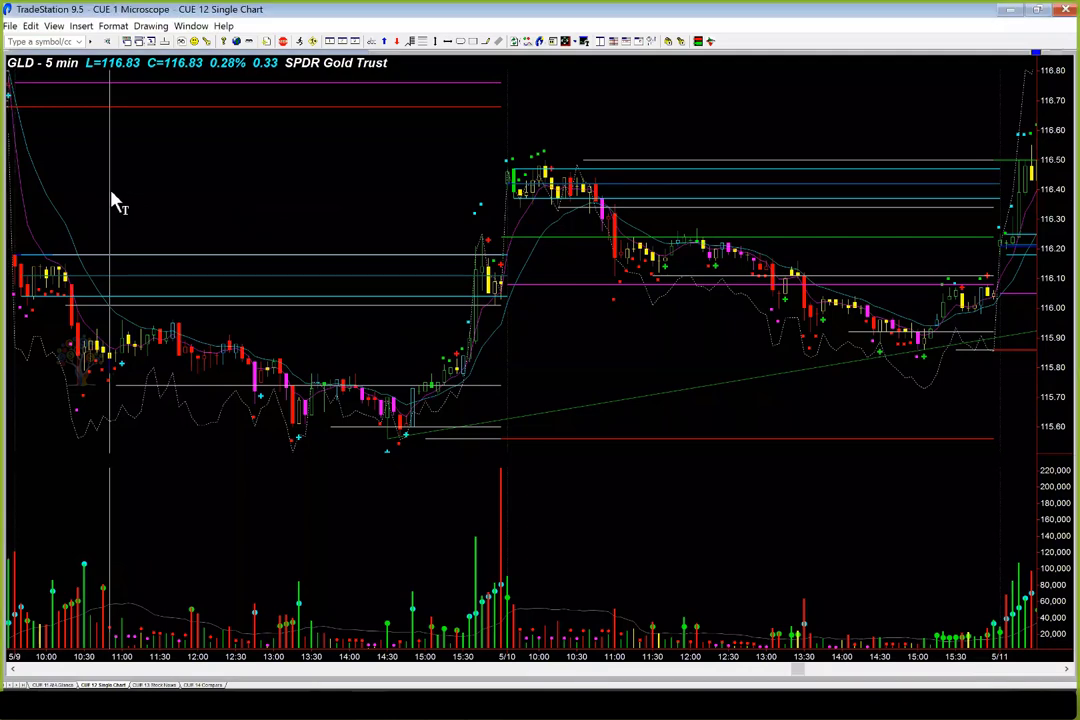
Mark the 9 May decline into the afternoon low and the rebound from it with arrows on the GLD 5-minute chart.
scroll(70, 215, "up", 5)
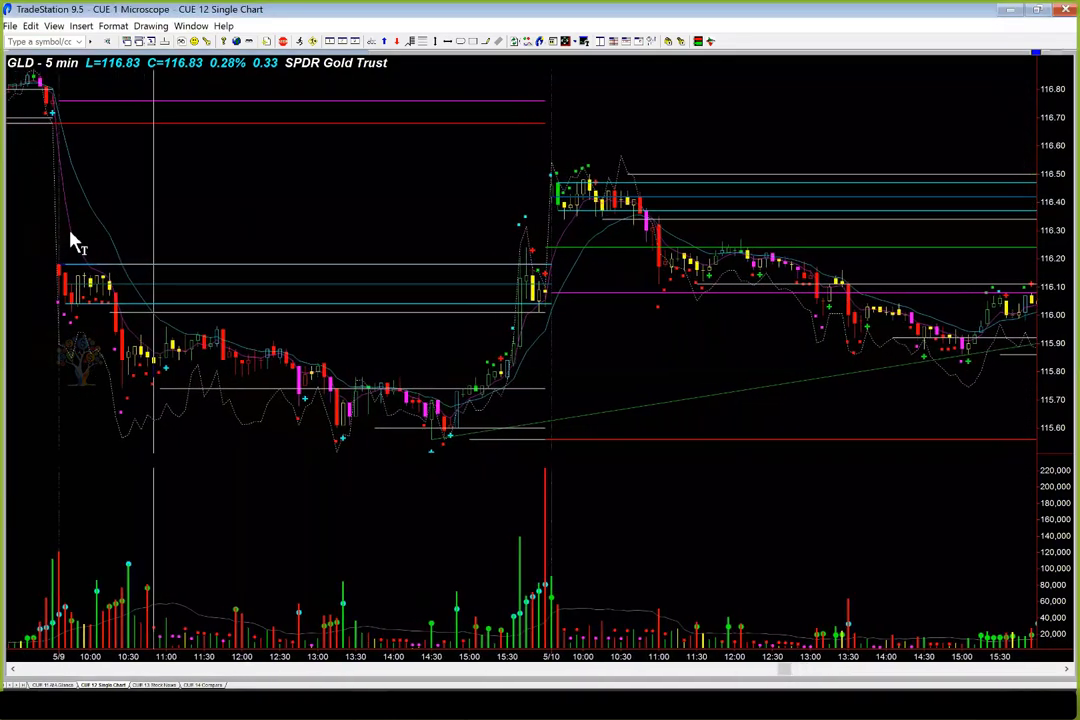
mouse_move(65, 241)
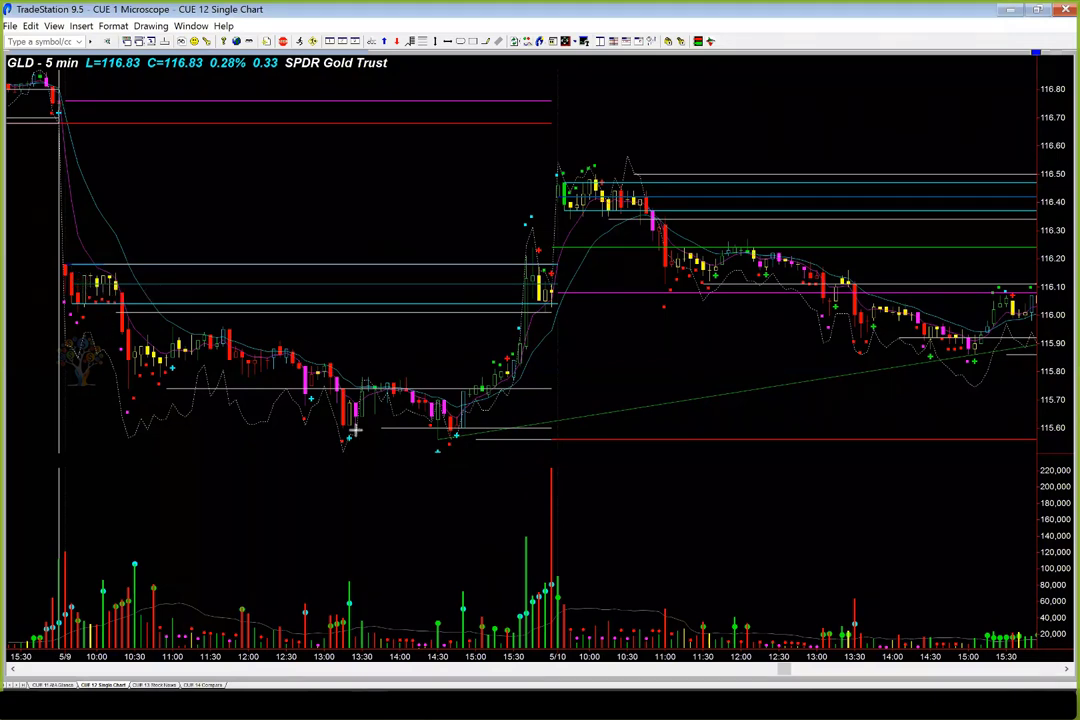
mouse_move(62, 320)
left_mouse_down()
mouse_move(396, 455)
mouse_move(512, 405)
left_mouse_up()
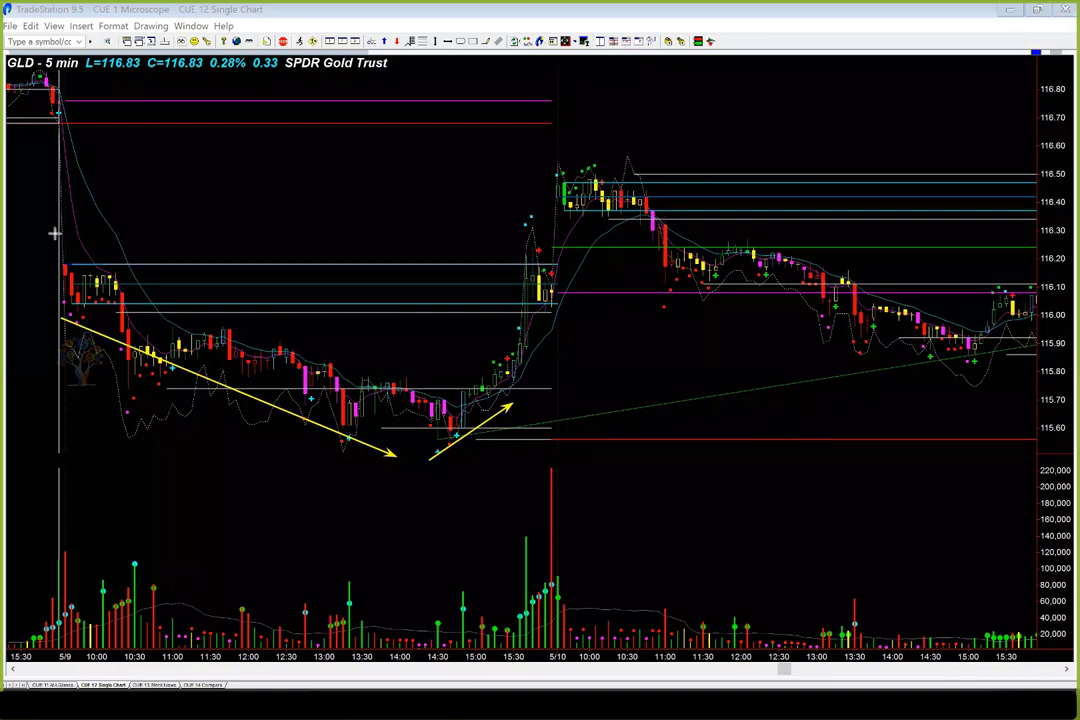
Mark the 9 May opening gap down, the opening range and its downside break on the GLD 5-minute chart, and clear the arrows.
left_click_drag(42, 222, 97, 265)
mouse_move(71, 382)
left_mouse_down()
mouse_move(130, 313)
mouse_move(116, 323)
left_mouse_up()
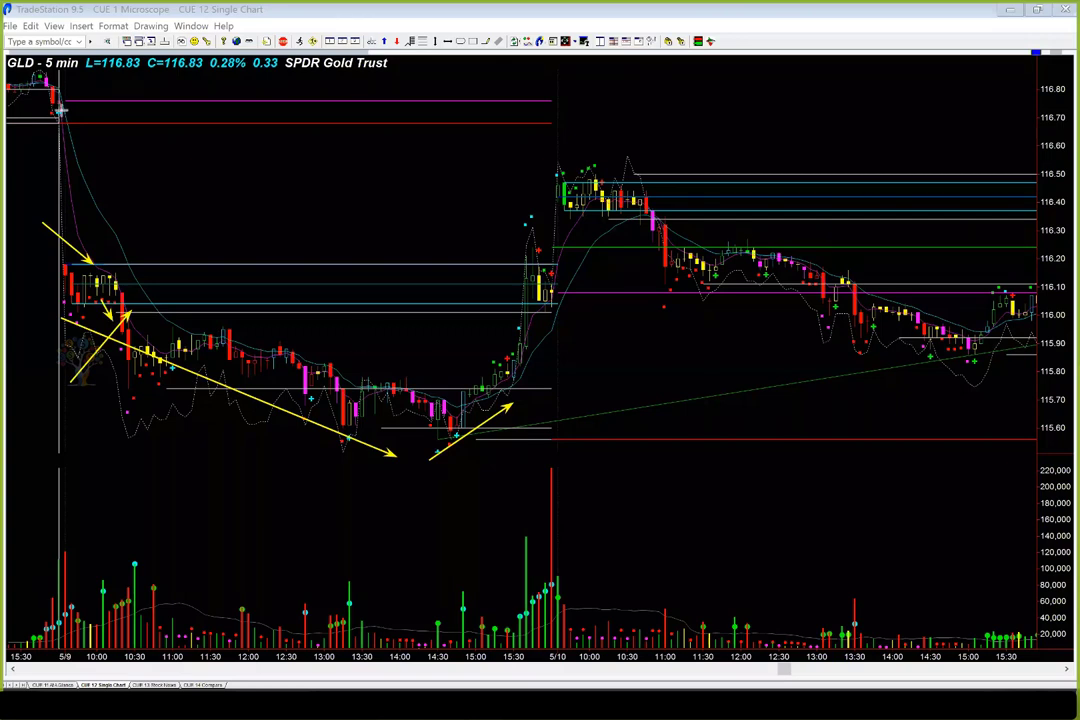
left_click_drag(54, 95, 60, 265)
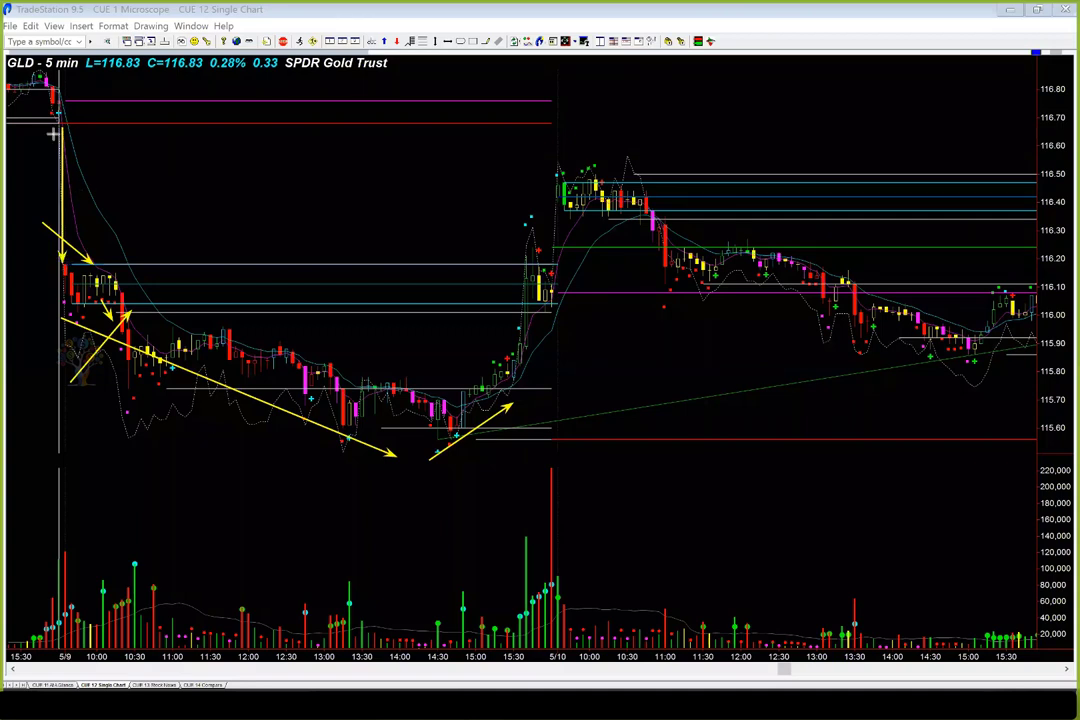
left_click_drag(26, 141, 60, 118)
left_click_drag(170, 290, 134, 306)
key("Delete")
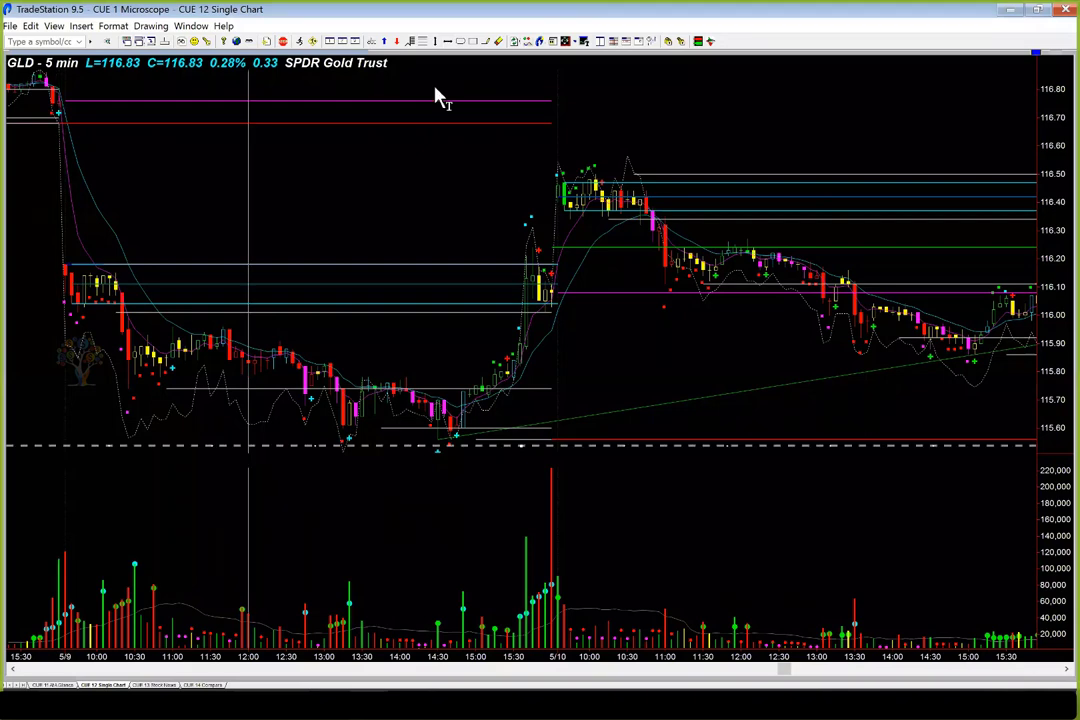
Place a dashed horizontal line just below the 9 May lows on the GLD 5-minute chart by adjusting its price.
double_click(250, 447)
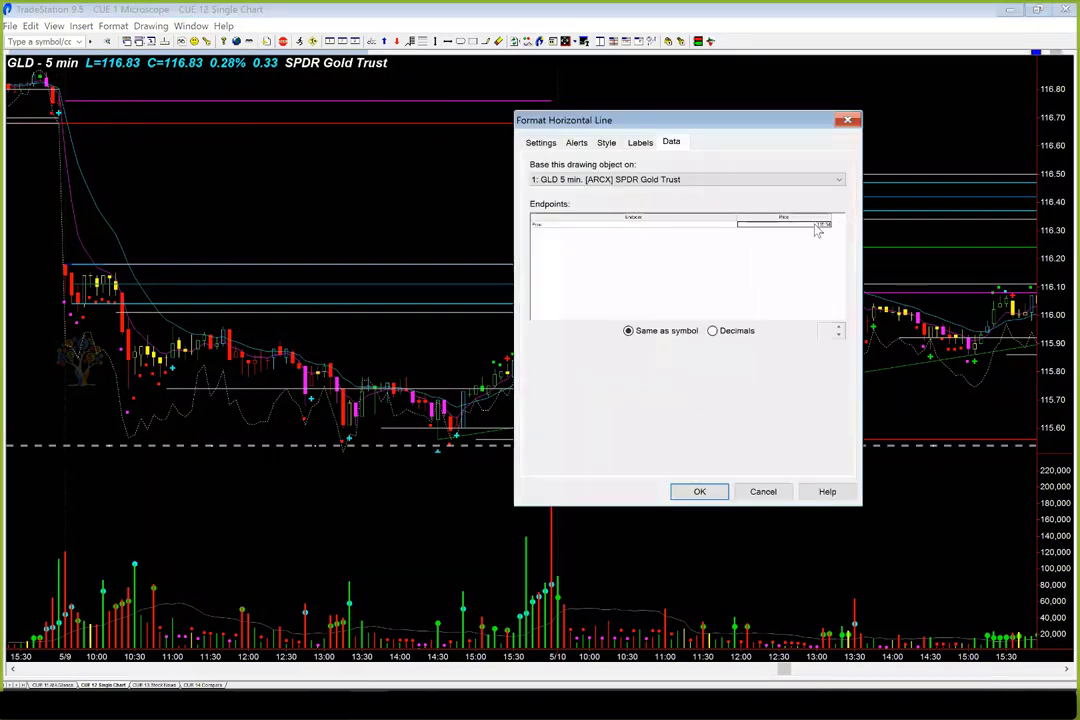
key("Return")
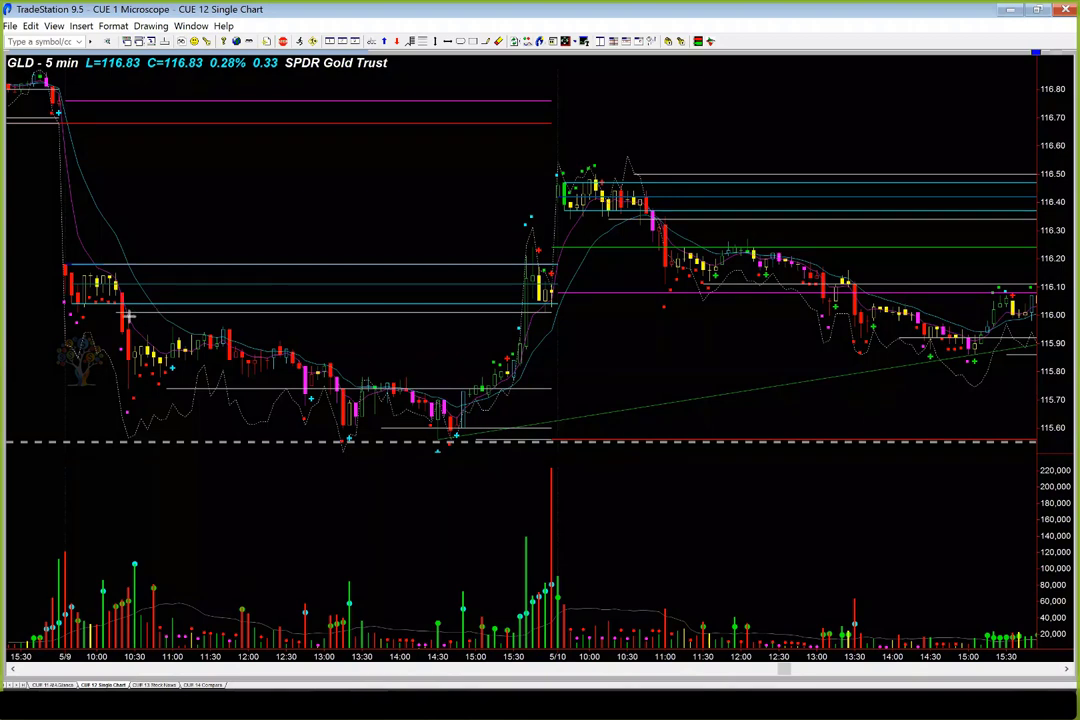
Mark the two horizontal levels near 116.00 and 115.75 with arrows on the GLD 5-minute chart's 9 May session.
left_click_drag(128, 316, 307, 316)
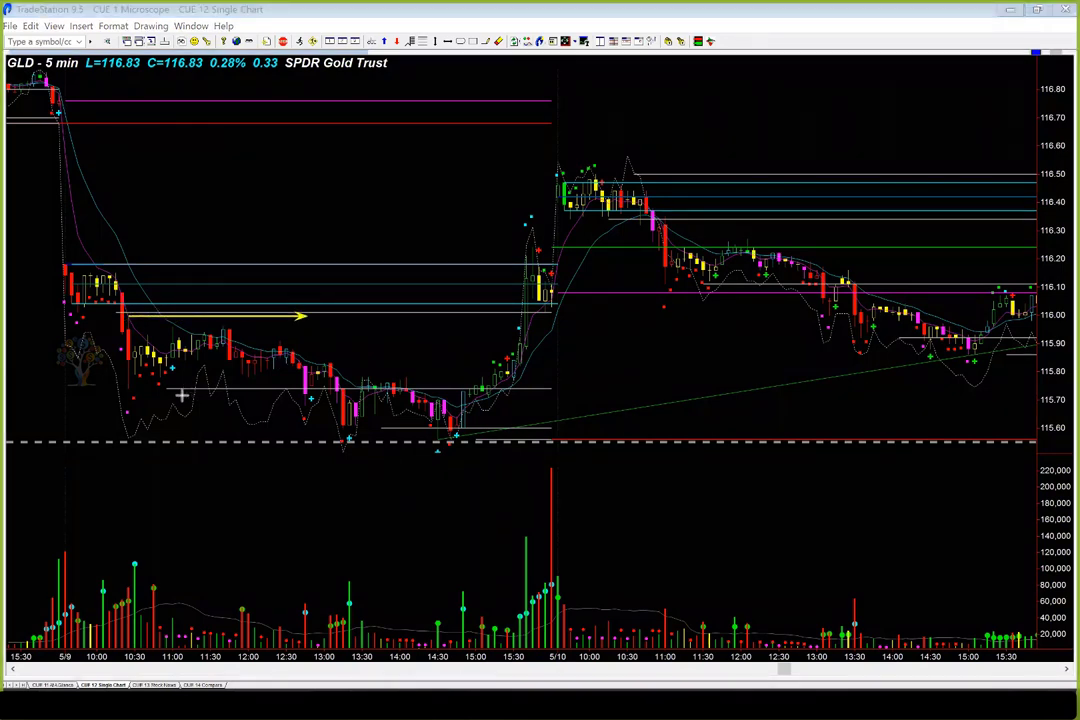
left_click_drag(182, 395, 284, 395)
left_click_drag(337, 317, 465, 317)
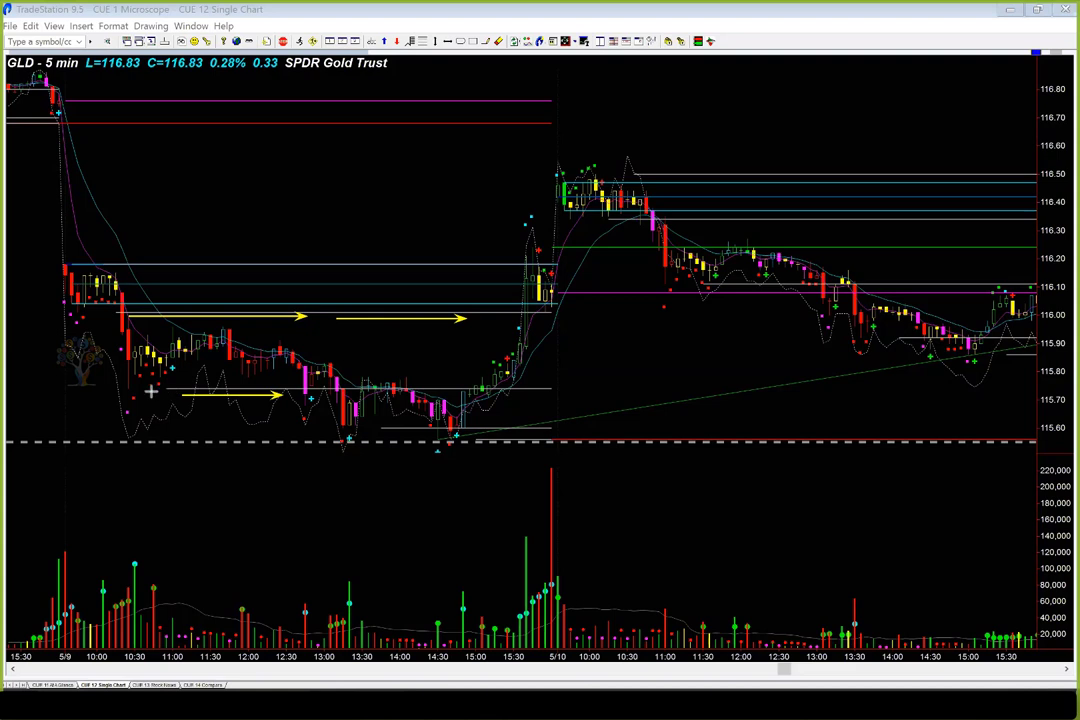
left_click_drag(151, 393, 201, 393)
Sketch the drop to the first 9 May low, the bounce to the level near 115.75 and the second drop with arrows.
mouse_move(279, 369)
left_mouse_down()
mouse_move(325, 436)
mouse_move(376, 423)
mouse_move(398, 388)
left_mouse_up()
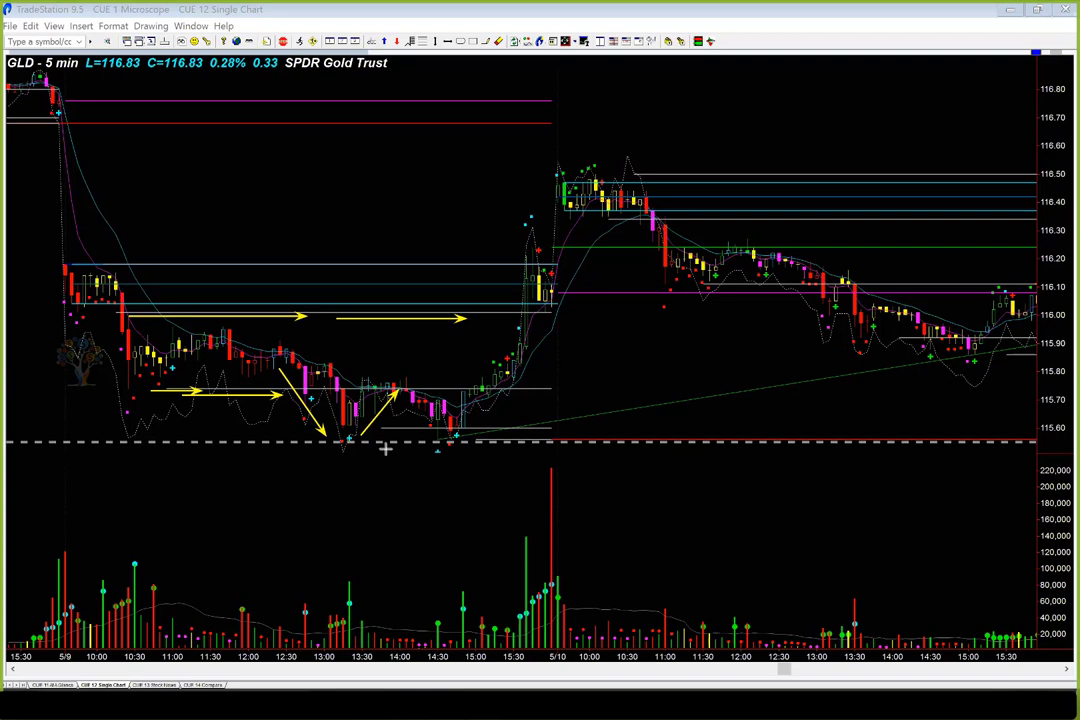
left_click_drag(405, 361, 391, 384)
left_click_drag(361, 379, 392, 377)
left_click_drag(404, 397, 440, 447)
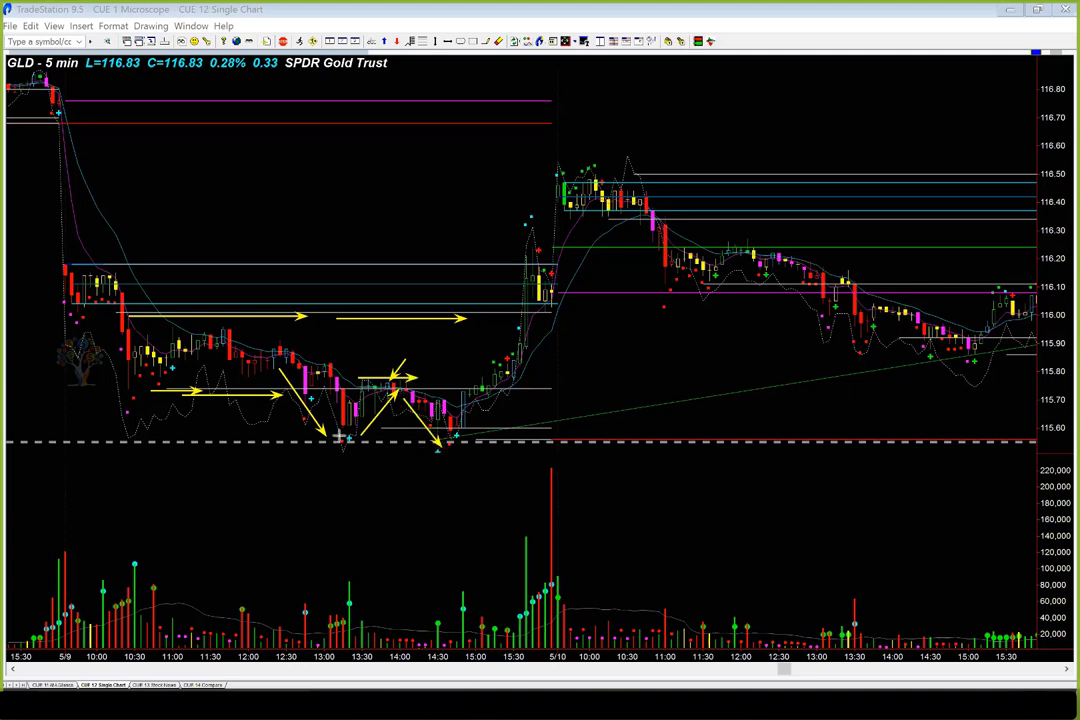
Mark the level near 115.60, the two 9 May lows and the rebound to the level near 115.75 with arrows.
left_click_drag(343, 429, 407, 428)
left_click_drag(409, 431, 477, 412)
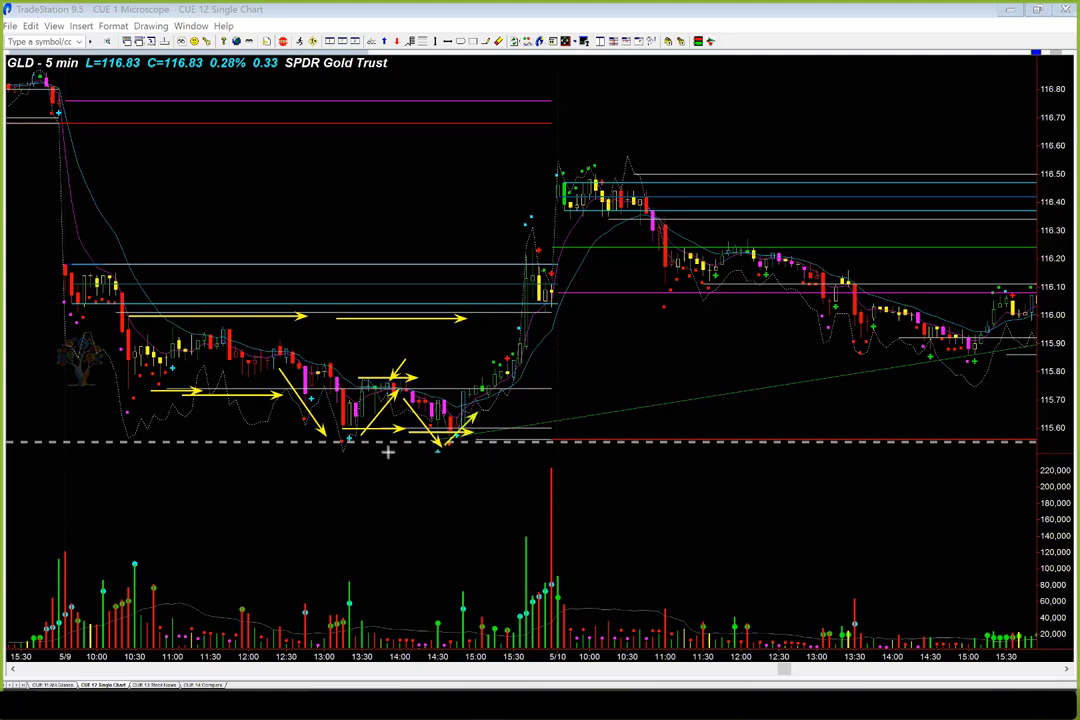
left_click_drag(320, 492, 347, 437)
left_click_drag(393, 490, 416, 441)
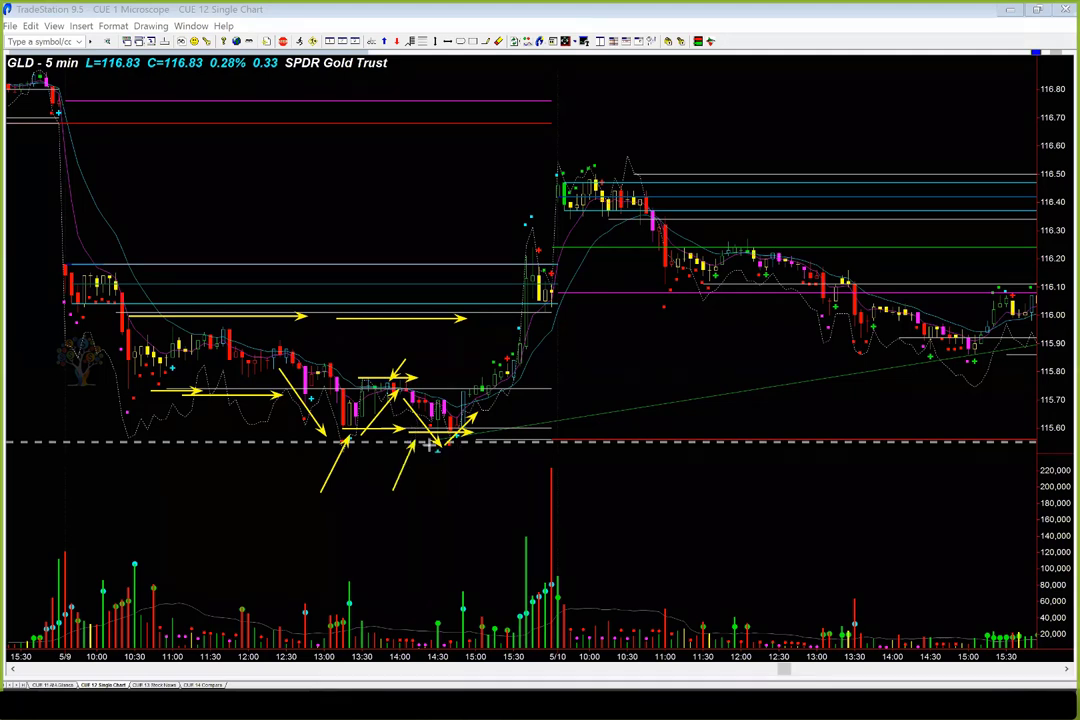
left_click_drag(458, 457, 494, 424)
left_click_drag(436, 390, 466, 388)
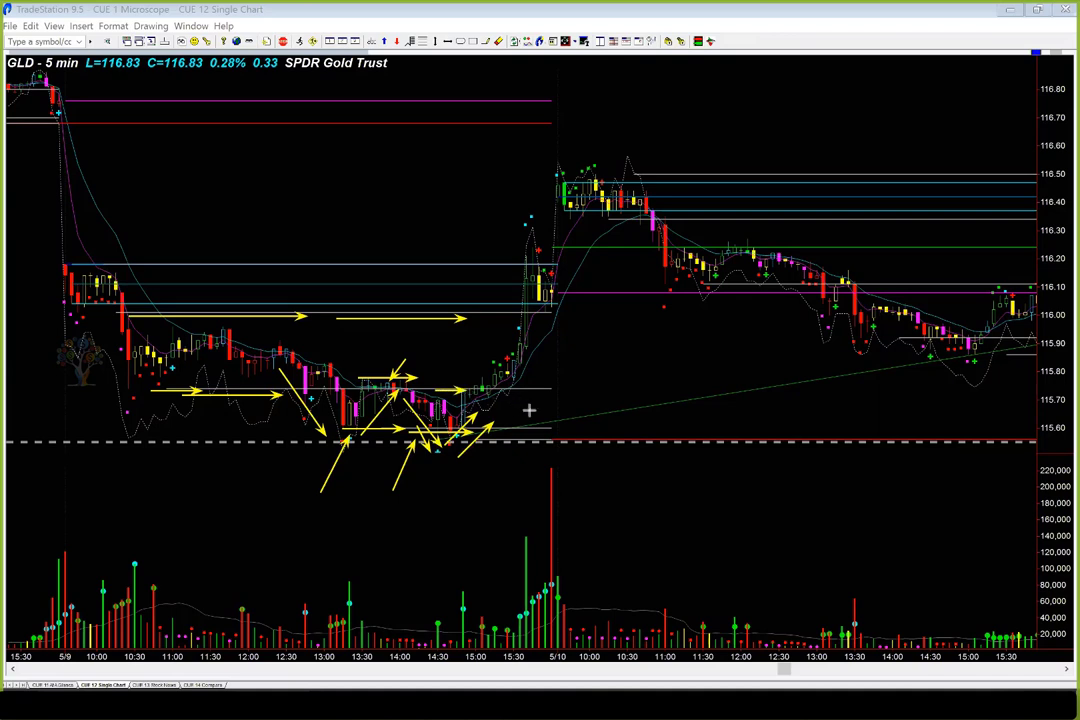
Mark the breakout candles after 15:00, the pre-gap high and the dashed line under the 9 May lows, and clear the arrows.
left_click_drag(528, 408, 492, 378)
mouse_move(22, 150)
left_mouse_down()
mouse_move(30, 111)
mouse_move(72, 84)
left_mouse_up()
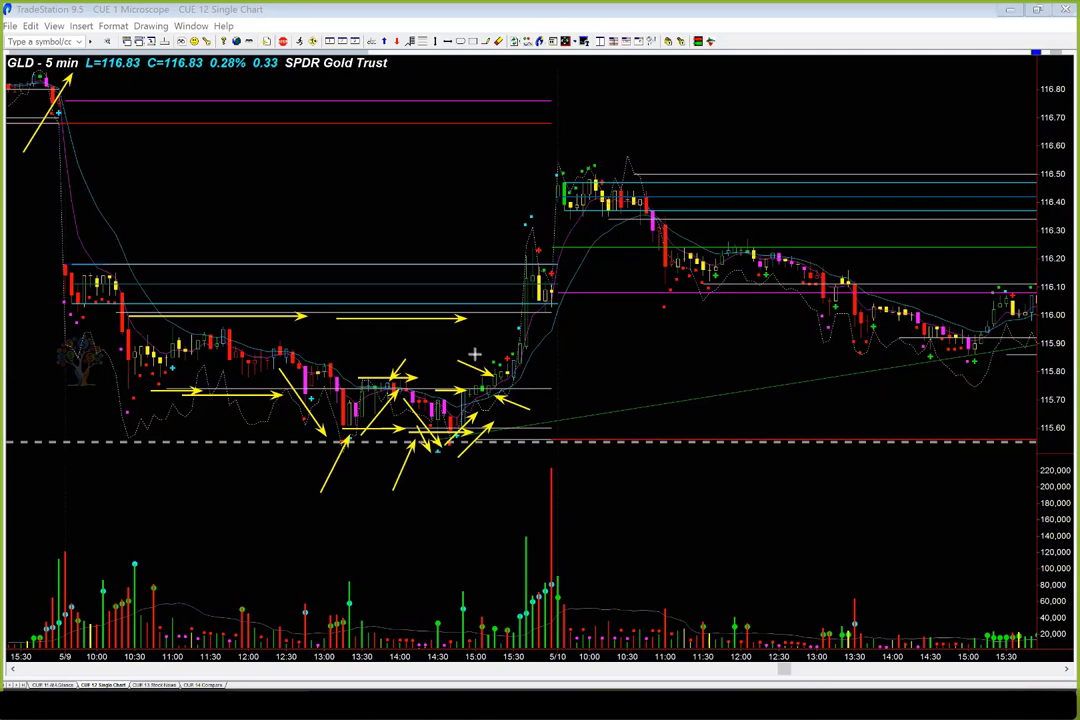
left_click_drag(478, 358, 490, 371)
left_click_drag(233, 451, 535, 450)
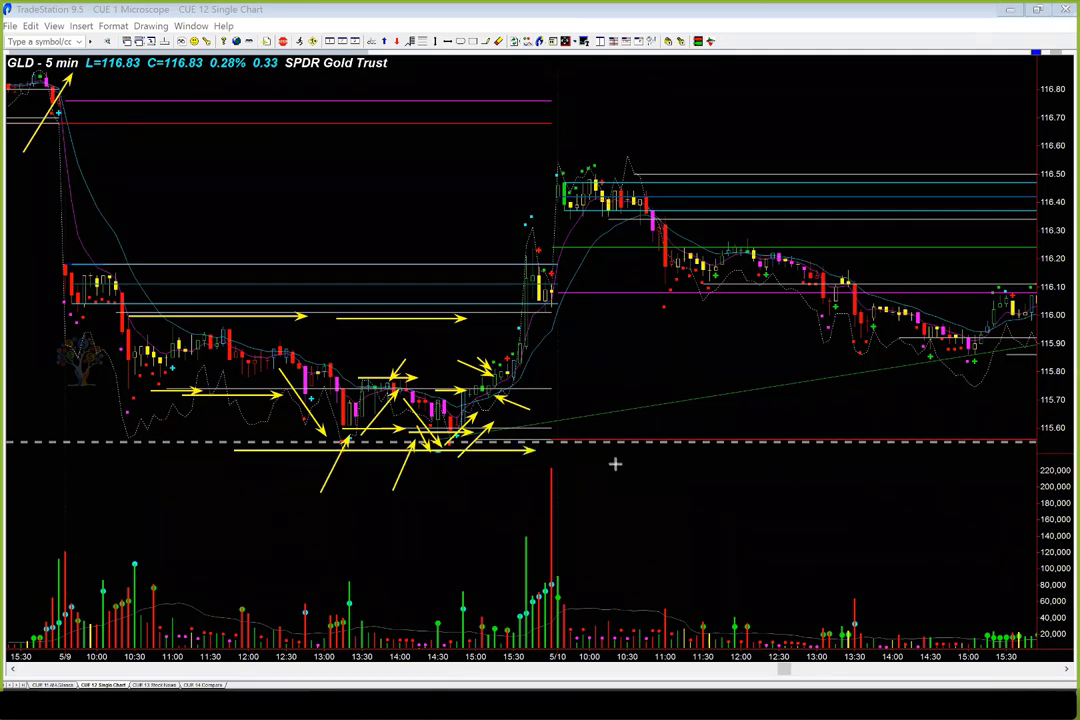
key("Delete")
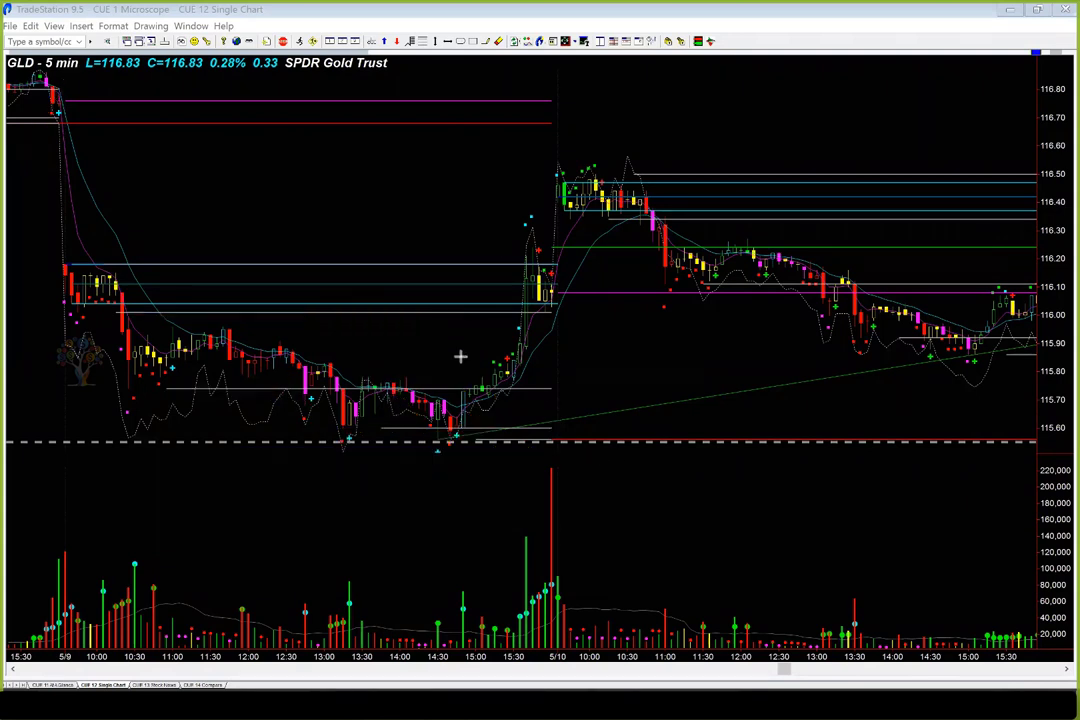
Mark the breakout candle, the level below the lows, the levels near 116.00 and the distance down from them with arrows.
left_click_drag(447, 348, 494, 377)
left_click_drag(345, 452, 555, 453)
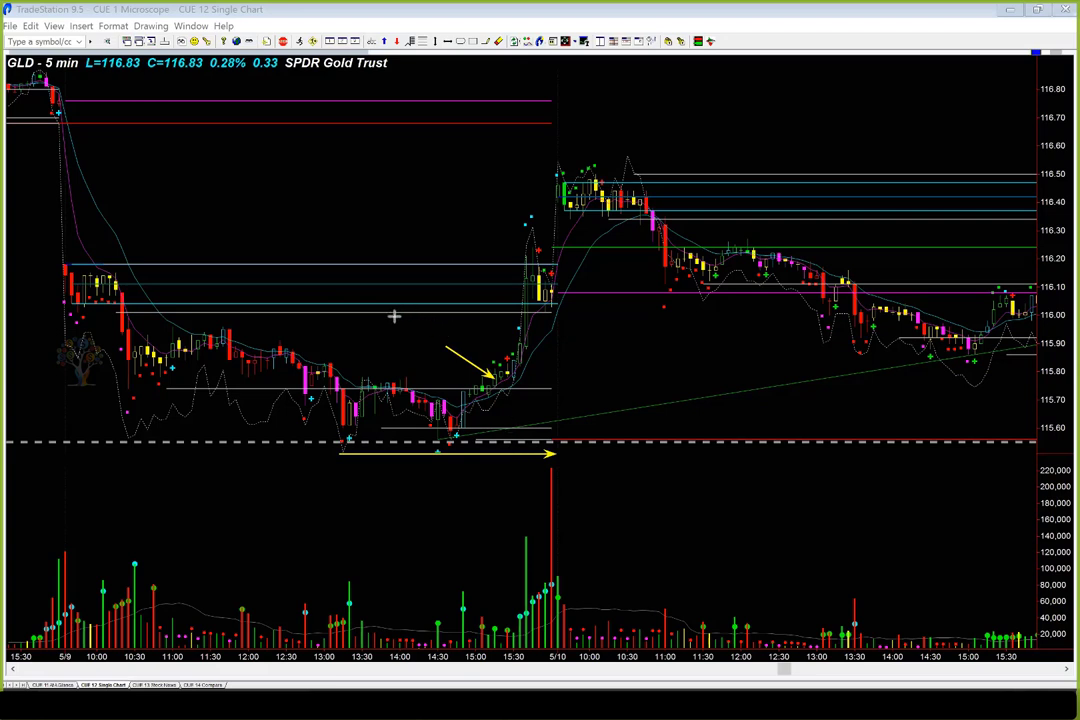
left_click_drag(395, 316, 515, 316)
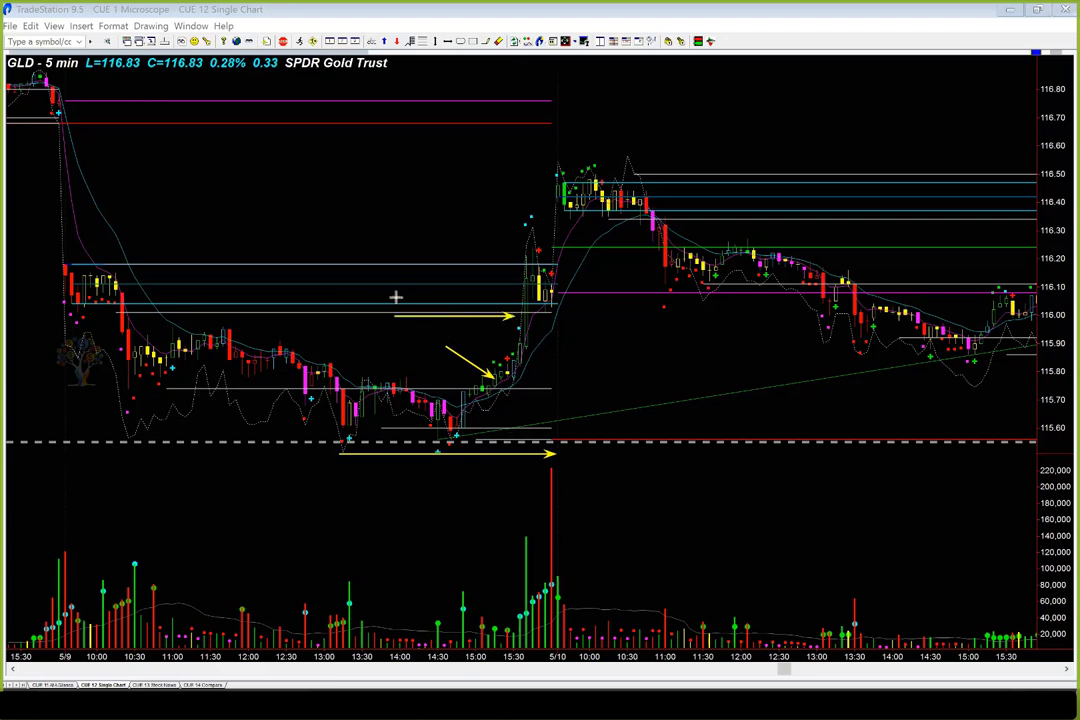
mouse_move(394, 299)
left_mouse_down()
mouse_move(505, 299)
mouse_move(531, 354)
mouse_move(531, 445)
left_mouse_up()
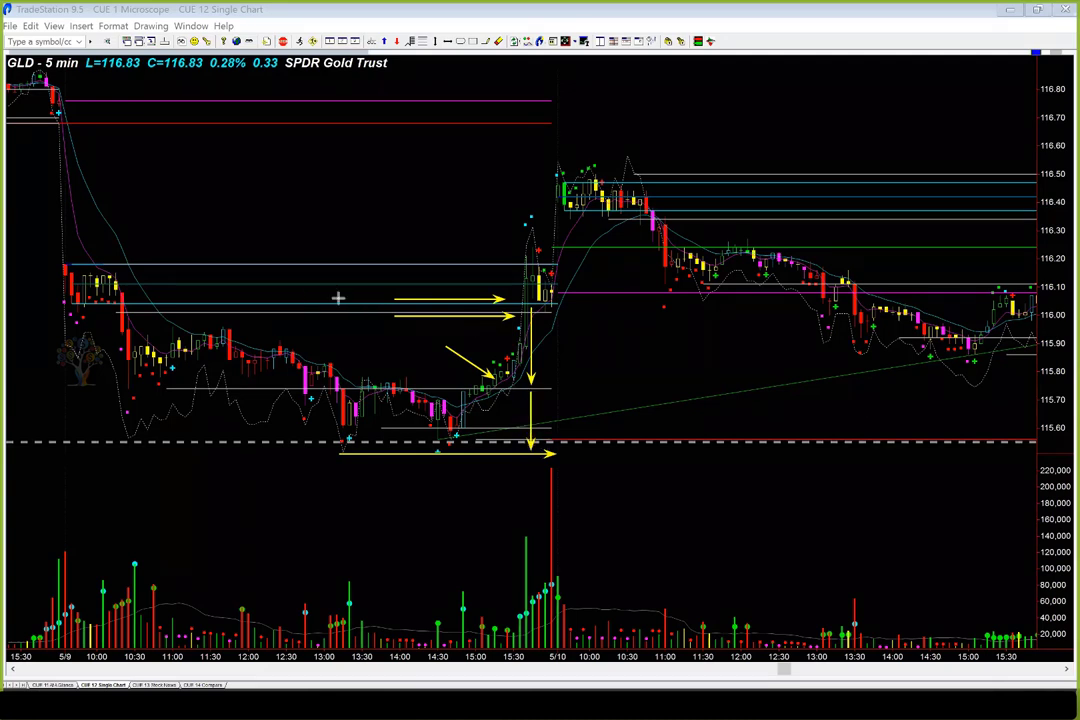
Point arrows at both ends of the levels near 116.00 on the 9 May session, and clear all arrows.
mouse_move(306, 289)
left_mouse_down()
mouse_move(373, 299)
mouse_move(352, 321)
mouse_move(372, 313)
left_mouse_up()
left_click_drag(578, 339, 530, 313)
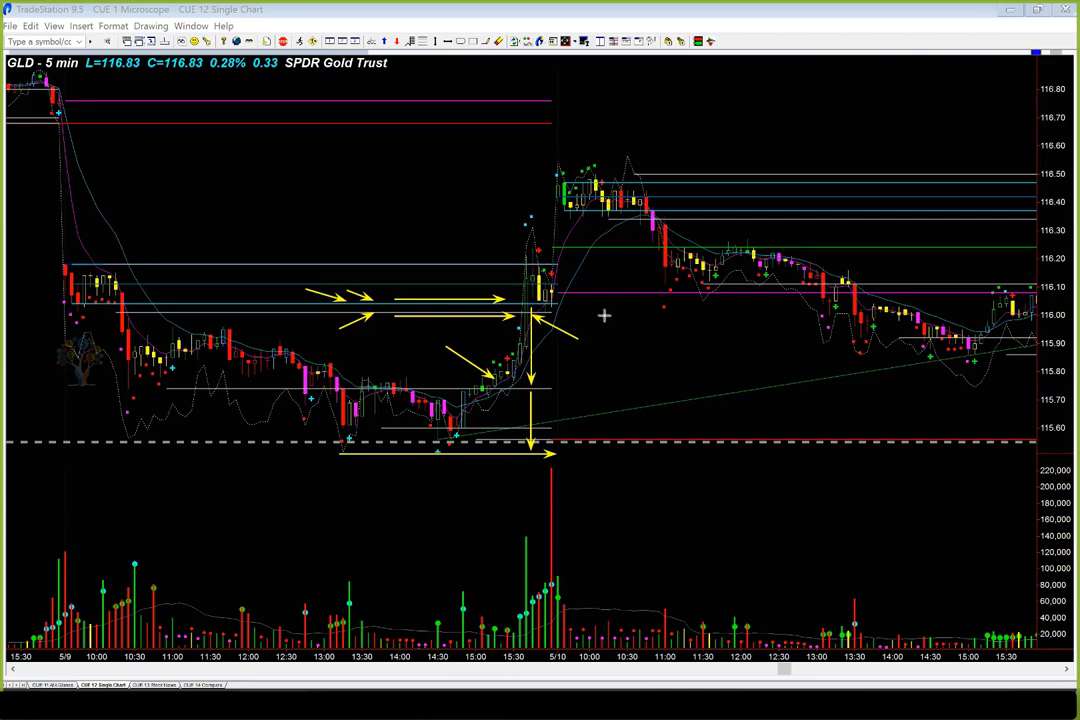
left_click_drag(612, 320, 557, 298)
key("Escape")
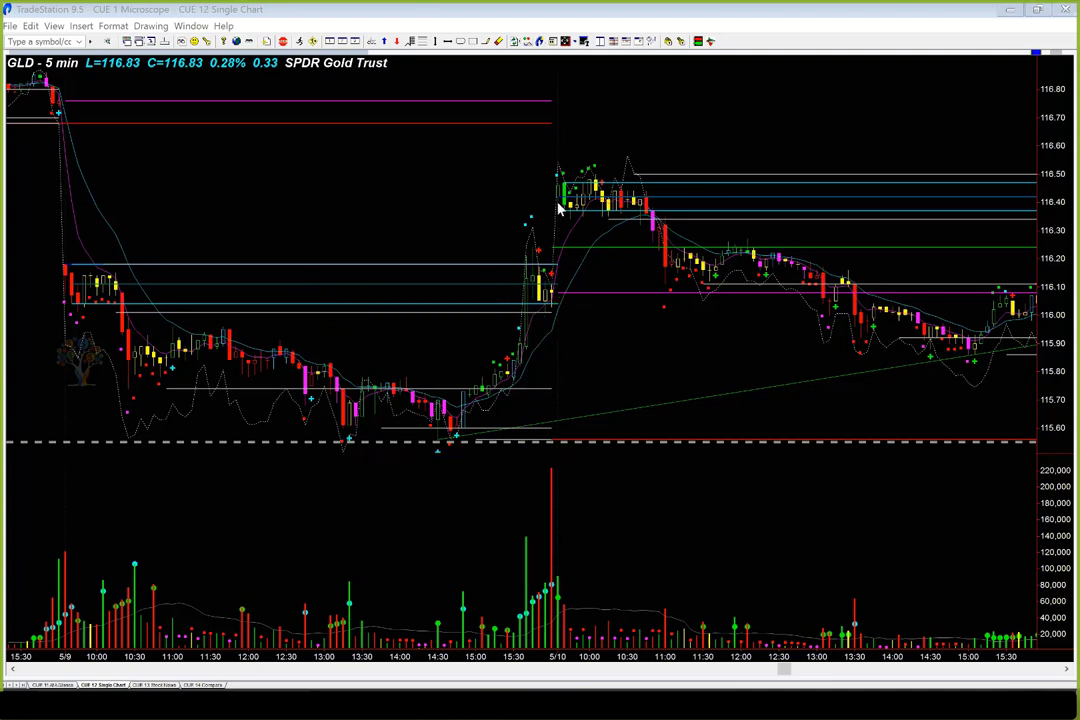
Return to the CUE 11 At A Glance workspace, mark GLD's latest daily candle and the decline before it, and clear the arrows.
left_click_drag(798, 672, 1057, 668)
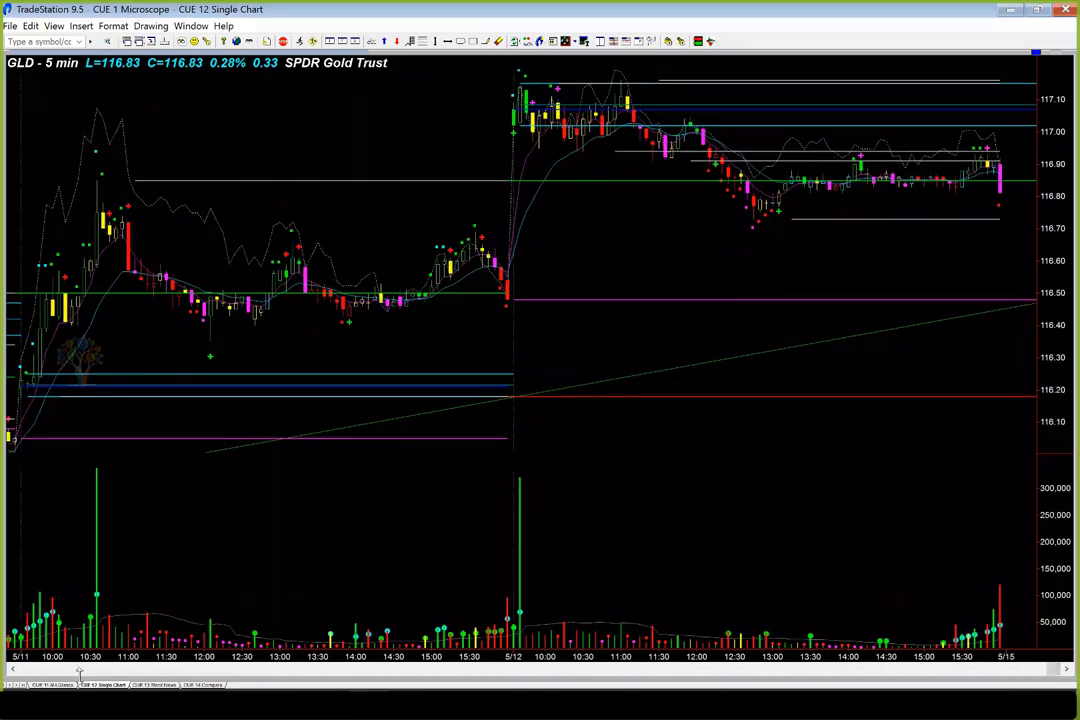
left_click(55, 686)
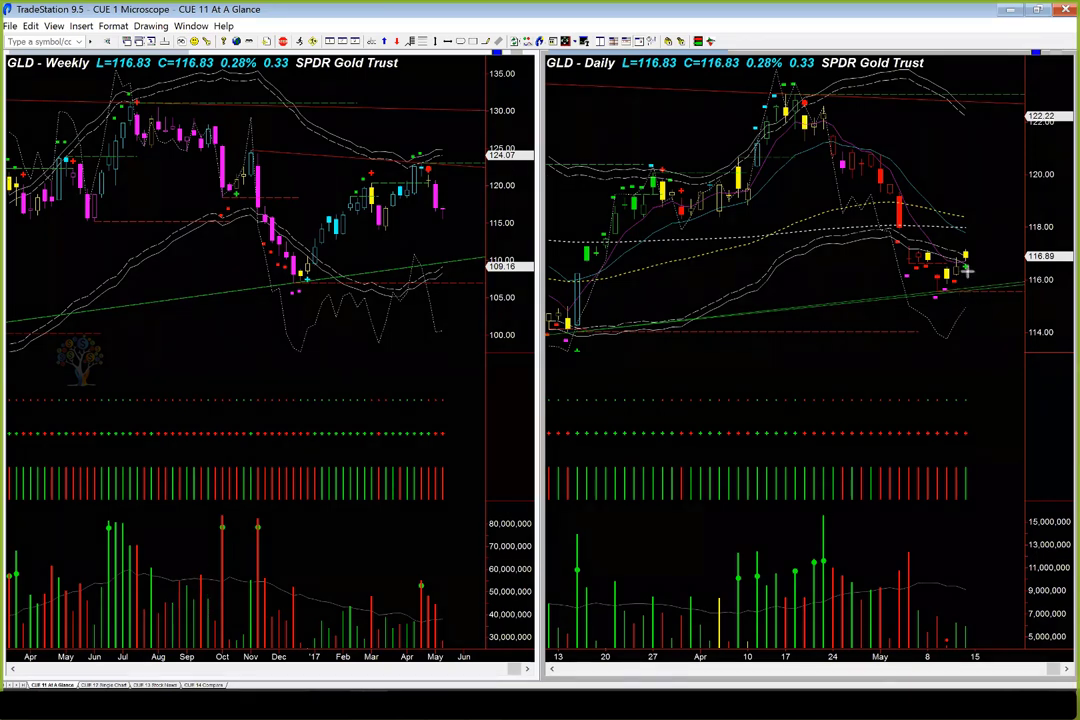
left_click_drag(996, 229, 970, 258)
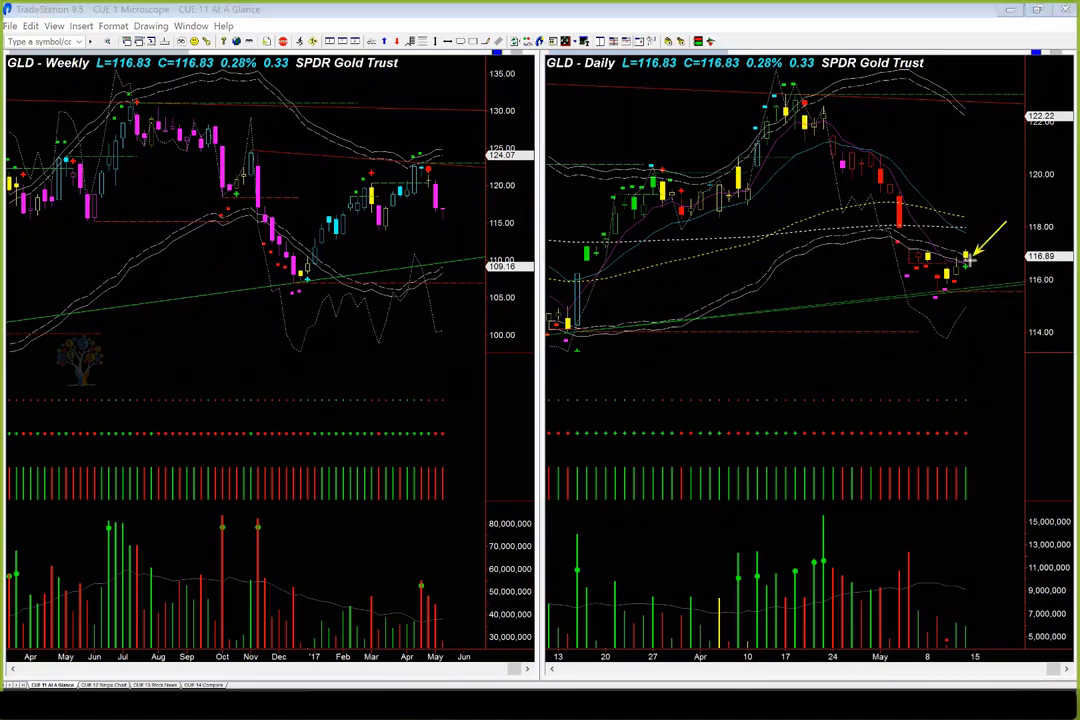
left_click_drag(992, 266, 972, 266)
left_click_drag(1010, 313, 975, 282)
mouse_move(868, 145)
left_mouse_down()
mouse_move(942, 192)
mouse_move(958, 222)
left_mouse_up()
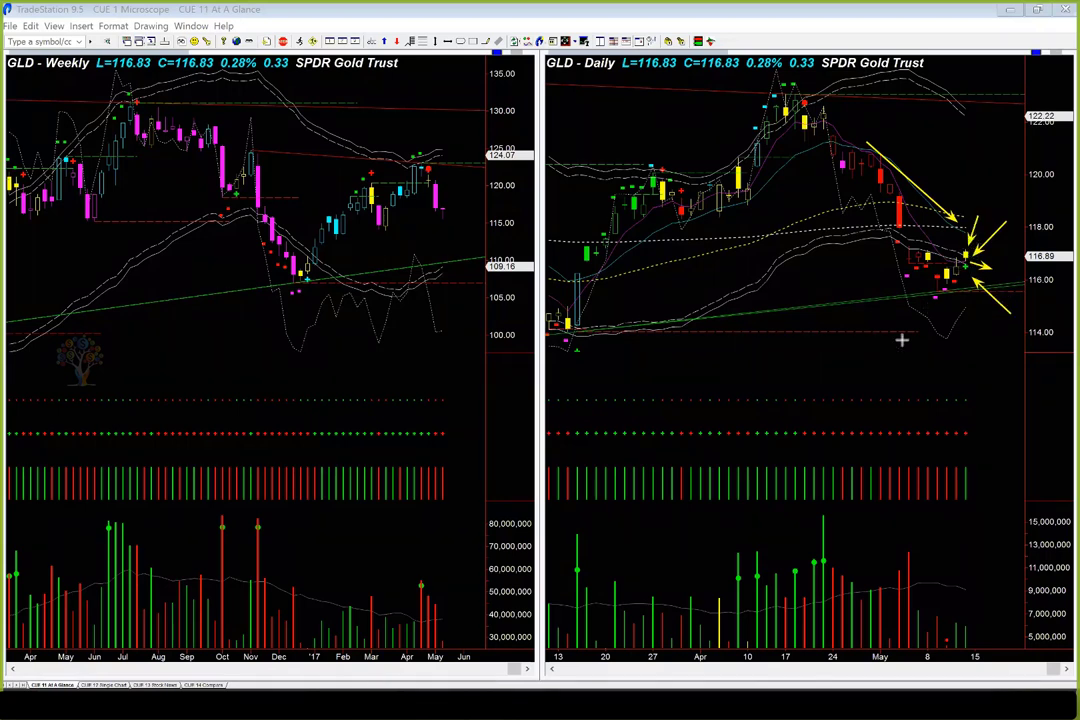
mouse_move(882, 357)
left_mouse_down()
mouse_move(904, 316)
mouse_move(935, 299)
left_mouse_up()
key("Escape")
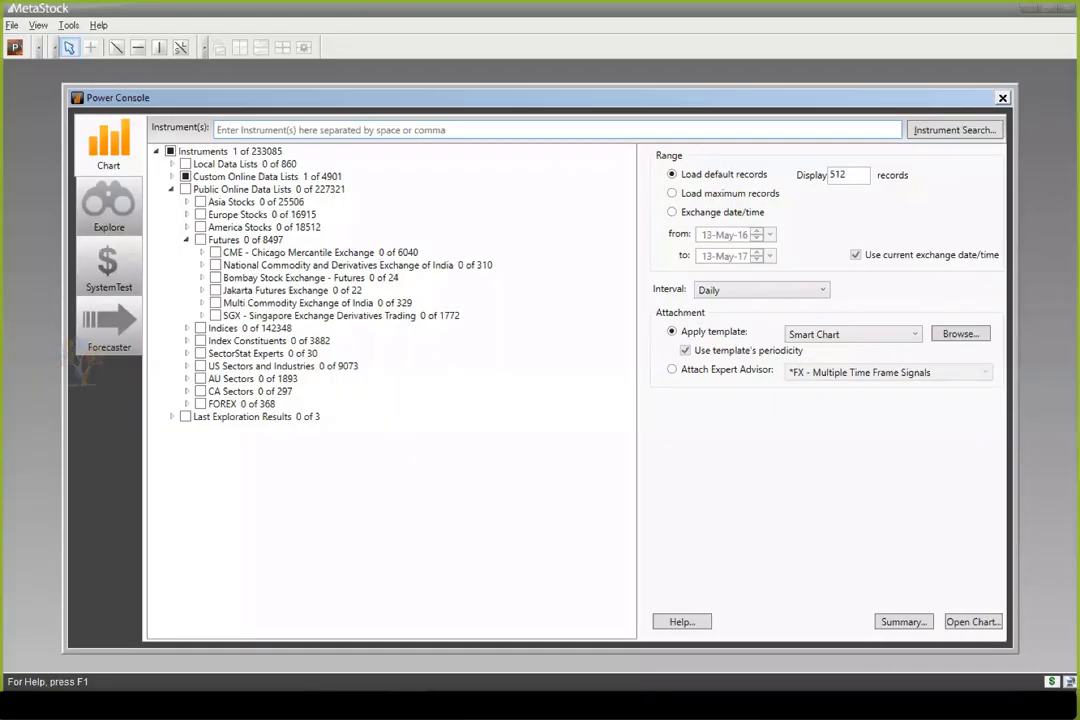
Switch to MetaStock and open the daily chart for the instrument aud.
type("aud")
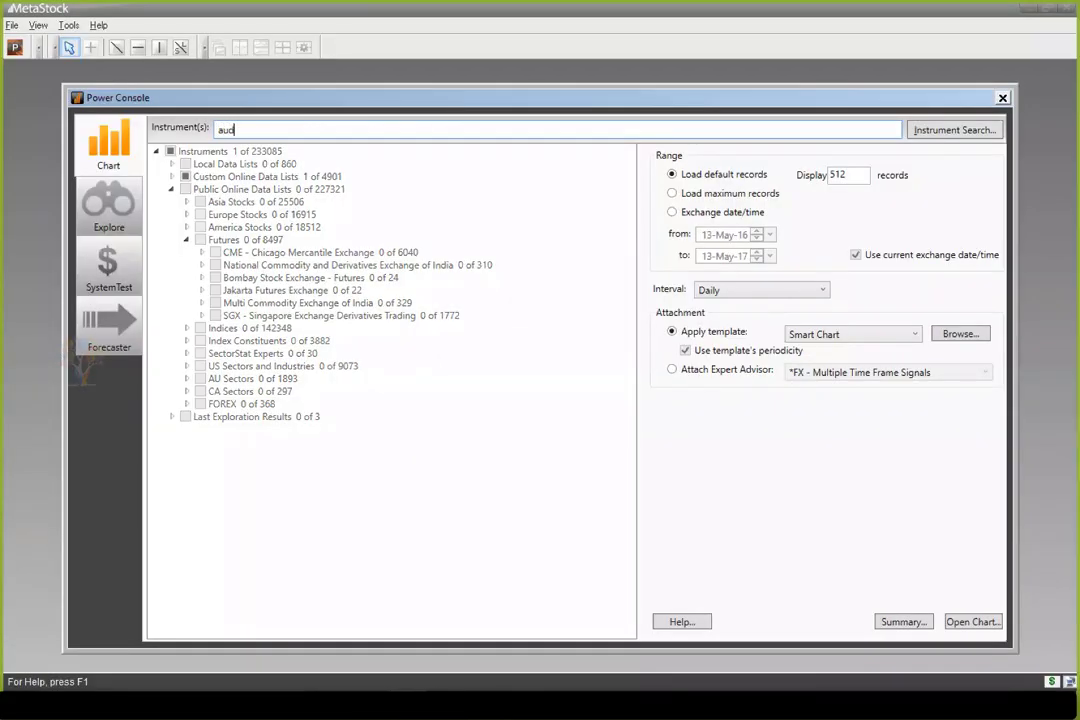
key("Return")
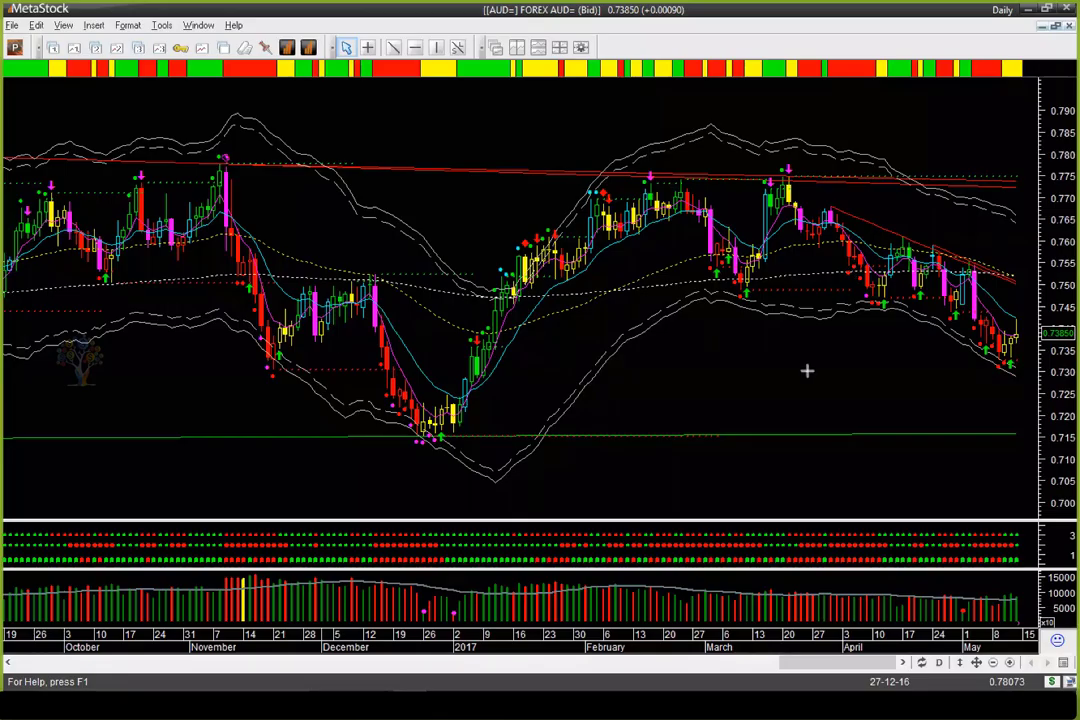
Mark the falling red trendline and the latest candle with arrows on the AUD daily chart, and clear the arrows.
scroll(807, 371, "up", 3)
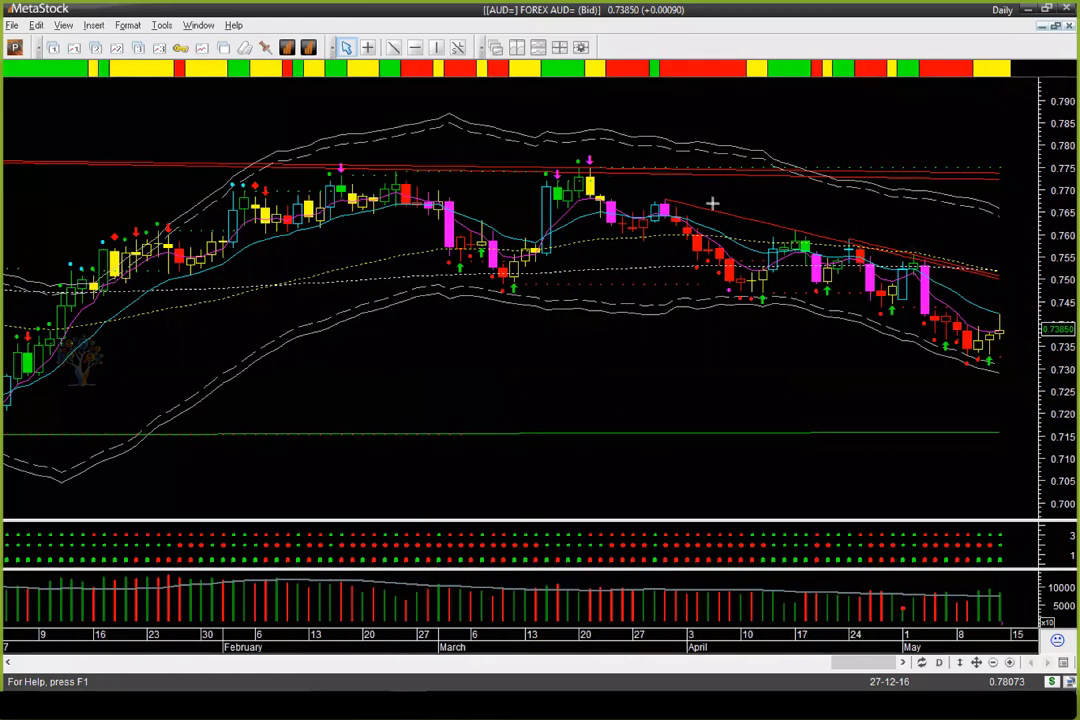
mouse_move(712, 204)
left_mouse_down()
mouse_move(825, 212)
mouse_move(880, 241)
mouse_move(980, 260)
left_mouse_up()
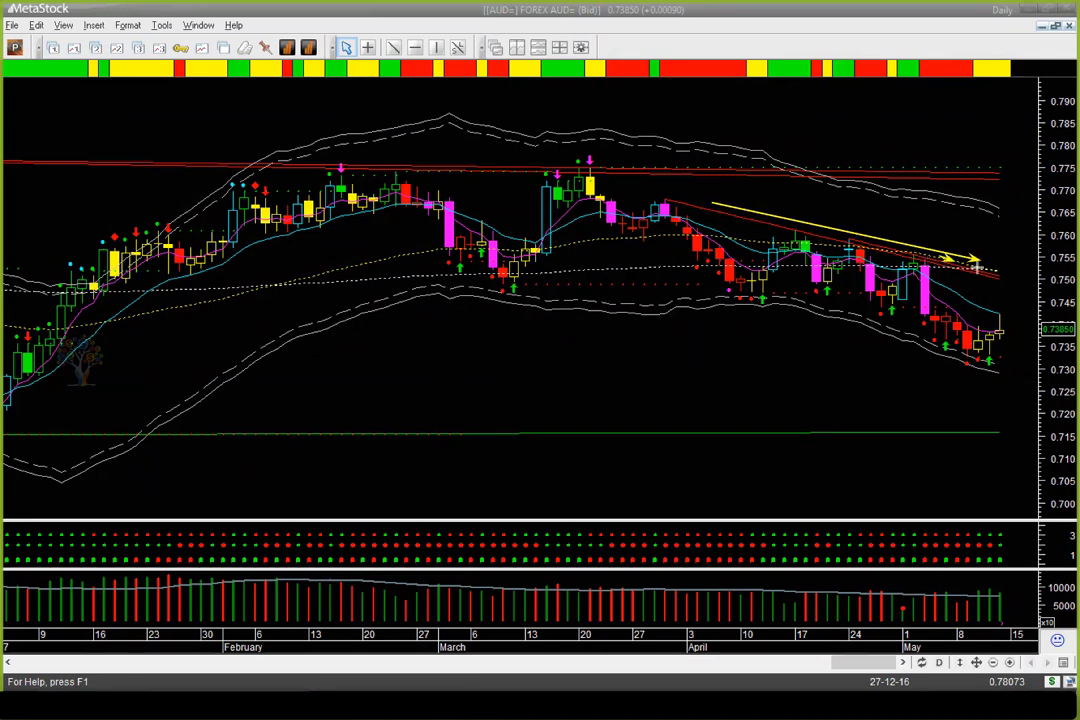
left_click_drag(976, 266, 1012, 272)
left_click_drag(1035, 297, 1005, 318)
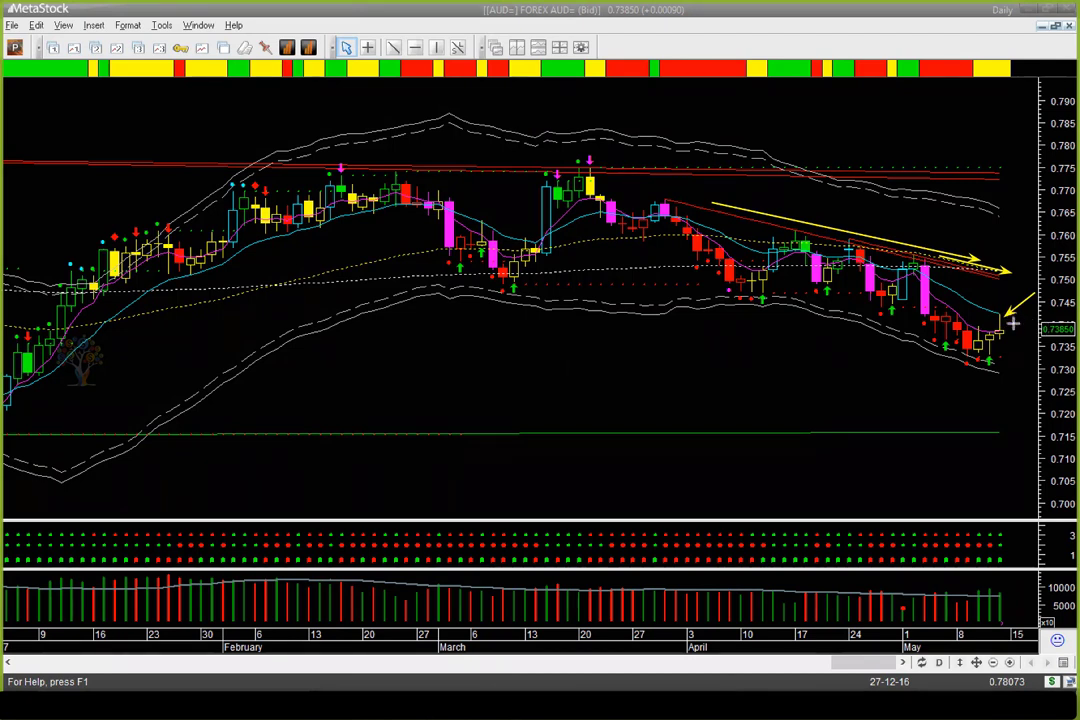
left_click_drag(1012, 316, 1014, 346)
key("Escape")
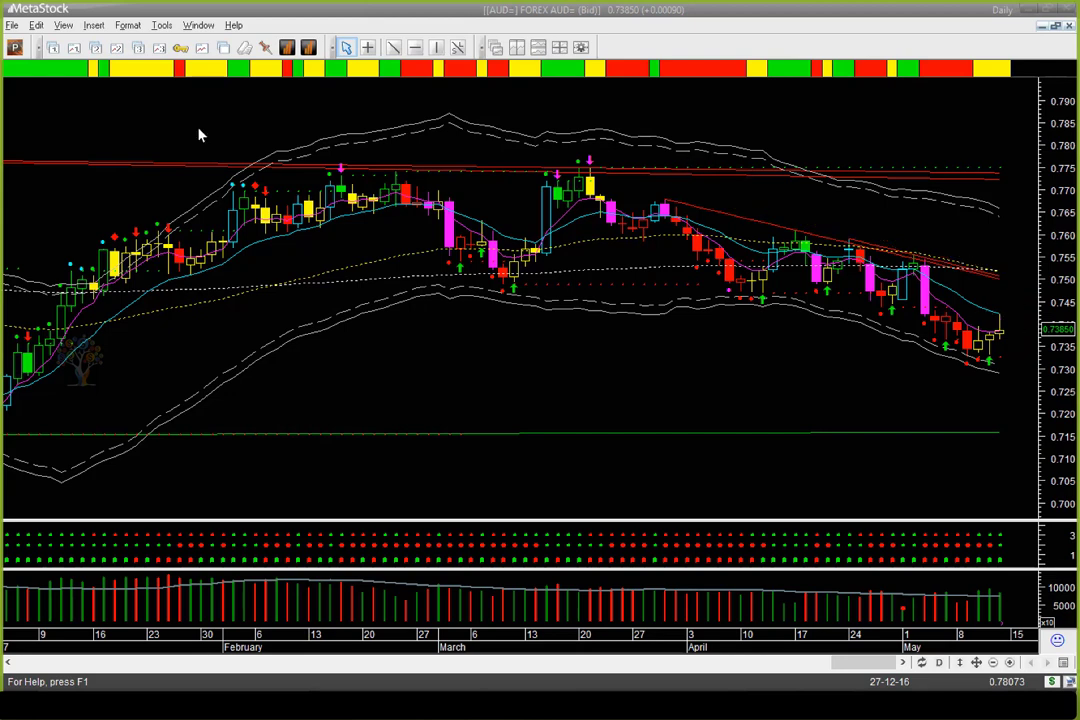
Move on to the SGD forex daily chart.
key("Page_Down")
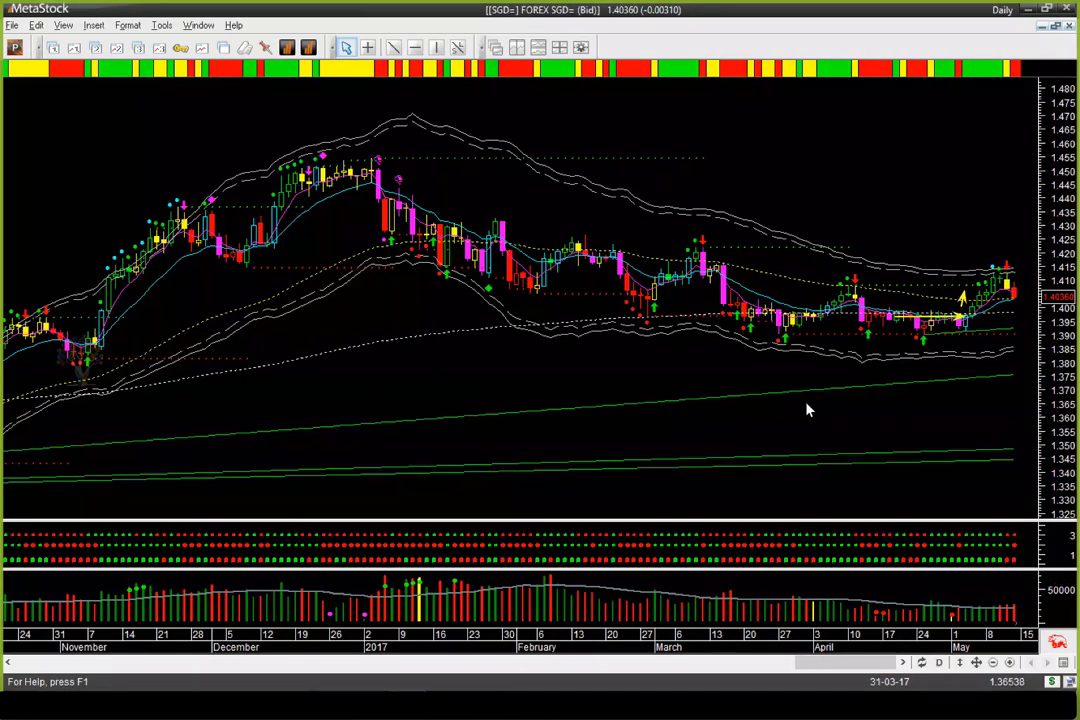
Place a 5-minute SGD chart beside the daily chart and enlarge the 5-minute chart to full size.
mouse_move(953, 457)
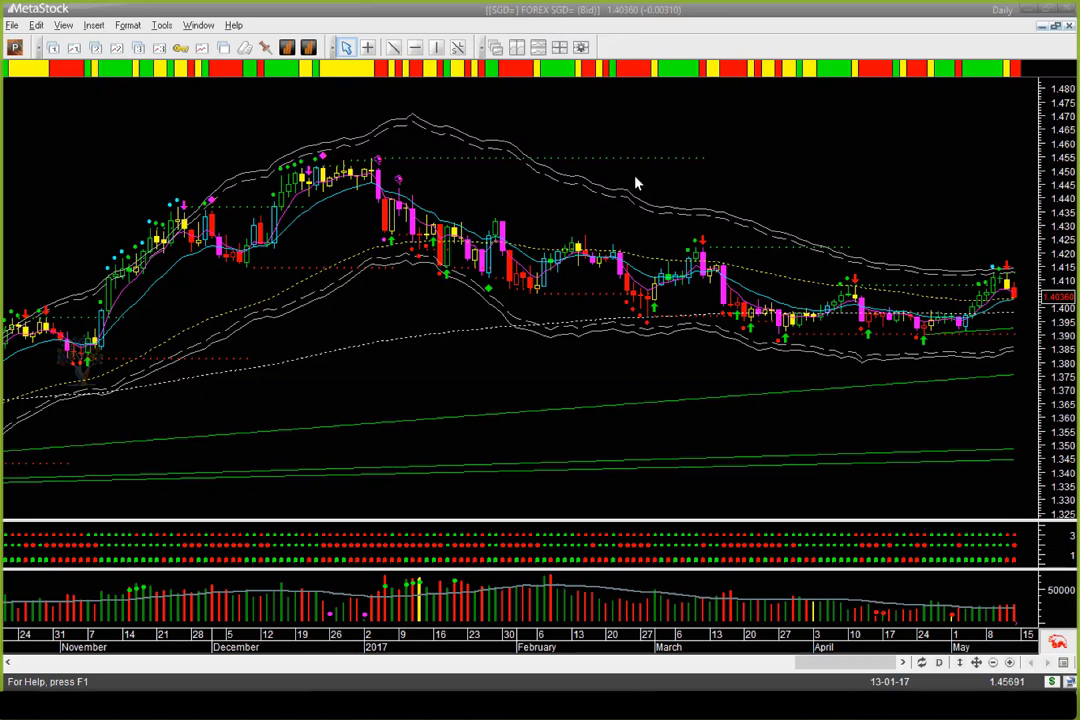
left_click(885, 284)
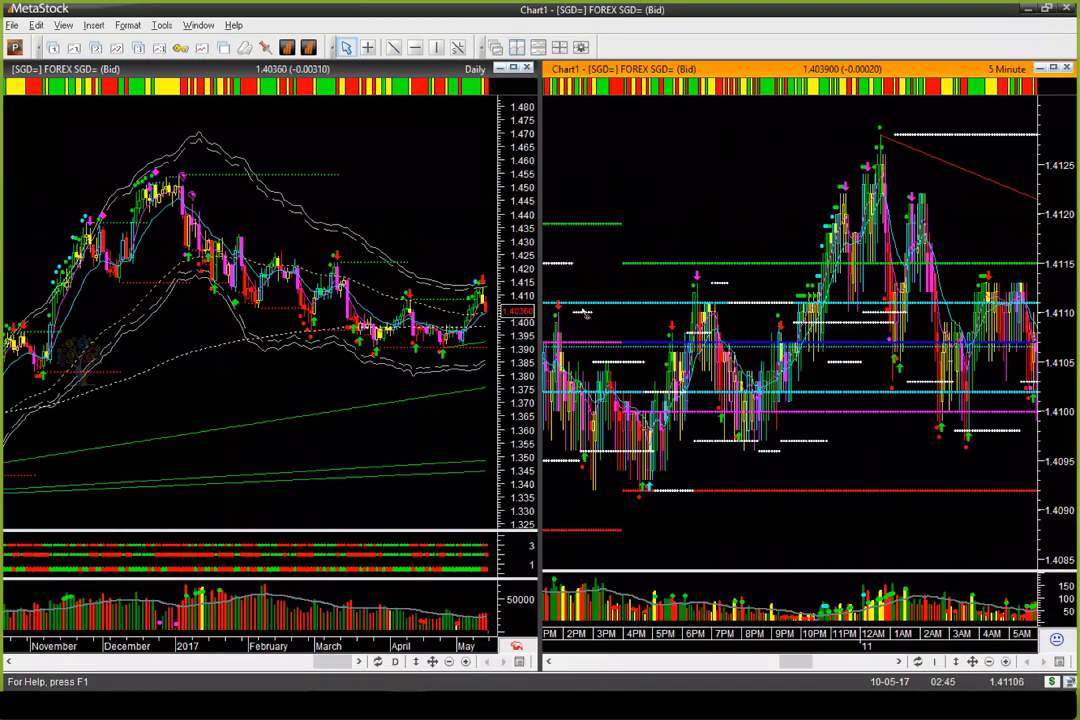
mouse_move(452, 305)
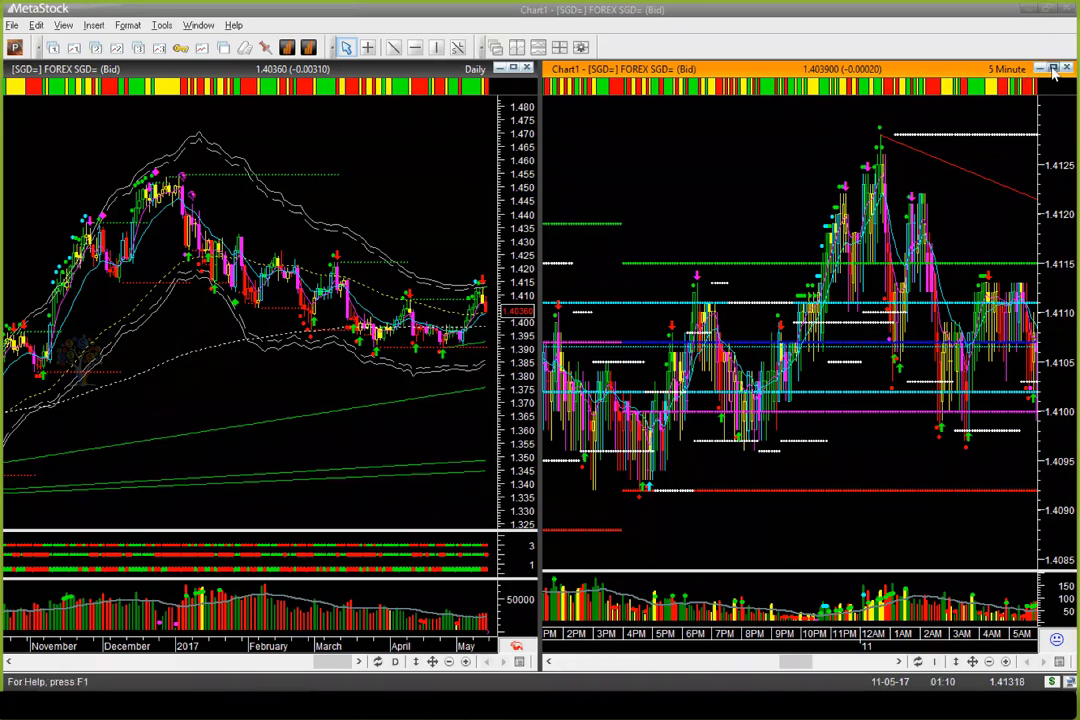
double_click(888, 66)
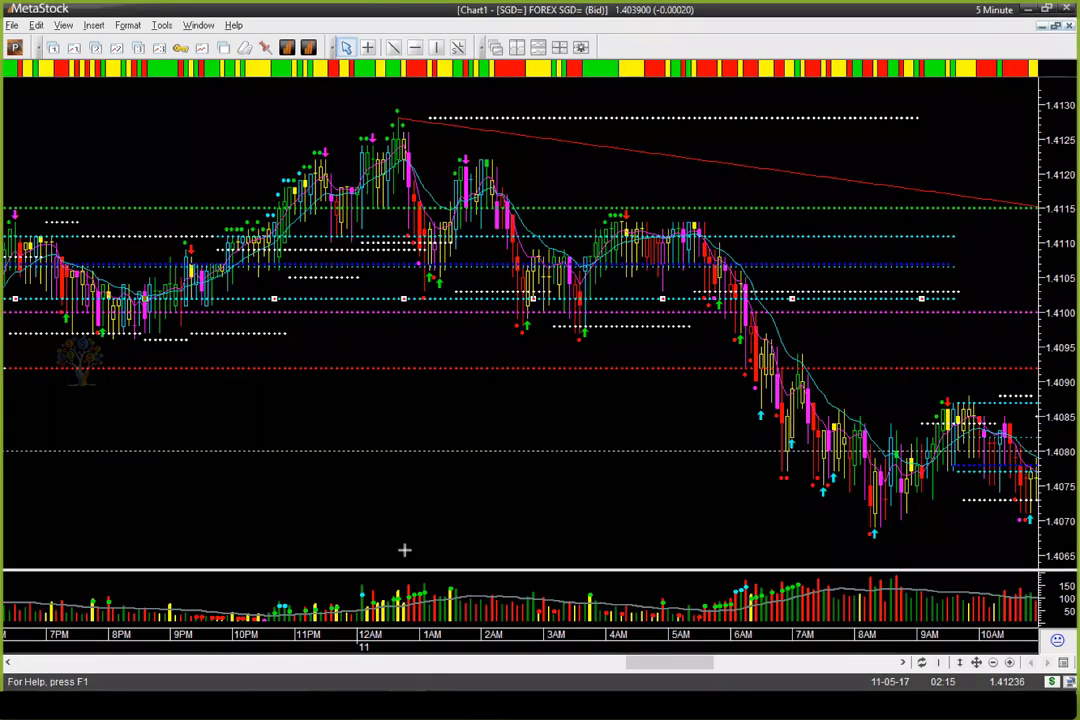
Mark the 12AM start of day 11, the peak, the falling lows and the vertical range with arrows on the 5-minute SGD chart.
left_click_drag(419, 519, 368, 637)
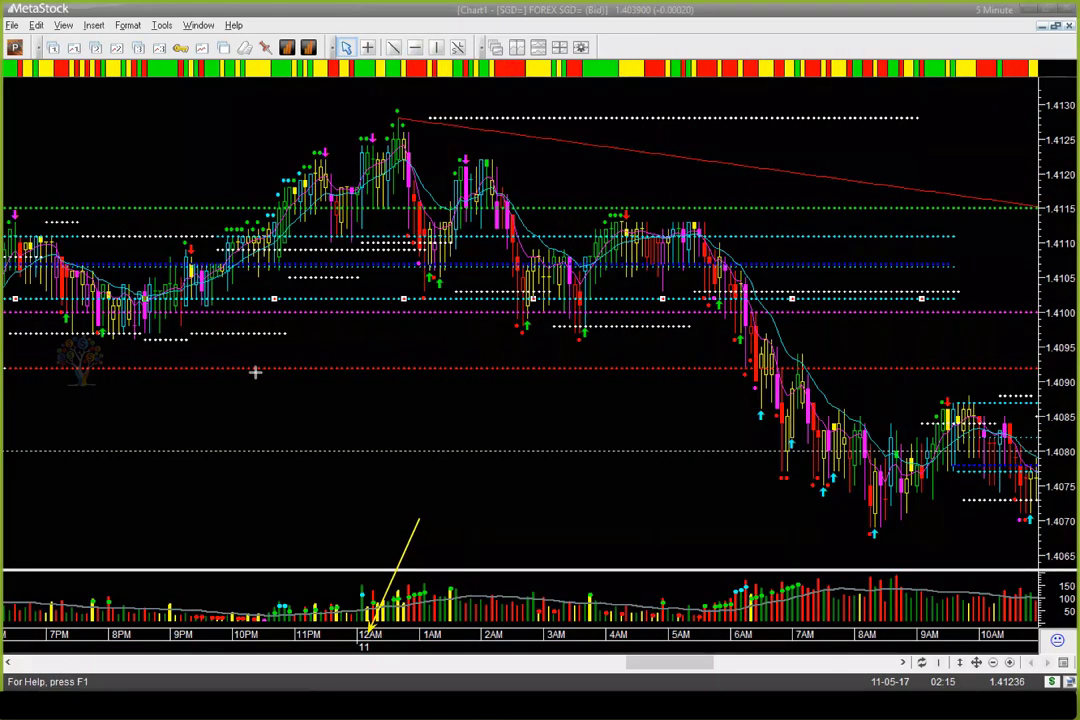
mouse_move(160, 395)
left_mouse_down()
mouse_move(350, 231)
mouse_move(385, 229)
left_mouse_up()
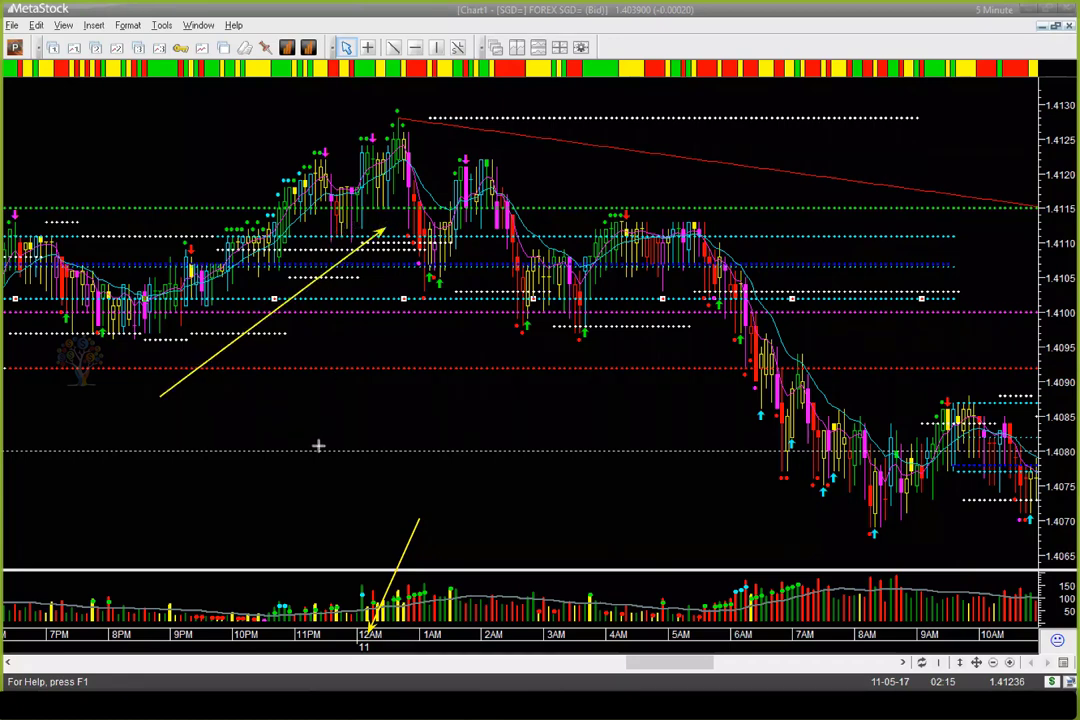
left_click_drag(318, 446, 561, 446)
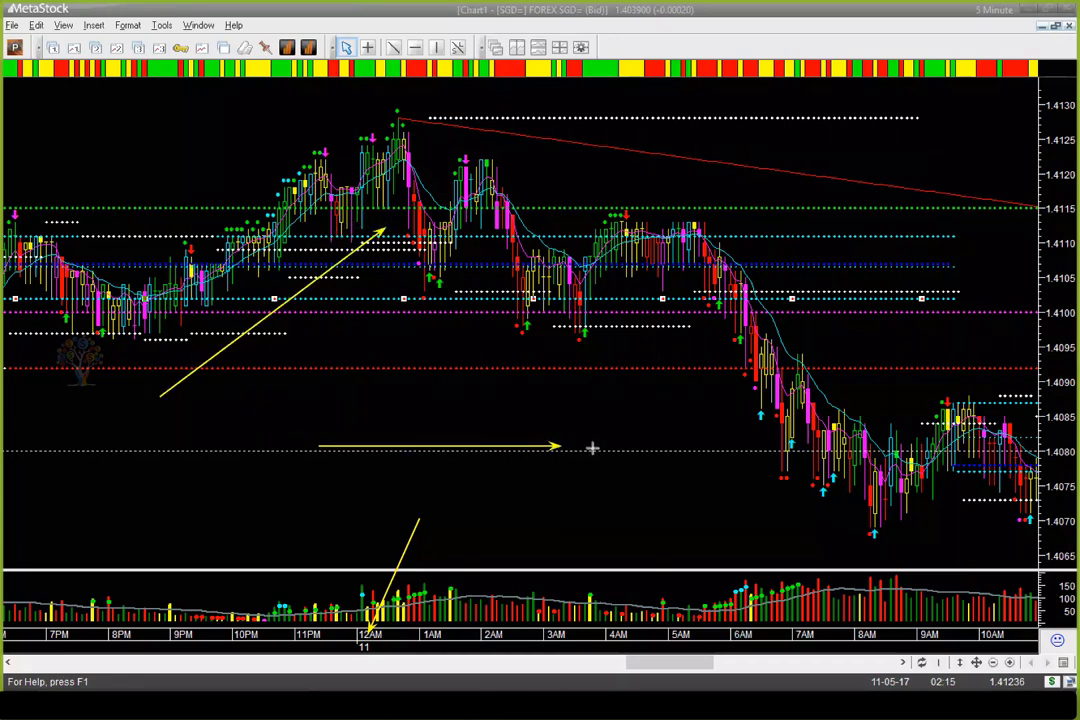
left_click_drag(848, 382, 932, 500)
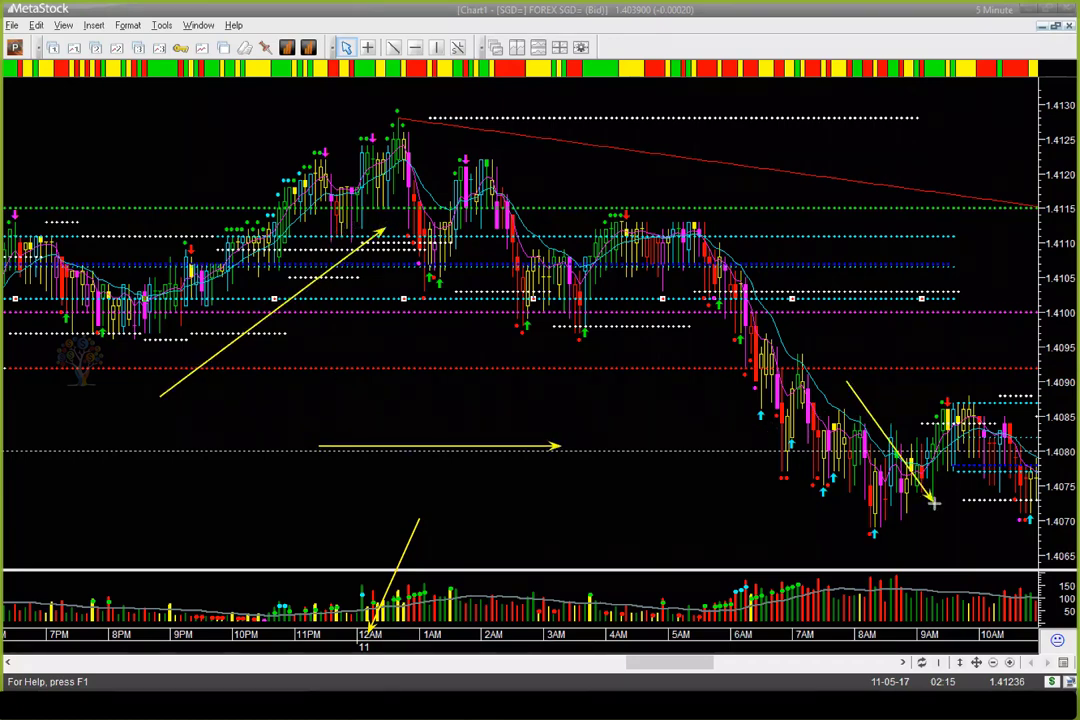
left_click_drag(776, 432, 854, 513)
left_click_drag(176, 104, 308, 102)
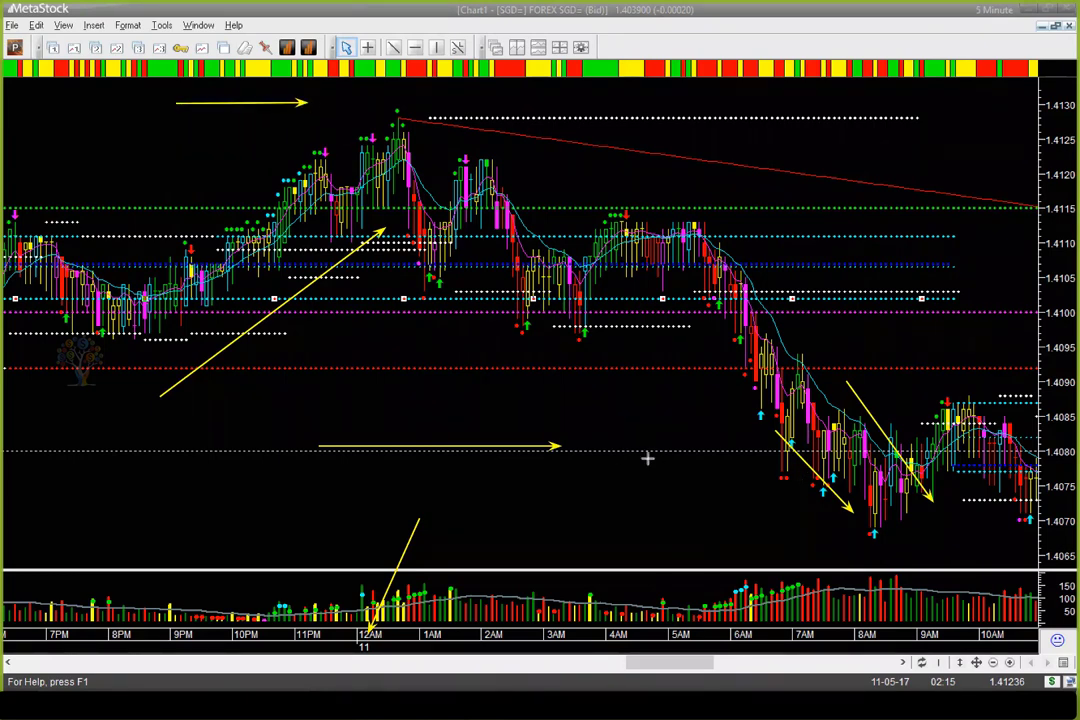
left_click_drag(725, 457, 807, 548)
left_click_drag(218, 112, 240, 441)
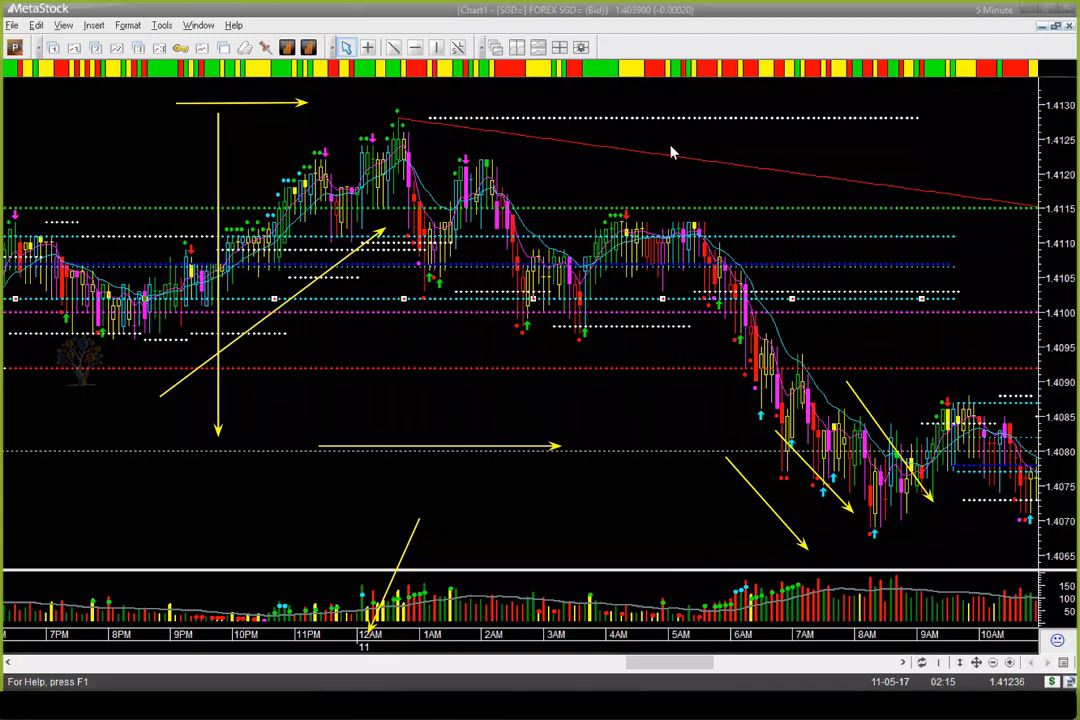
Advance the 5-minute SGD chart to its latest bars and restore the side-by-side view with the daily chart zoomed in.
left_click(903, 662)
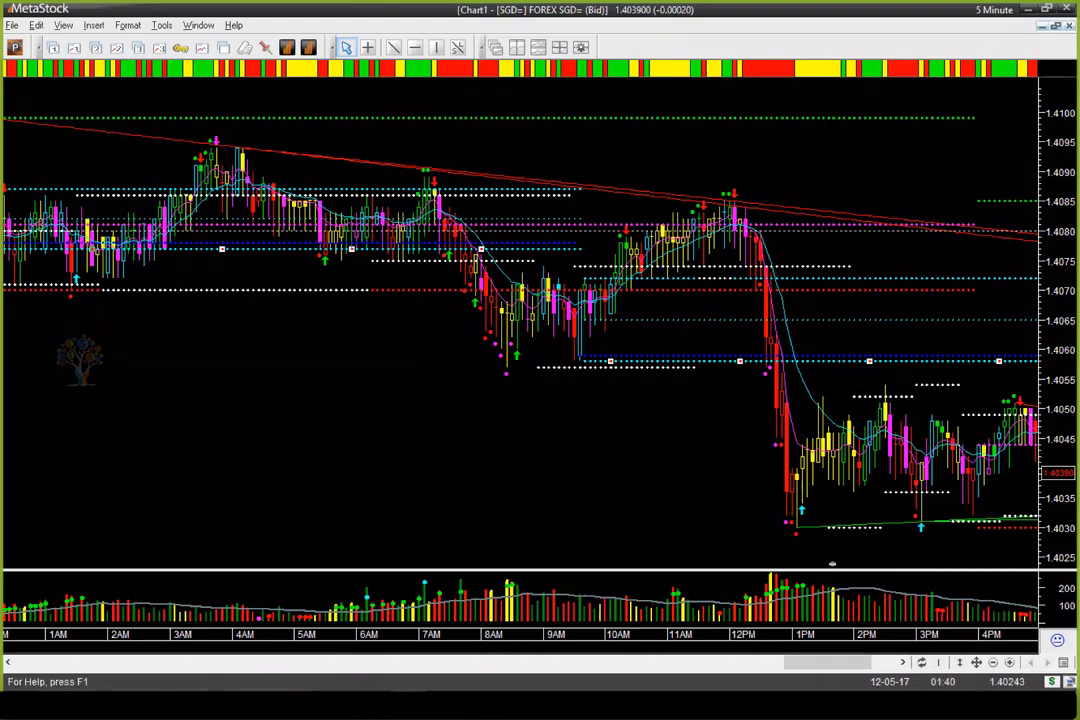
left_click(903, 662)
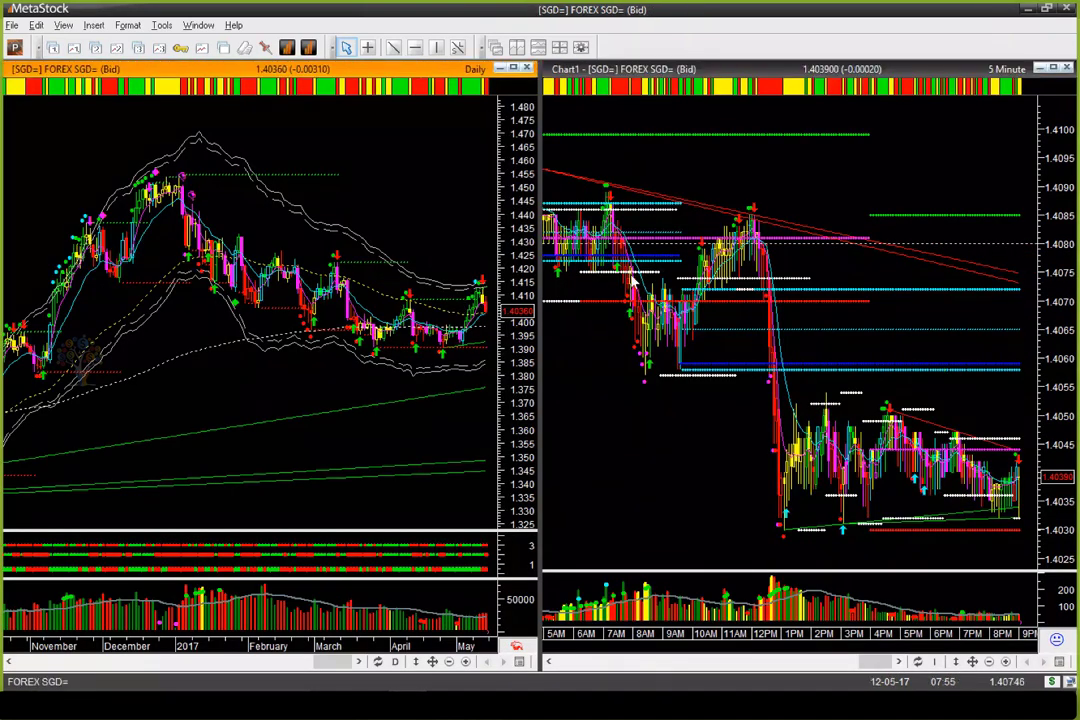
key("plus")
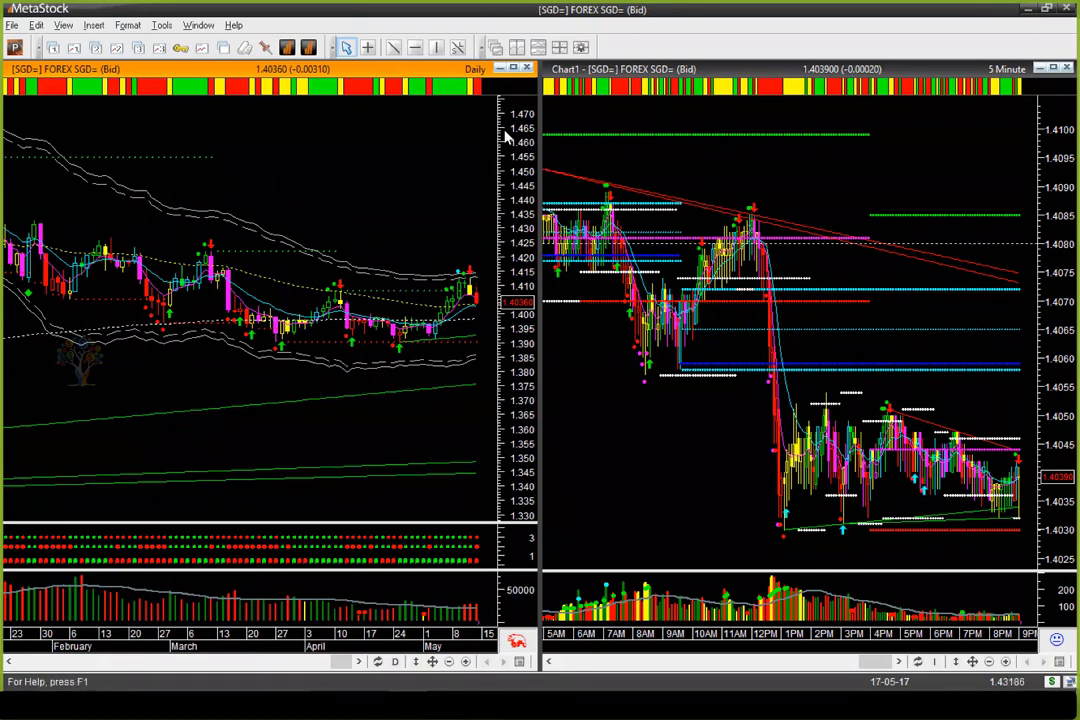
Point arrows at the latest candles on the daily SGD chart and set the intraday chart's periodicity to 30 Minute.
key("ctrl+2")
left_click_drag(480, 226, 472, 270)
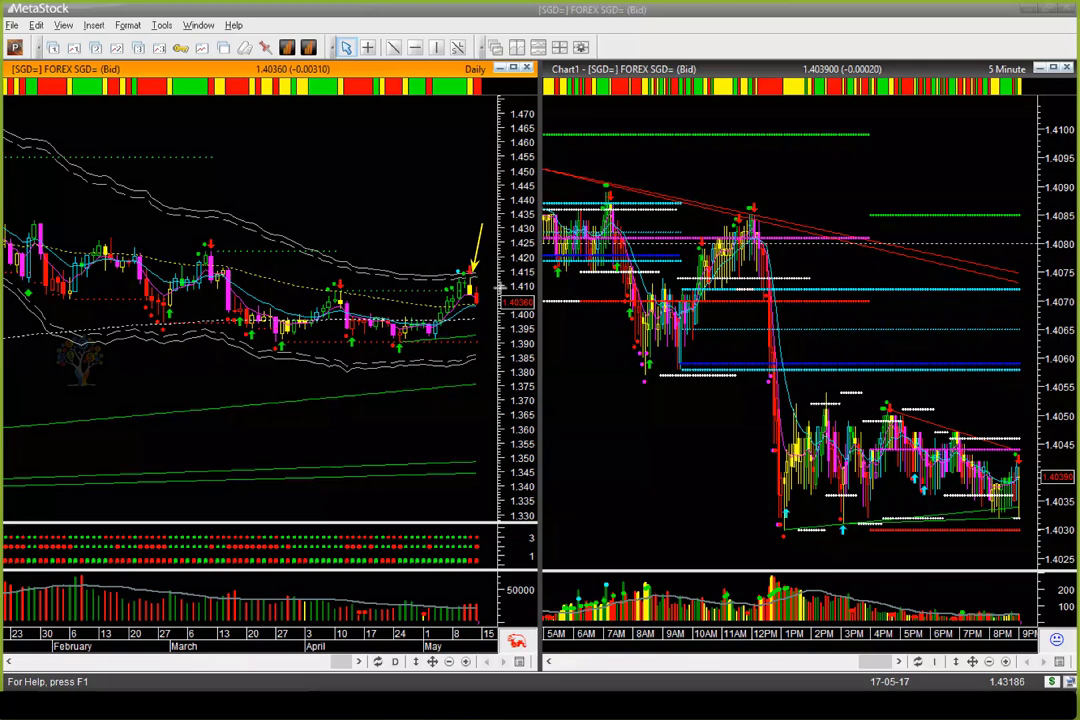
left_click(935, 661)
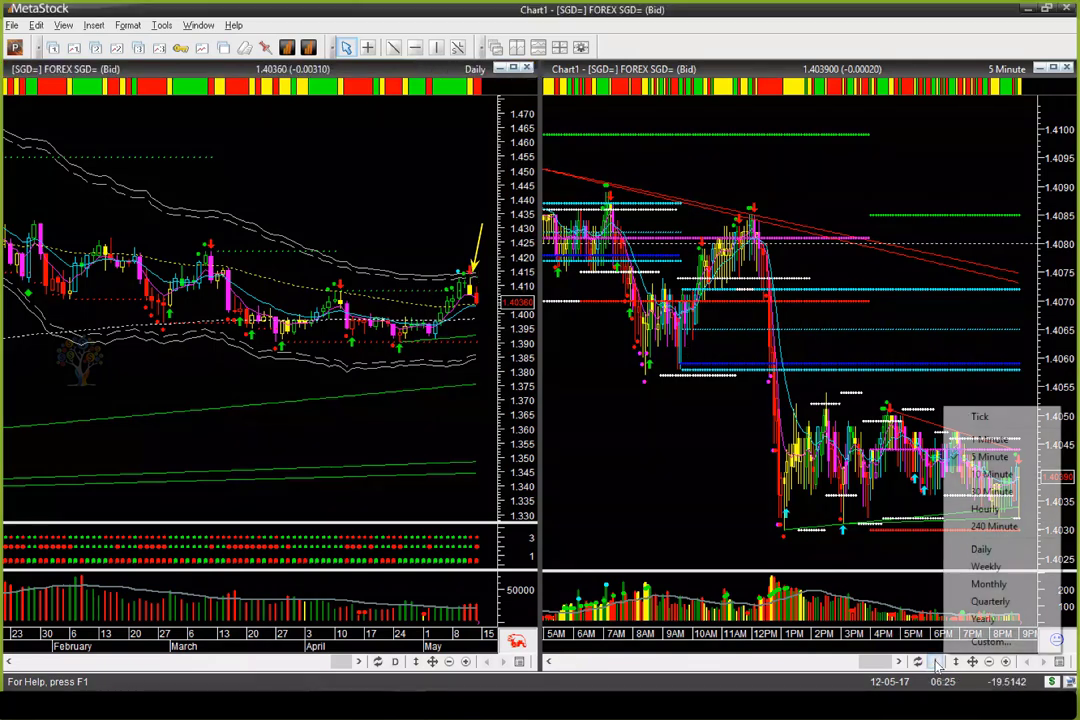
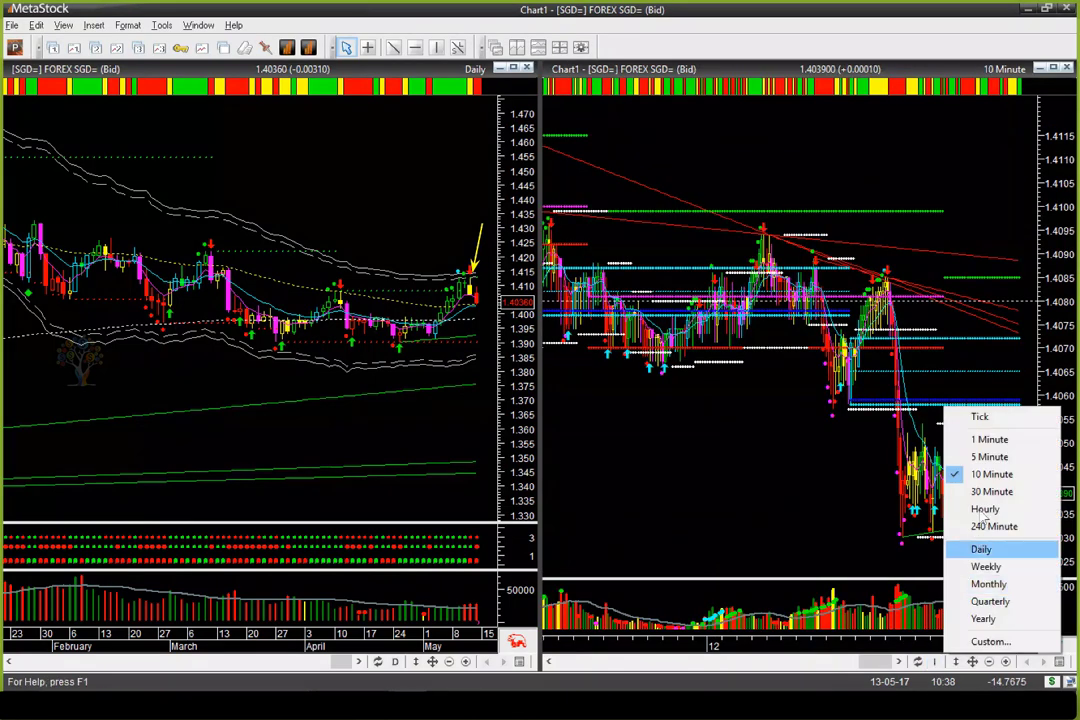
left_click(990, 491)
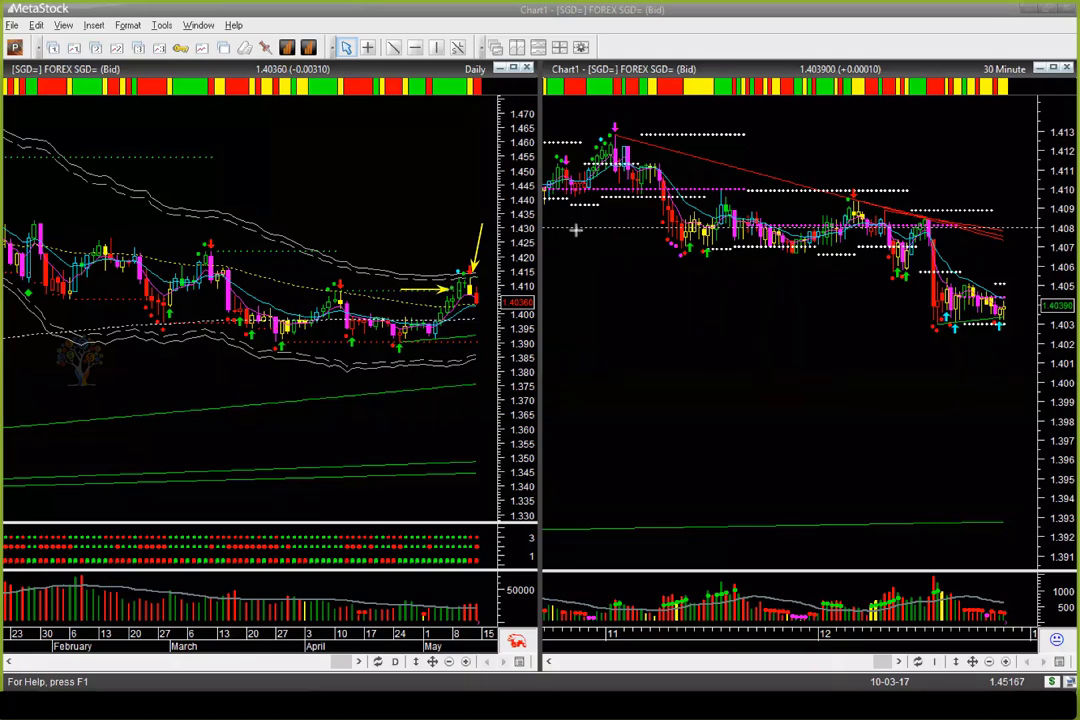
Mark the high, the first drop and the projected fall to the latest low with arrows on the 30-minute SGD chart.
left_click_drag(571, 230, 655, 230)
mouse_move(559, 217)
left_mouse_down()
mouse_move(606, 175)
mouse_move(660, 172)
mouse_move(691, 228)
left_mouse_up()
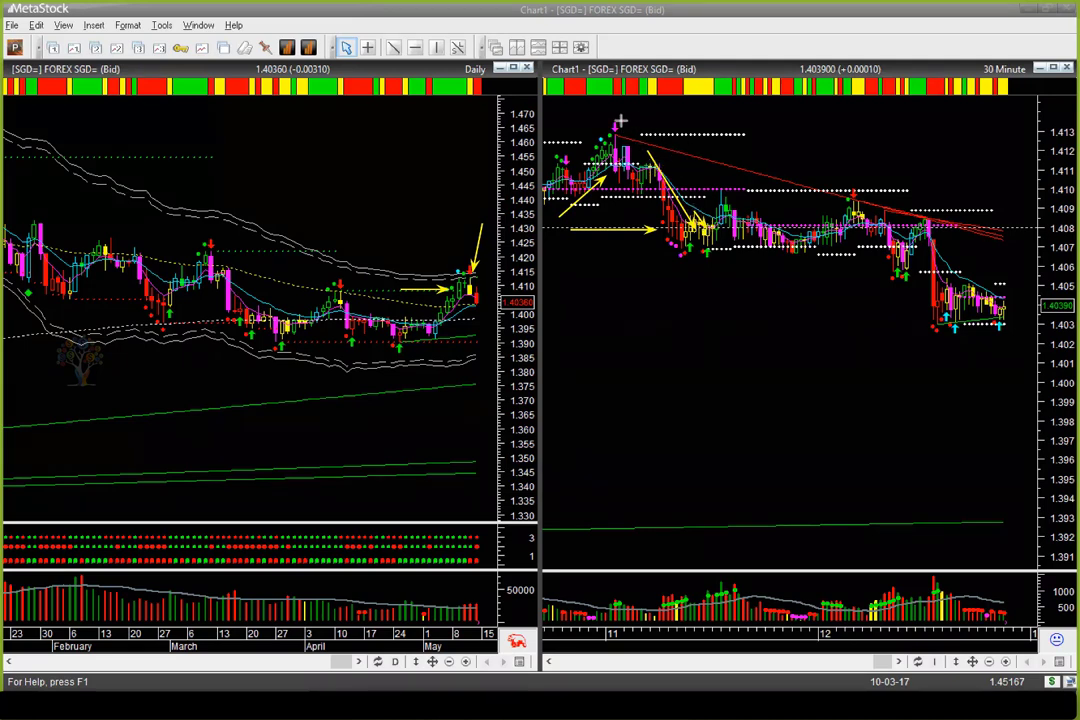
left_click_drag(619, 127, 775, 127)
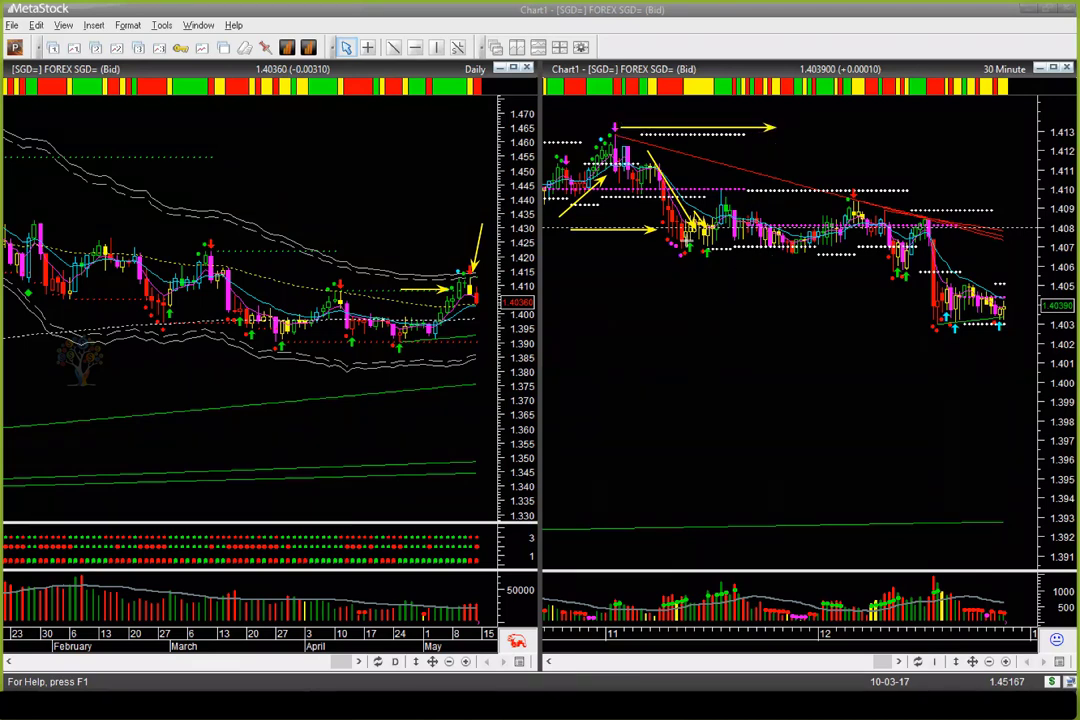
mouse_move(692, 128)
left_mouse_down()
mouse_move(708, 232)
mouse_move(696, 232)
left_mouse_up()
left_click_drag(695, 232, 795, 322)
left_click_drag(972, 312, 1012, 320)
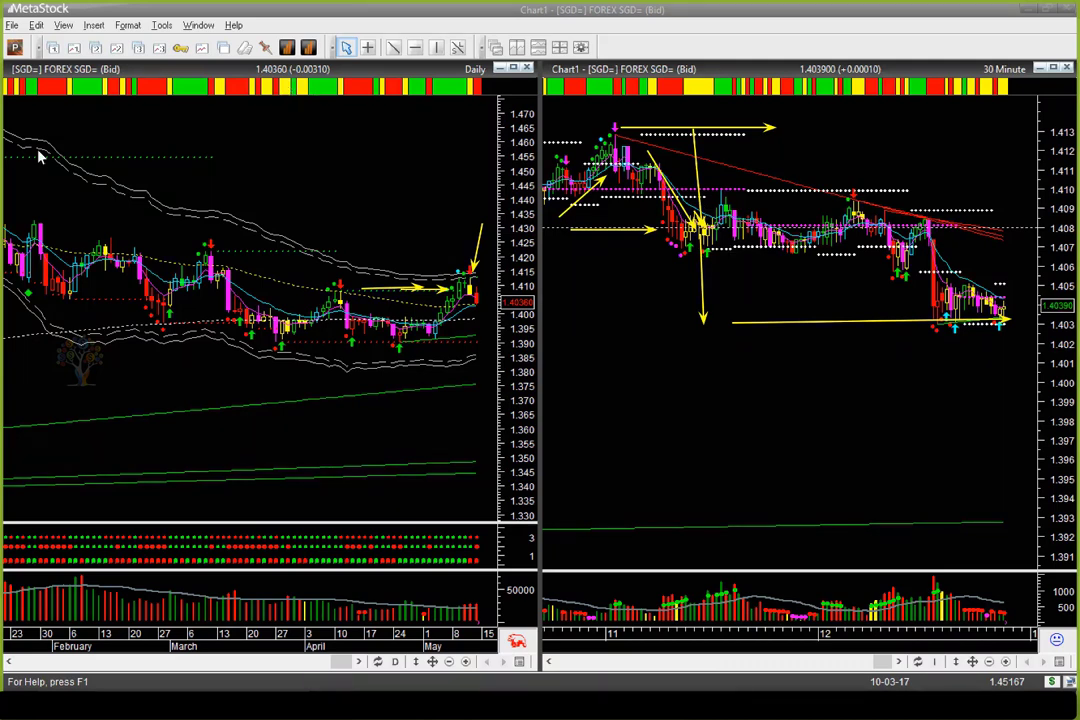
Move on to the NIFTY 50 MAY17 daily chart and adjust its zoom to show December to May.
left_click(964, 175)
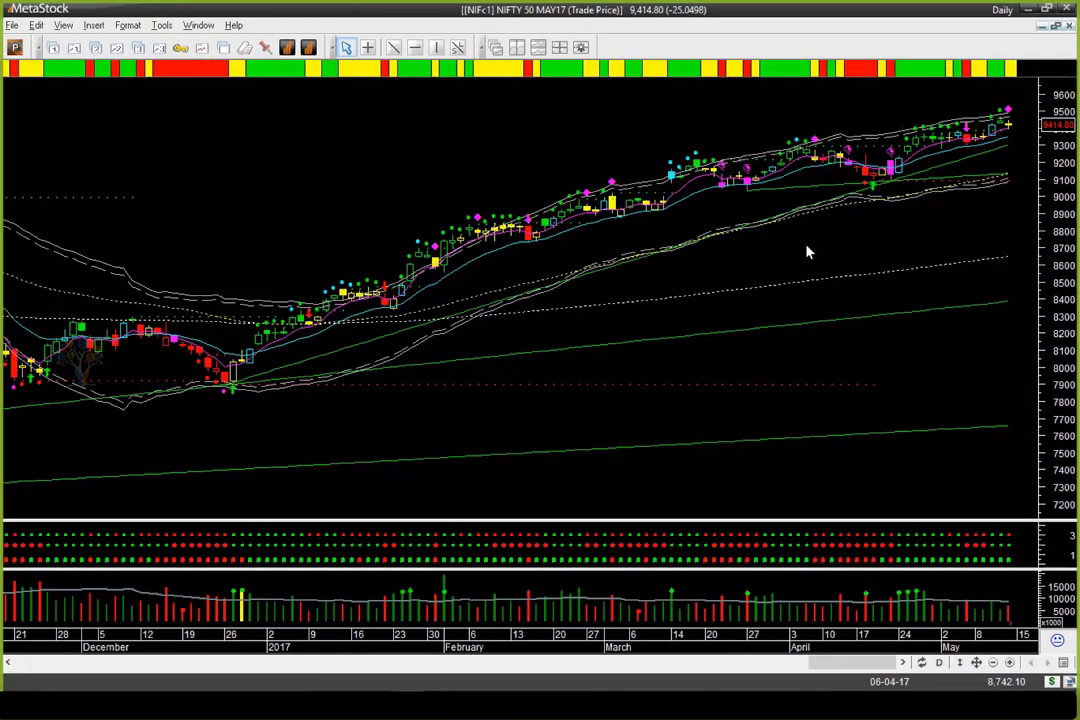
scroll(808, 252, "down", 3)
scroll(808, 252, "up", 3)
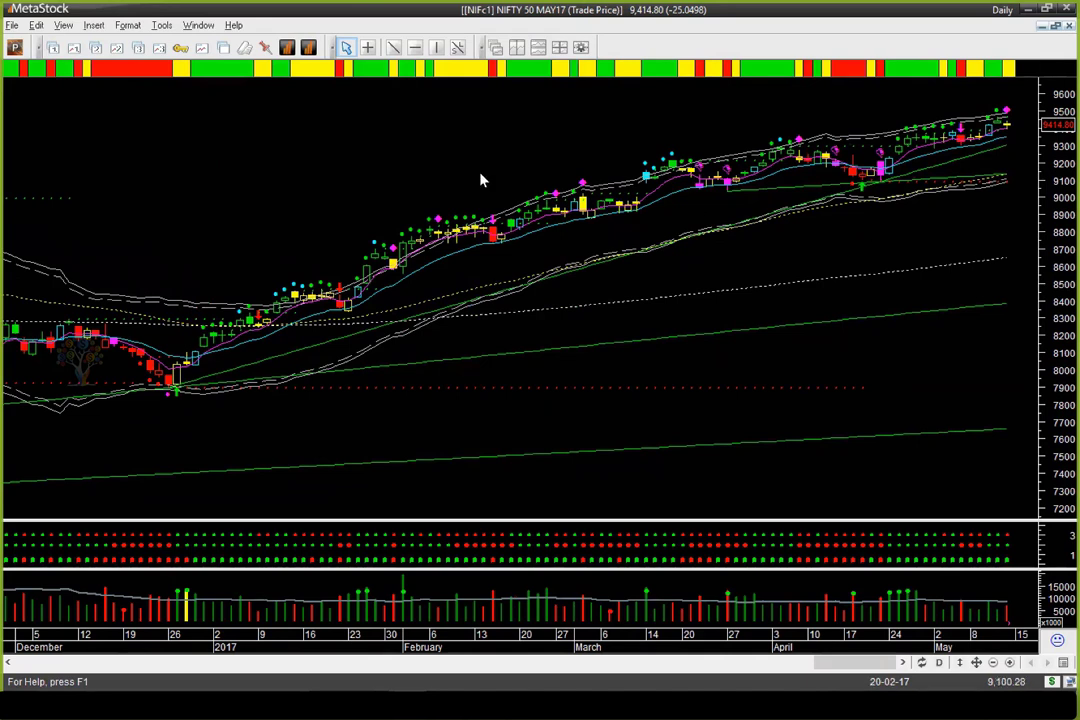
Mark NIFTY 50's rising trendline, recent breakout candle and latest high signals with arrows, and clear the arrows.
left_click_drag(958, 245, 992, 140)
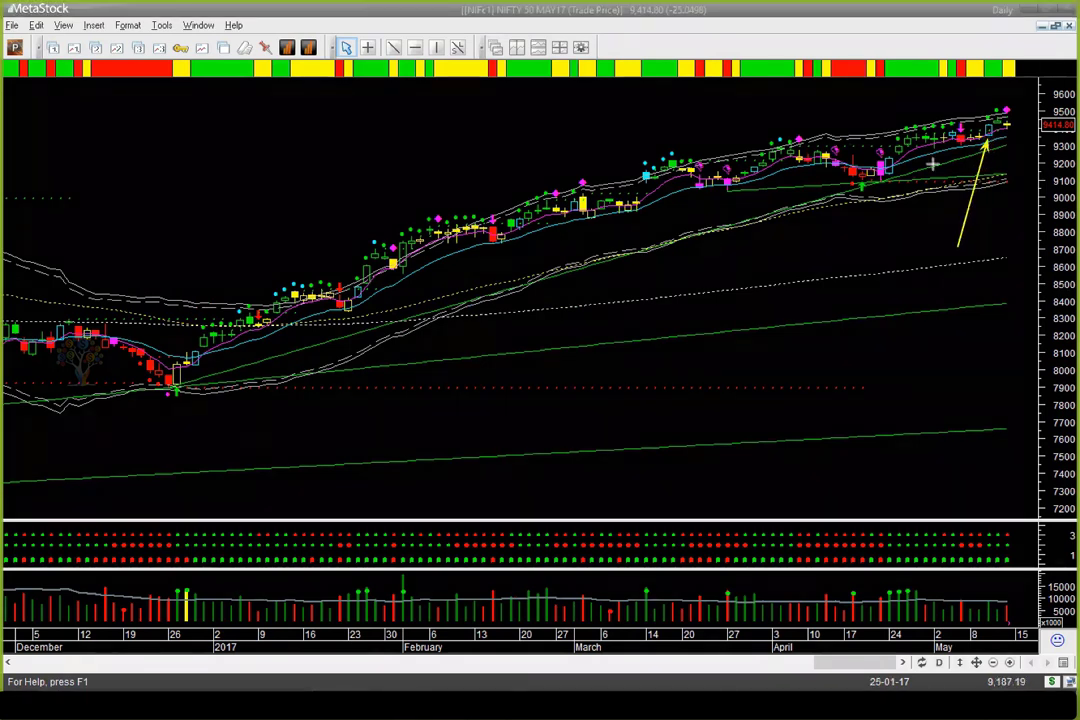
left_click_drag(815, 227, 968, 172)
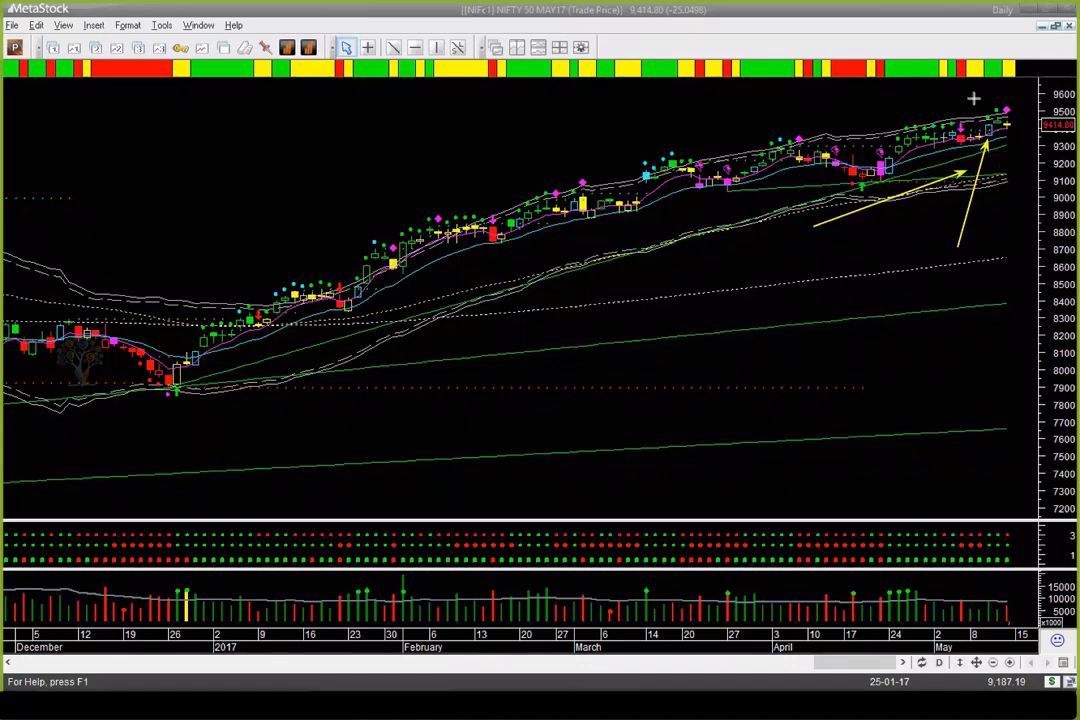
mouse_move(963, 94)
left_mouse_down()
mouse_move(980, 120)
mouse_move(998, 116)
mouse_move(992, 104)
mouse_move(988, 112)
left_mouse_up()
left_click_drag(1024, 91, 1009, 110)
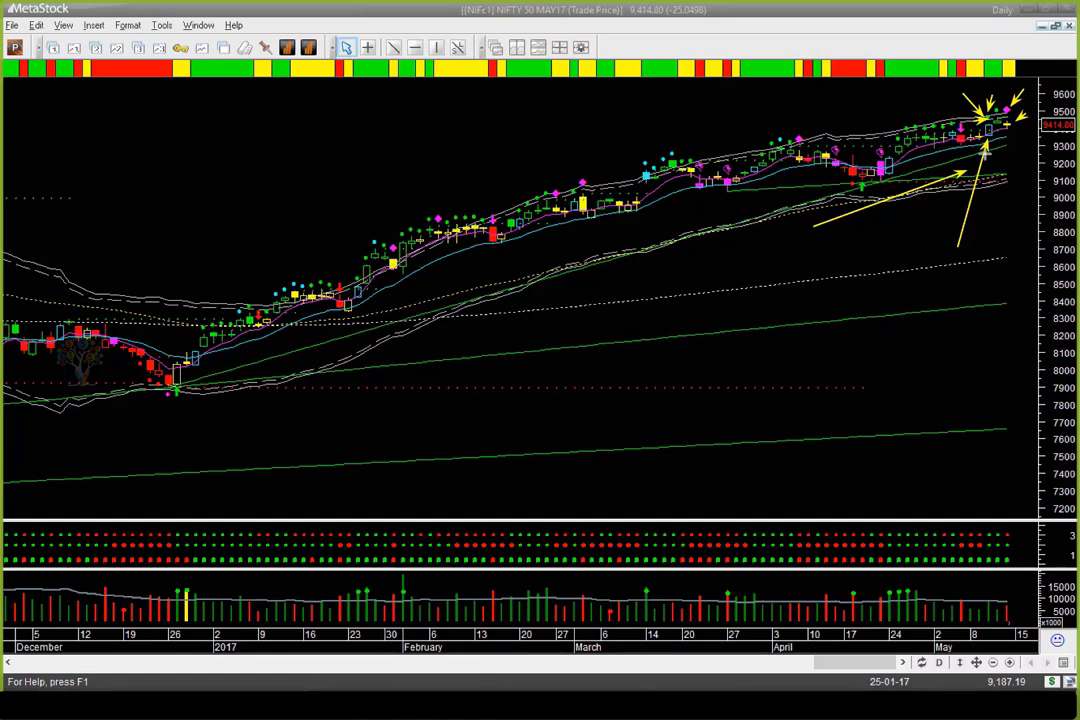
left_click_drag(1005, 155, 1020, 147)
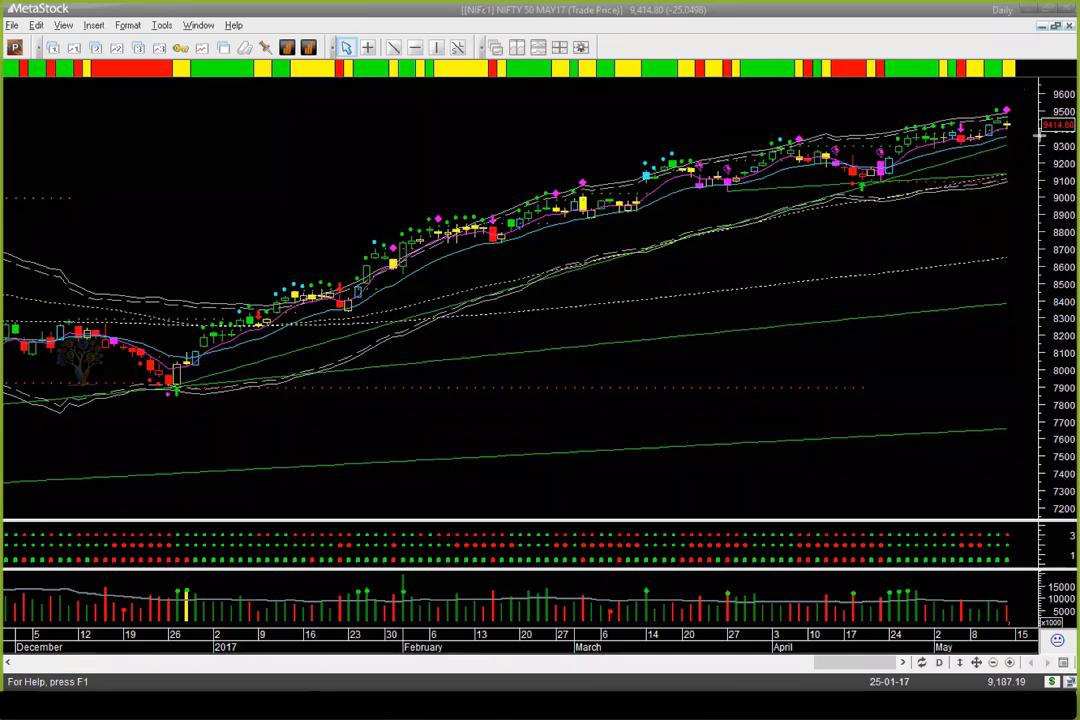
Sketch the possible move down from NIFTY 50's latest candle with arrows, clear them, and switch to the SPY charts in TradeStation.
mouse_move(1010, 128)
left_mouse_down()
mouse_move(1016, 157)
mouse_move(1027, 148)
left_mouse_up()
left_click(1018, 111)
left_click(1023, 147)
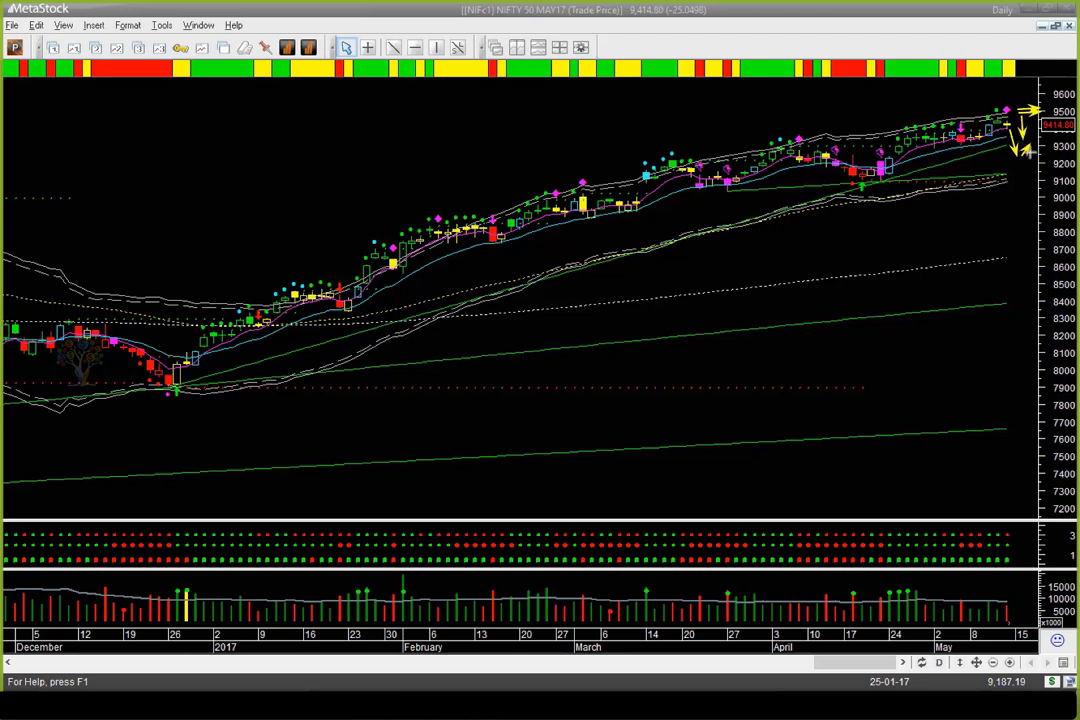
left_click(1027, 160)
left_click(1034, 155)
key("Delete")
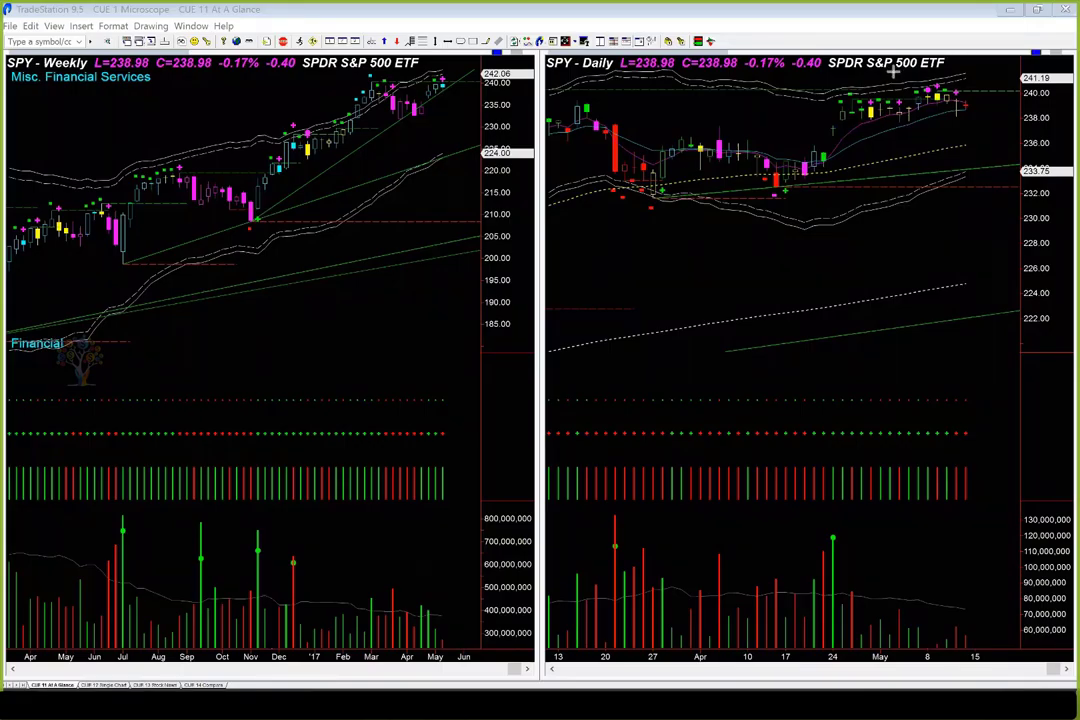
Point arrows at the recent highs and the latest candles on the SPY daily chart.
left_click_drag(893, 71, 925, 84)
left_click_drag(862, 94, 915, 97)
left_click_drag(1000, 104, 983, 104)
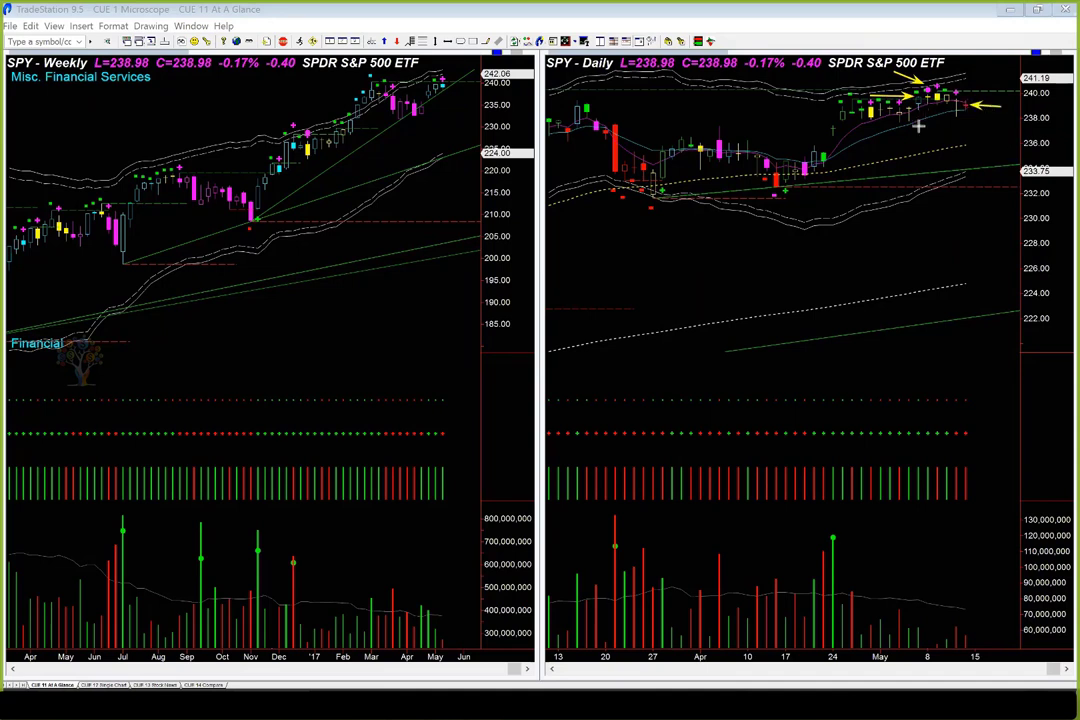
left_click_drag(918, 128, 956, 112)
left_click_drag(997, 126, 970, 108)
Mark SPY's weekly high and latest weekly candle with arrows, and move on to the DIA weekly and daily charts.
left_click_drag(359, 80, 419, 80)
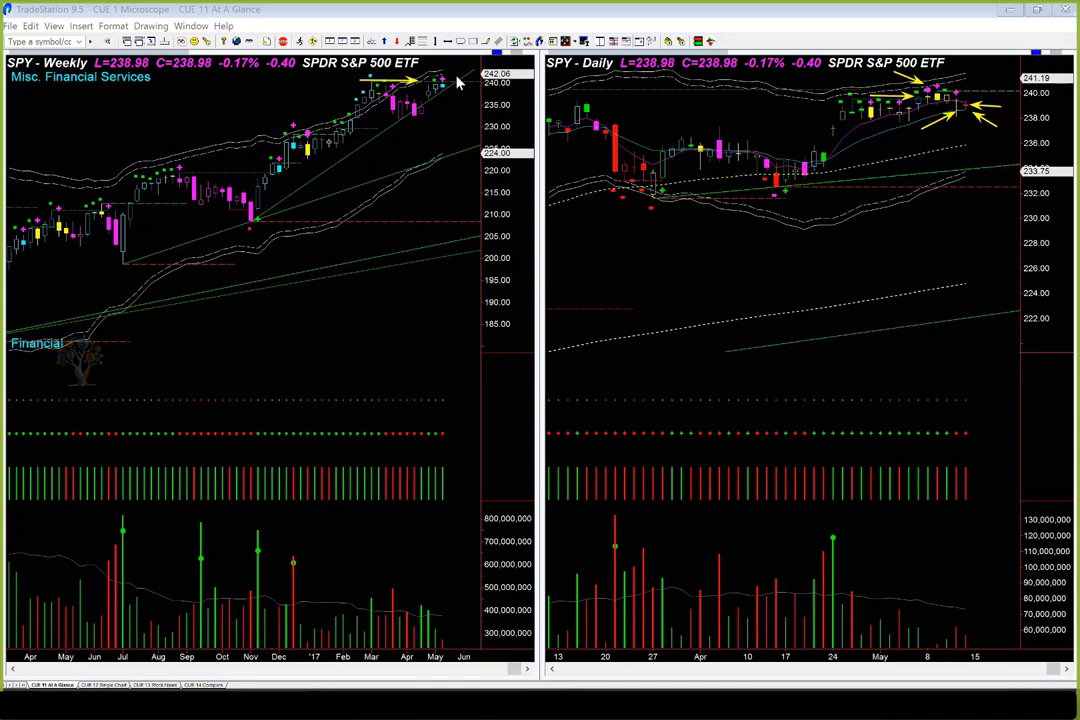
left_click_drag(443, 80, 463, 104)
left_click_drag(457, 126, 444, 94)
left_click_drag(998, 73, 975, 96)
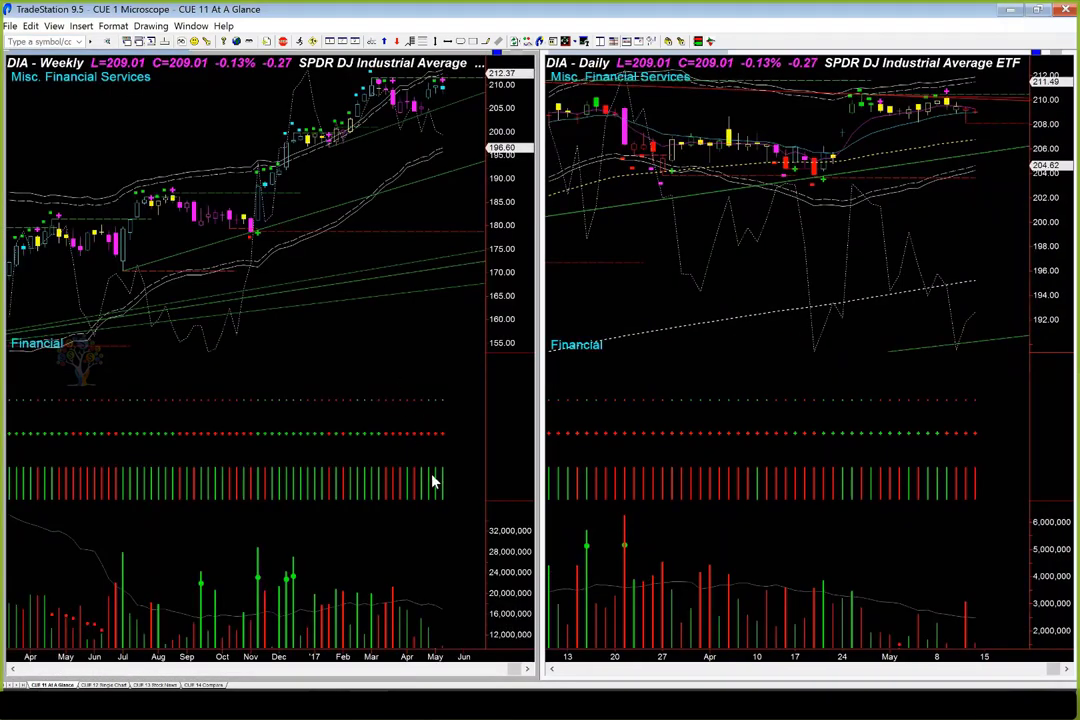
Mark the falling dotted indicator line, the resistance across the highs and the falling trendline with arrows on the DIA daily chart.
left_click(900, 222)
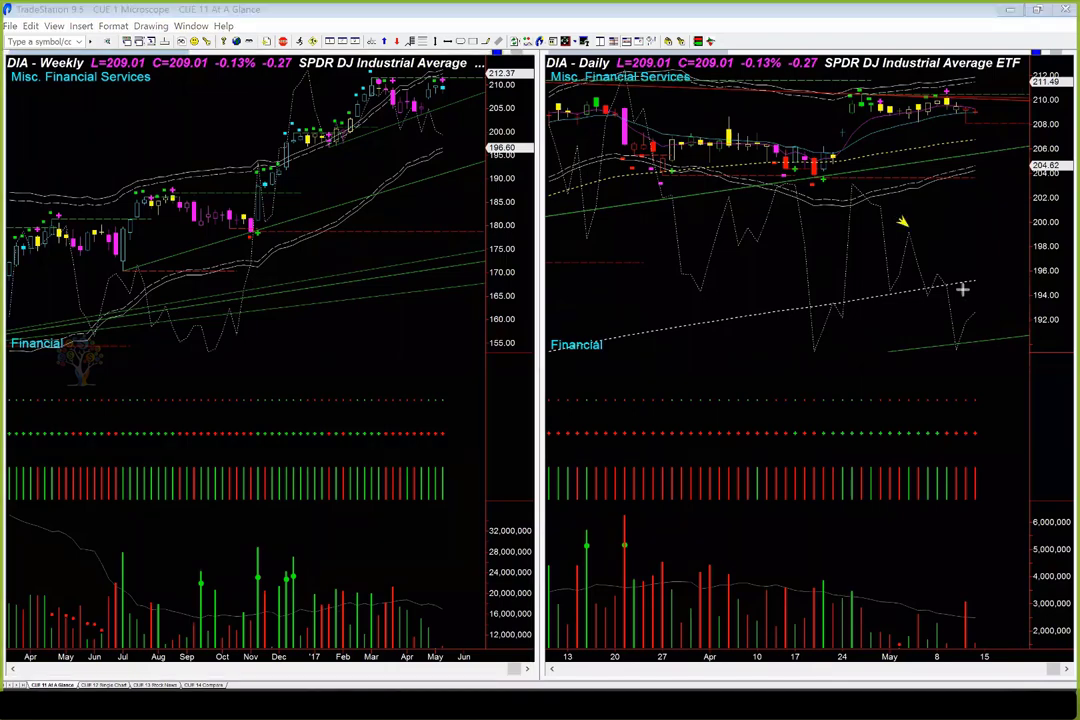
left_click(975, 320)
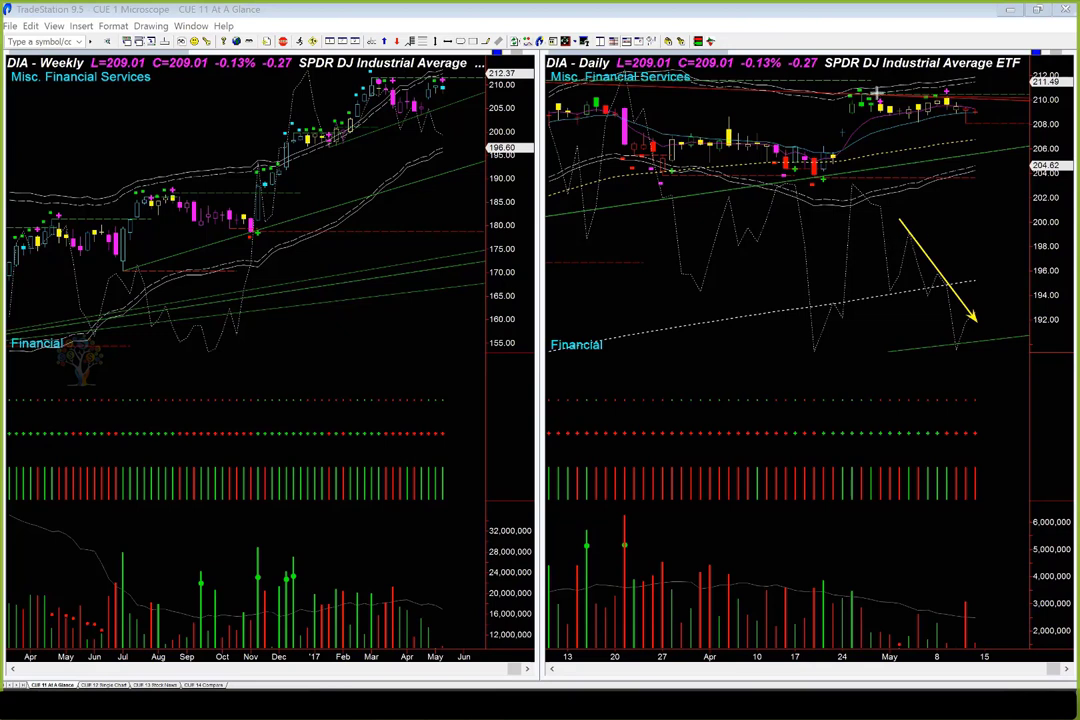
left_click(878, 95)
left_click(980, 93)
left_click(783, 85)
left_click(853, 91)
left_click(973, 100)
left_click(1000, 106)
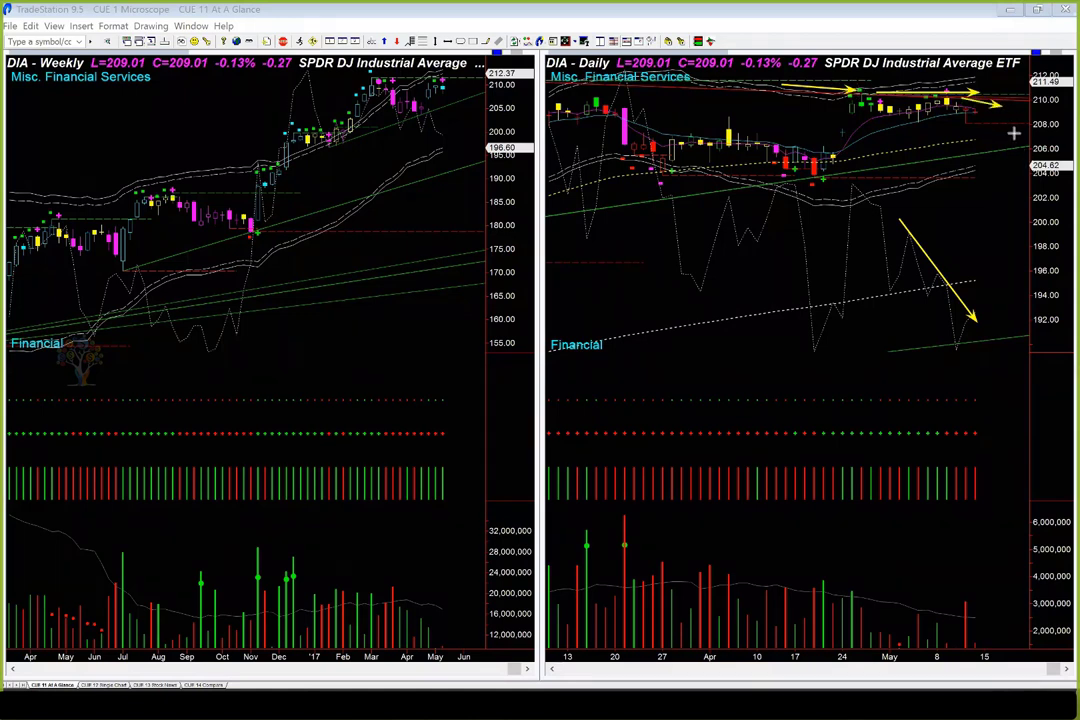
Point arrows at DIA's latest daily candle and along the resistance at its weekly highs.
left_click(1013, 133)
left_click(973, 118)
left_click(1016, 122)
left_click(986, 111)
left_click(350, 73)
left_click(443, 76)
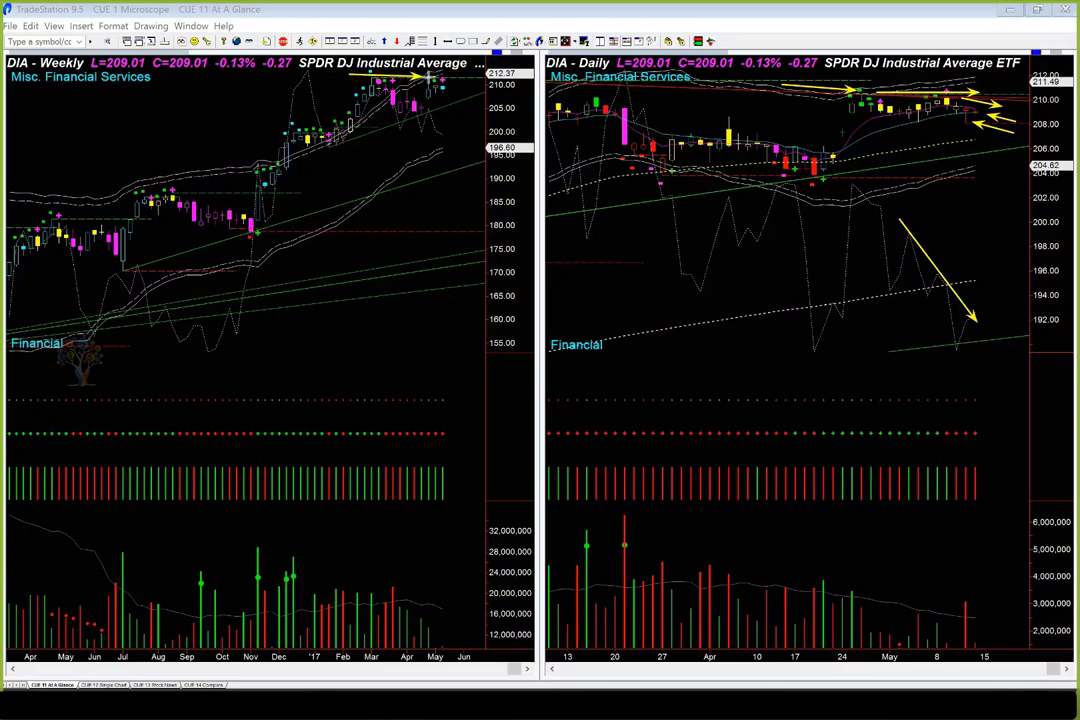
Mark the resistance across DIA's weekly highs and the latest weekly candle with arrows, and clear all arrows from the charts.
left_click(351, 76)
left_click(392, 75)
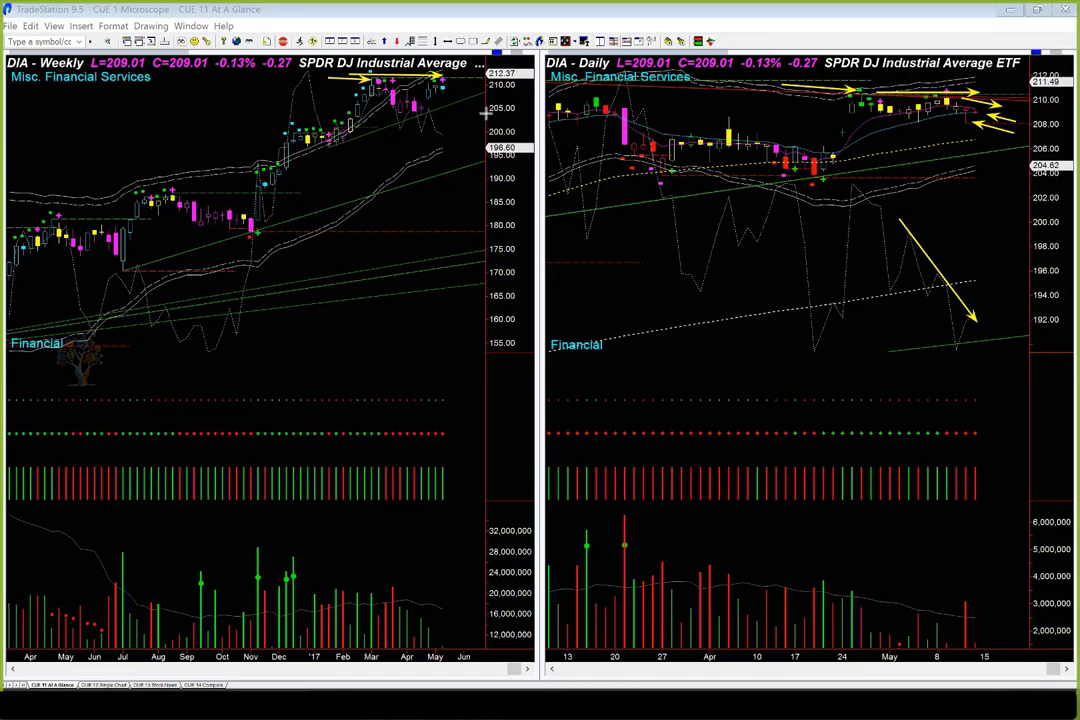
left_click(483, 101)
left_click(452, 91)
key("Escape")
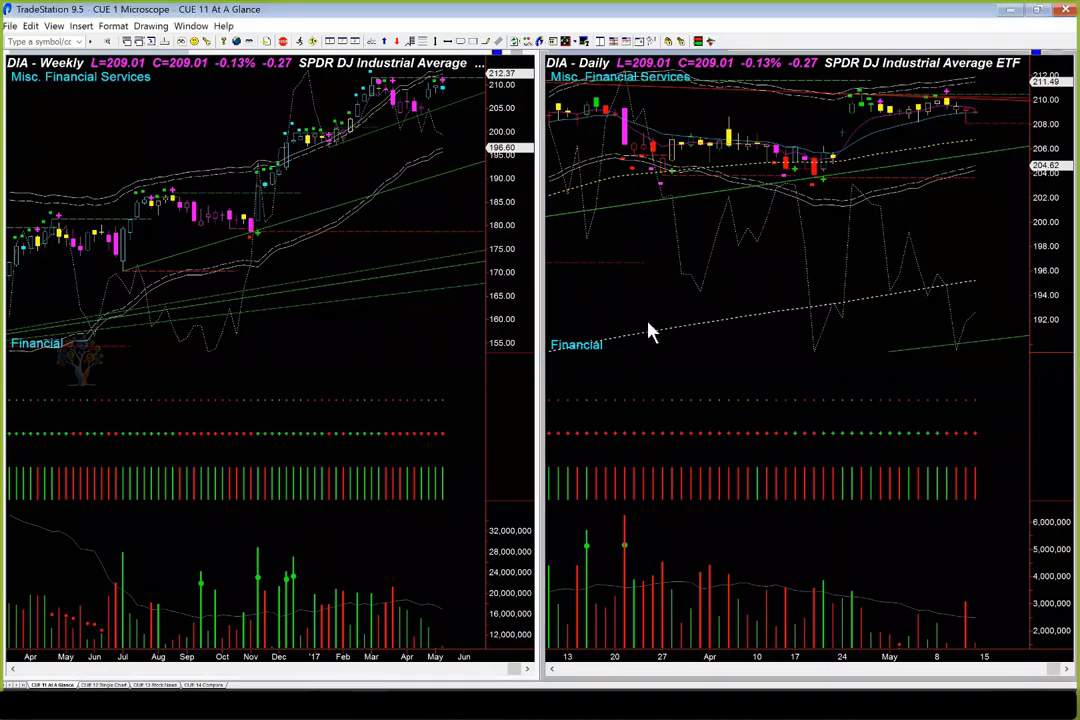
Load the QQQ weekly and daily charts, point arrows at the daily highs and latest candles, and clear the arrows.
type("qqq")
key("Return")
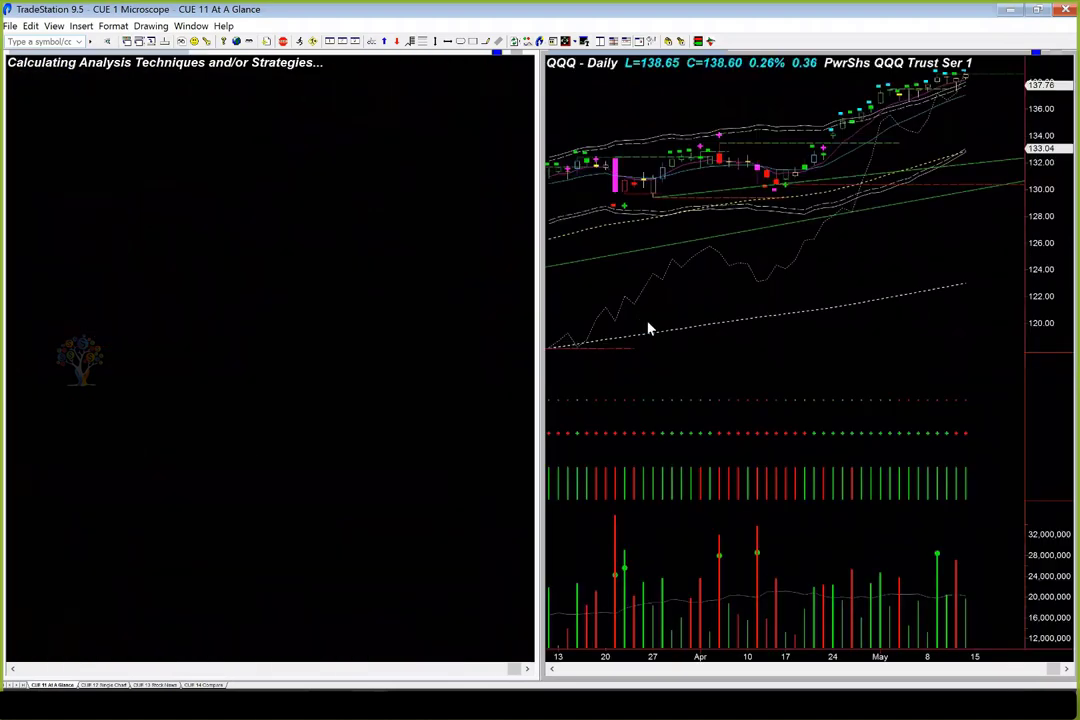
left_click_drag(865, 77, 945, 72)
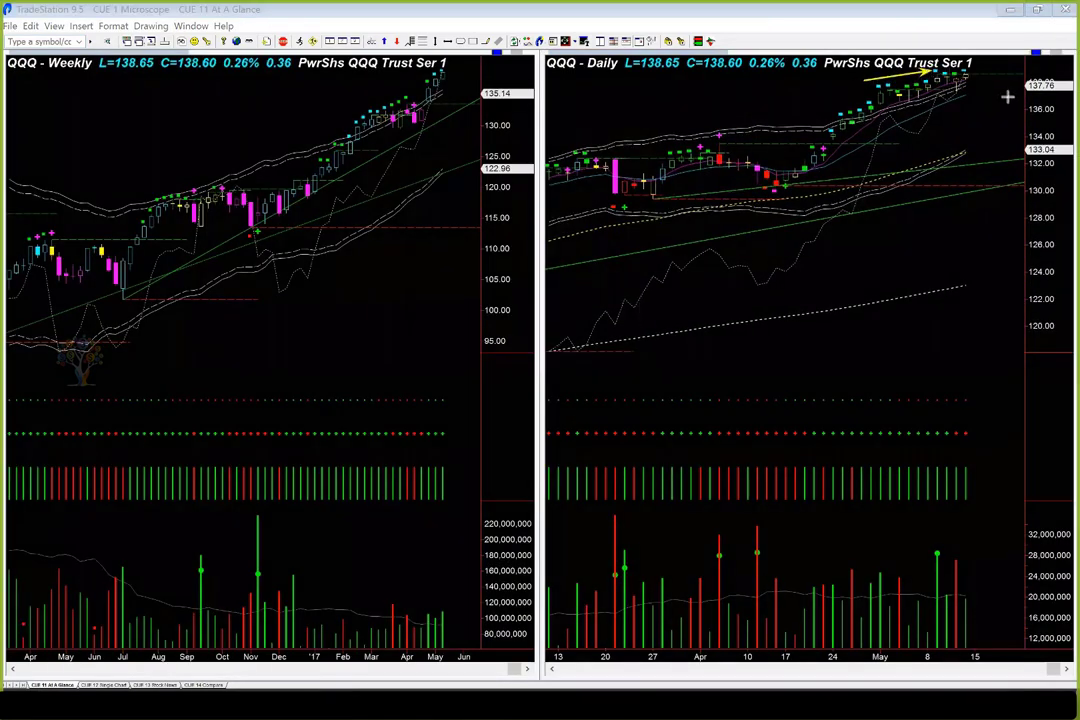
left_click_drag(1012, 97, 962, 86)
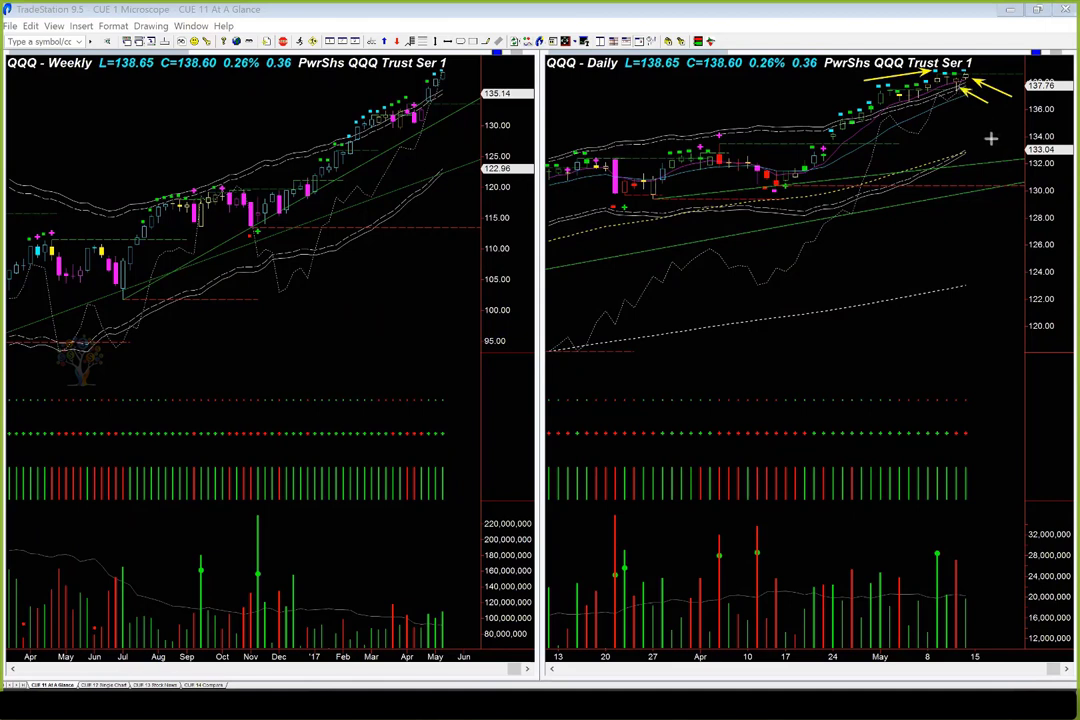
left_click_drag(977, 116, 953, 97)
left_click_drag(998, 62, 973, 72)
left_click_drag(988, 75, 1016, 76)
key("Delete")
Mark the rising short-term average and a possible drop below it with arrows on the QQQ daily chart, and clear them.
left_click_drag(897, 106, 953, 89)
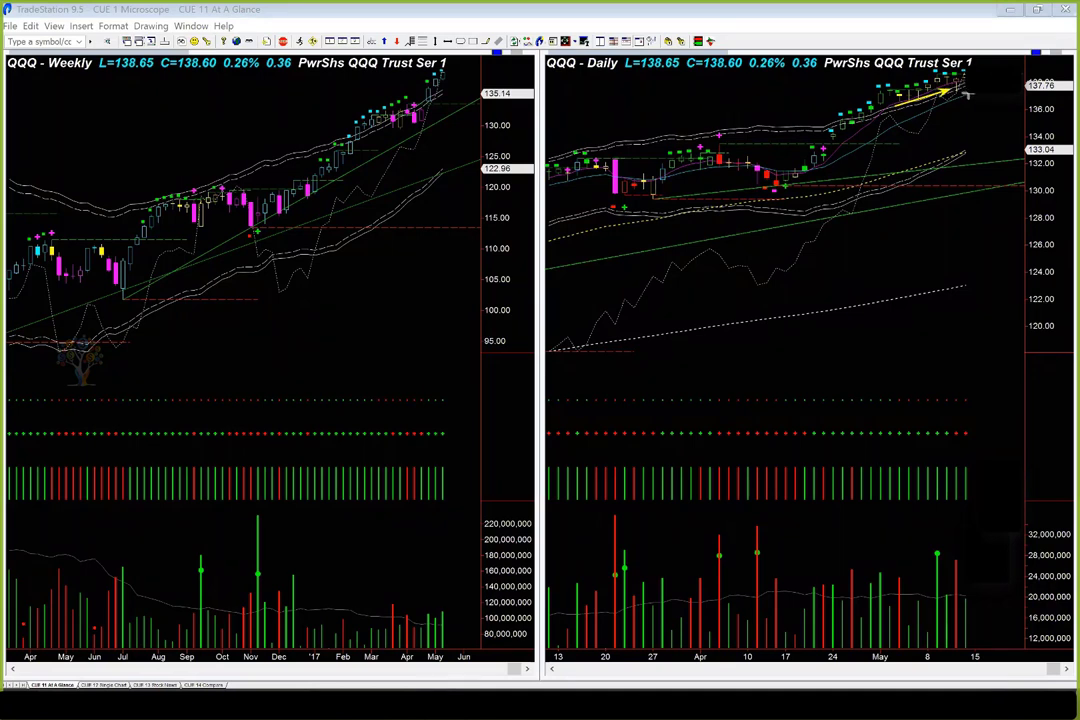
left_click_drag(966, 93, 985, 121)
mouse_move(983, 124)
left_mouse_down()
mouse_move(1005, 107)
mouse_move(1000, 125)
left_mouse_up()
key("Escape")
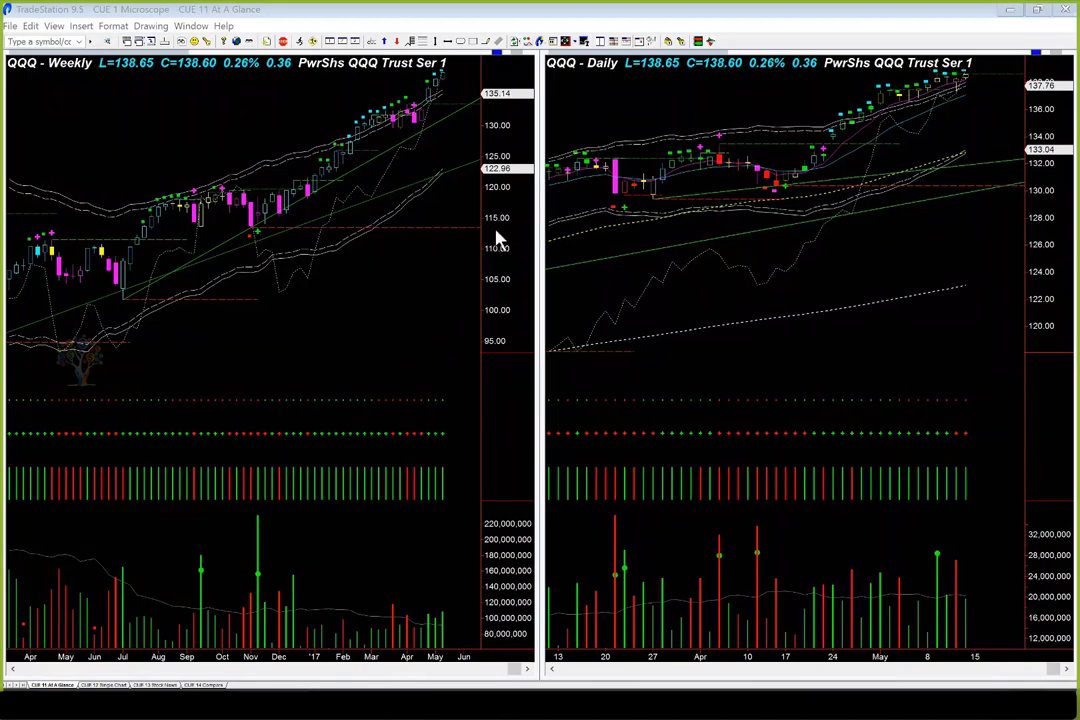
Switch to the Broad Market Internal image in Photos, mark the Nasdaq and NYSE charts and NYSE study labels with arrows, and clear them.
key("alt+Tab")
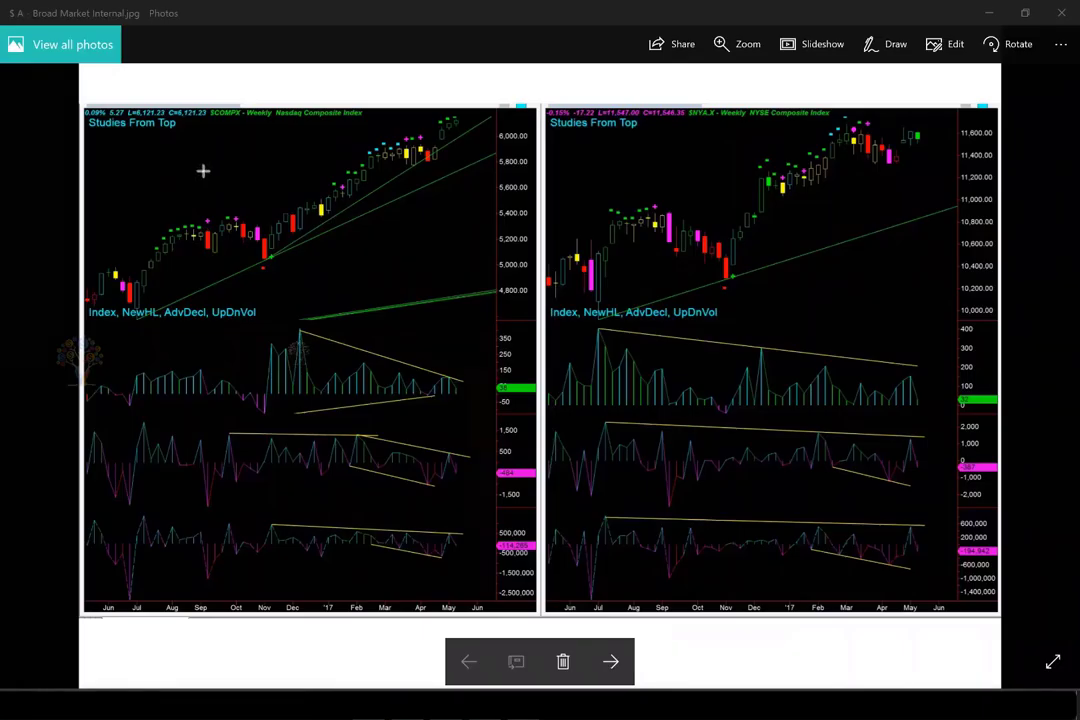
left_click_drag(169, 160, 290, 122)
left_click_drag(735, 137, 775, 123)
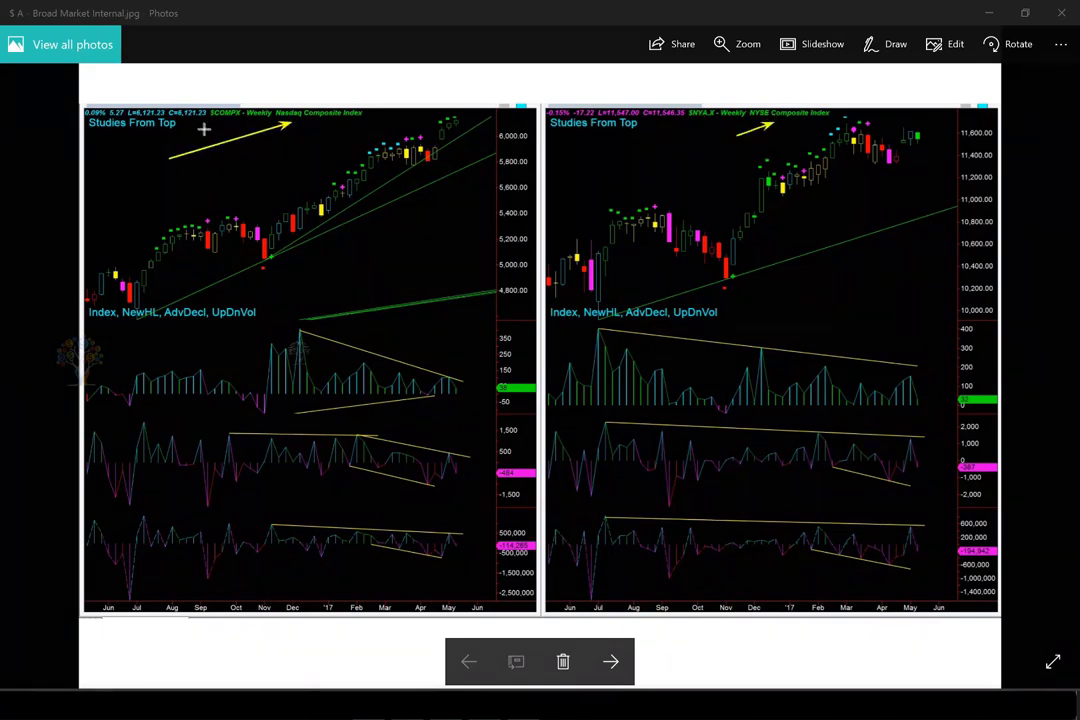
left_click_drag(204, 129, 290, 119)
left_click_drag(697, 127, 730, 115)
mouse_move(565, 351)
left_mouse_down()
mouse_move(646, 302)
mouse_move(698, 301)
left_mouse_up()
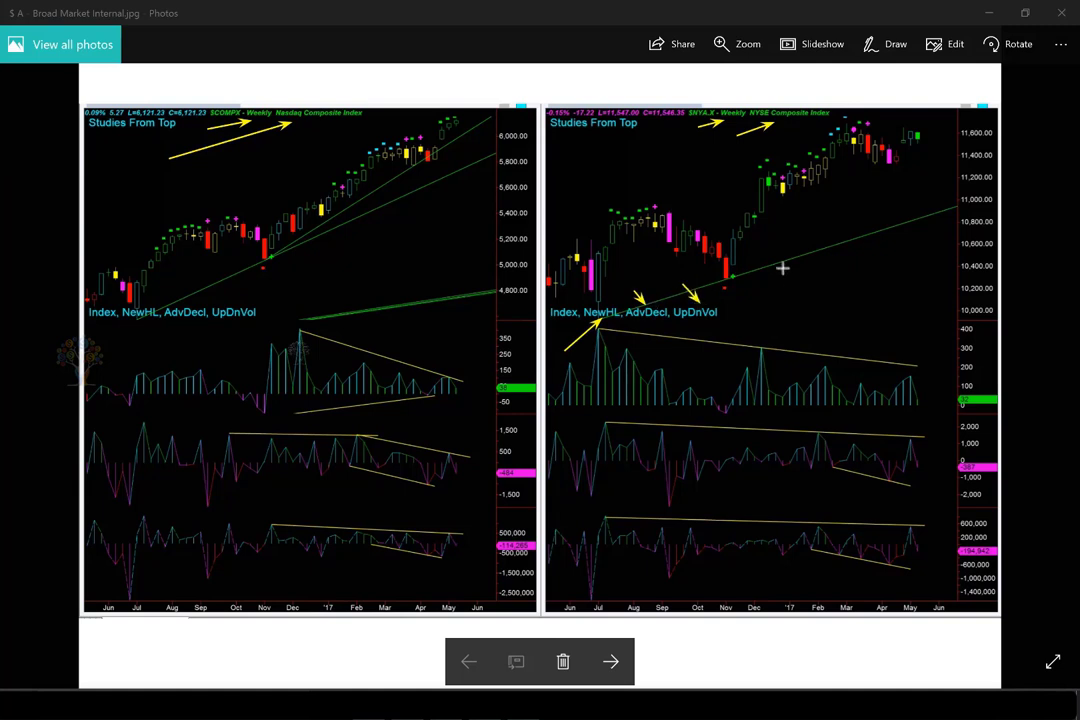
key("e")
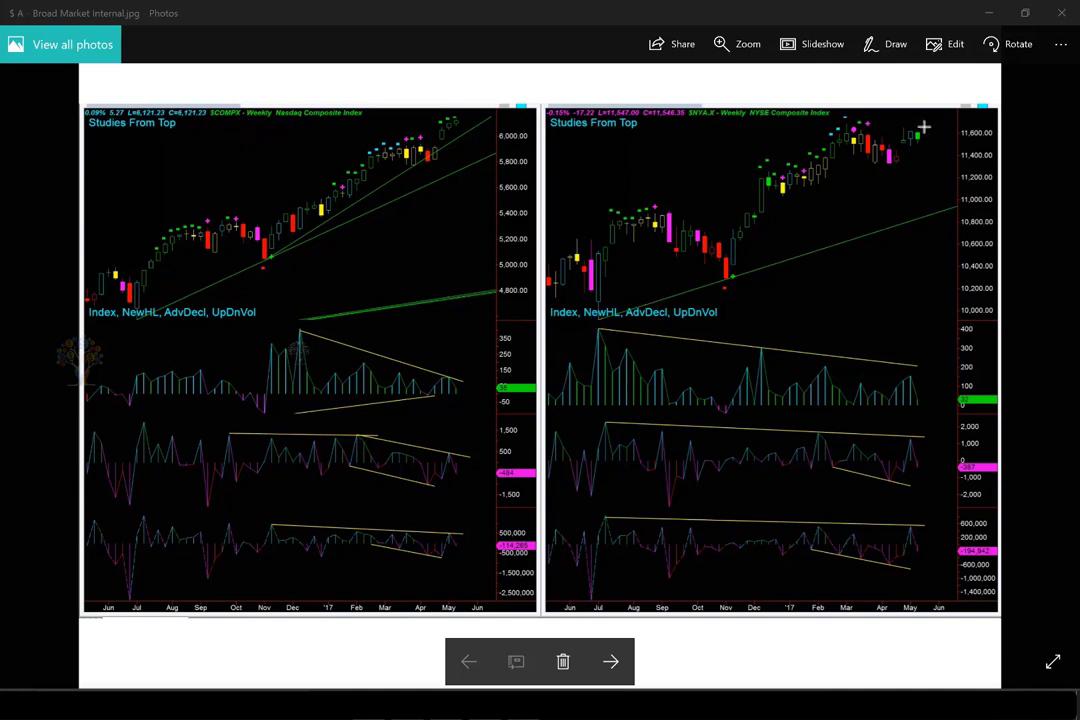
Point arrows at the NYSE's latest weekly candle and rising trend, and at the Nasdaq Composite's newest weekly high.
left_click_drag(941, 120, 924, 134)
left_click_drag(890, 133, 914, 132)
mouse_move(806, 221)
left_mouse_down()
mouse_move(889, 164)
mouse_move(935, 148)
left_mouse_up()
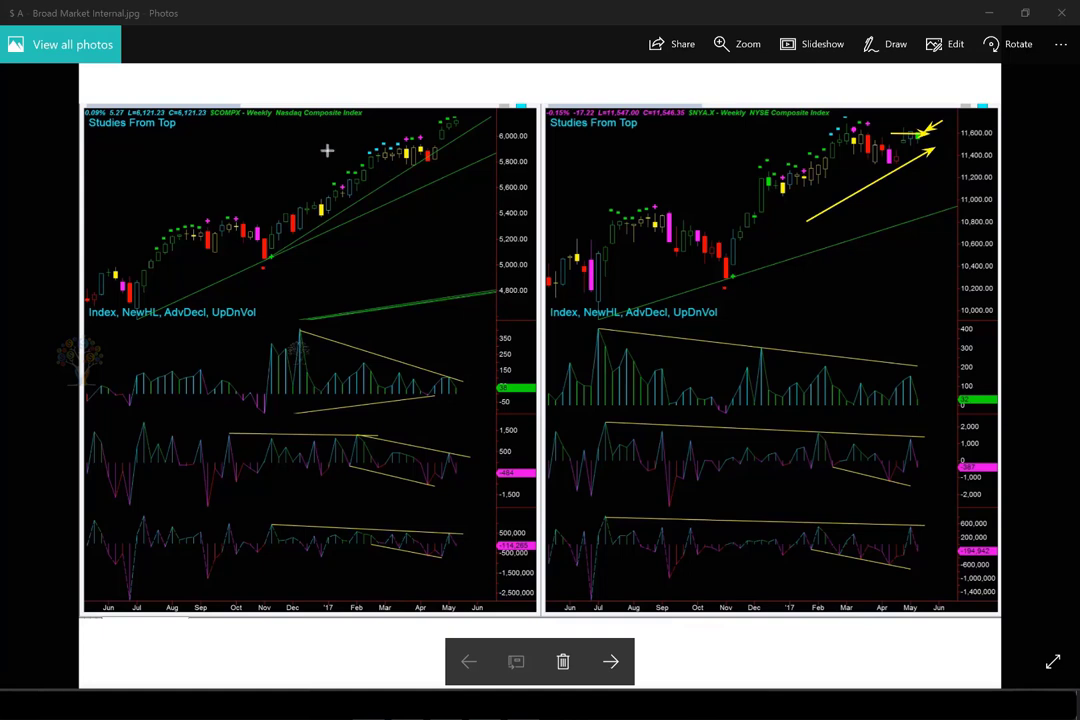
left_click(360, 127)
left_click_drag(385, 125, 443, 120)
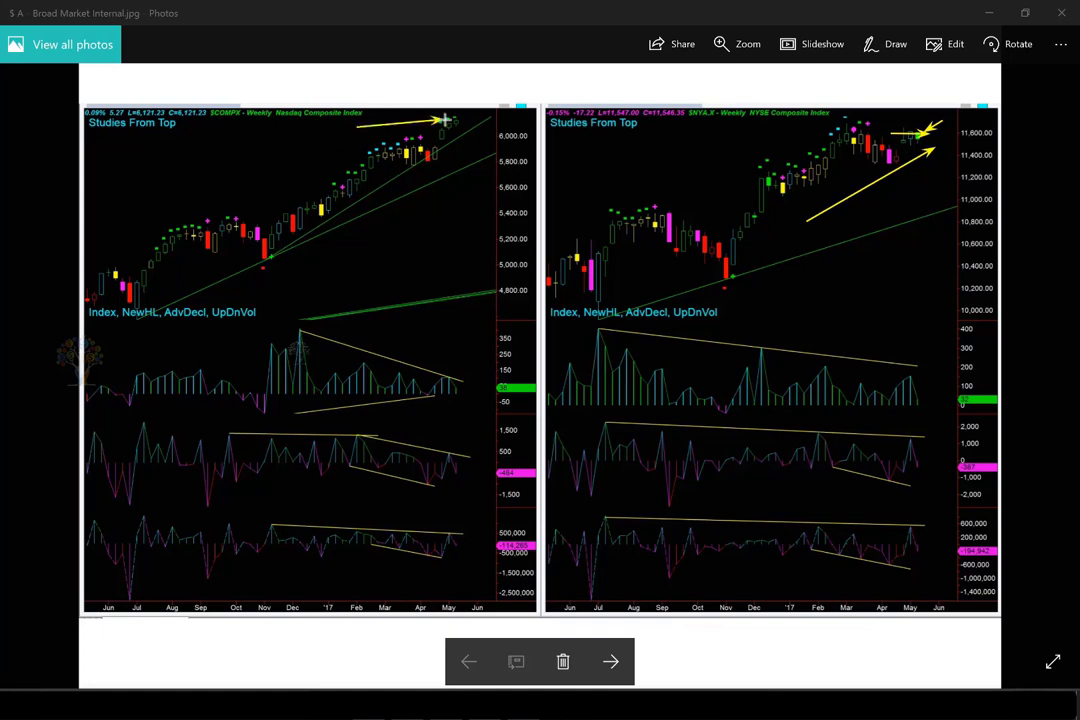
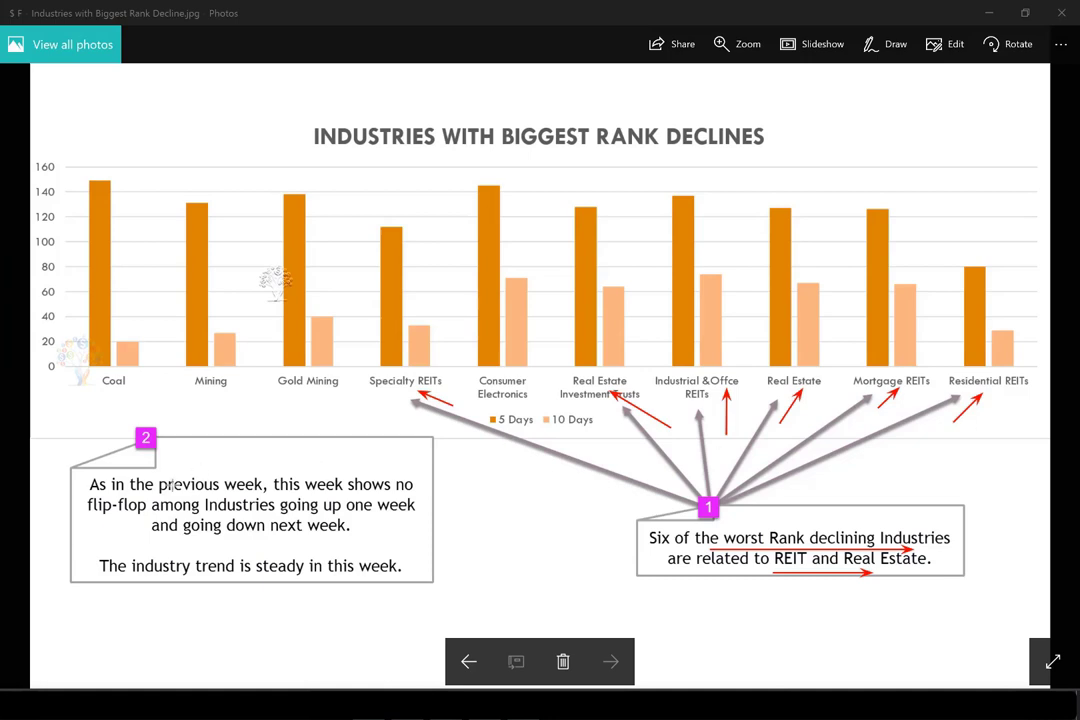
Underline the previous-week, industries and steady-trend phrases in note 2 of the Industries with Biggest Rank Declines image.
left_click_drag(133, 498, 367, 494)
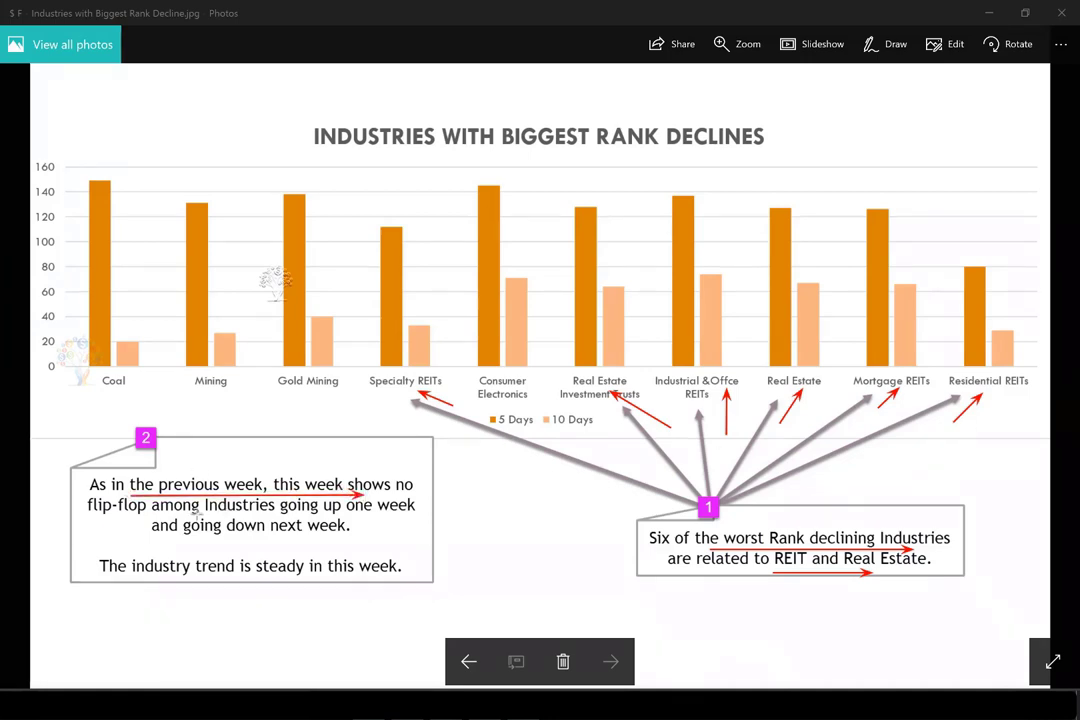
left_click_drag(196, 511, 352, 518)
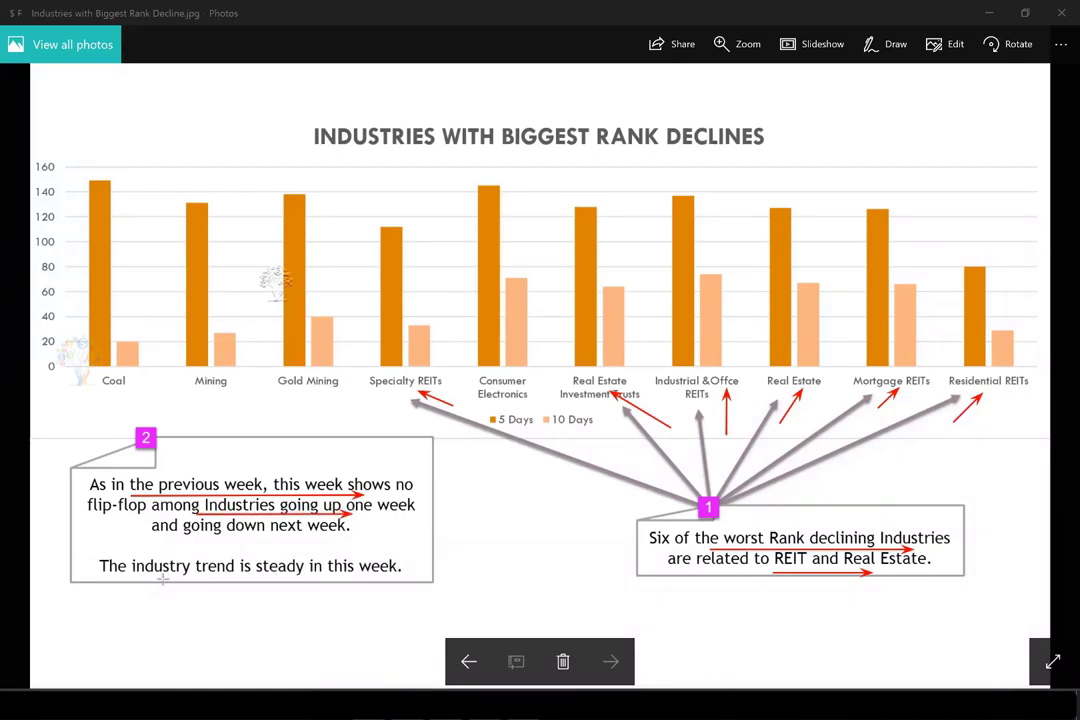
left_click_drag(162, 578, 358, 566)
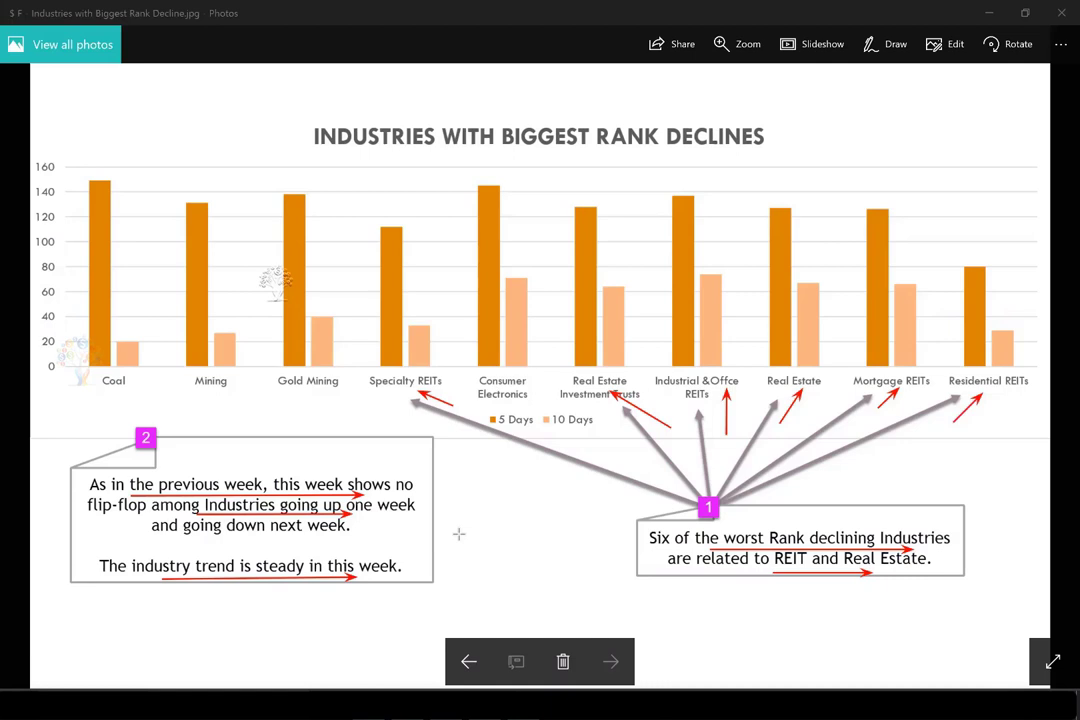
Switch to the Superior Profit sector analysis page in the browser and point arrows at the 5 Days, 10 Days and 6 Months columns.
key("alt+Tab")
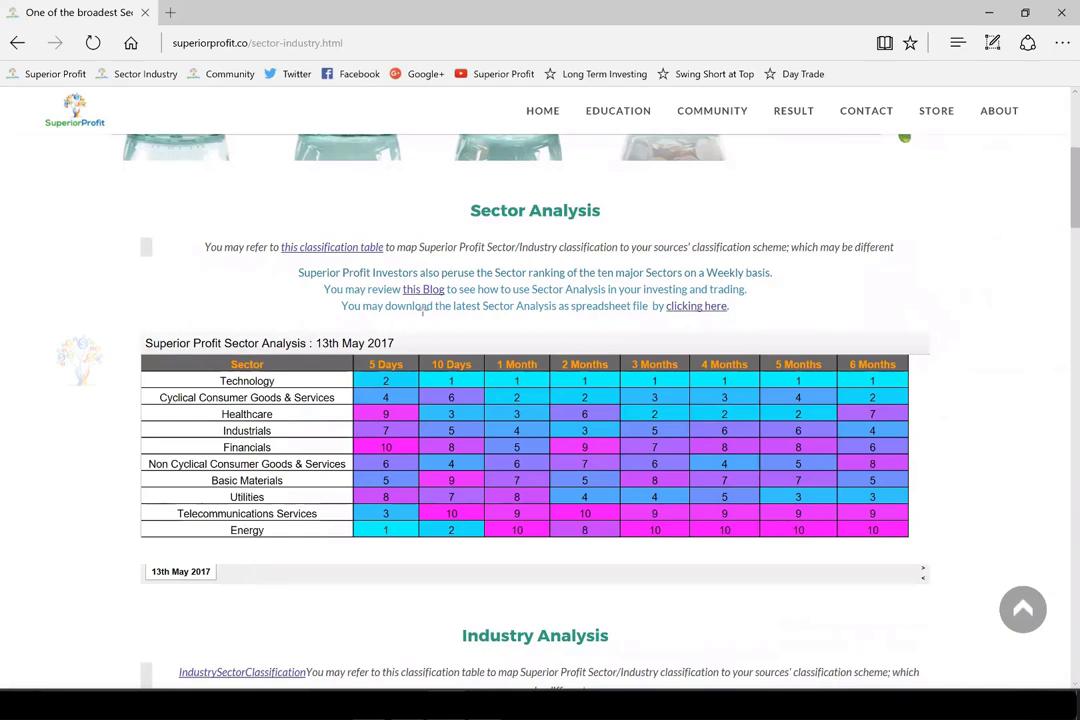
left_click_drag(418, 328, 405, 348)
left_click_drag(479, 324, 461, 354)
left_click_drag(885, 320, 871, 354)
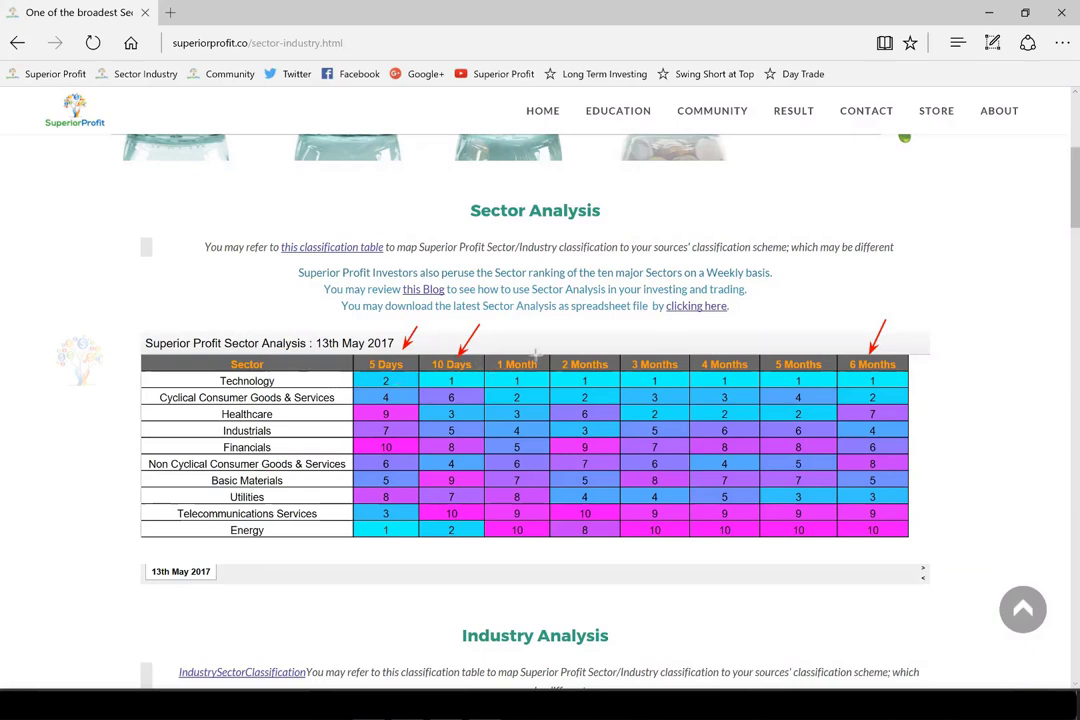
Mark the top and bottom ranks and the descending order in the 1 Month column with arrows, and clear the arrows.
left_click_drag(542, 337, 525, 379)
left_click_drag(475, 576, 490, 533)
left_click_drag(499, 380, 511, 381)
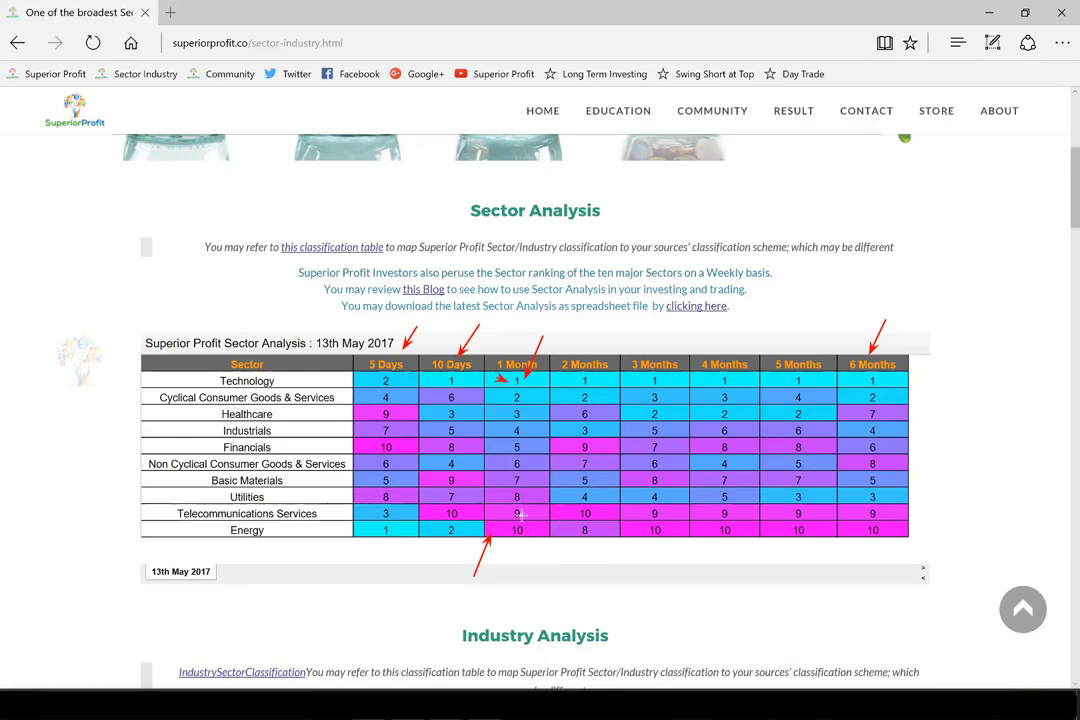
left_click_drag(549, 551, 536, 530)
left_click_drag(497, 397, 503, 515)
key("e")
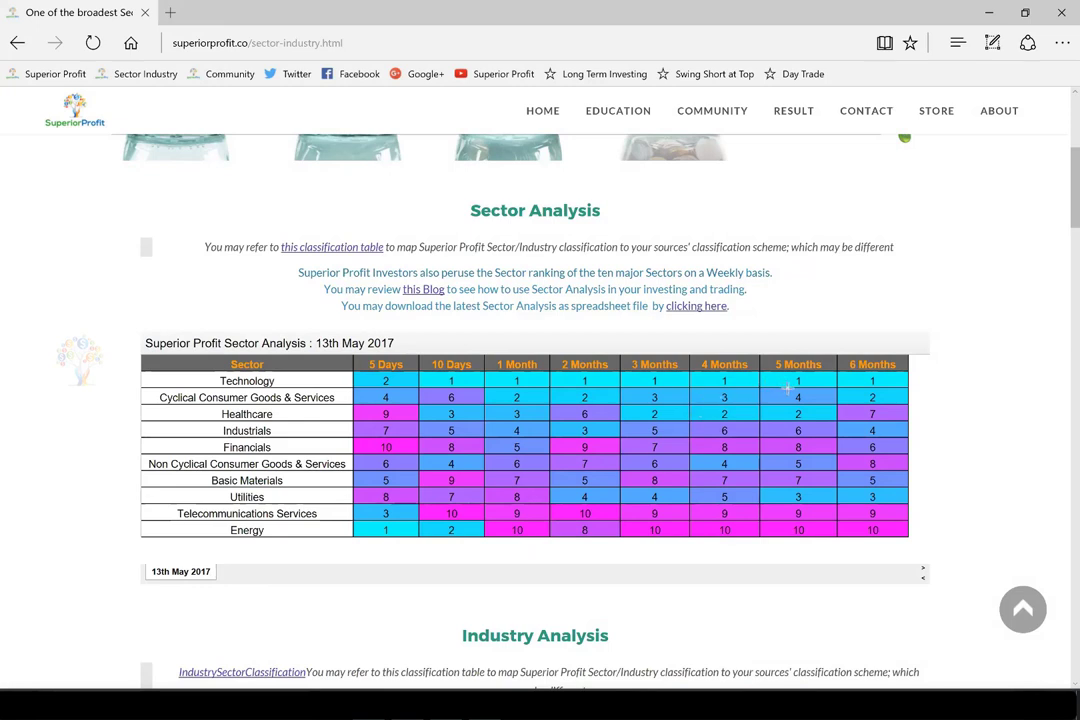
Trace the Technology, Telecommunications Services, Energy and Industrials ranks with arrows running from the longer periods towards 5 Days.
left_click_drag(789, 386, 524, 398)
left_click_drag(444, 391, 421, 385)
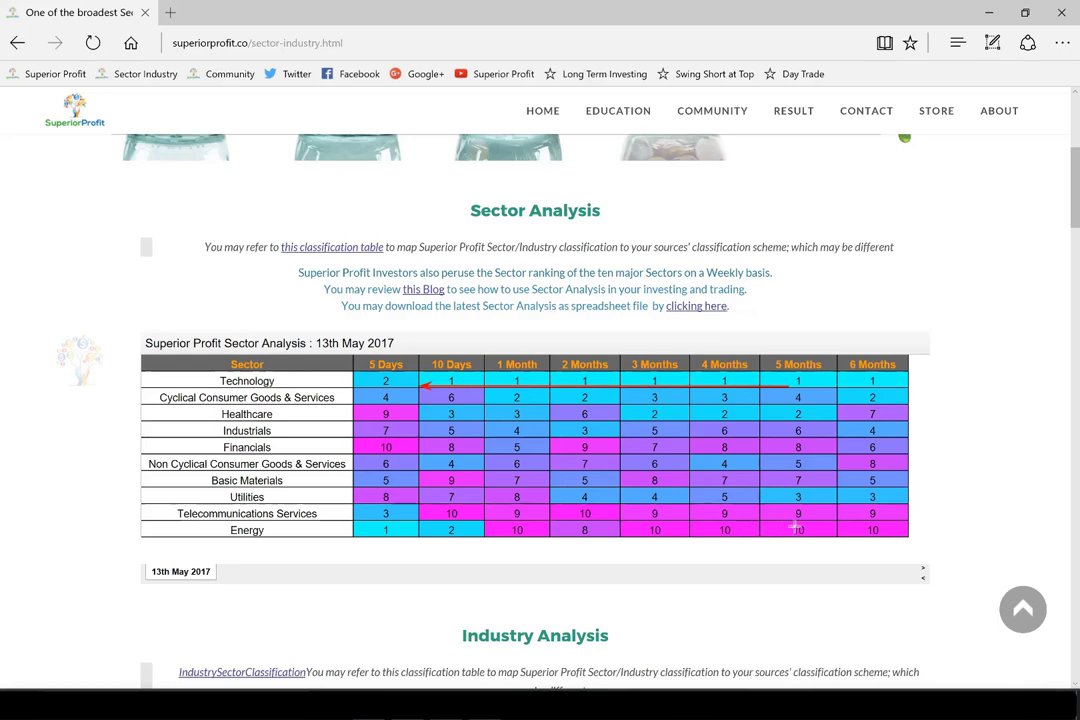
left_click_drag(820, 512, 399, 511)
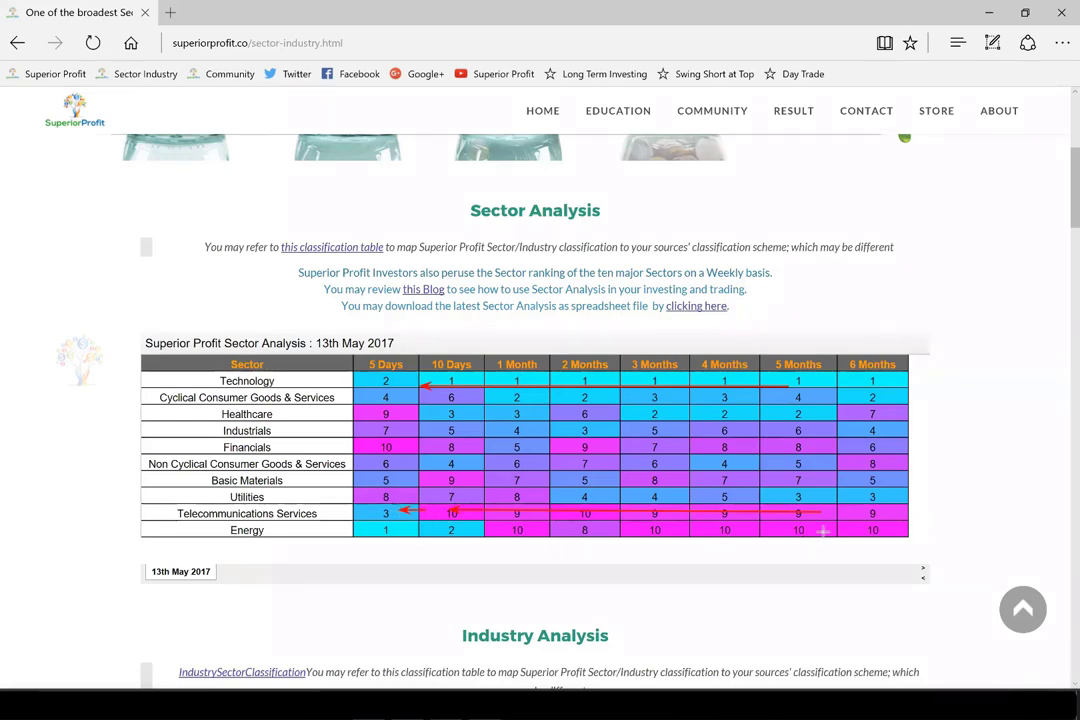
mouse_move(822, 531)
left_mouse_down()
mouse_move(651, 549)
mouse_move(402, 534)
left_mouse_up()
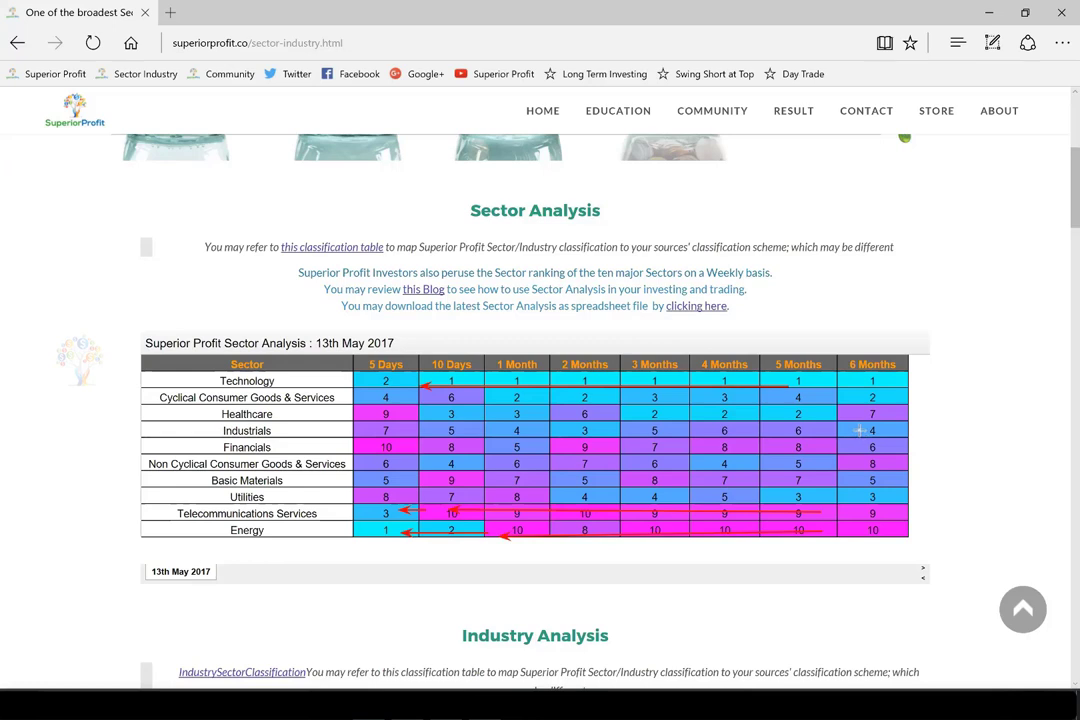
left_click_drag(860, 430, 405, 431)
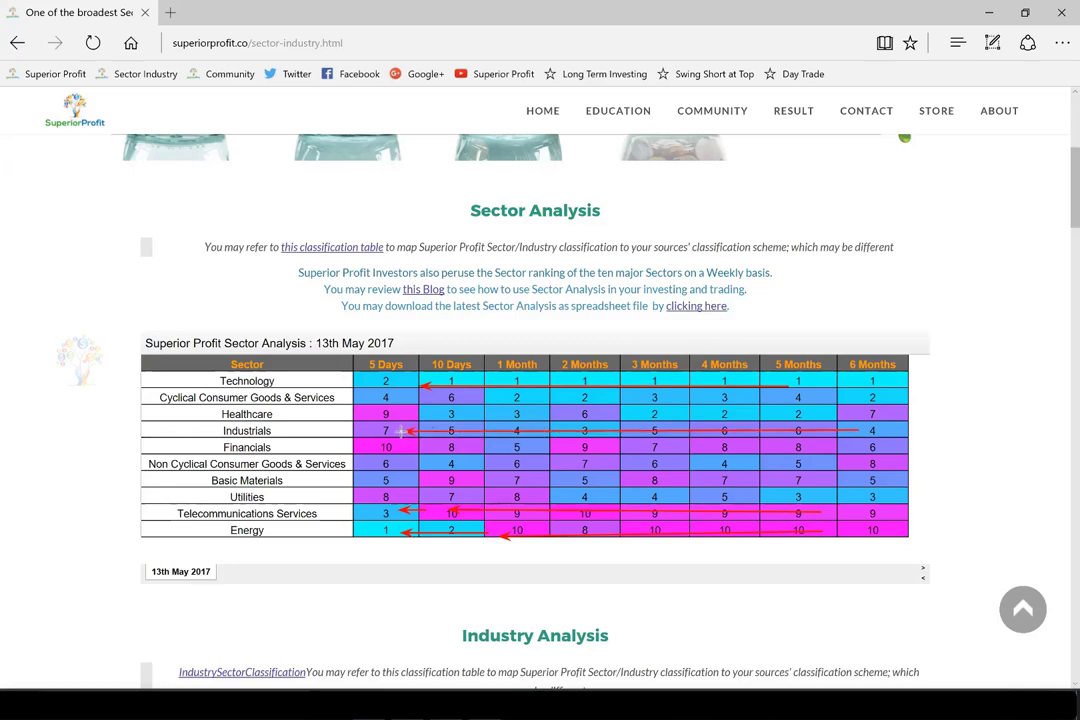
Point arrows at the Industrials, Technology and Telecommunications Services names and the recent Industrials, Telecommunications and Energy ranks, and clear the arrows.
left_click_drag(308, 431, 287, 431)
mouse_move(170, 378)
left_mouse_down()
mouse_move(237, 381)
mouse_move(215, 381)
left_mouse_up()
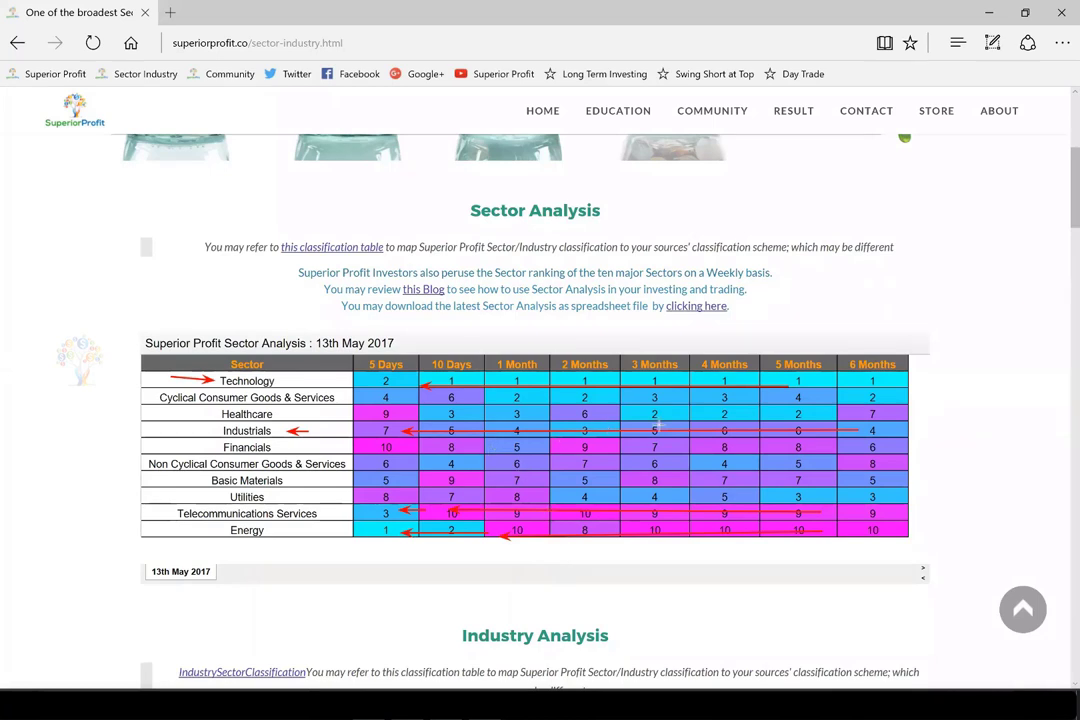
left_click_drag(703, 428, 425, 421)
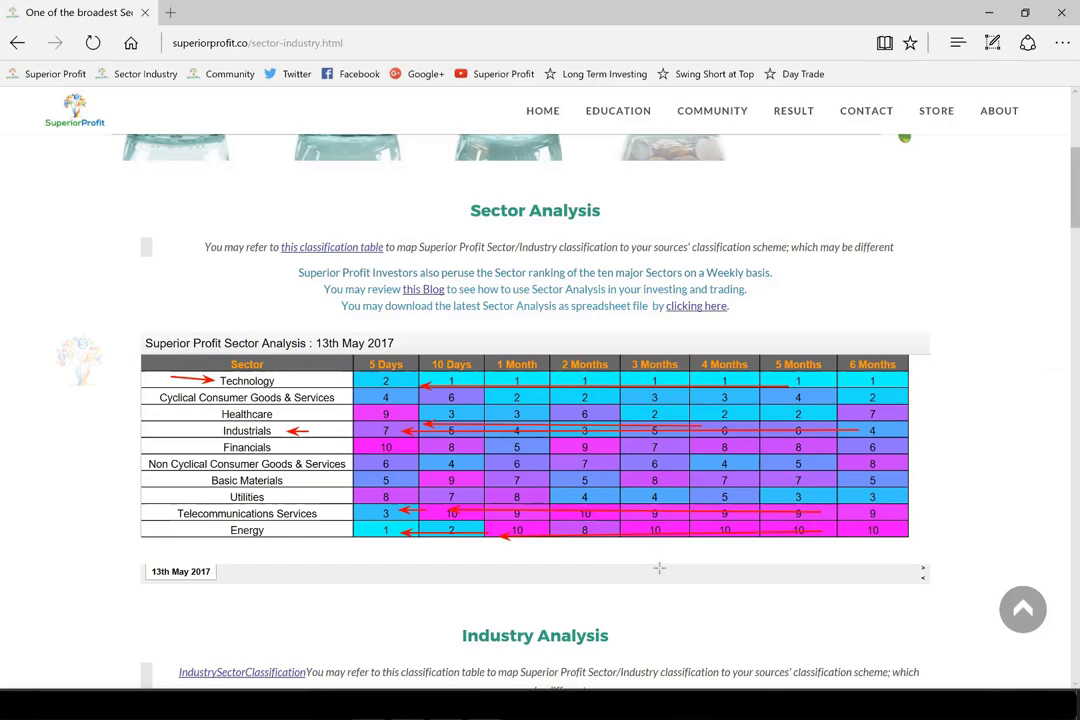
left_click_drag(655, 548, 447, 538)
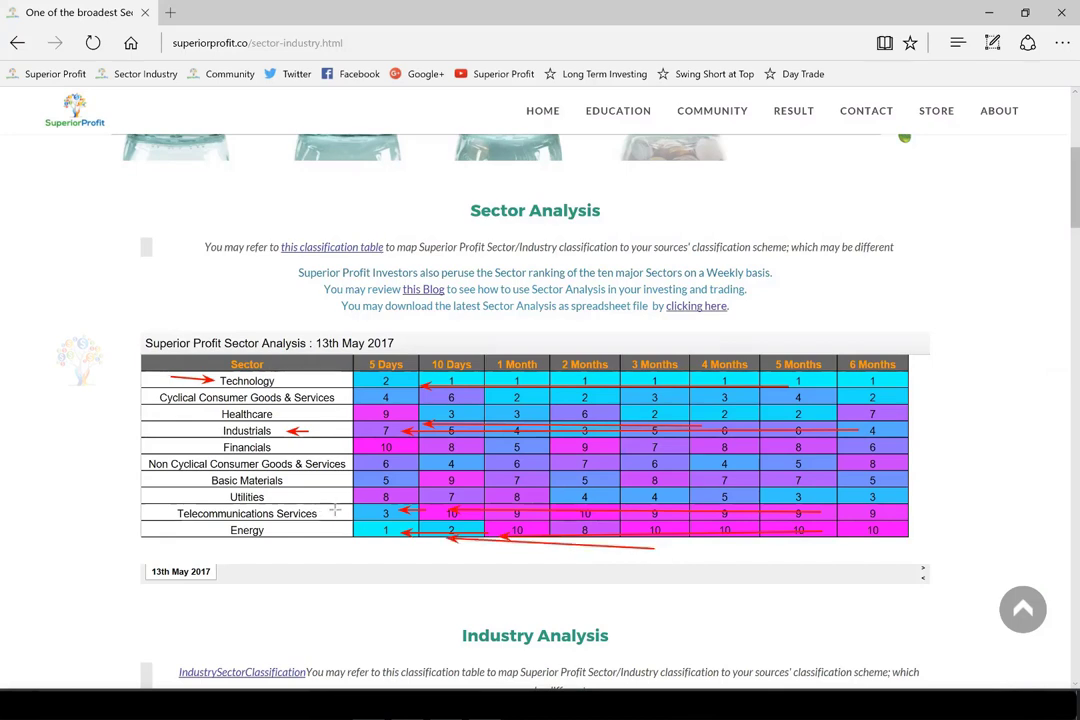
left_click_drag(112, 520, 160, 513)
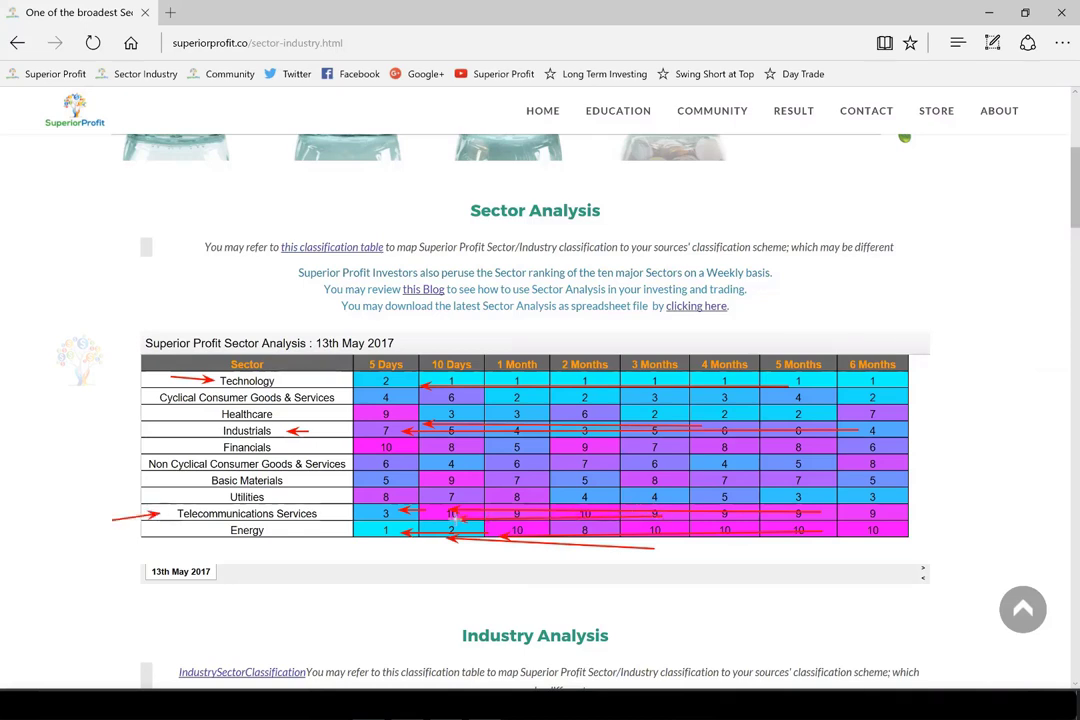
left_click_drag(700, 530, 520, 530)
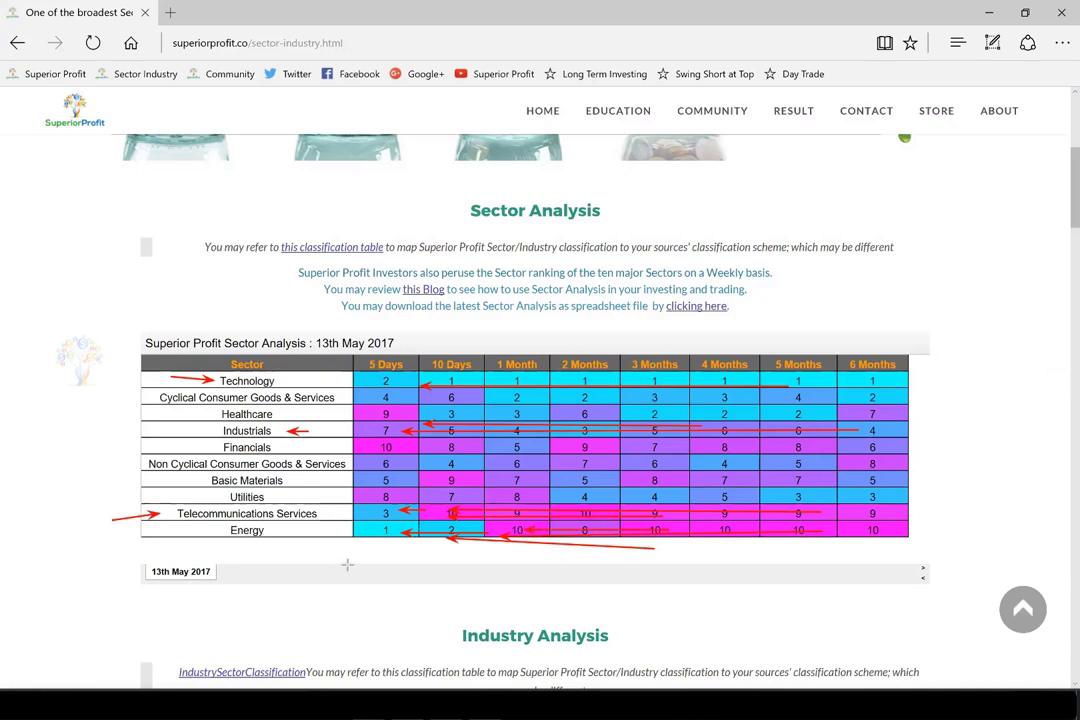
left_click_drag(347, 565, 378, 545)
key("e")
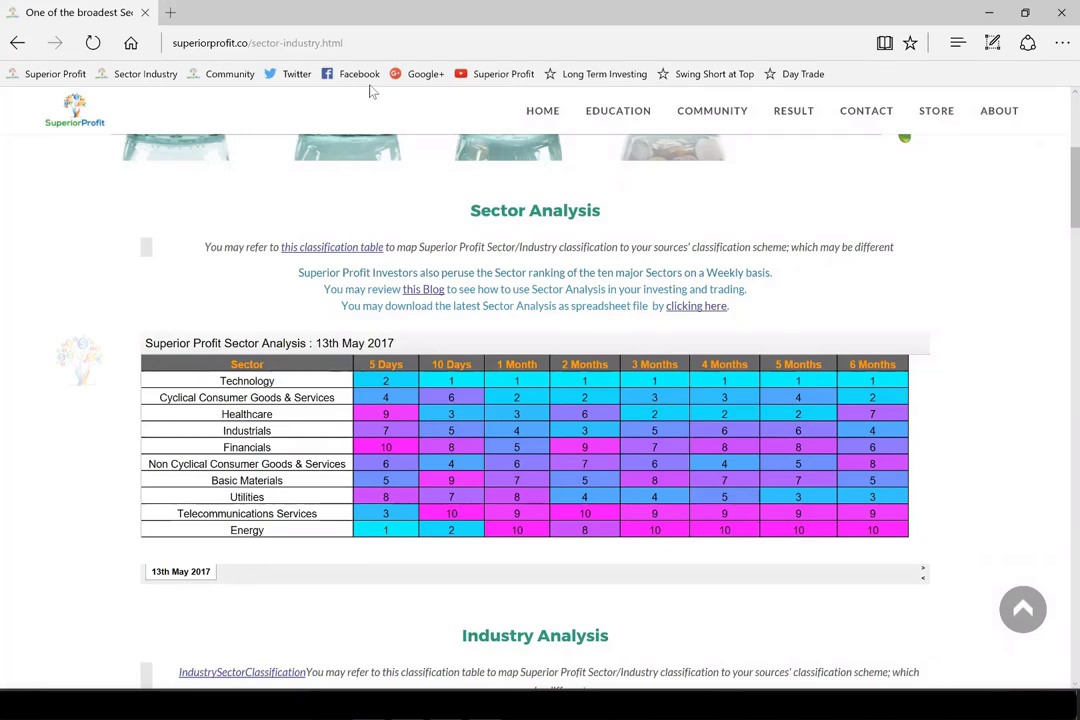
In the Industry Analysis table, trace the Electronic Office Equipment and Renewable Energy Equipment ranks with arrows from 6 Months to 5 Days.
scroll(893, 231, "down", 5)
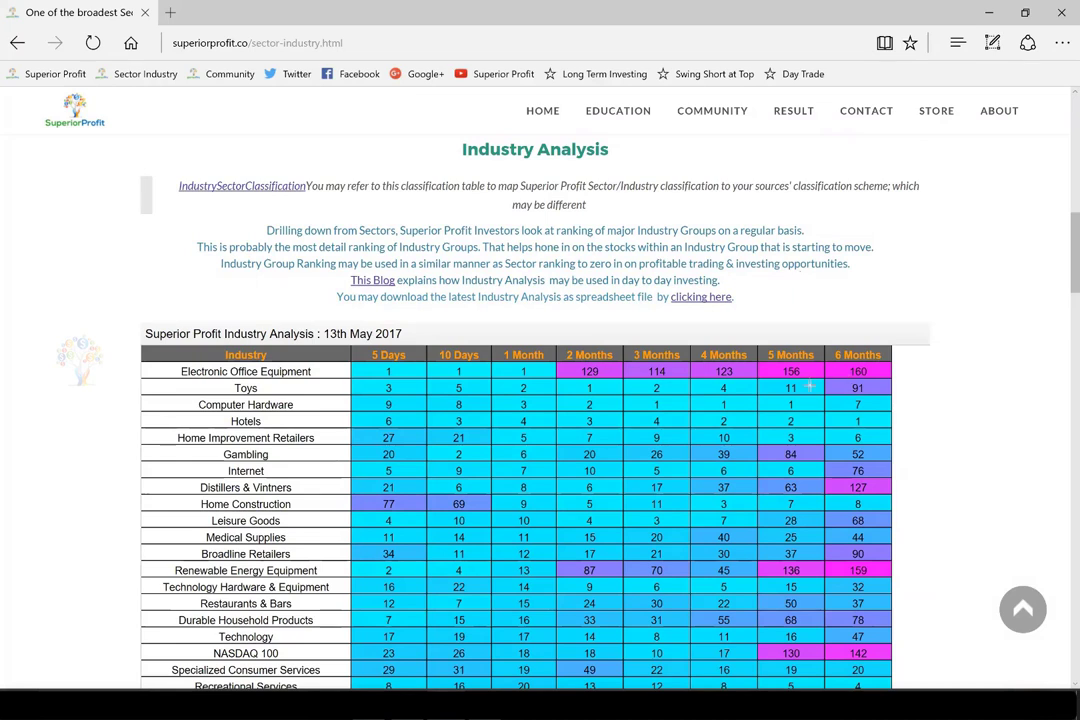
left_click_drag(43, 383, 150, 371)
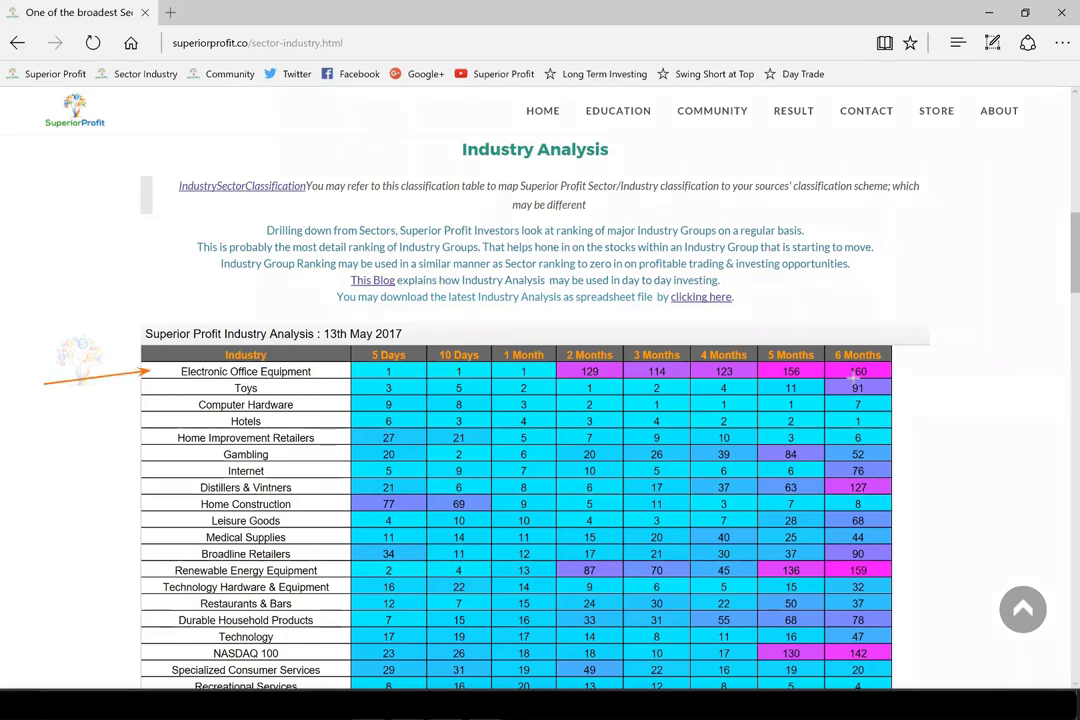
left_click_drag(934, 371, 840, 371)
left_click_drag(766, 377, 589, 376)
left_click_drag(577, 377, 400, 376)
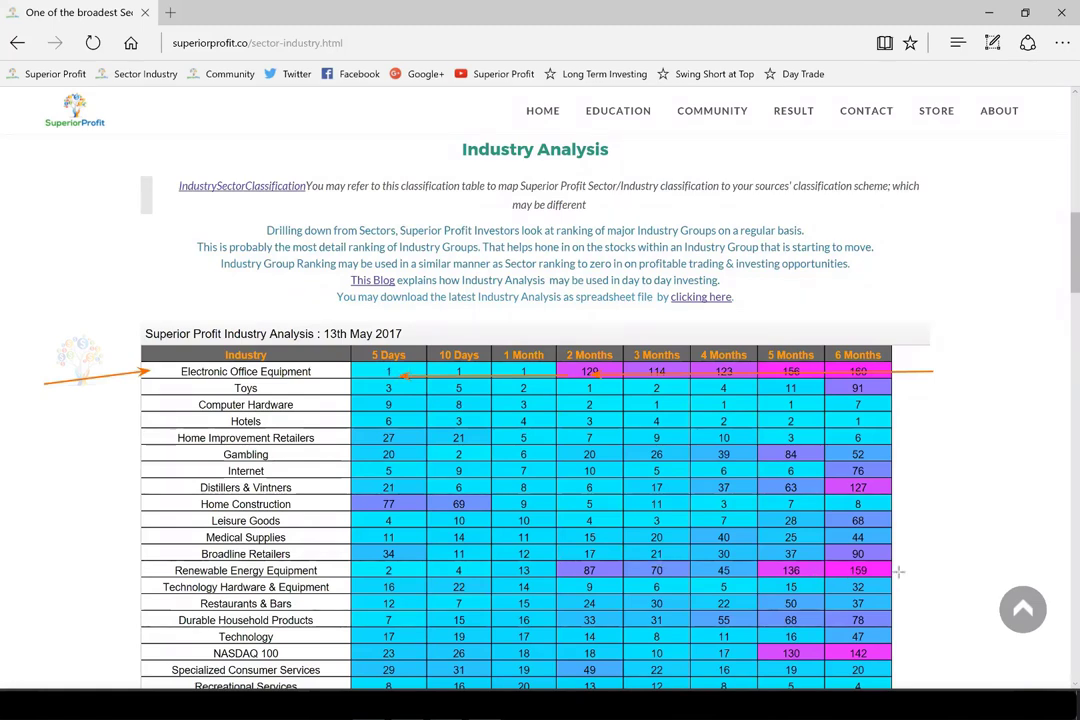
left_click_drag(943, 575, 866, 577)
left_click_drag(822, 576, 405, 574)
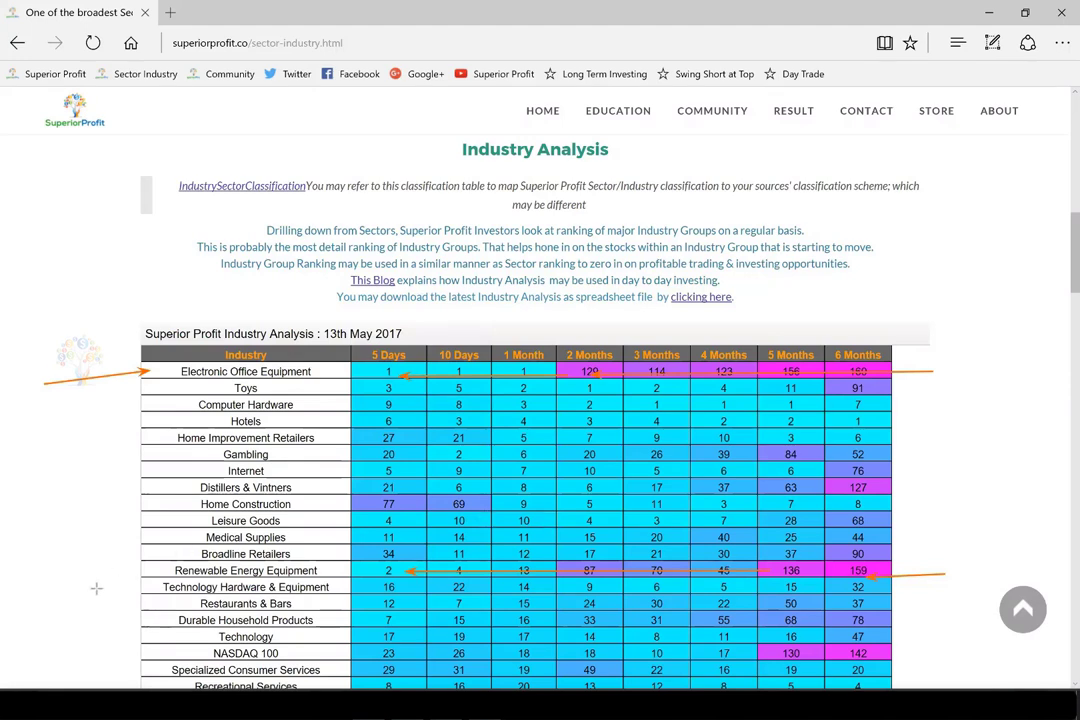
Point an arrow at Renewable Energy Equipment, then trace the Home Construction ranks from 5 Months to 5 Days and clear the arrows.
left_click_drag(78, 587, 145, 572)
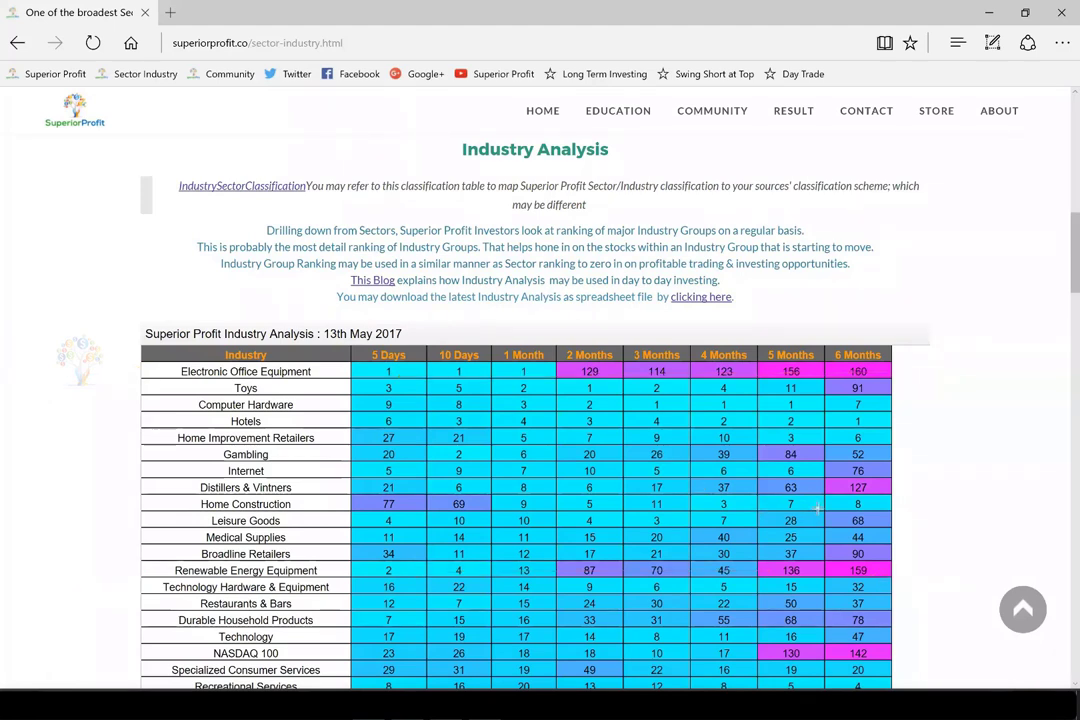
left_click_drag(818, 508, 512, 507)
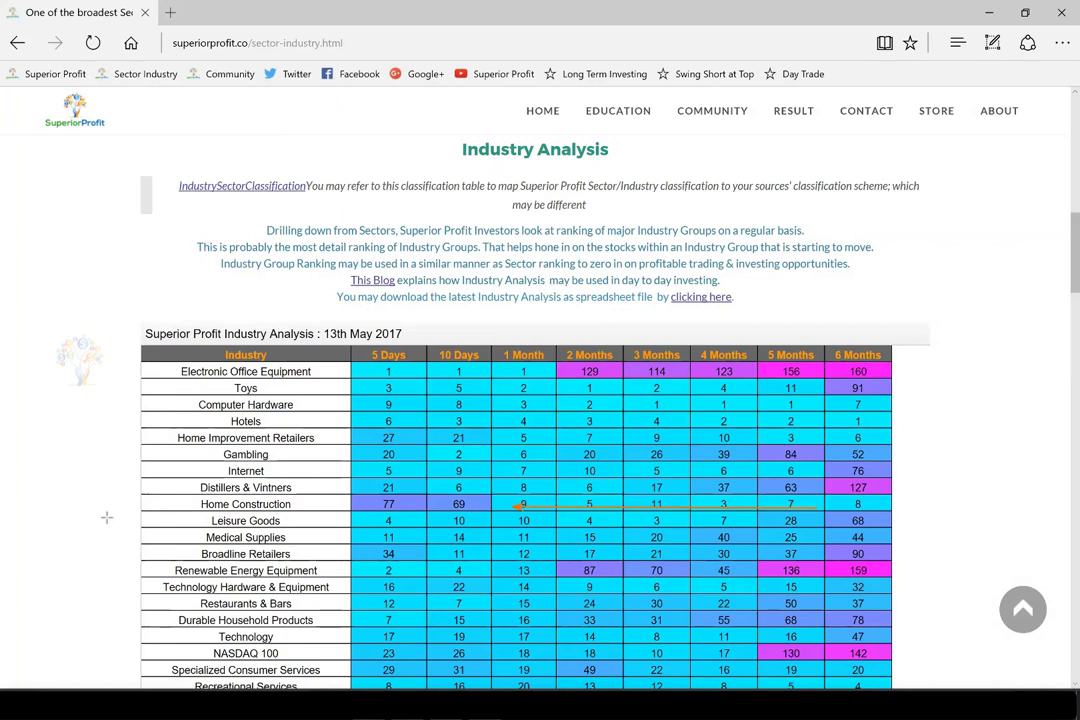
left_click_drag(100, 516, 186, 505)
left_click_drag(509, 497, 403, 497)
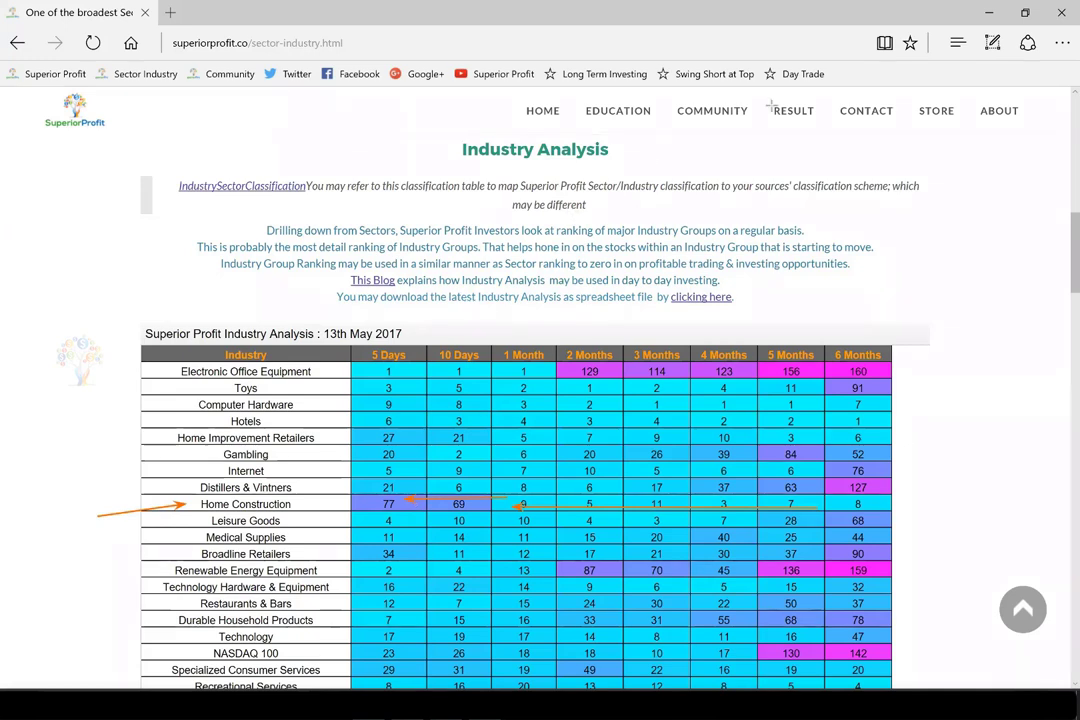
key("e")
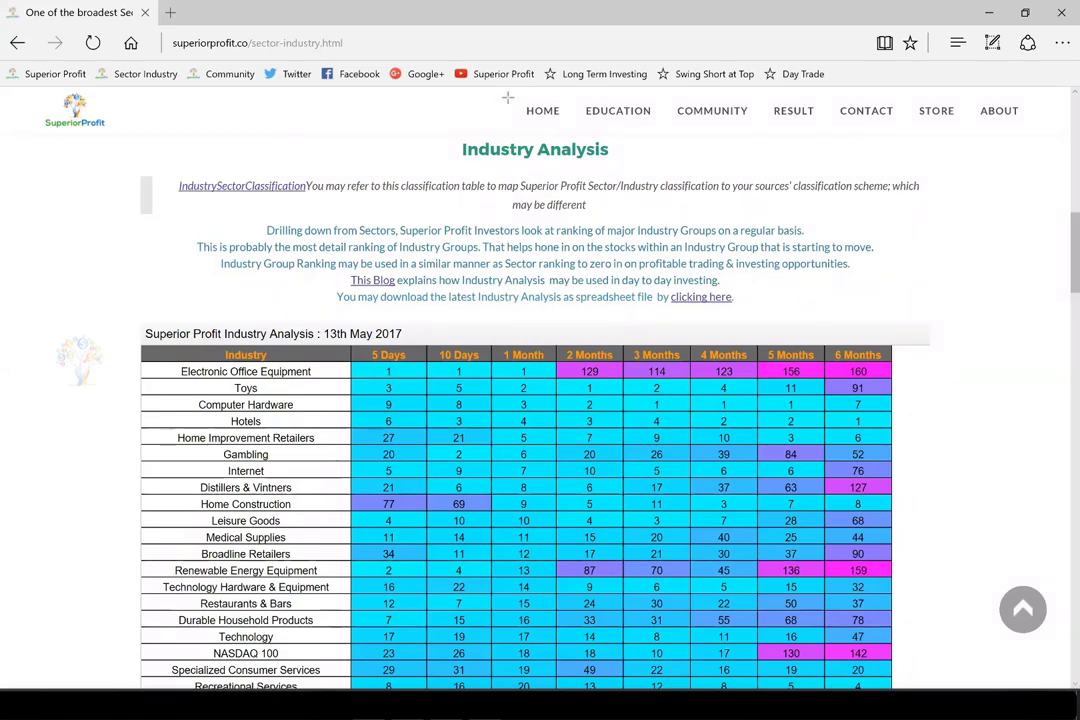
Trace the Tires ranks with arrows from 5 Months to 5 Days and point an arrow at the industry name.
scroll(1057, 288, "down", 3)
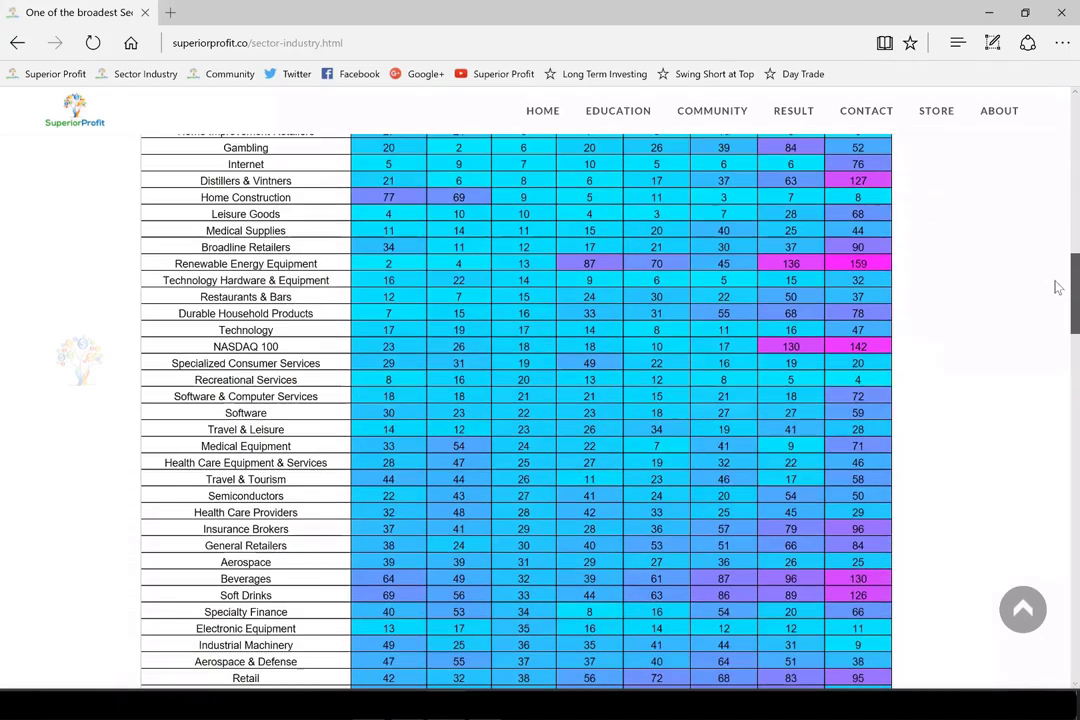
scroll(1057, 290, "down", 5)
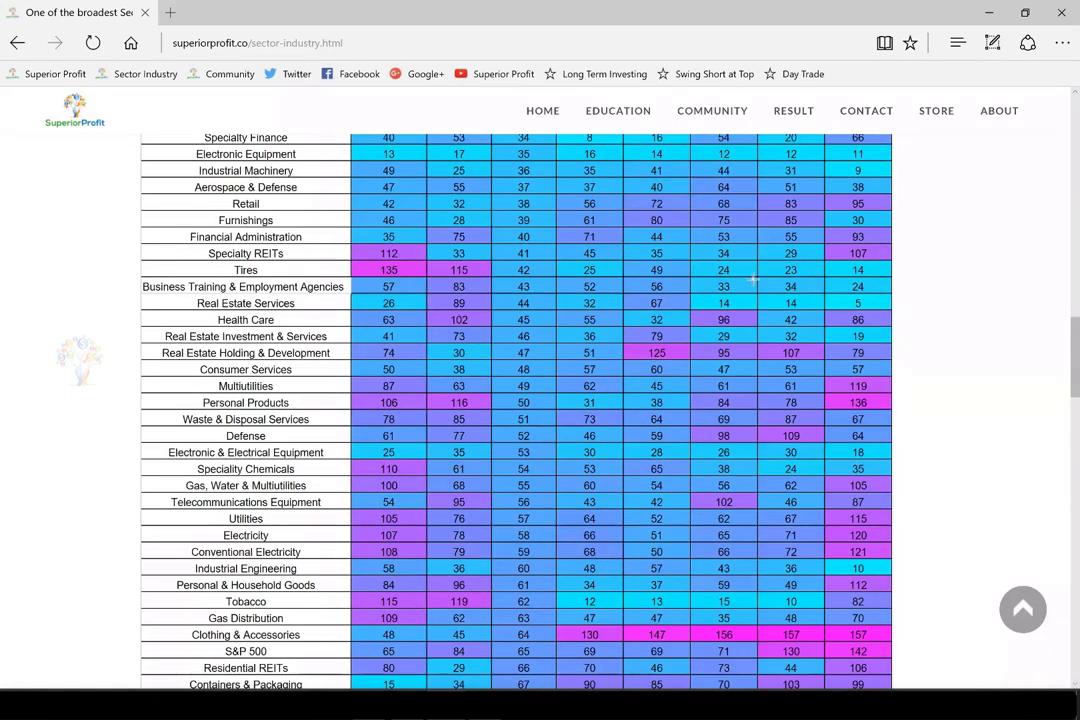
left_click_drag(815, 275, 510, 275)
left_click_drag(501, 268, 408, 269)
left_click_drag(160, 265, 238, 270)
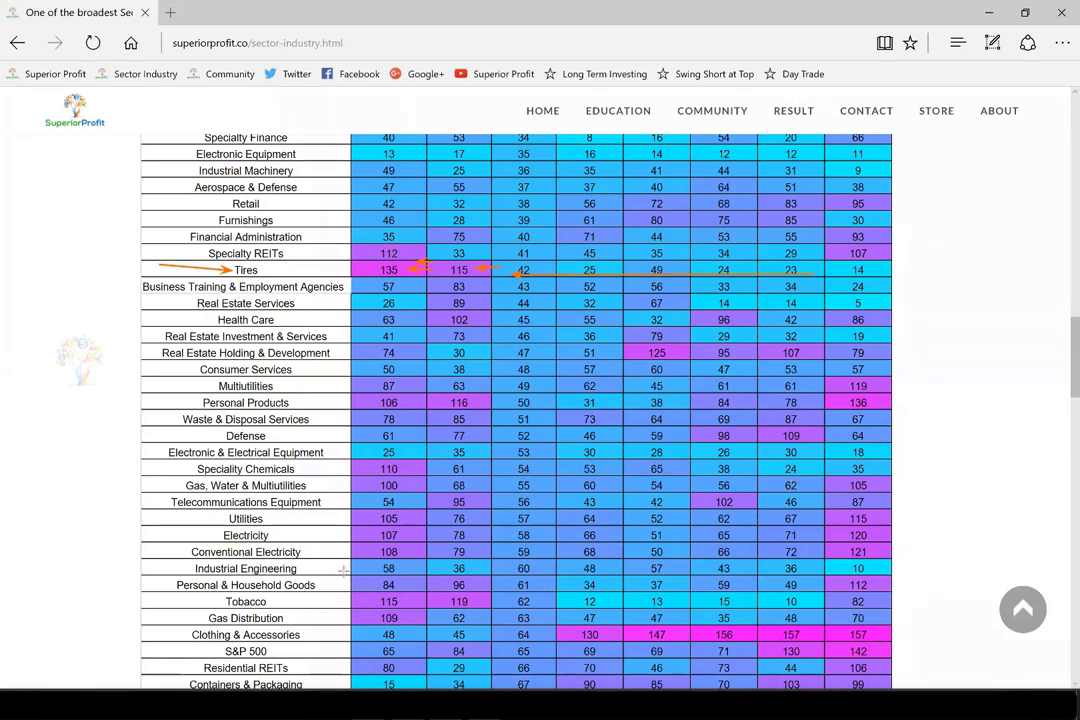
Trace the Clothing & Accessories ranks with arrows from 6 Months to 5 Days and point arrows at the industry name.
left_click_drag(858, 641, 577, 641)
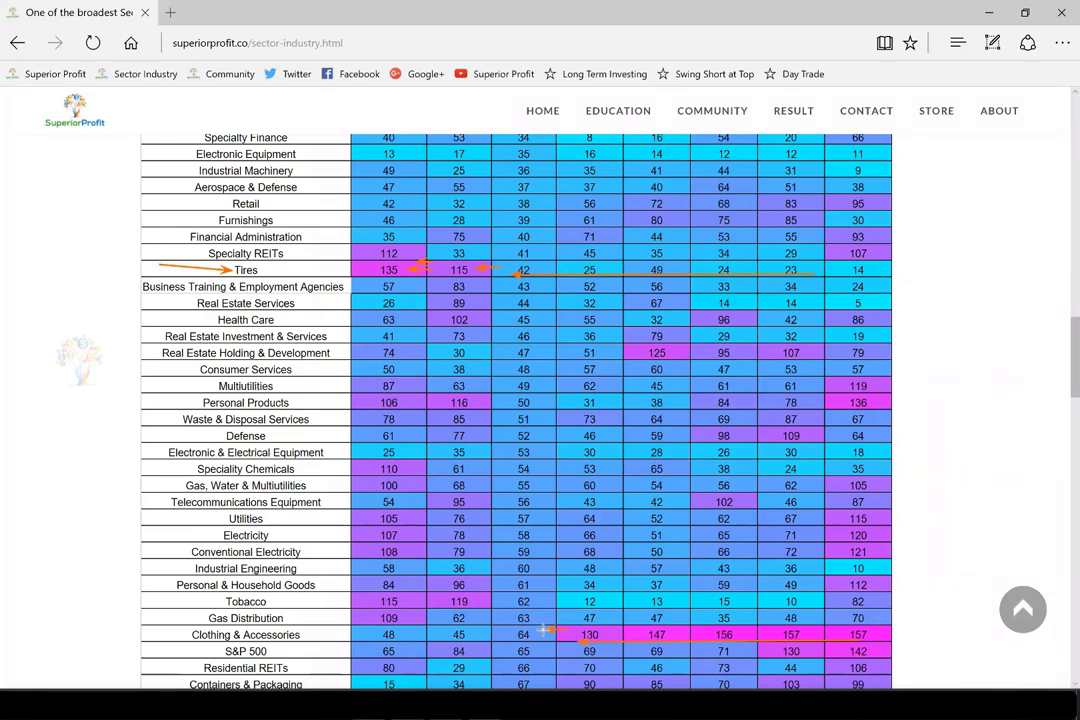
left_click_drag(575, 630, 405, 632)
left_click_drag(96, 645, 162, 634)
left_click_drag(95, 639, 160, 634)
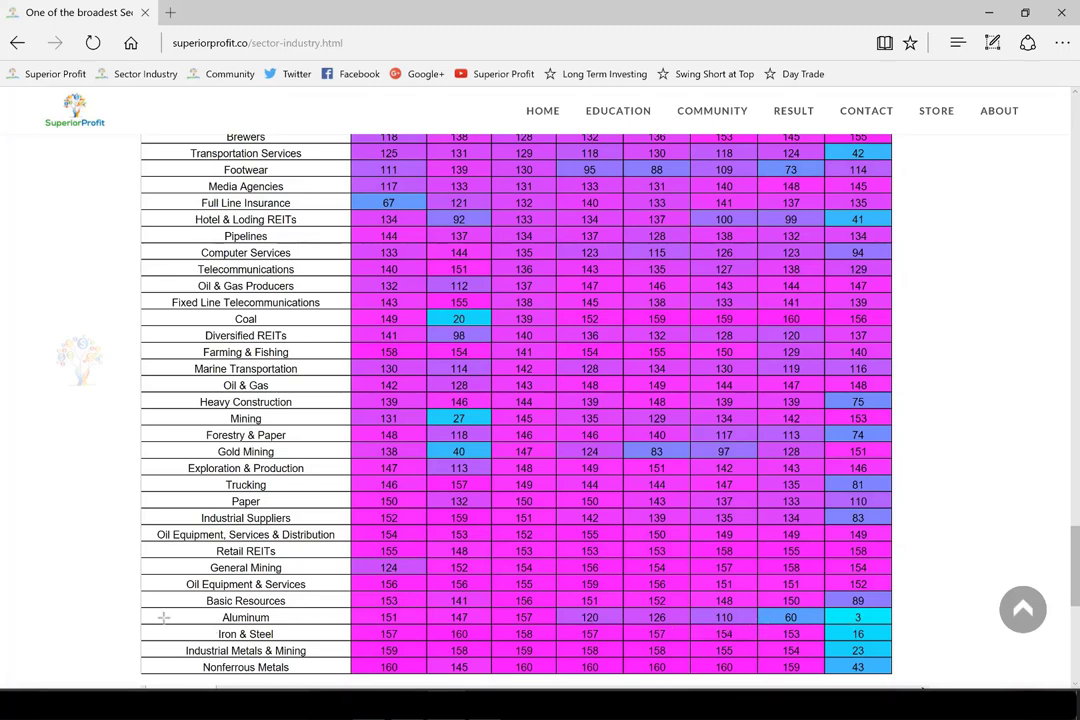
Point arrows at the Basic Resources, Aluminum, Iron & Steel, Industrial Metals & Mining, Nonferrous Metals and General Mining names at the table's end.
left_click_drag(95, 607, 185, 619)
left_click_drag(82, 581, 175, 600)
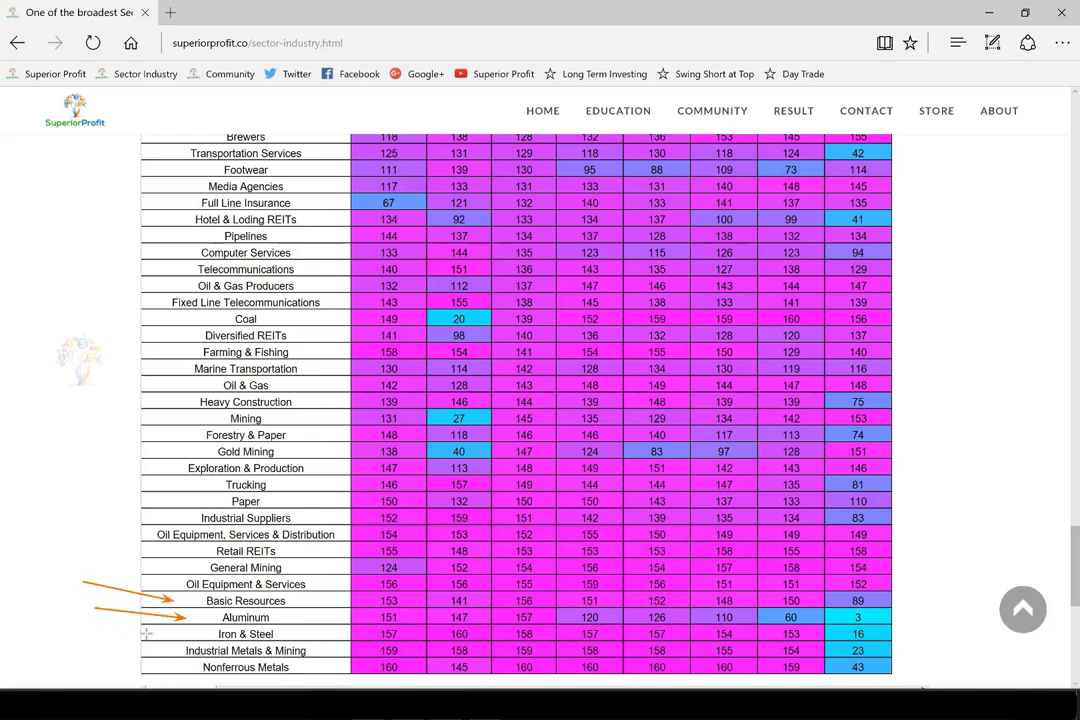
left_click_drag(110, 628, 158, 636)
left_click_drag(93, 641, 160, 664)
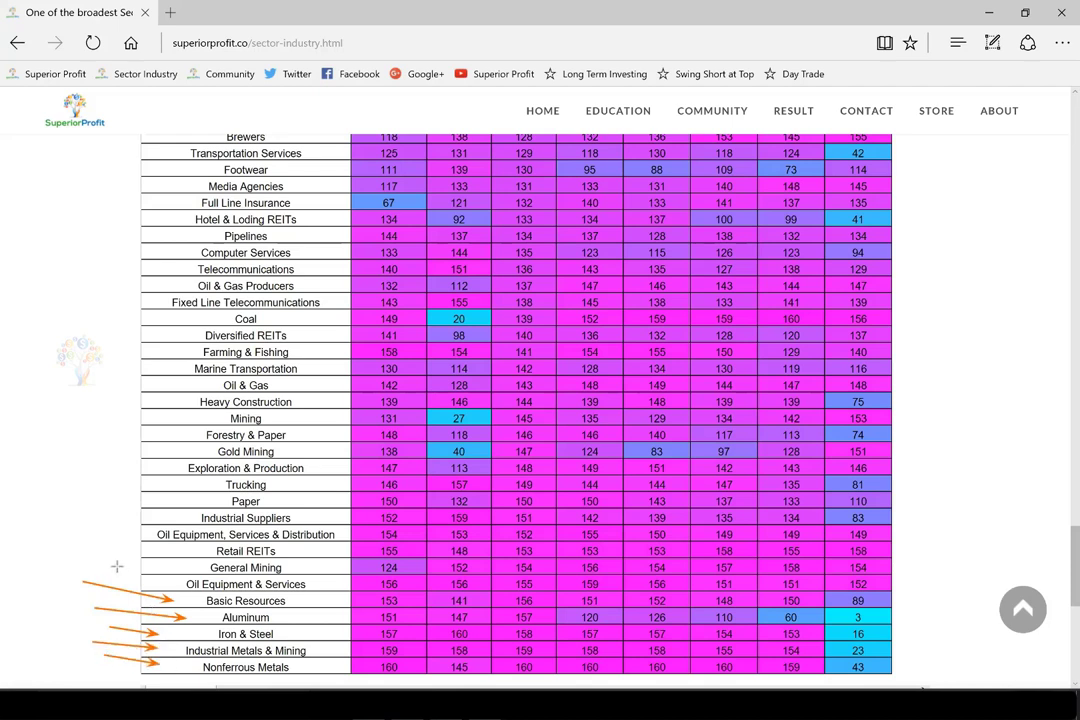
left_click_drag(110, 563, 158, 570)
Trace the General Mining, Oil Equipment & Services and Aluminum ranks towards the shorter periods, mark their longer-period ranks, and clear the arrows.
mouse_move(865, 585)
left_mouse_down()
mouse_move(415, 584)
mouse_move(427, 584)
left_mouse_up()
left_click_drag(855, 568, 430, 568)
left_click_drag(878, 625, 522, 622)
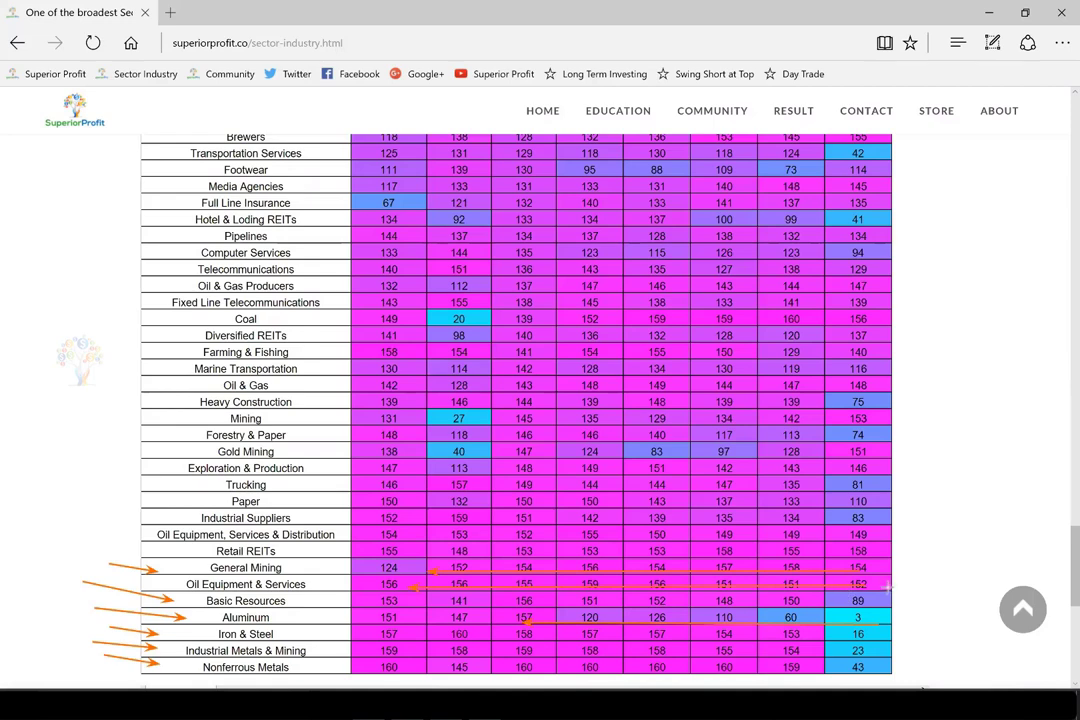
left_click_drag(920, 544, 860, 565)
left_click_drag(930, 584, 760, 613)
left_click_drag(922, 626, 818, 635)
key("e")
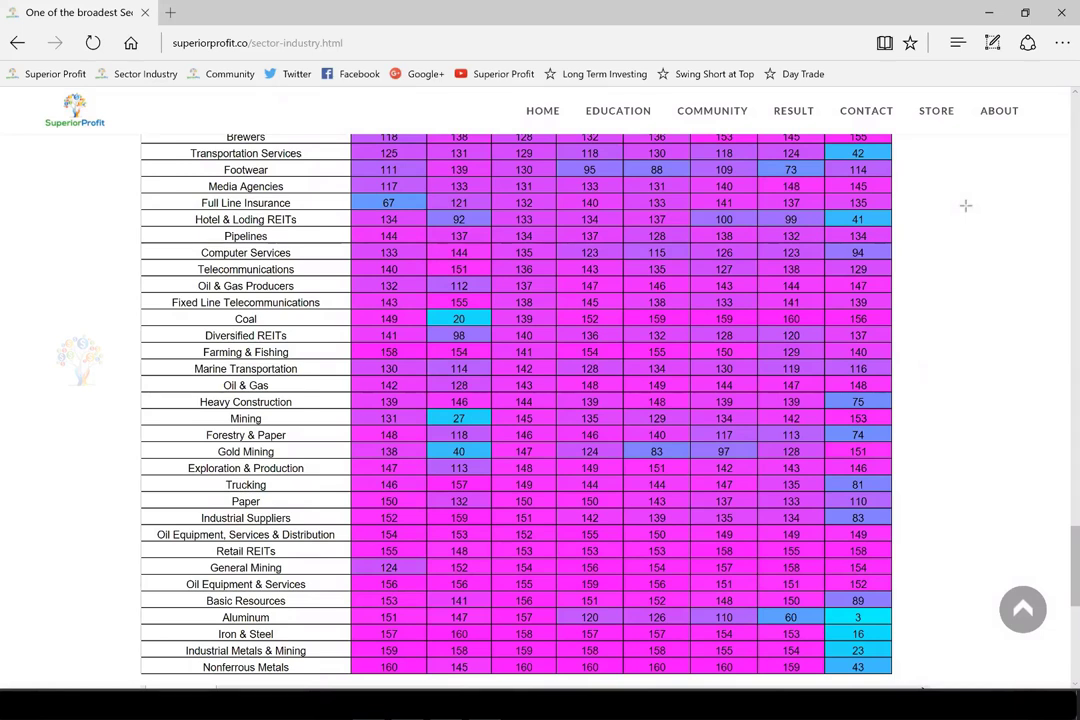
Open the "Will NVDA Reverse from Watermark High?" topic in the Community forum and enlarge its weekly and daily charts.
left_click(231, 80)
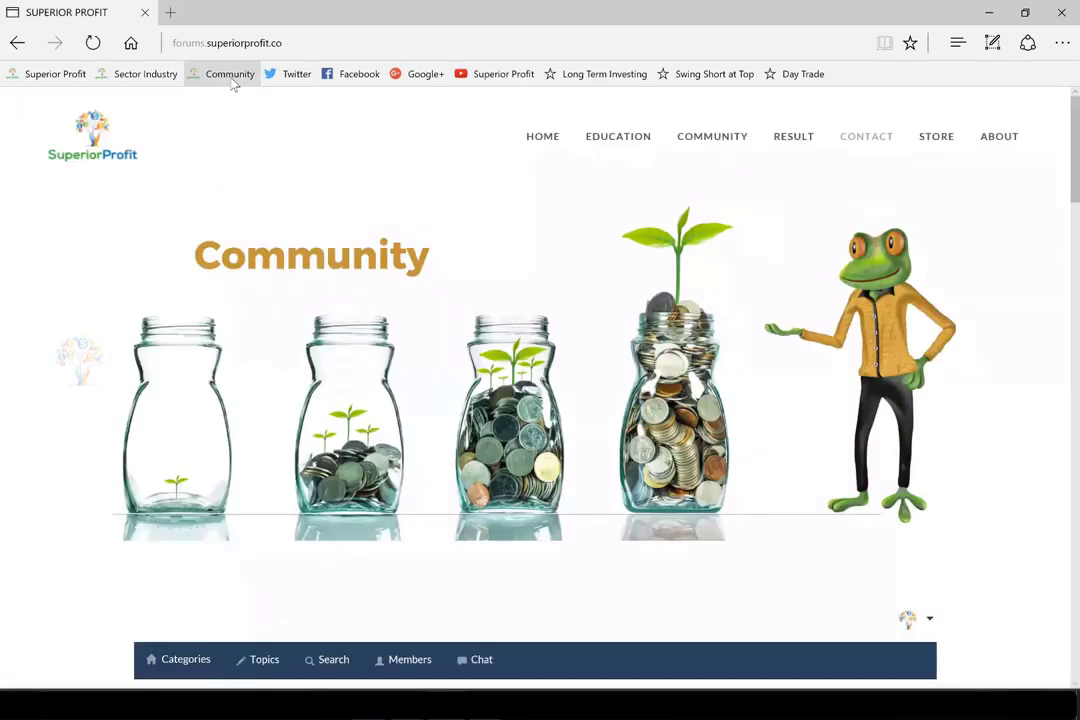
scroll(288, 310, "down", 5)
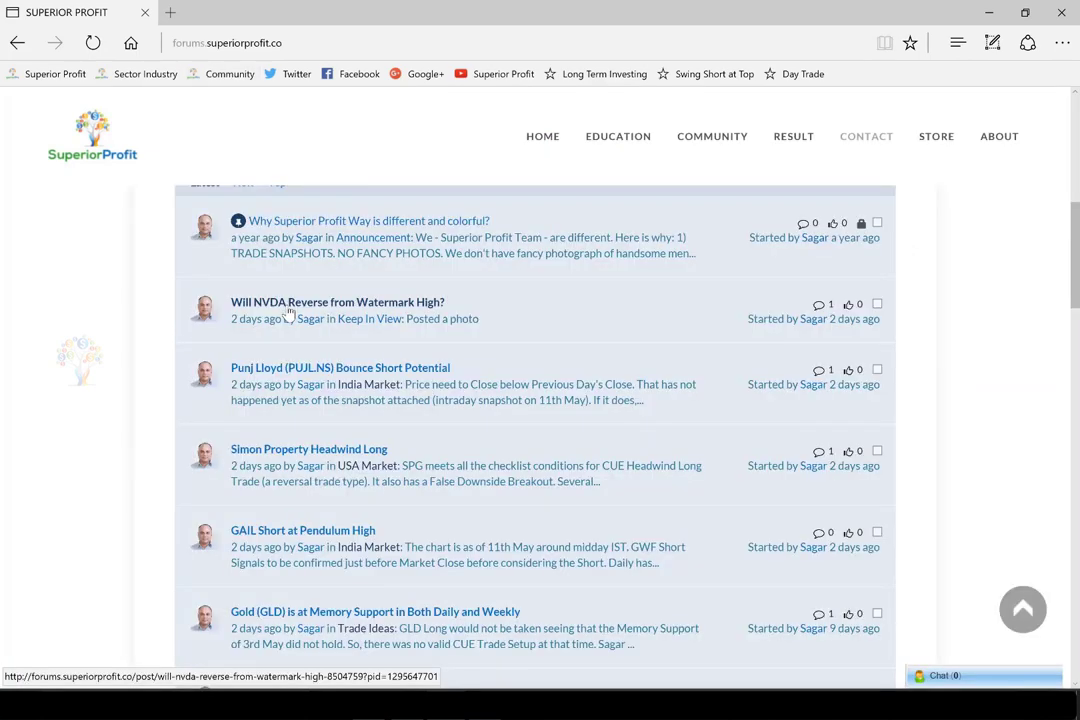
left_click(288, 312)
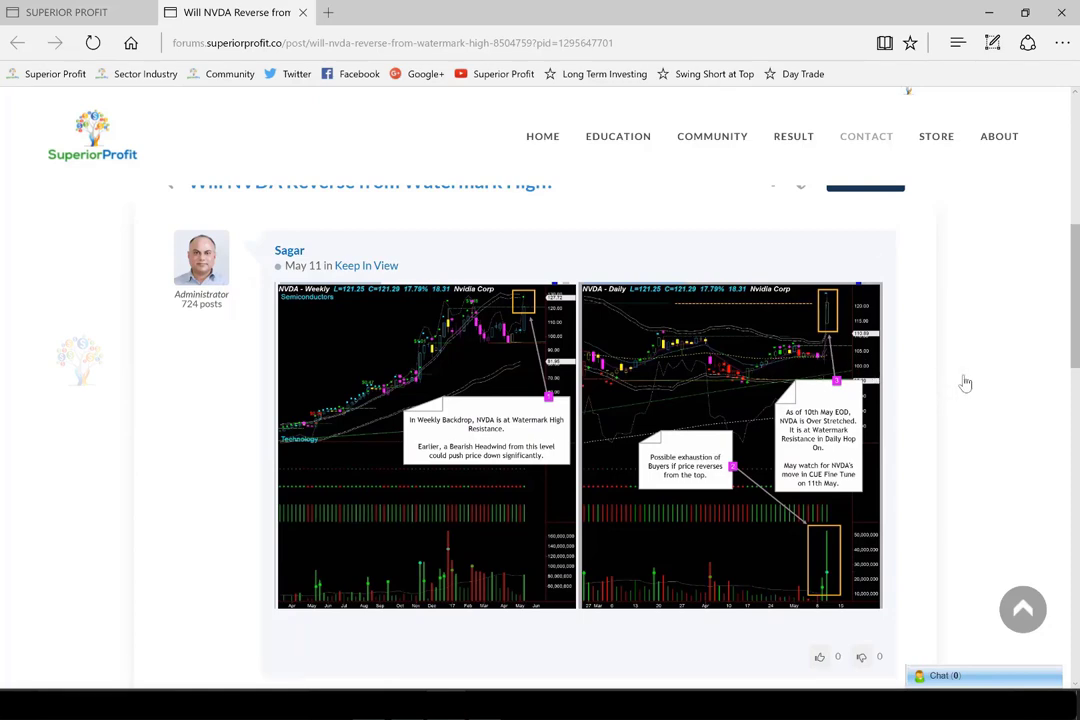
left_click(740, 385)
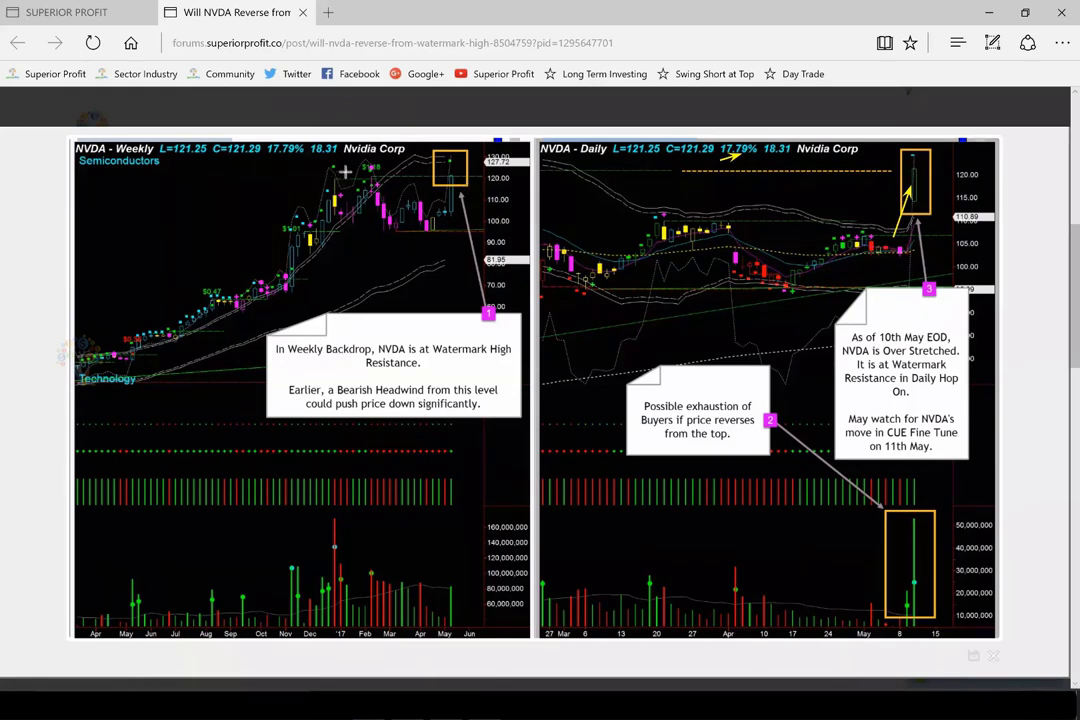
Mark the resistance level, the earlier weekly decline, the possible daily reversal and the volume spike on the NVDA charts with arrows.
left_click_drag(345, 172, 437, 172)
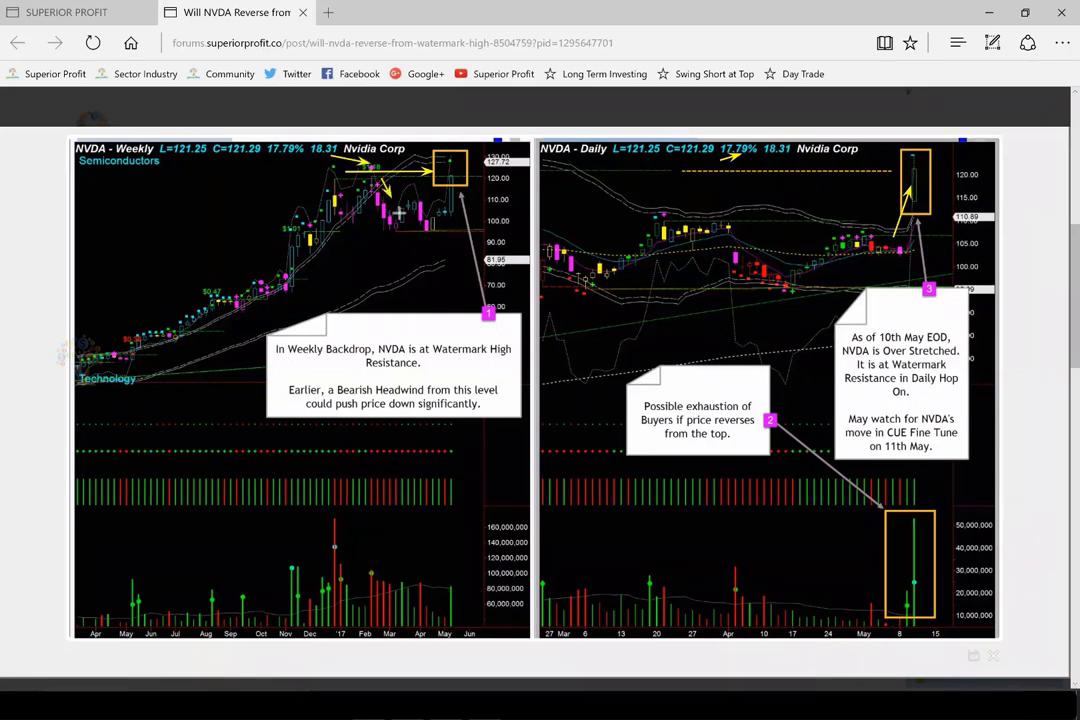
left_click_drag(380, 178, 404, 214)
left_click_drag(644, 173, 779, 174)
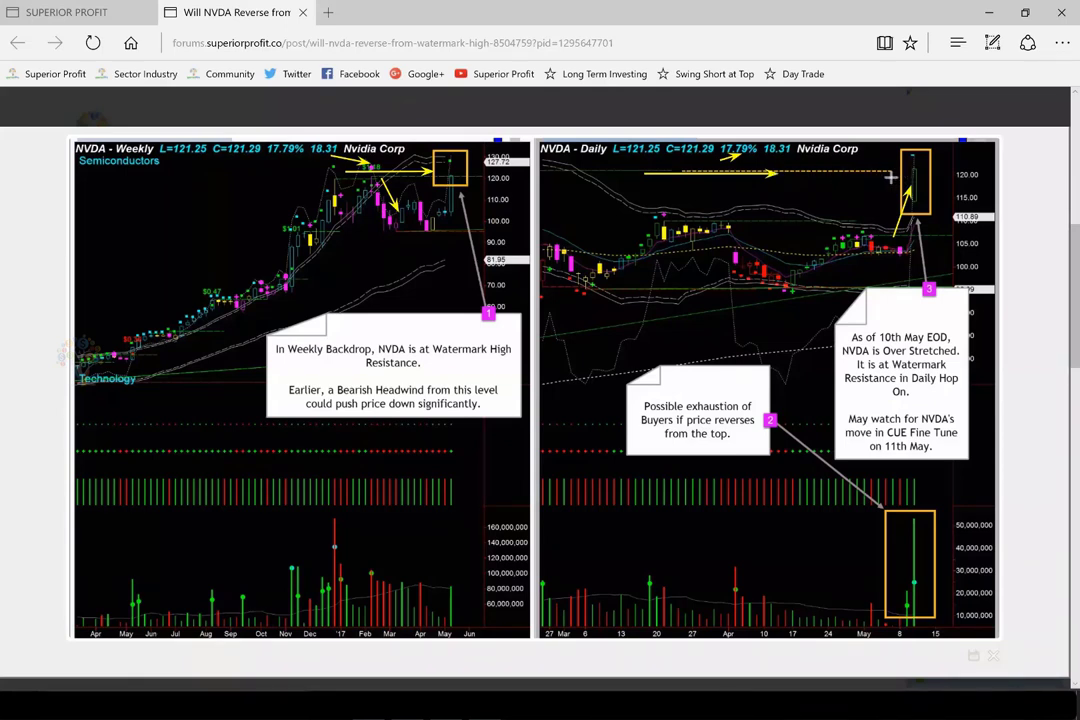
left_click_drag(889, 181, 913, 148)
left_click_drag(932, 154, 952, 180)
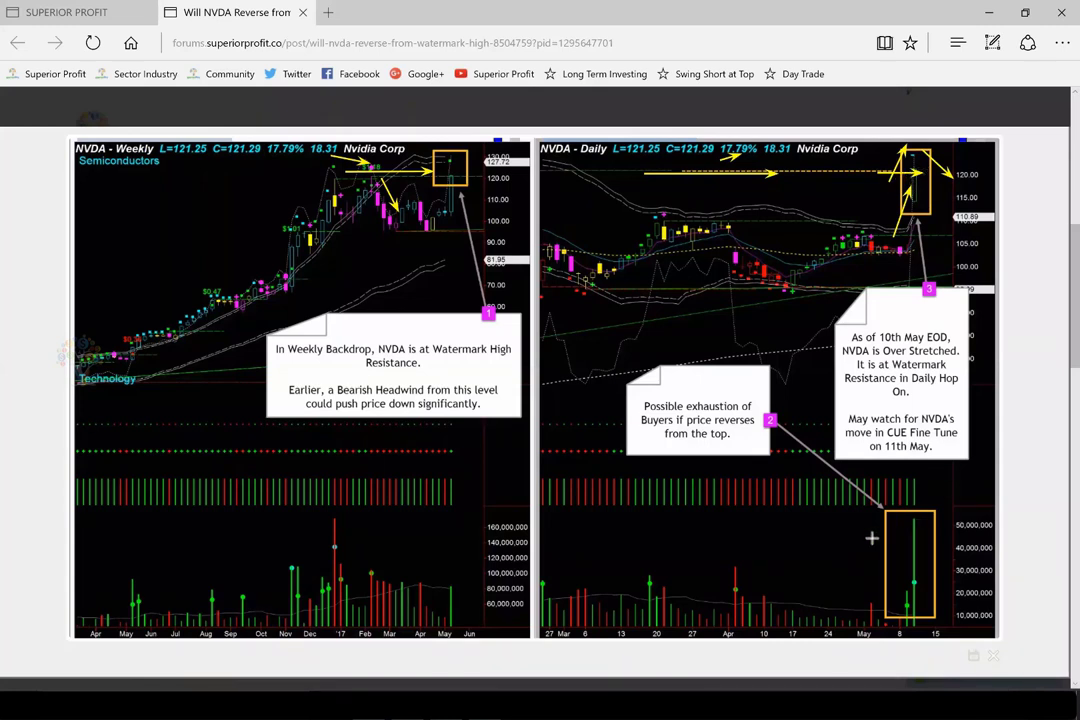
left_click_drag(864, 533, 911, 579)
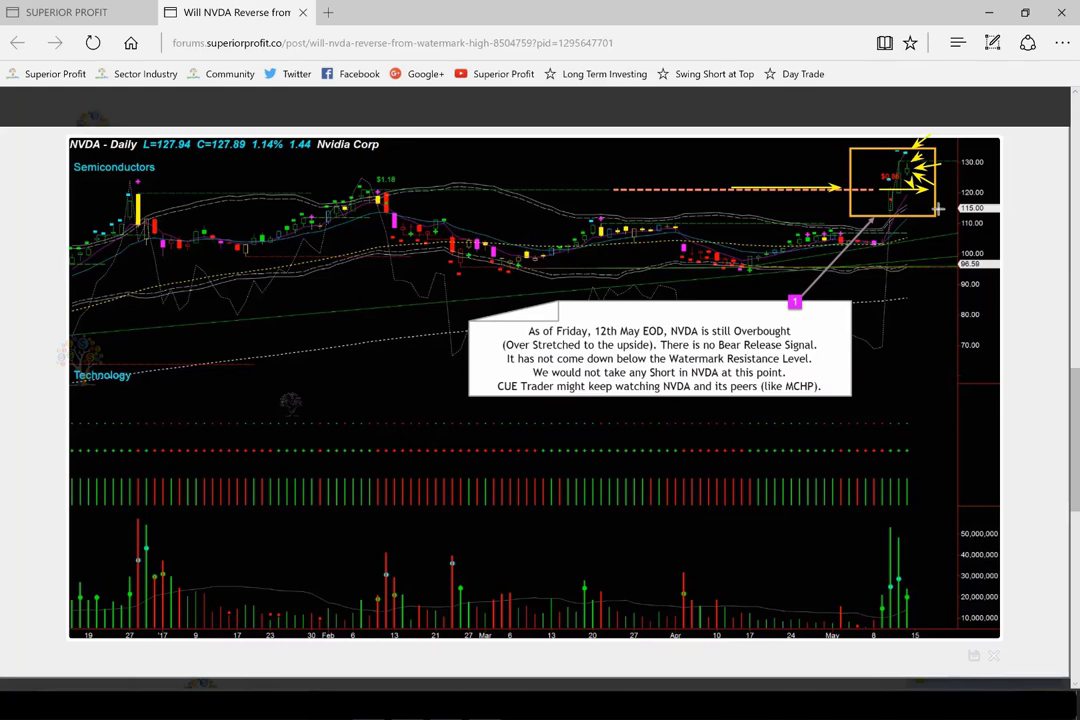
Open the "Punj Lloyd (PUJL.NS) Bounce Short Potential" topic and trace the descending resistance line on its weekly and daily charts with arrows.
key("alt+Left")
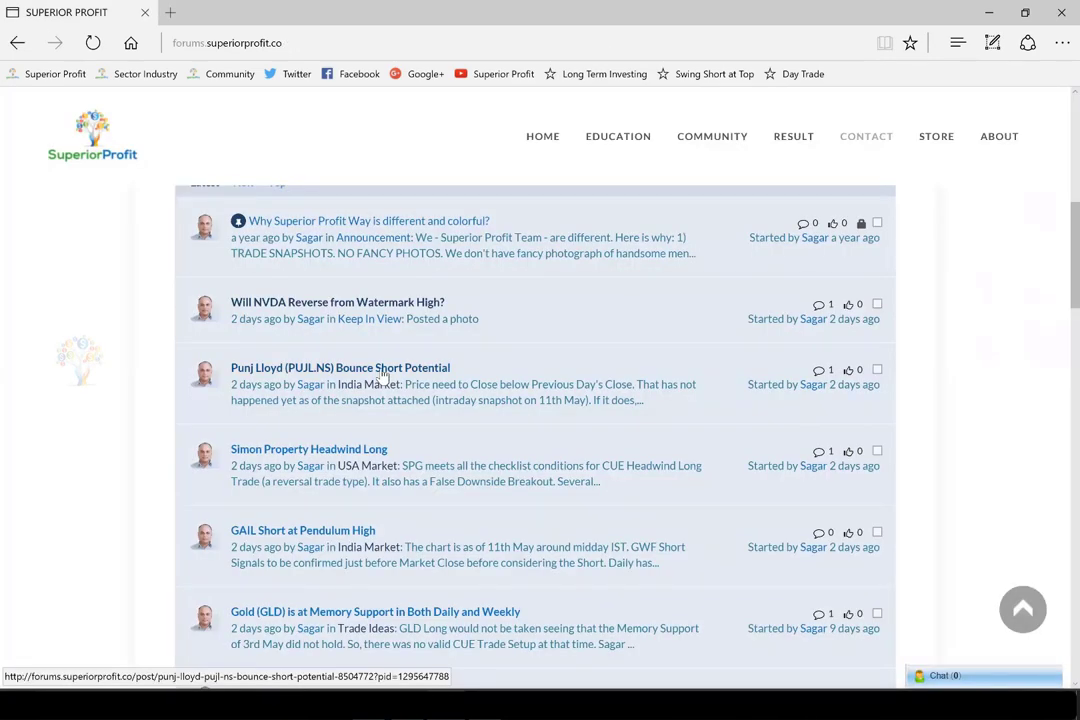
left_click(380, 369)
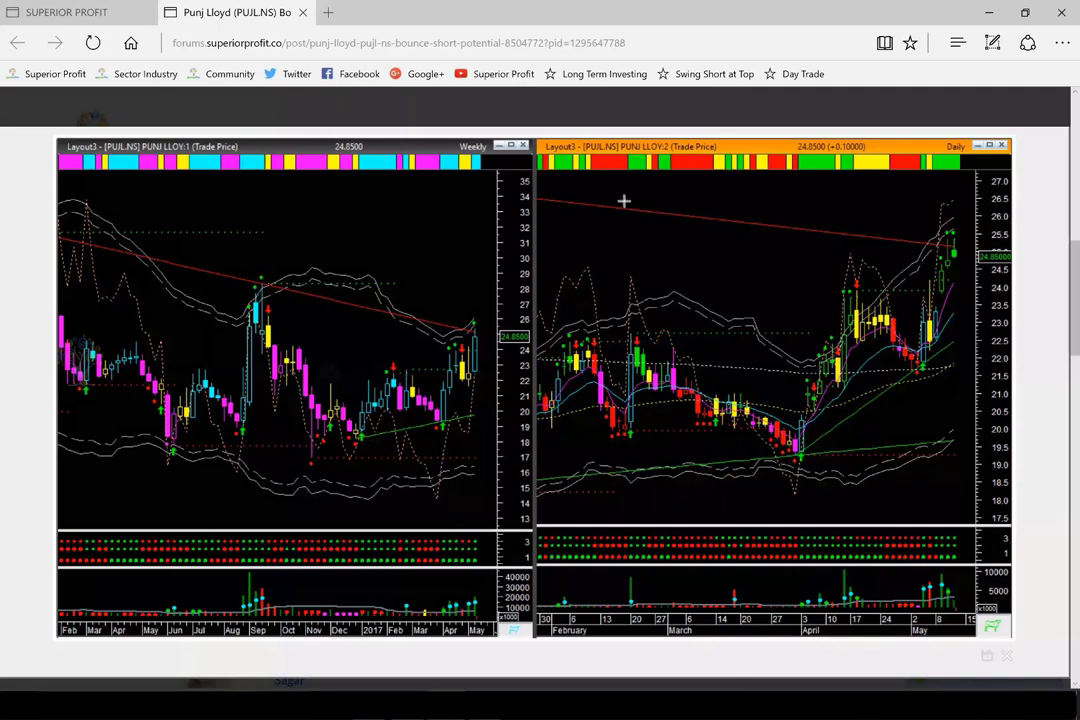
left_click_drag(624, 201, 911, 234)
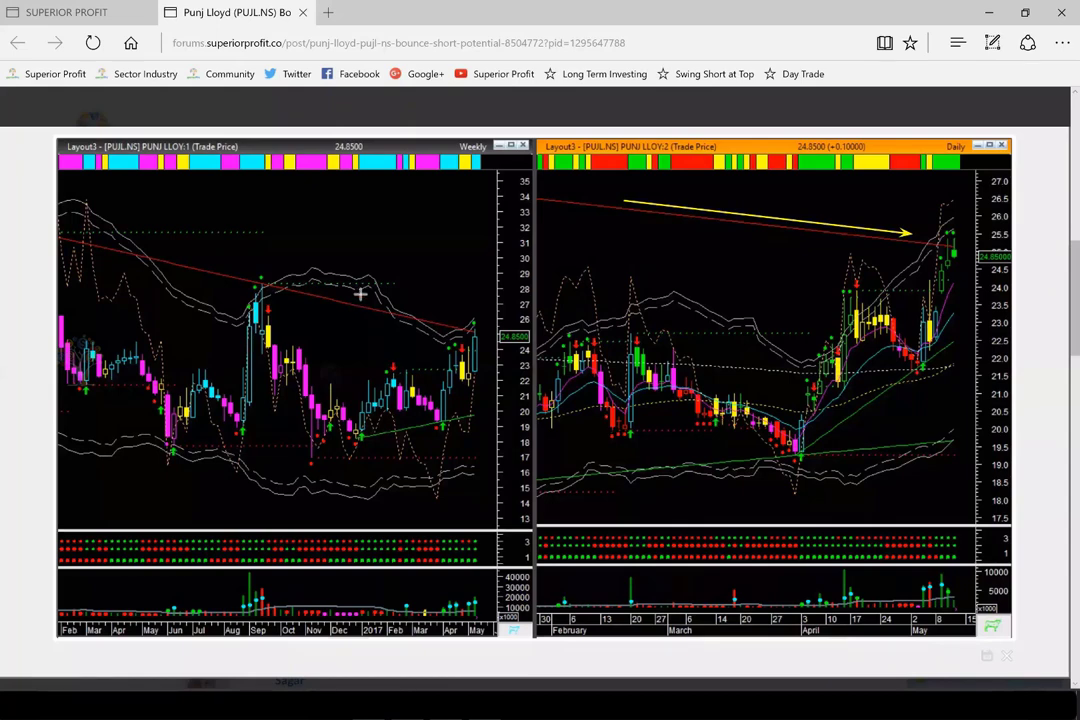
left_click_drag(360, 296, 467, 323)
left_click_drag(714, 205, 864, 224)
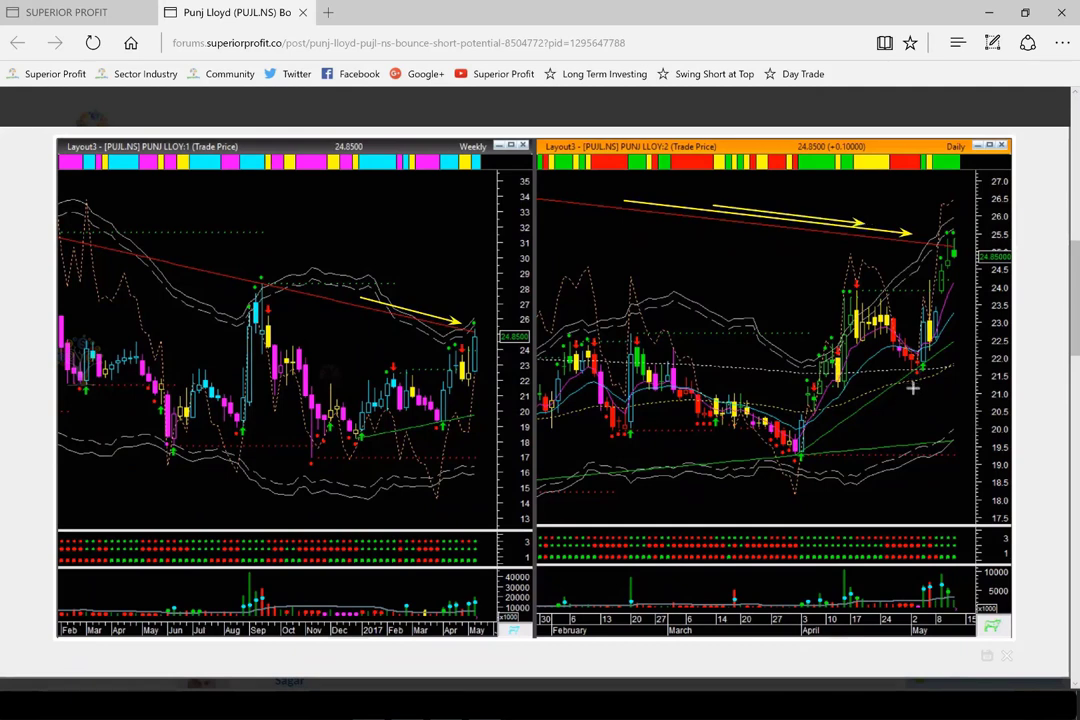
Mark the recent rally, the latest candles at resistance and the May volume on the Punj Lloyd daily chart, and clear the arrows.
left_click_drag(908, 343, 925, 257)
left_click_drag(921, 202, 957, 236)
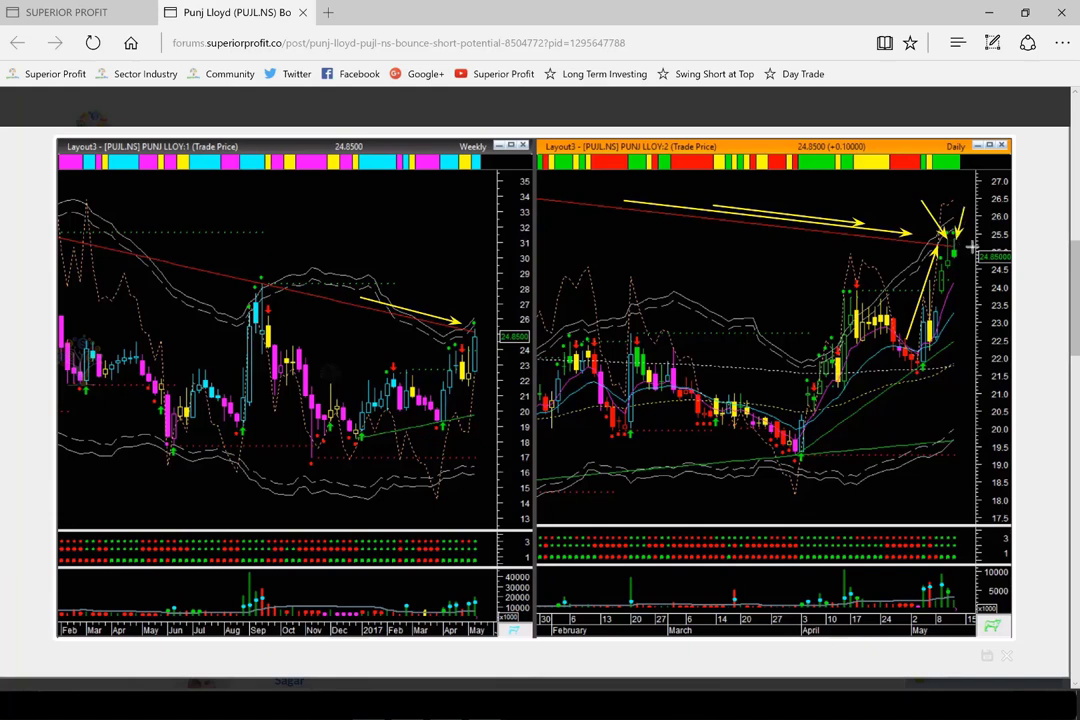
left_click_drag(985, 237, 972, 237)
left_click_drag(976, 236, 956, 247)
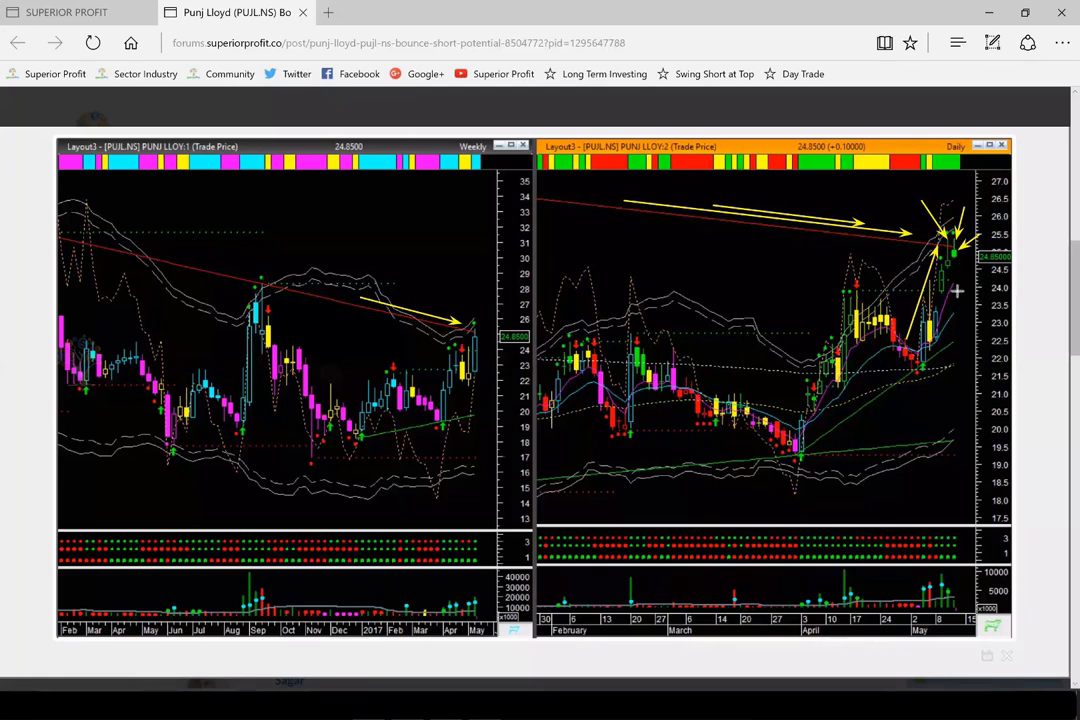
left_click_drag(963, 290, 953, 271)
left_click_drag(976, 246, 952, 265)
left_click_drag(921, 567, 938, 579)
key("e")
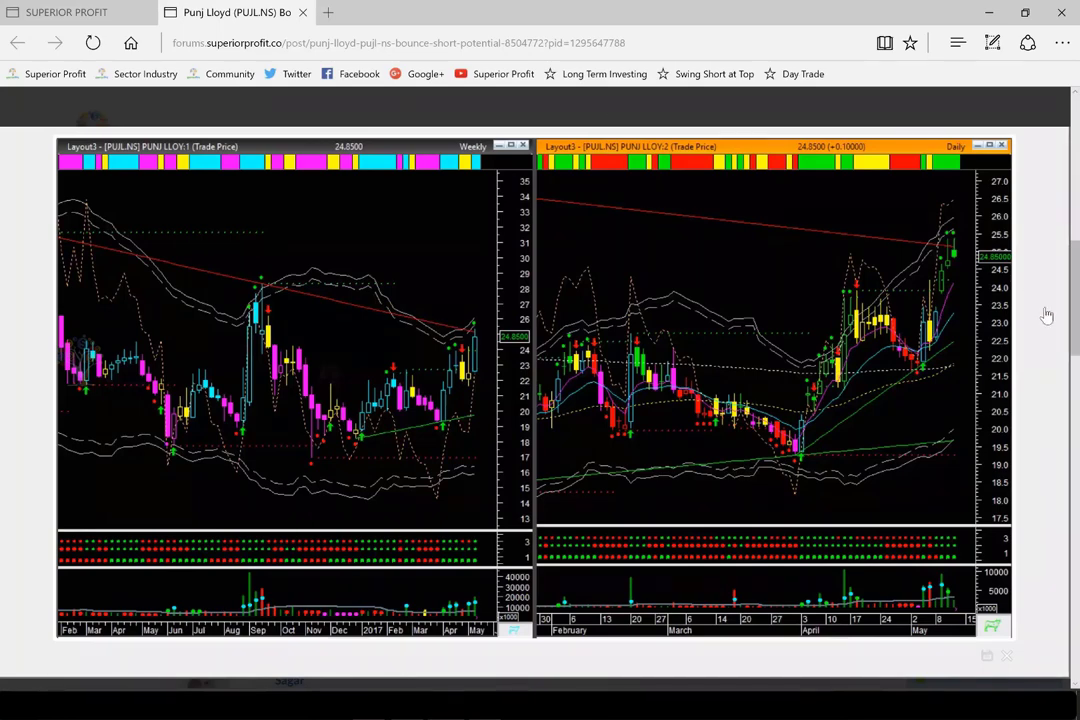
Review the annotated follow-up chart in the Punj Lloyd topic and return to the forum's topic list.
scroll(1033, 316, "down", 5)
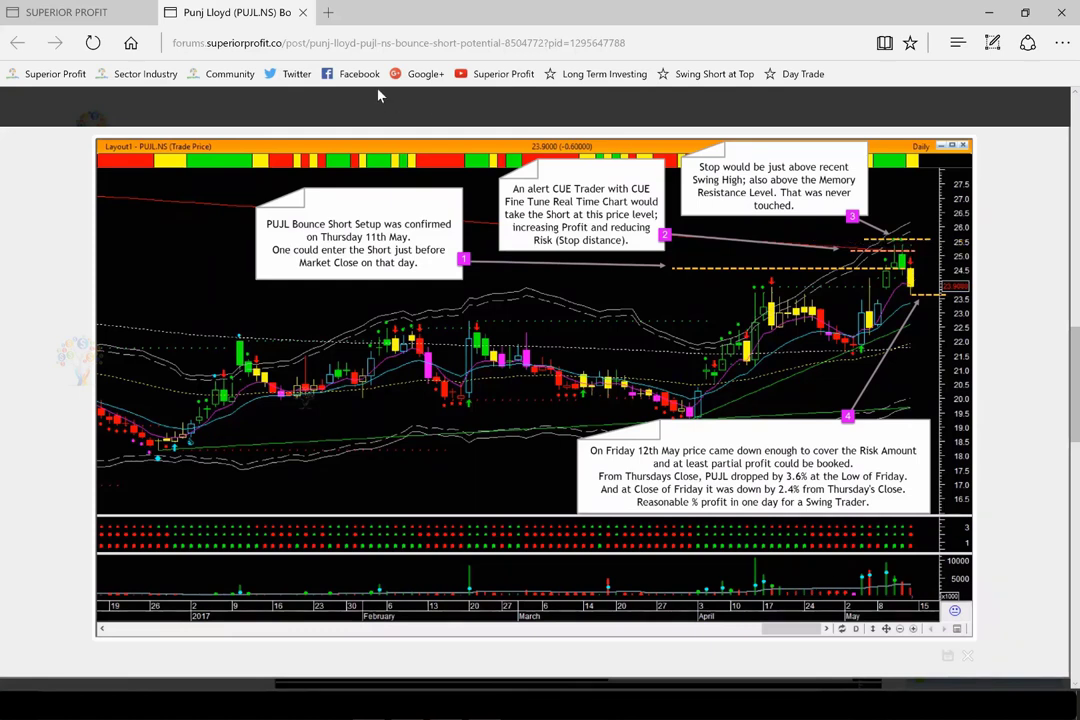
left_click(1015, 261)
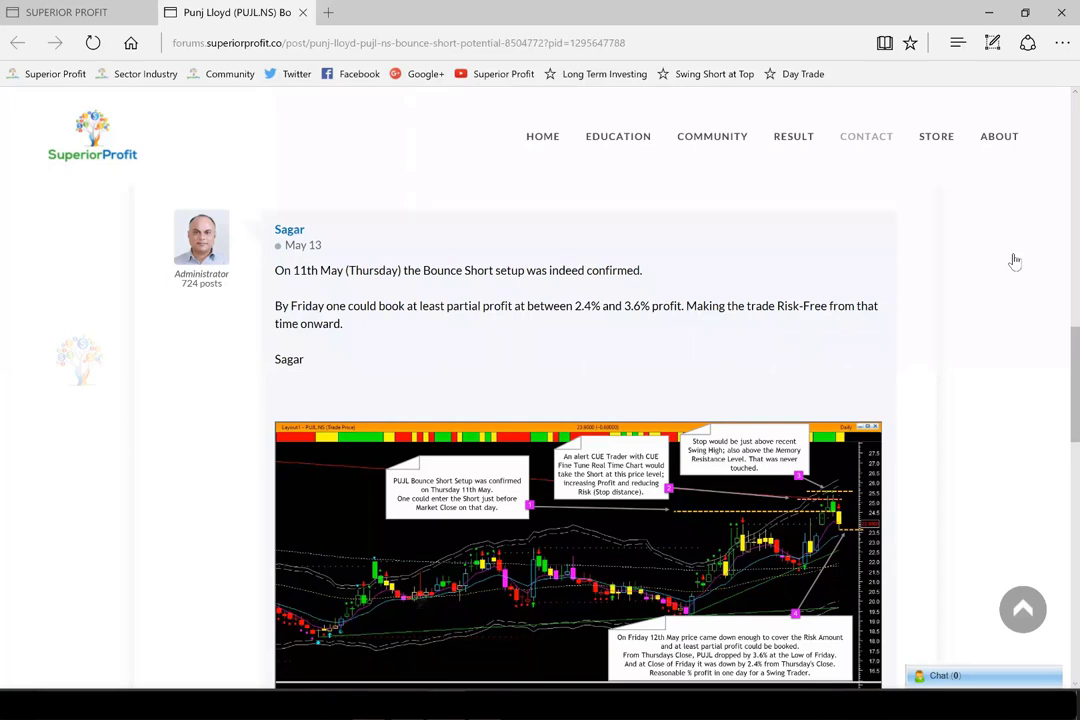
key("ctrl+w")
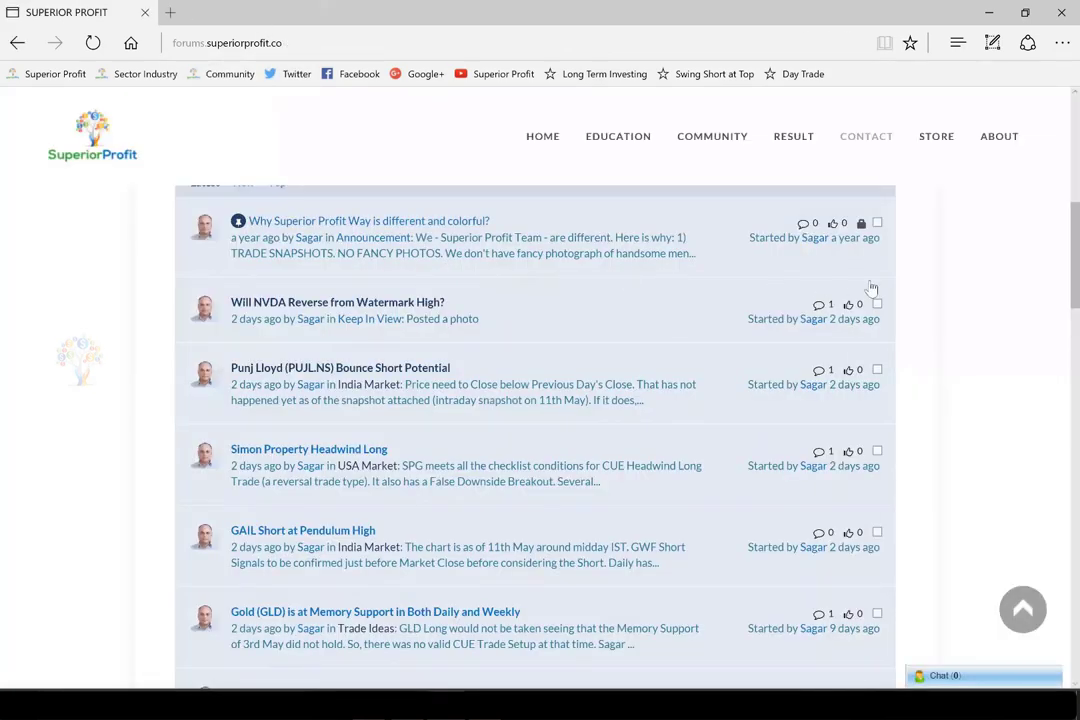
Switch to TradeStation, review the Bounce Long and Short - Daily (EoD) results with the trade notes, and bring up the QQQ At A Glance charts.
key("alt+Tab")
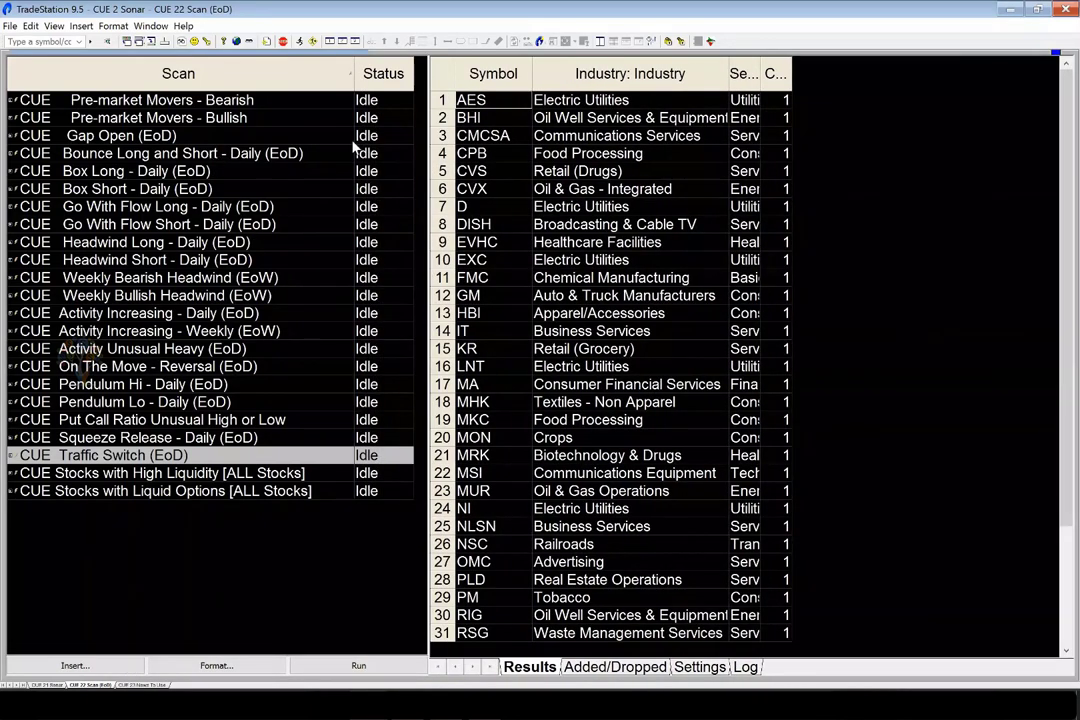
left_click(222, 158)
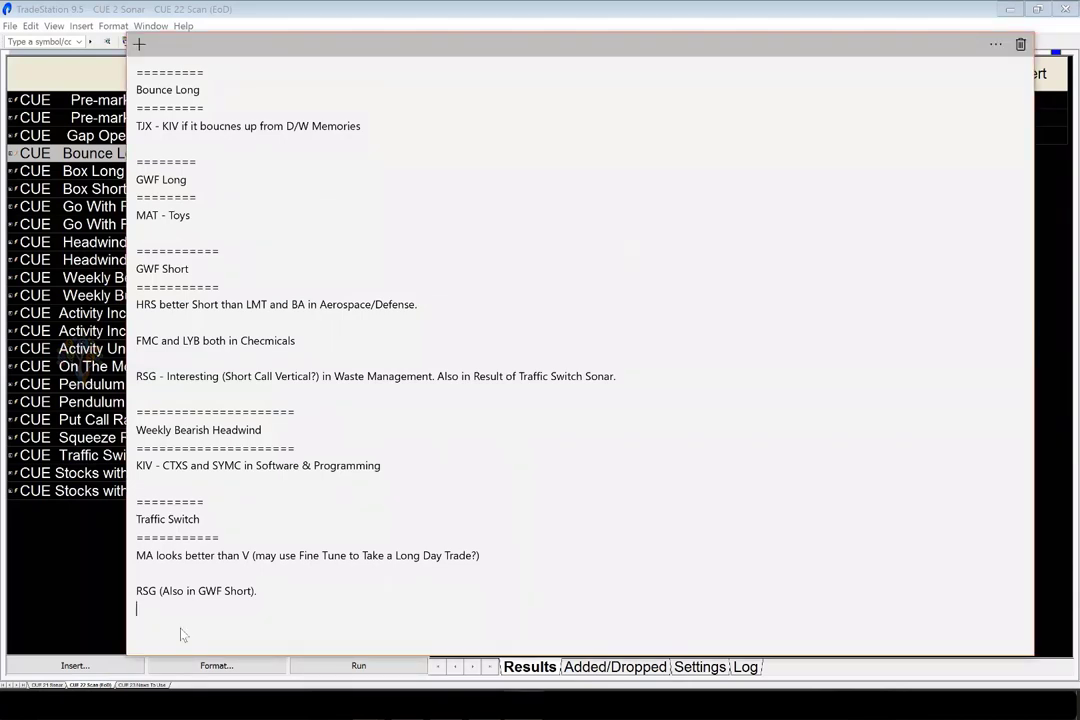
left_click_drag(181, 634, 101, 55)
left_click(198, 161)
key("alt+Tab")
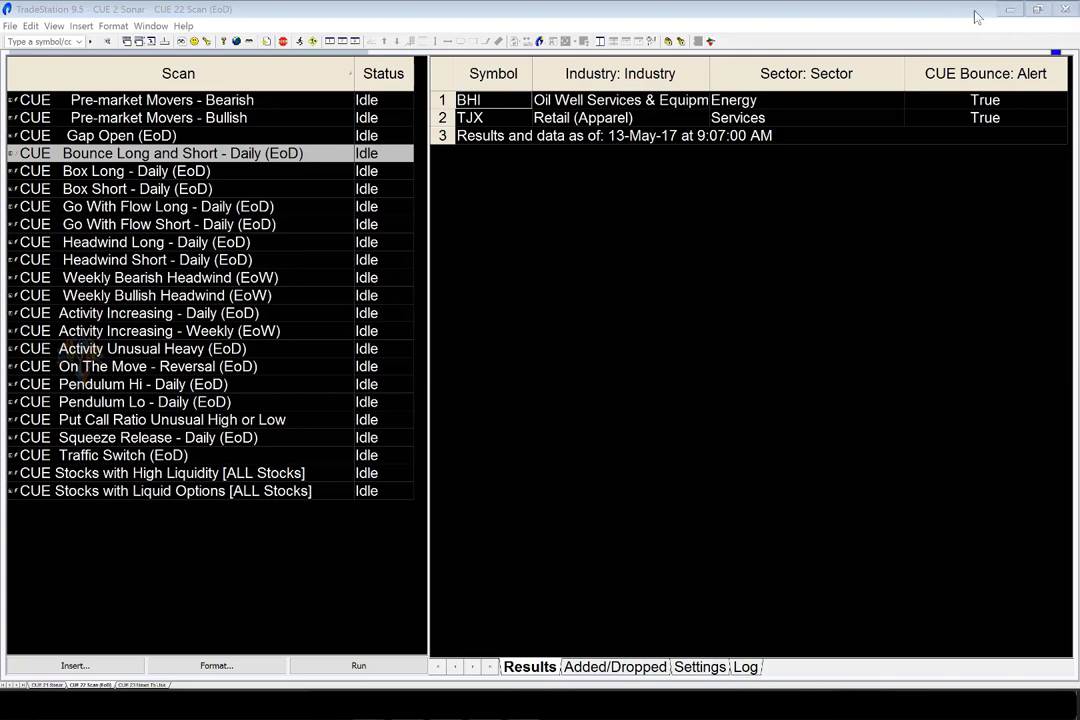
left_click(1038, 12)
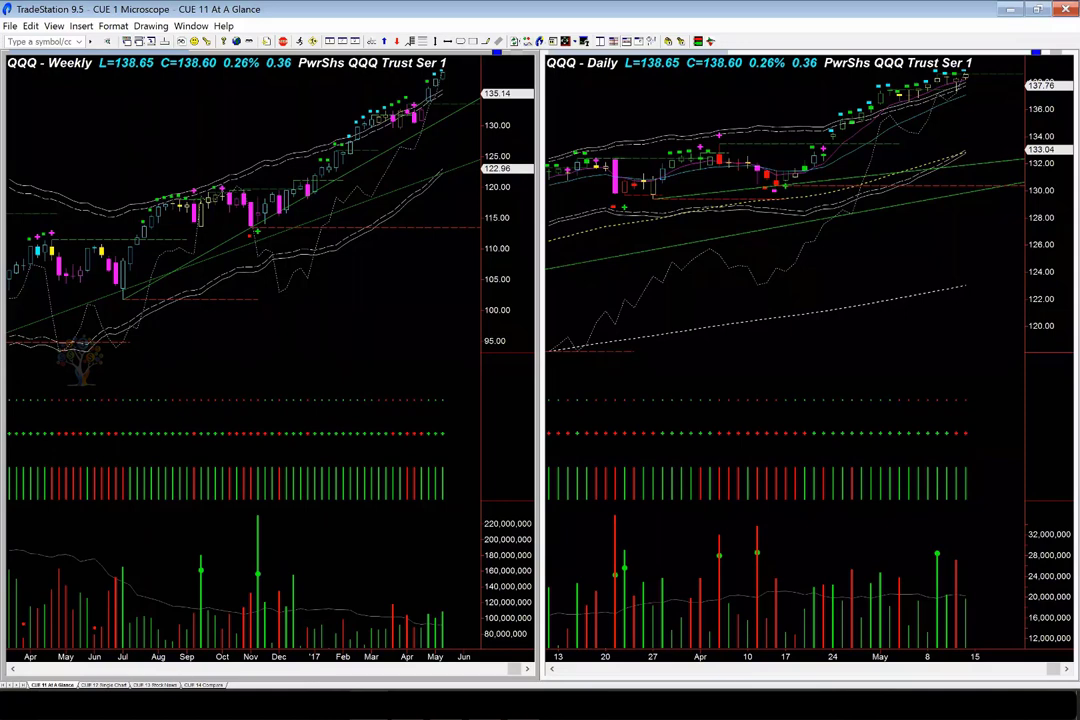
Bring up the Baker Hughes (BHI) charts from the bounce scan results, mark the latest daily candle with arrows, and clear them.
key("alt+Tab")
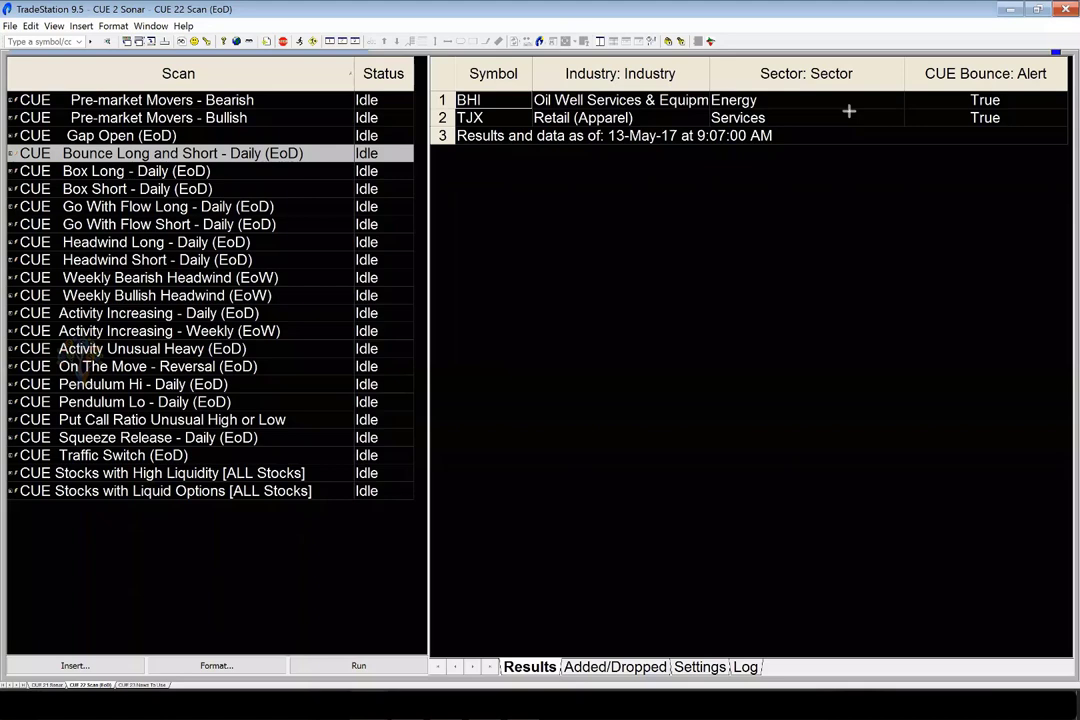
left_click_drag(849, 111, 762, 100)
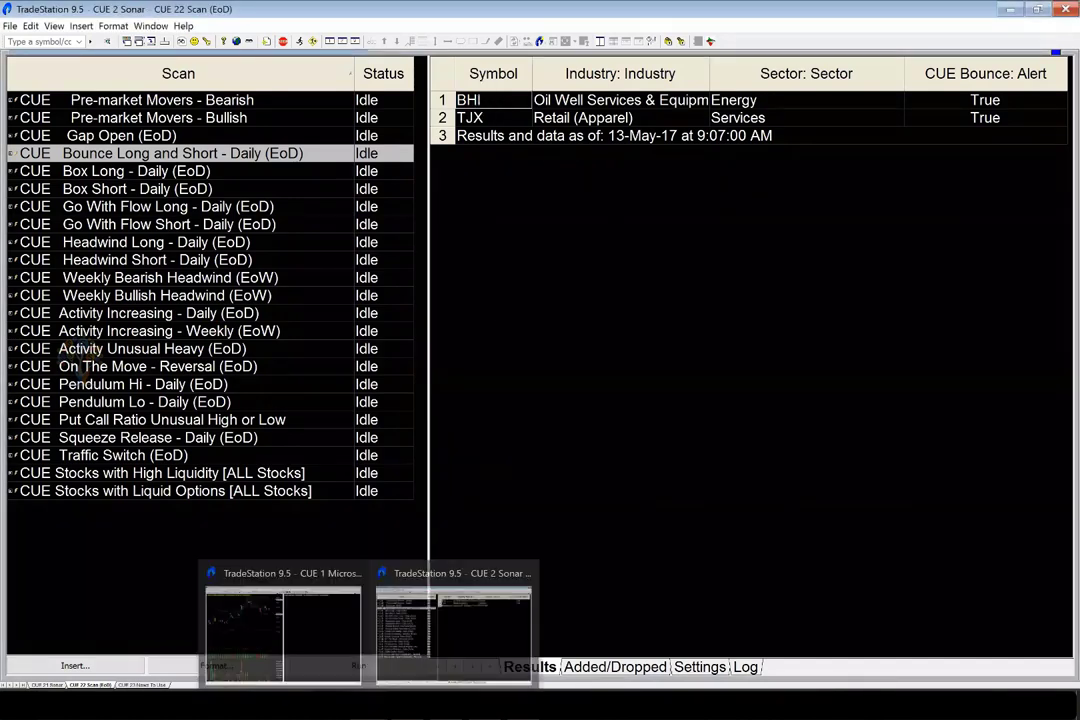
left_click(347, 656)
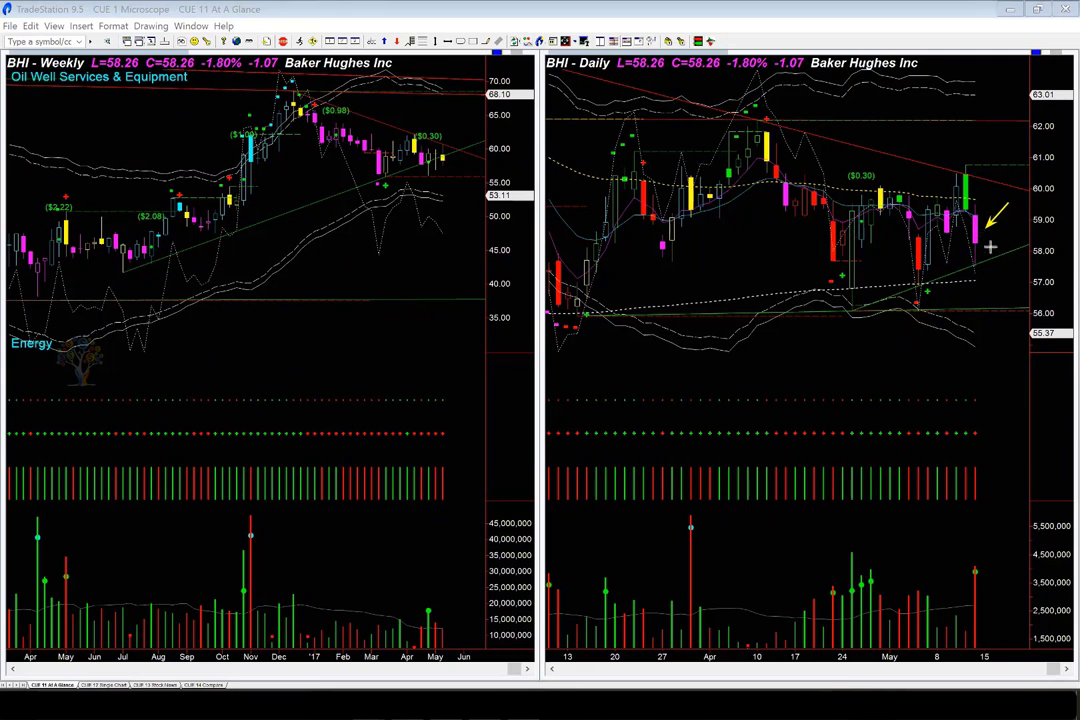
left_click_drag(993, 246, 979, 270)
key("Escape")
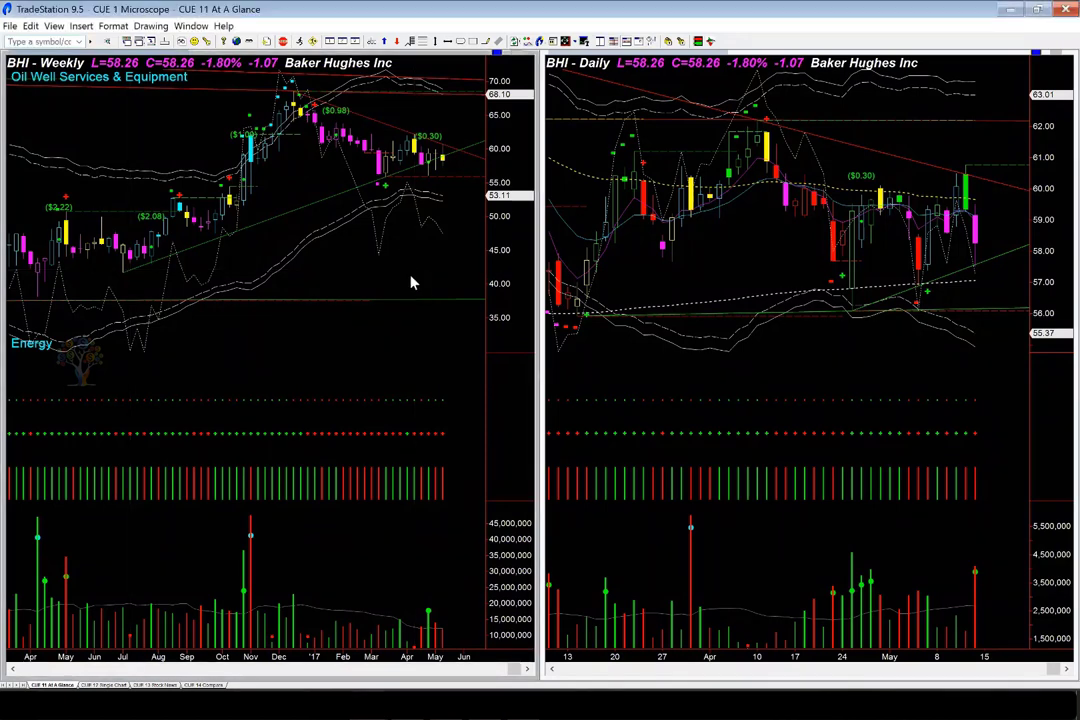
Bring up the TJX charts and mark the latest daily sell-off and the May volume bars with arrows.
key("Down")
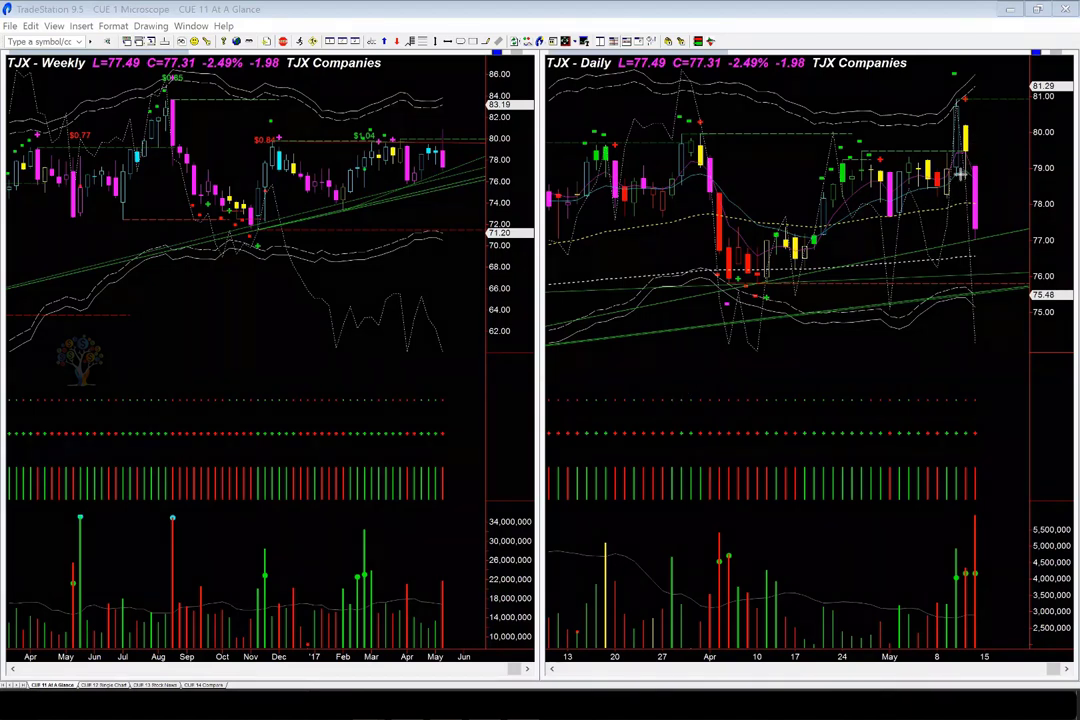
left_click_drag(958, 175, 972, 240)
mouse_move(915, 521)
left_mouse_down()
mouse_move(941, 553)
mouse_move(968, 557)
left_mouse_up()
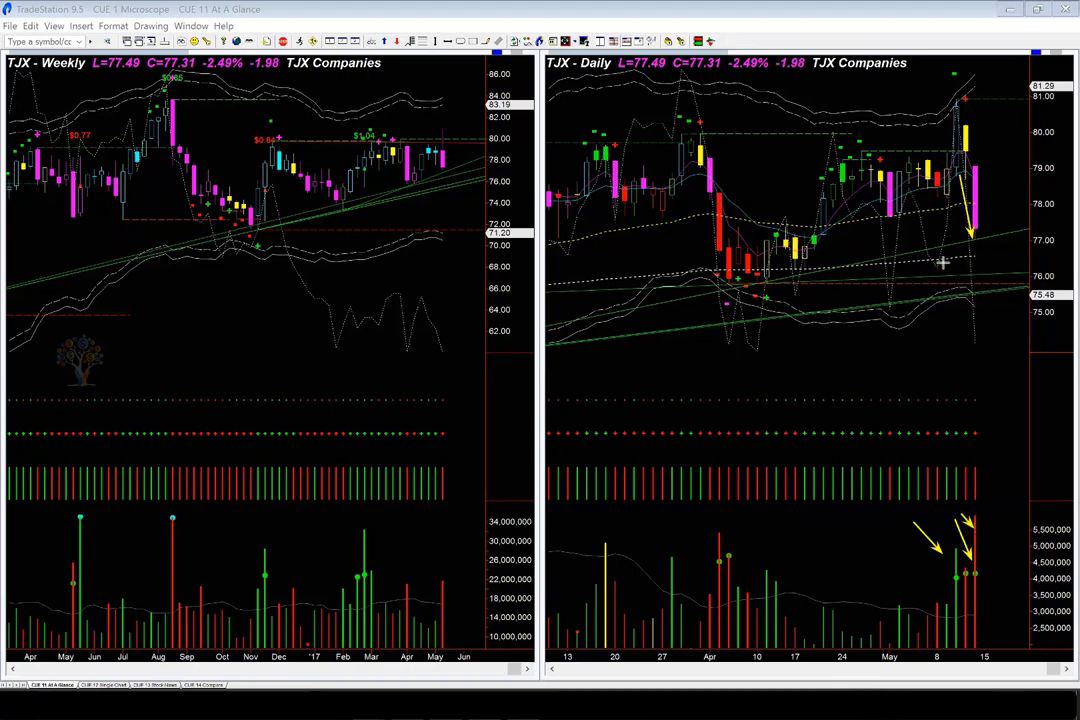
Trace the rising support line and a potential upward bounce at the latest TJX daily candle with arrows, and clear the arrows.
mouse_move(919, 260)
left_mouse_down()
mouse_move(981, 246)
mouse_move(981, 236)
mouse_move(1015, 237)
left_mouse_up()
left_click_drag(996, 227, 1003, 212)
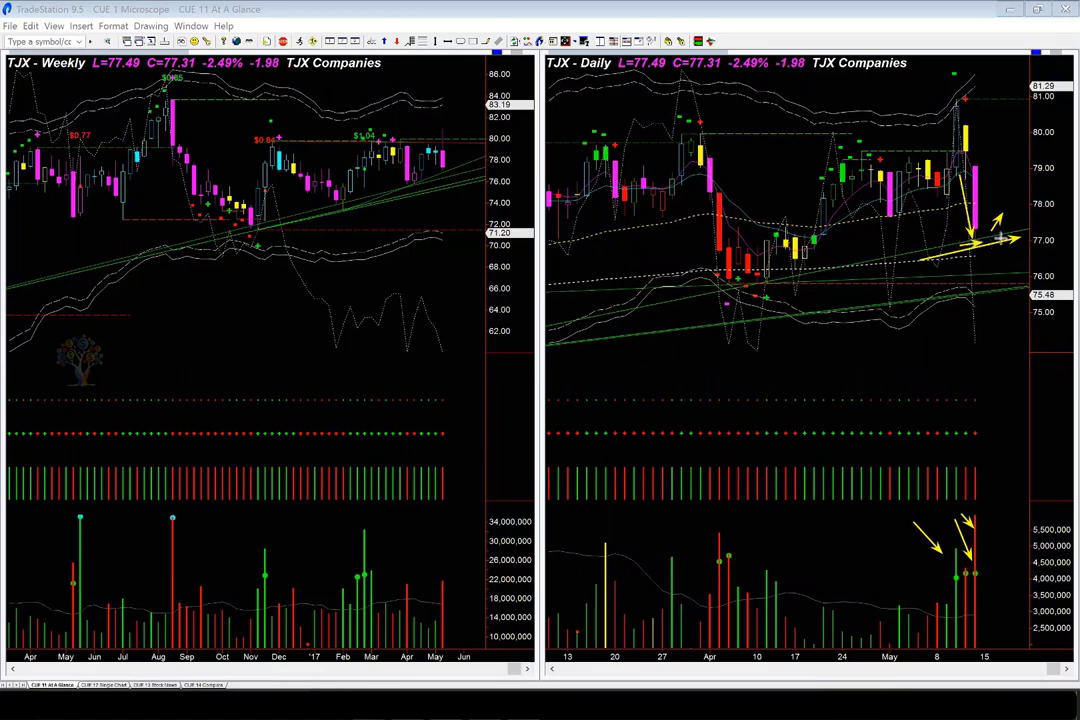
left_click_drag(958, 246, 1008, 236)
left_click_drag(985, 236, 1000, 214)
key("Escape")
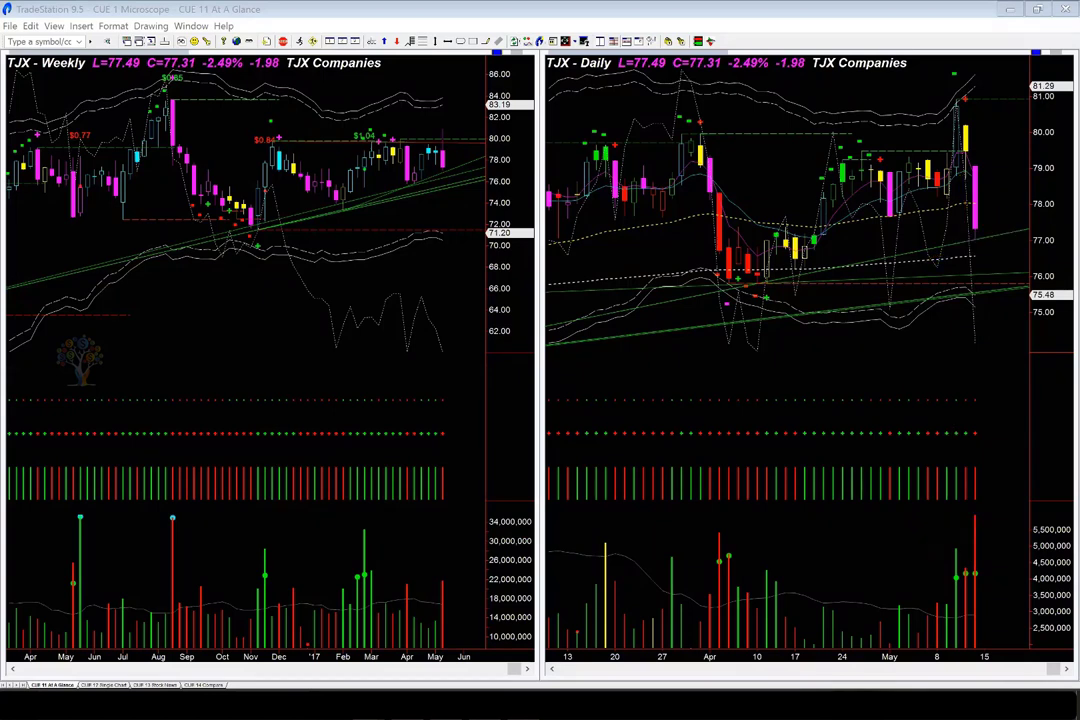
Load the symbol MAT in the At A Glance weekly and daily charts.
left_click(277, 375)
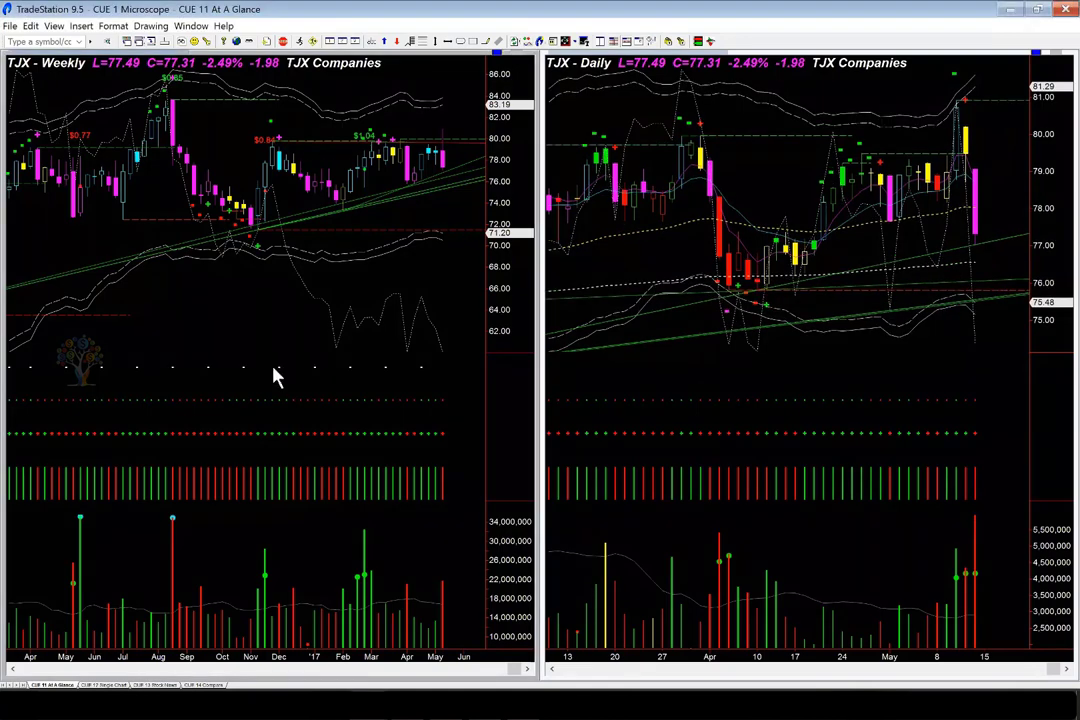
type("MAT")
key("Return")
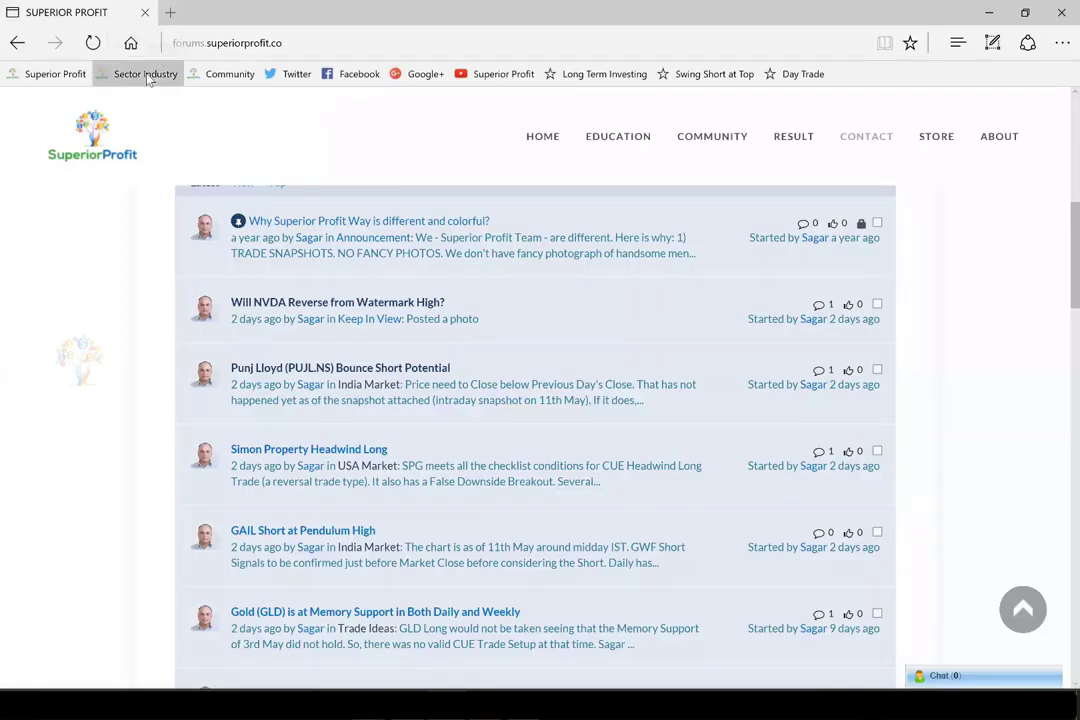
Switch to the browser, download the Industry Analysis spreadsheet from the Superior Profit Sector & Industry page, and open it in Excel.
left_click(146, 74)
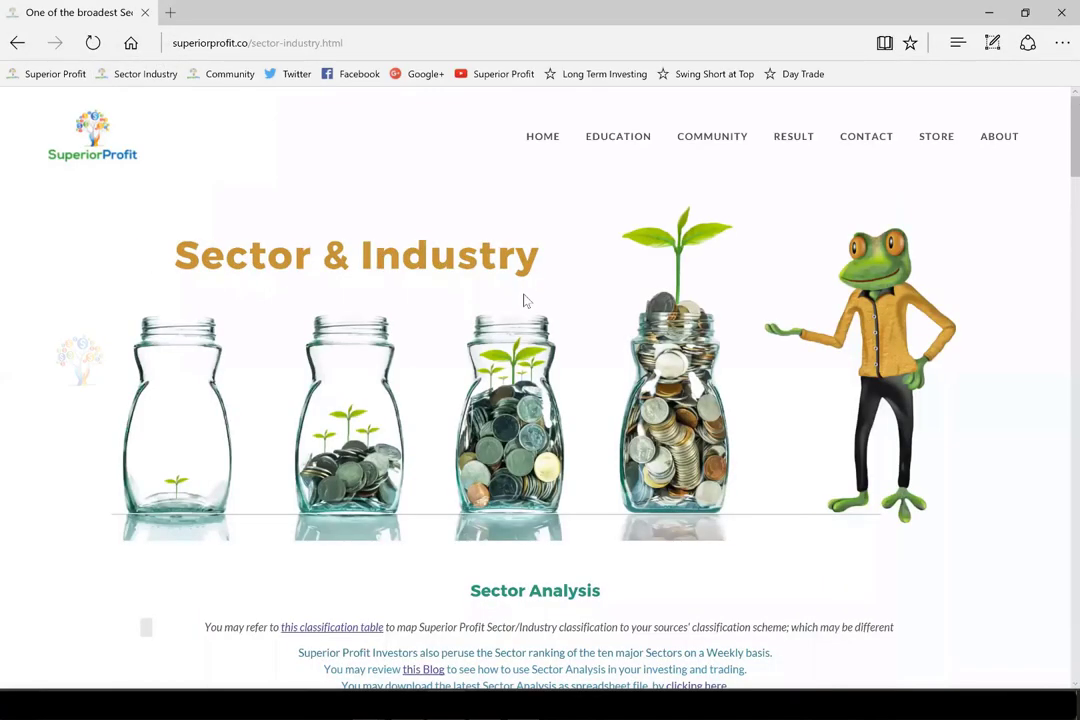
scroll(699, 580, "down", 7)
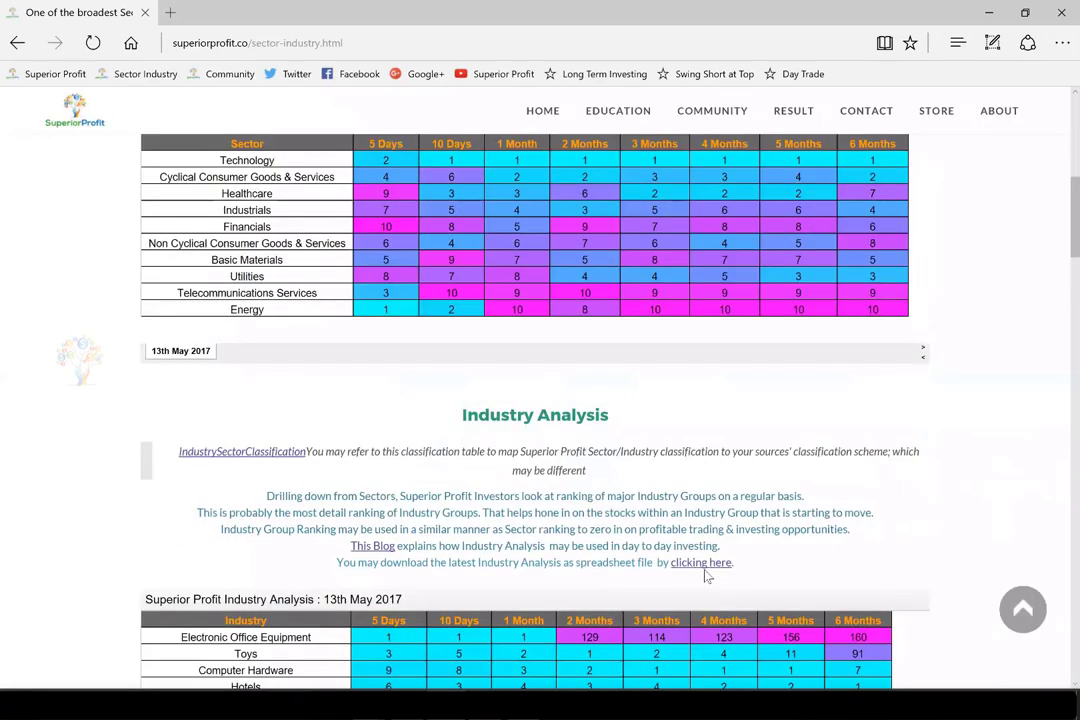
left_click(708, 566)
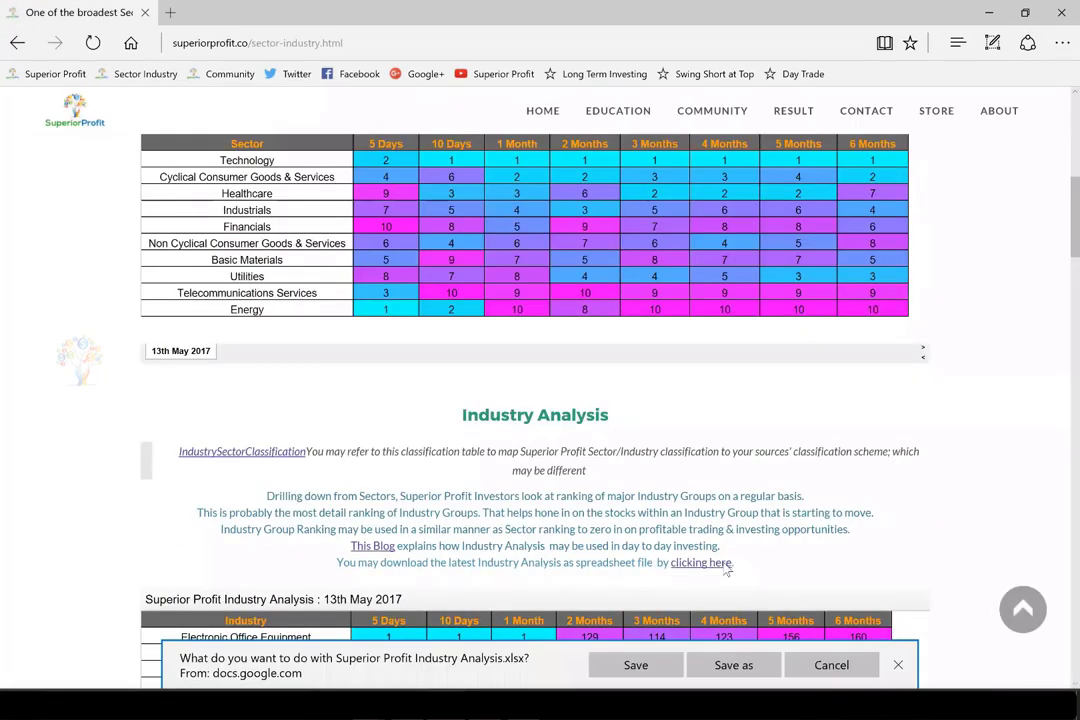
left_click(636, 665)
left_click(630, 667)
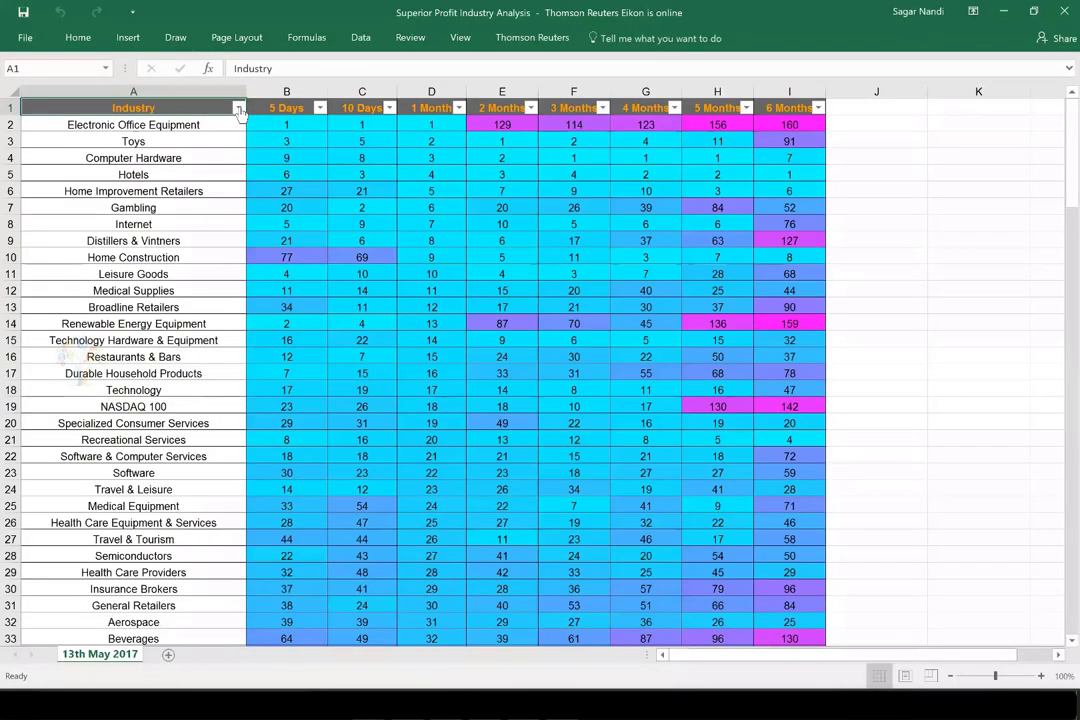
Filter the Industry column for "toy" so that only the Toys row is listed.
left_click(238, 107)
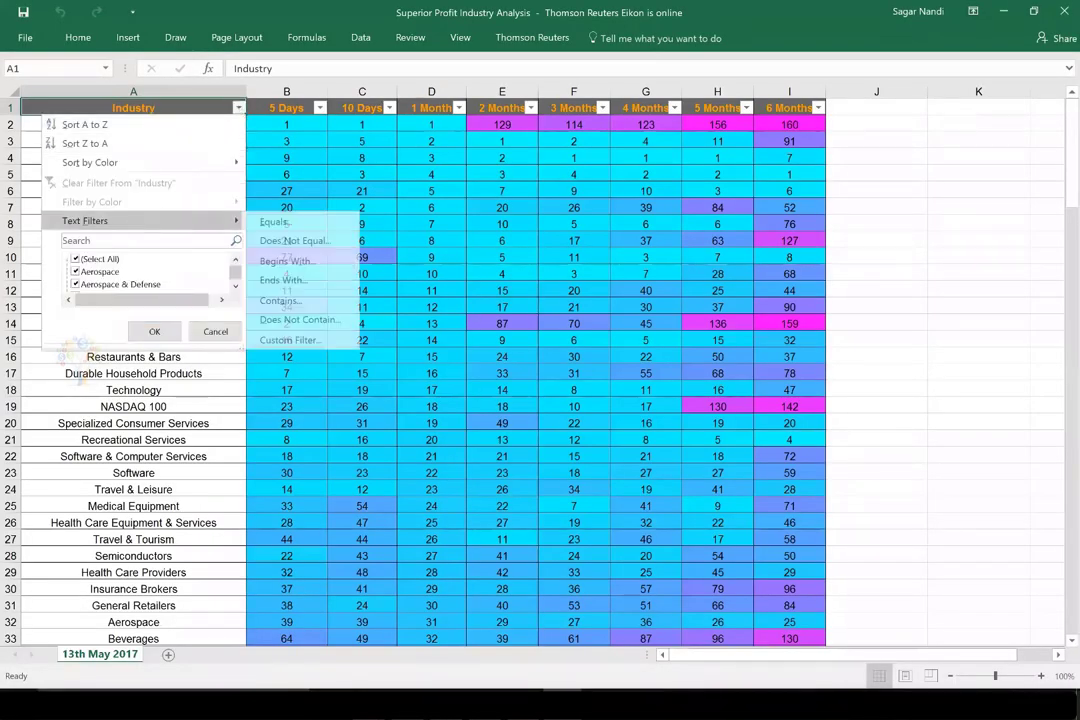
left_click(138, 241)
type("toy")
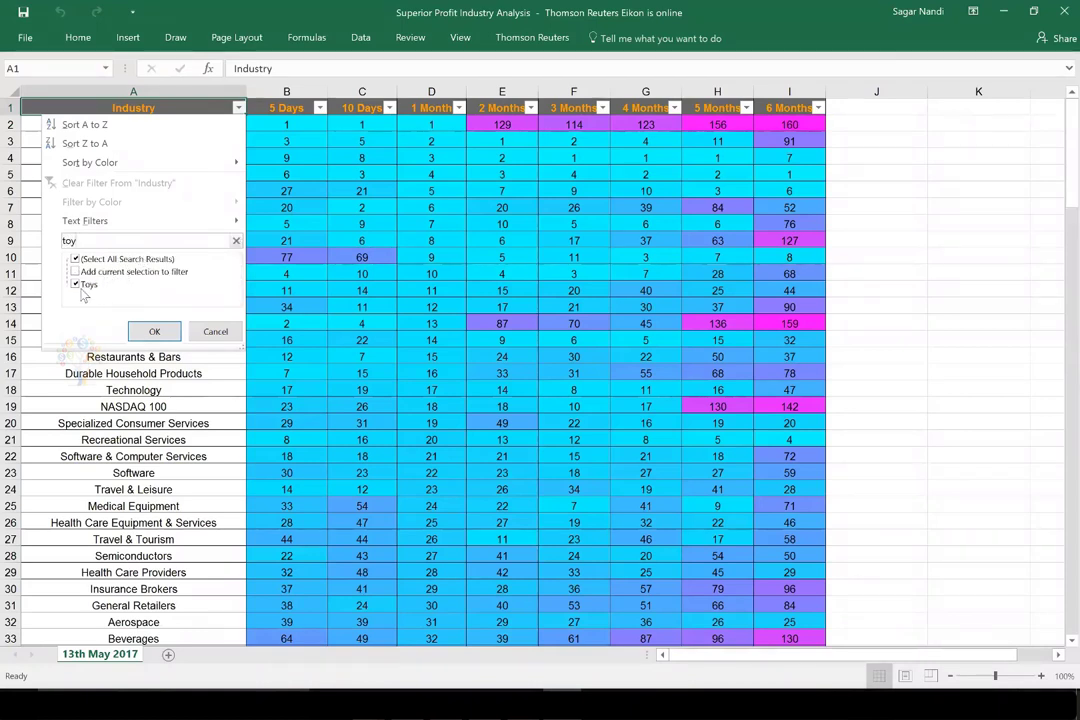
left_click(149, 332)
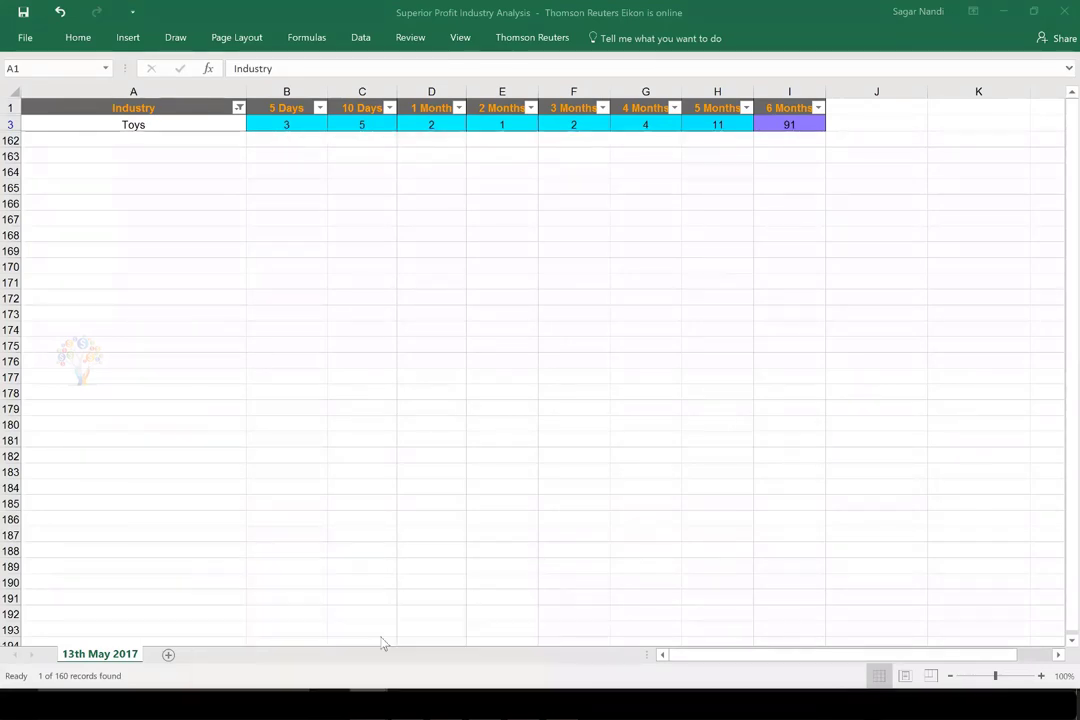
Return to the TradeStation MAT charts and mark the weekly downtrend, rising support line, latest candle and recent high-volume bars with arrows.
mouse_move(368, 705)
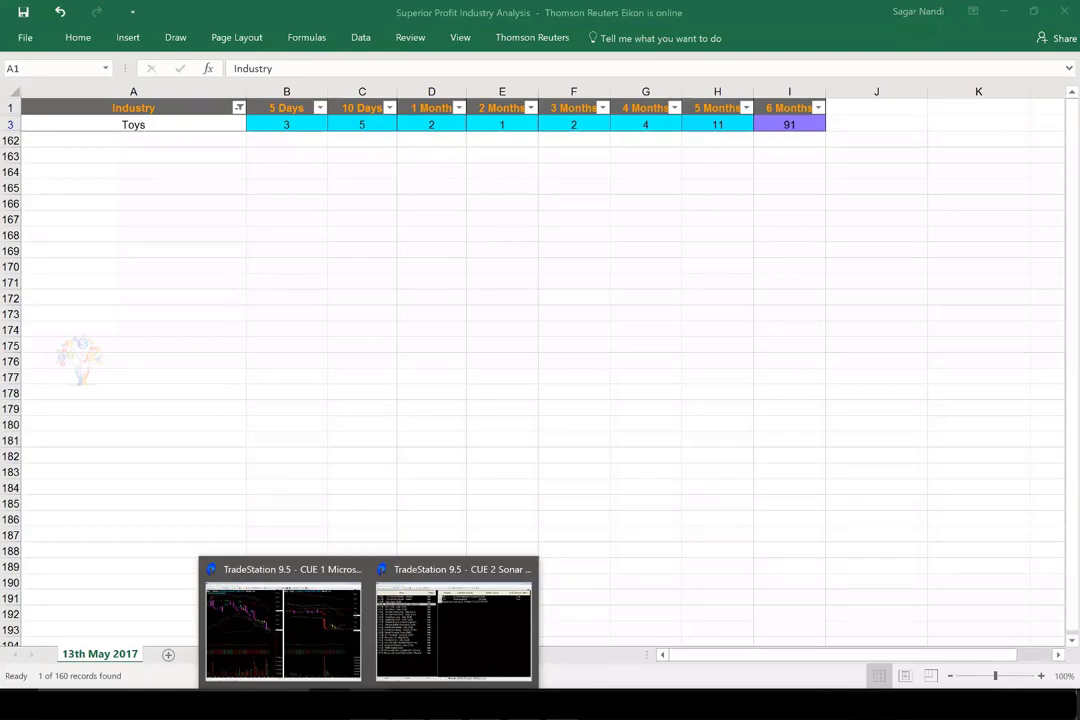
left_click(283, 628)
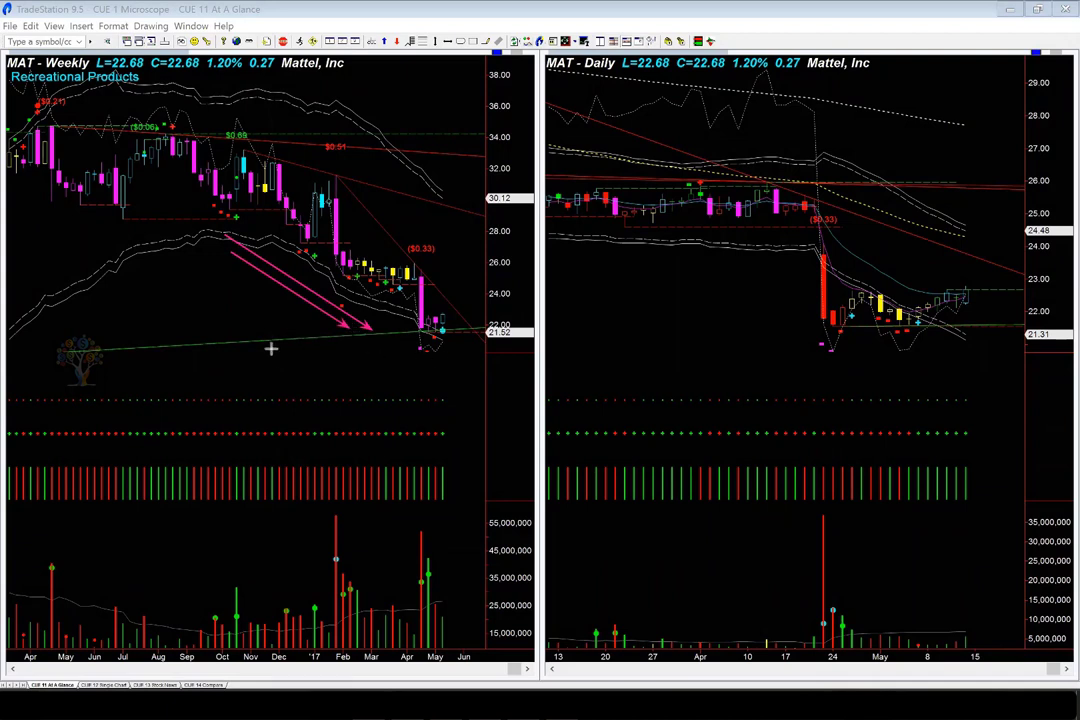
left_click_drag(272, 347, 470, 338)
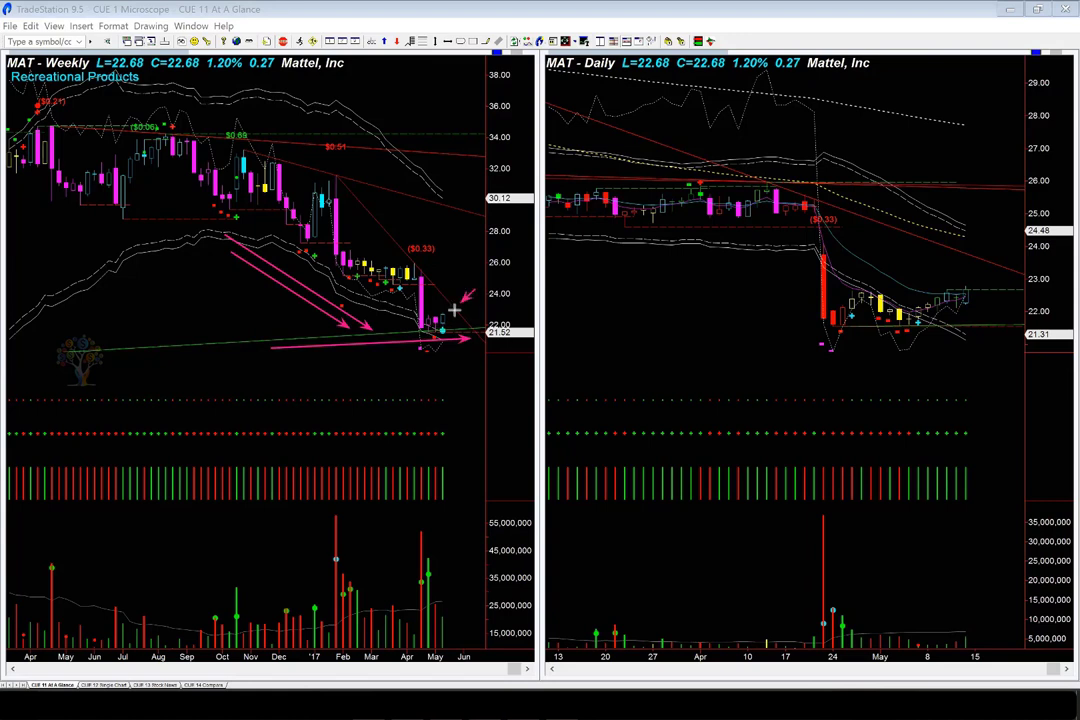
left_click_drag(474, 290, 450, 316)
left_click_drag(401, 367, 441, 341)
left_click_drag(374, 518, 429, 553)
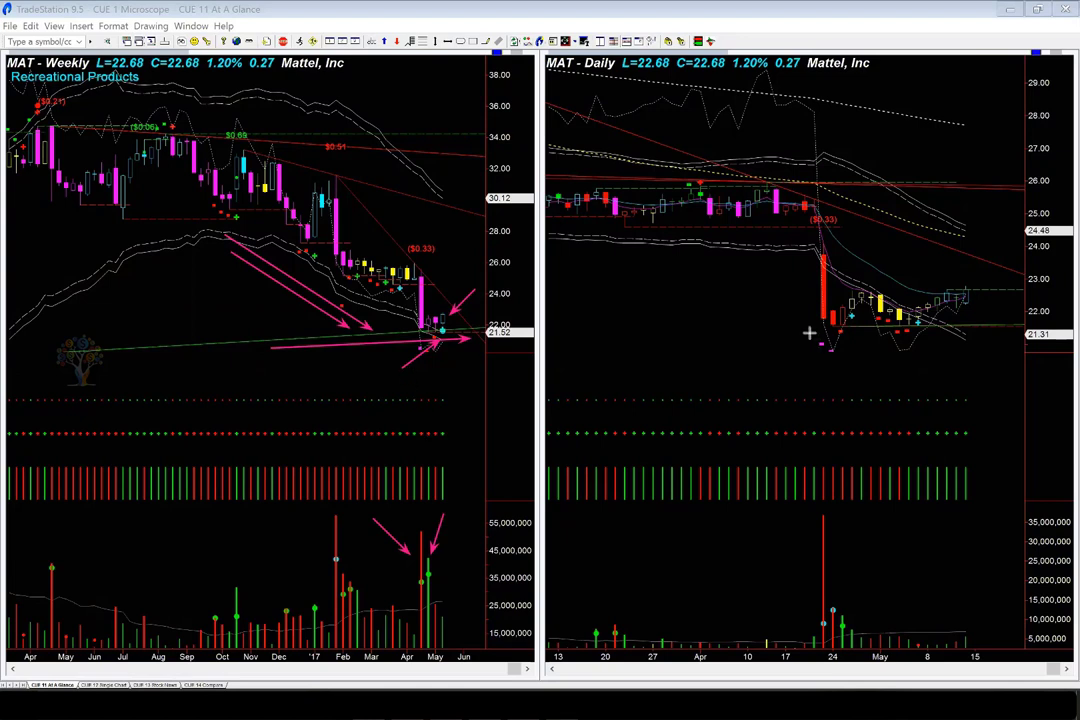
Mark the April drop and horizontal support on the MAT daily chart, and retrace the weekly support line with an arrow.
mouse_move(790, 226)
left_mouse_down()
mouse_move(817, 330)
mouse_move(997, 334)
left_mouse_up()
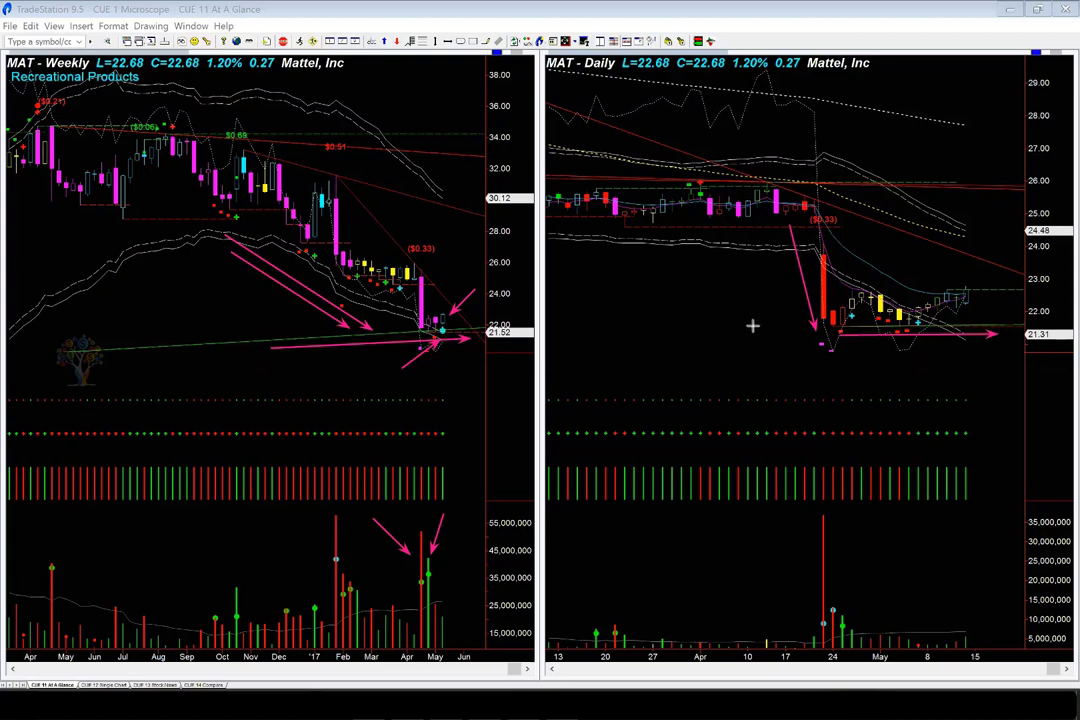
left_click_drag(752, 325, 897, 325)
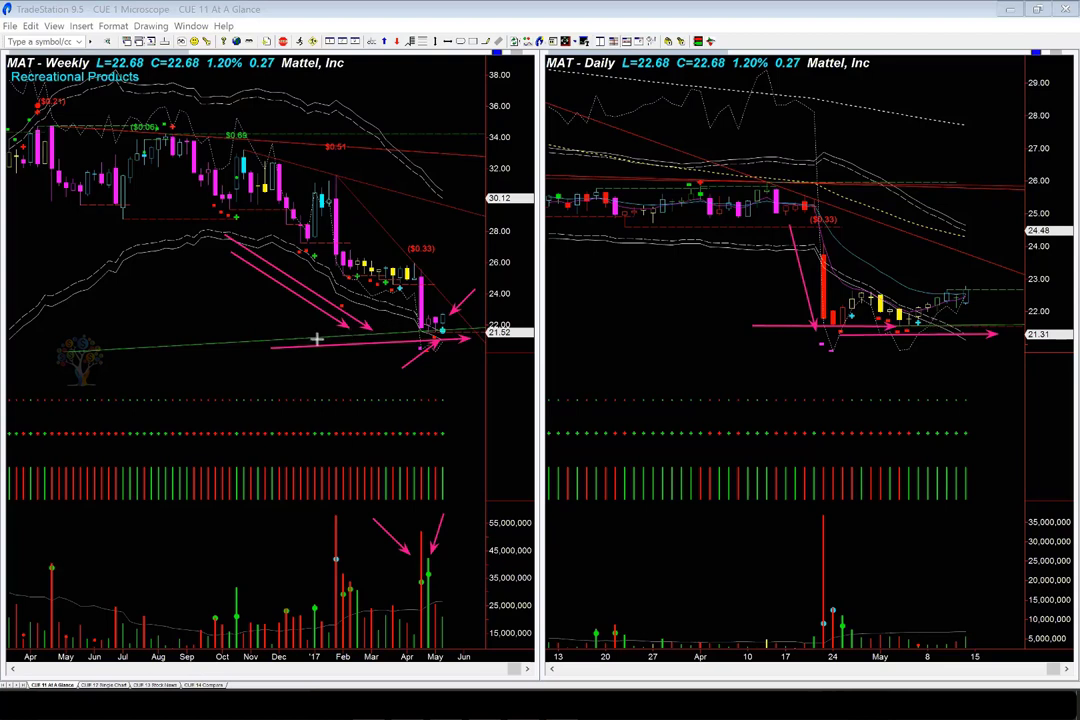
left_click_drag(318, 340, 474, 334)
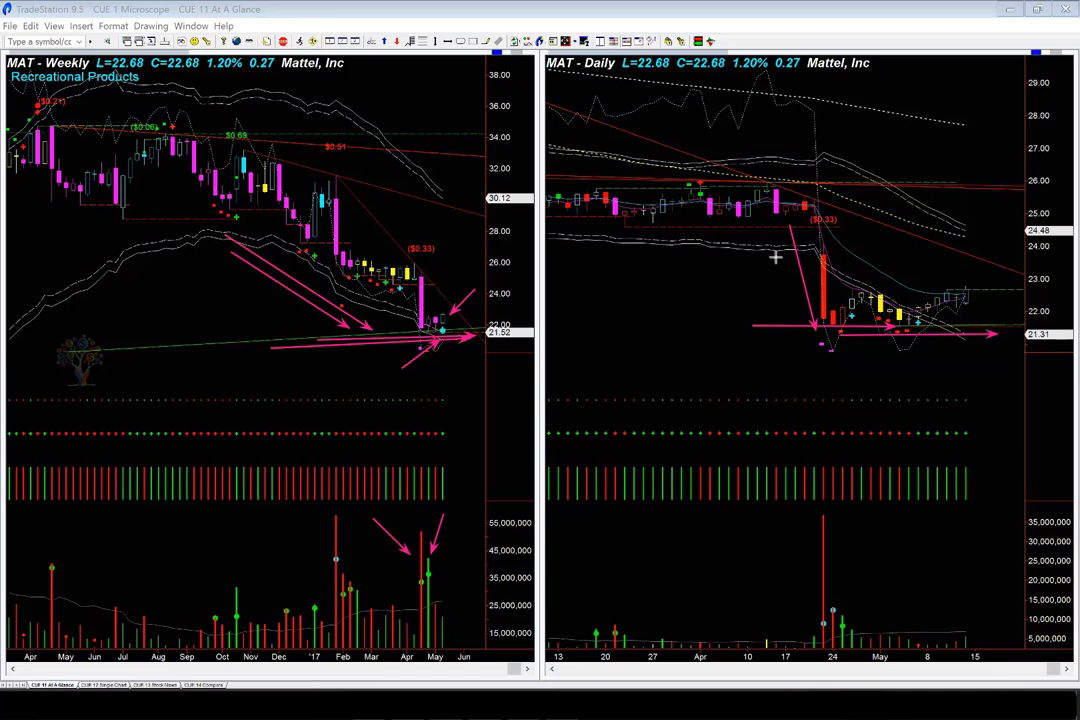
Mark the April gap-down candle, its volume spike and the support levels on the MAT charts with arrows, and clear all arrows.
left_click_drag(775, 257, 813, 328)
left_click_drag(762, 292, 812, 338)
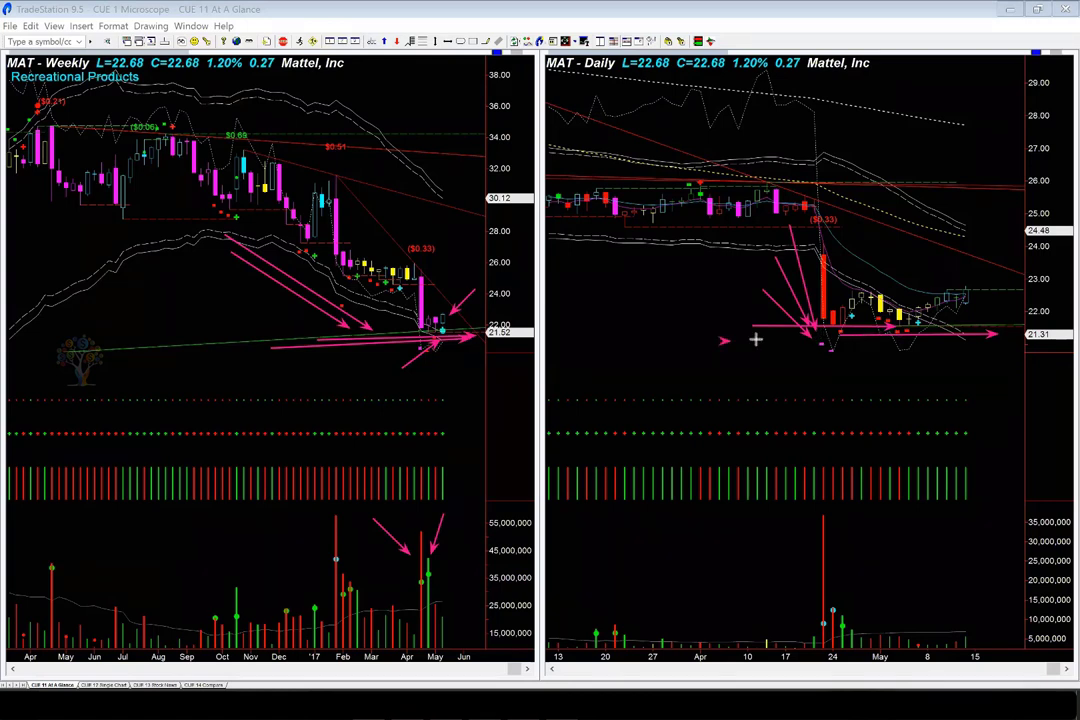
left_click(810, 341)
left_click_drag(218, 352, 325, 344)
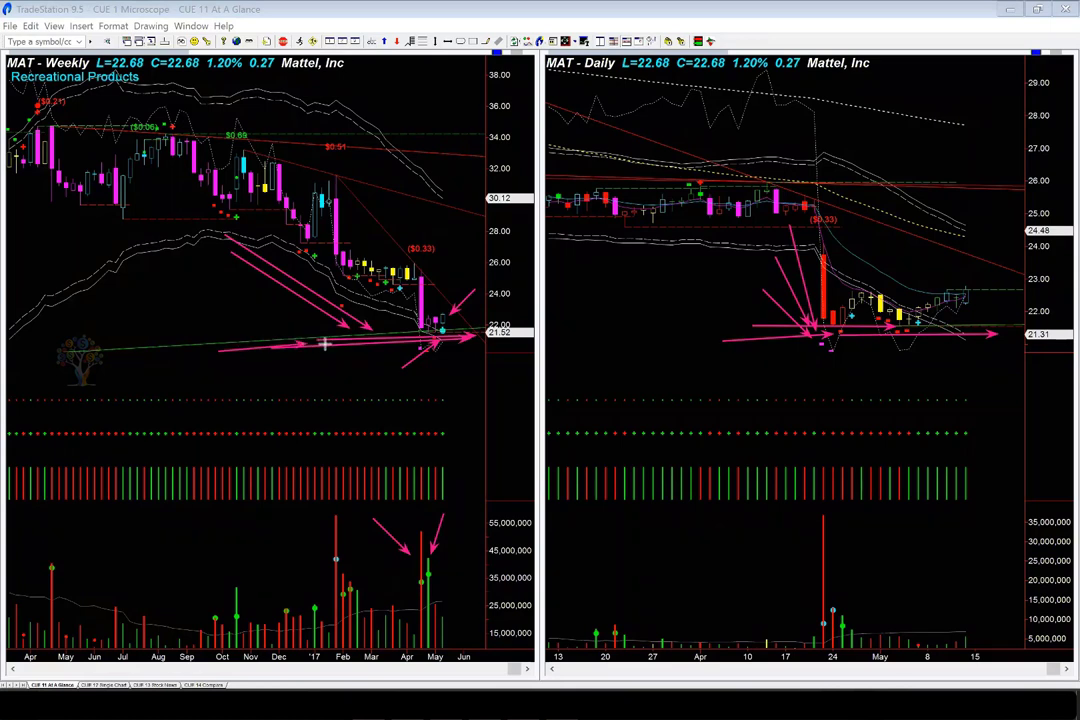
left_click_drag(770, 241, 810, 307)
left_click_drag(785, 528, 818, 595)
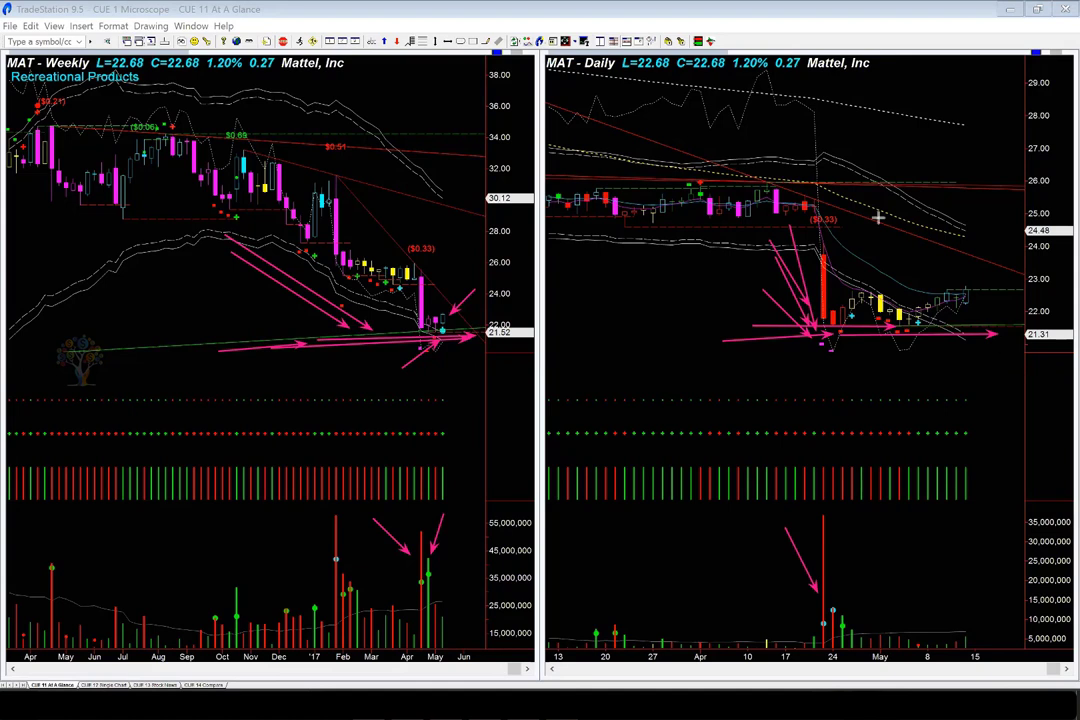
key("Escape")
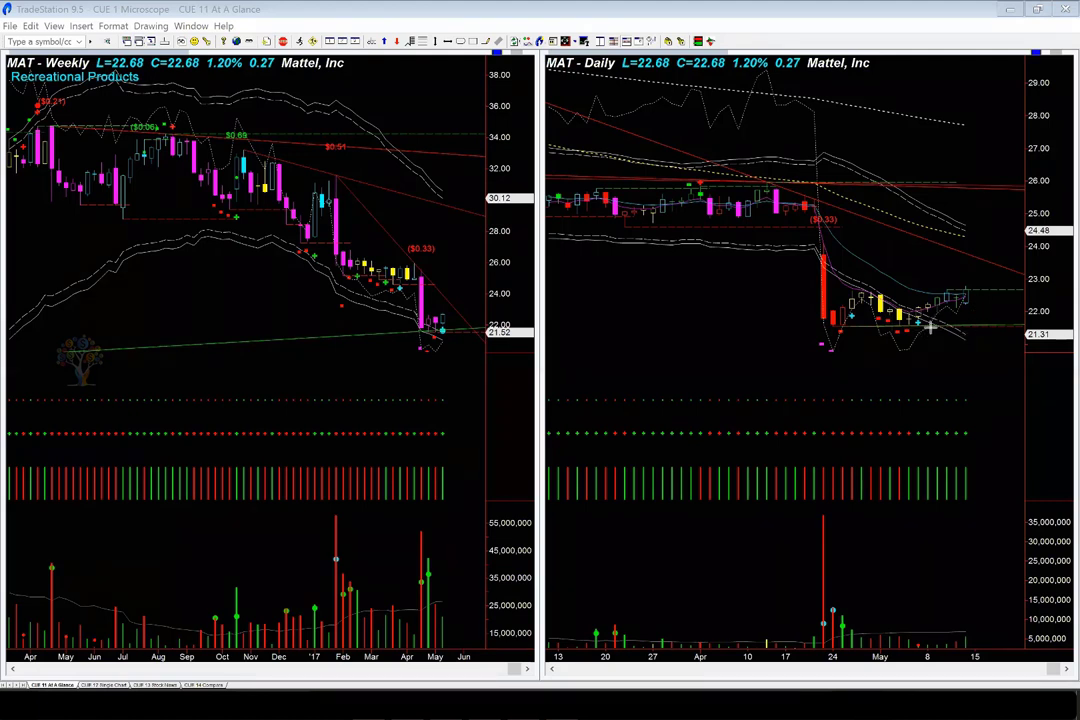
Mark the support level, the recent rise and a potential upward move on the MAT daily chart with arrows.
left_click_drag(930, 327, 998, 300)
left_click_drag(872, 337, 977, 336)
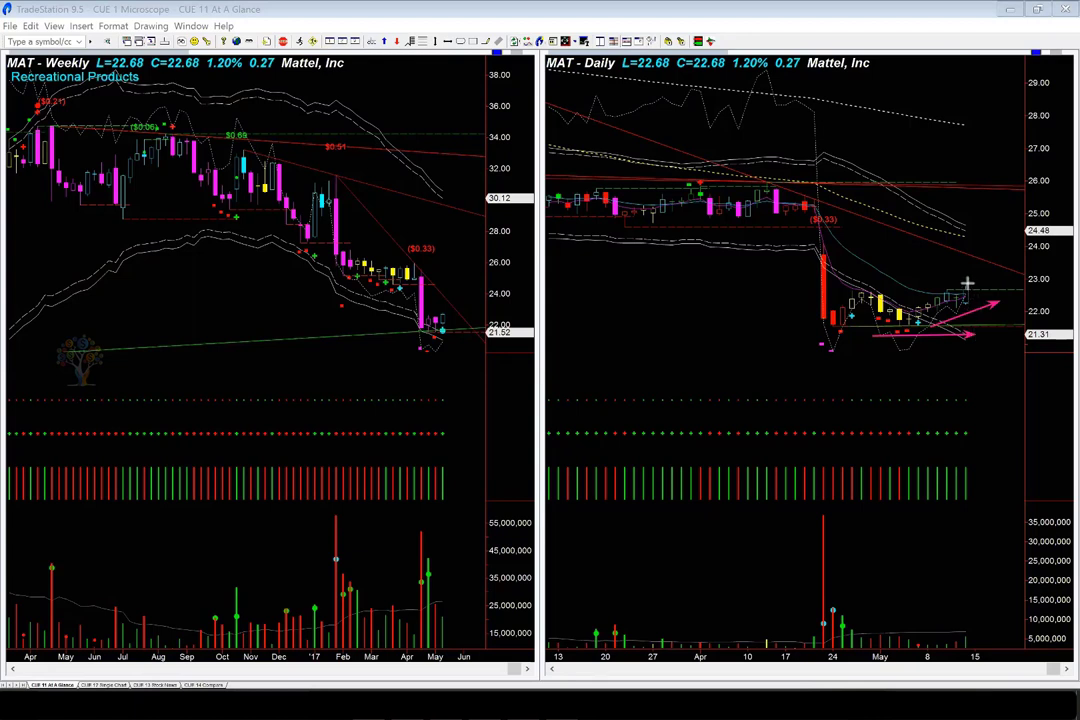
left_click_drag(974, 290, 1015, 181)
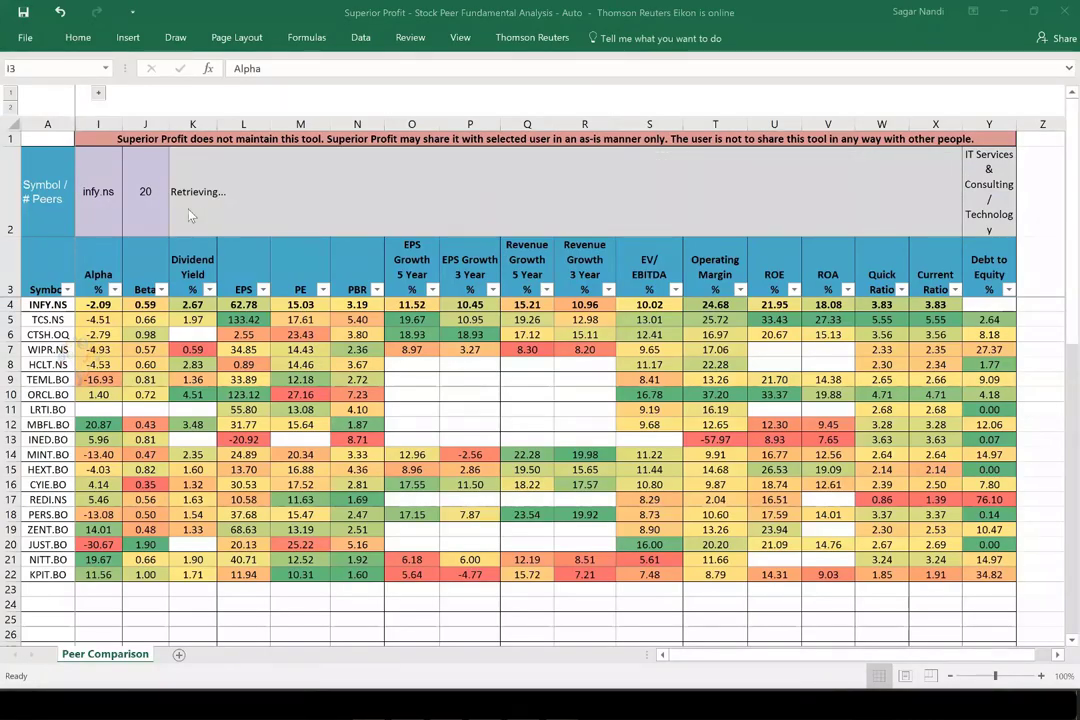
Switch to the Stock Peer Fundamental Analysis workbook in Excel and set the peer comparison symbol in cell I2 to mat.
left_click(99, 201)
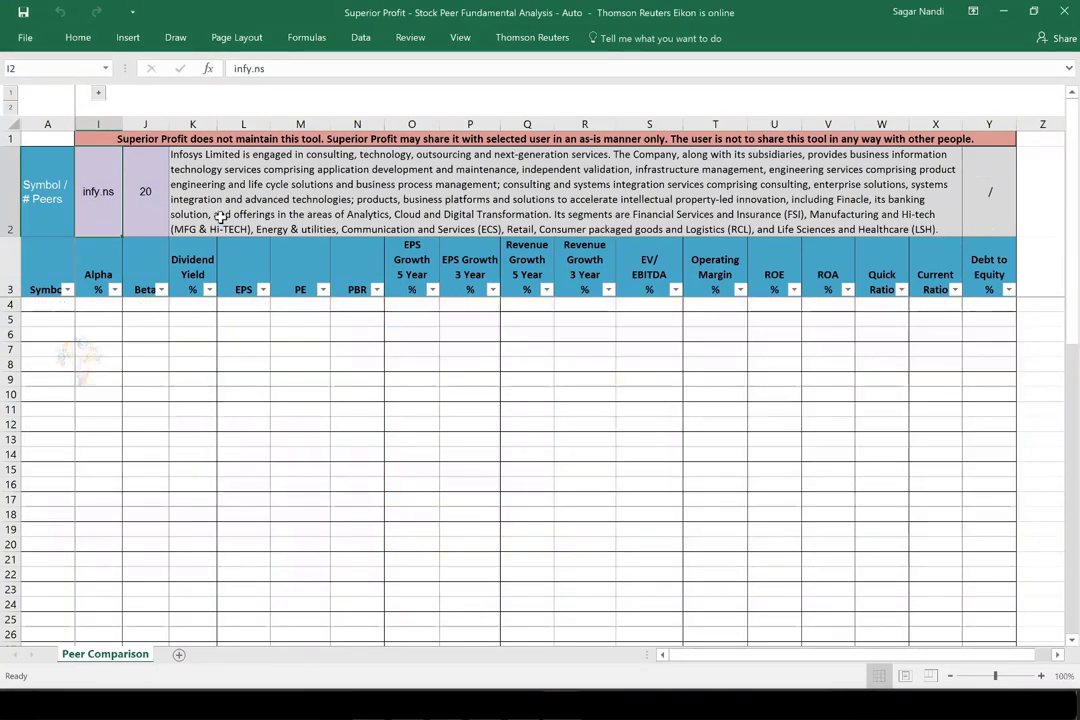
type("mat")
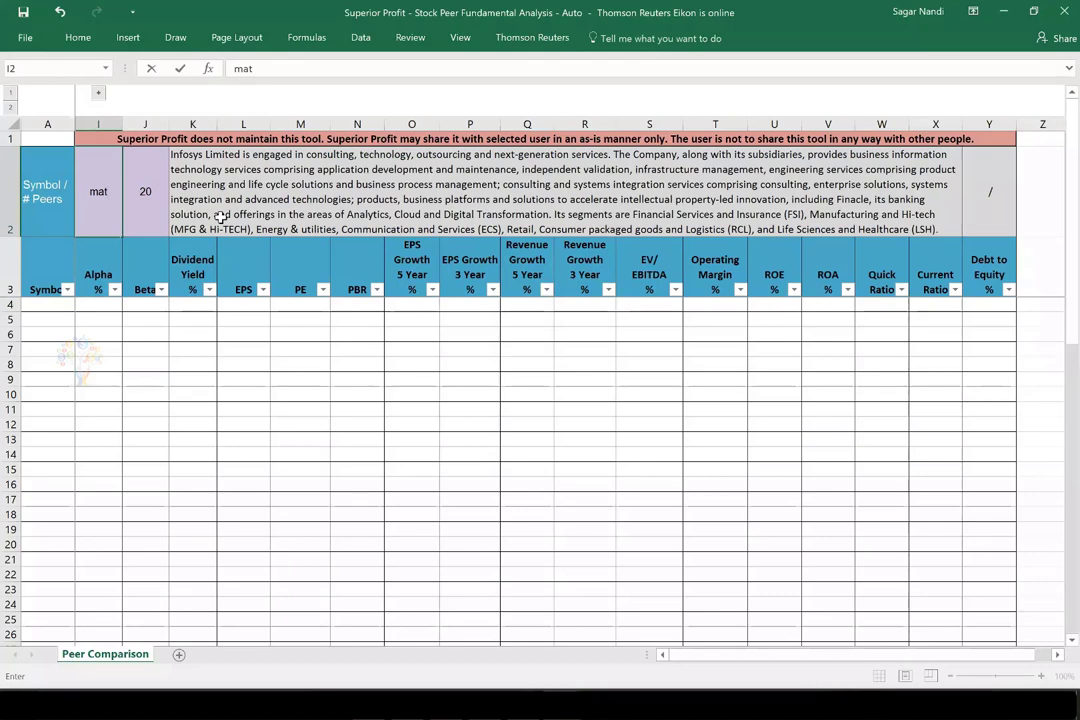
key("Return")
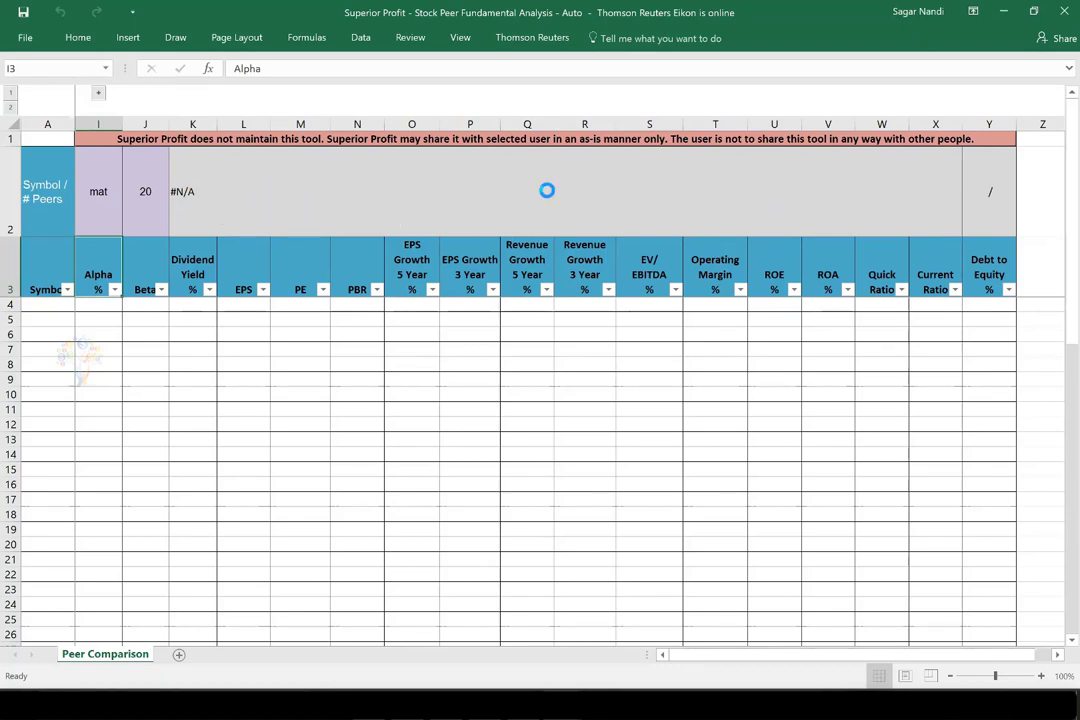
Set the peer comparison symbol in cell I2 to mat.o.
left_click(100, 201)
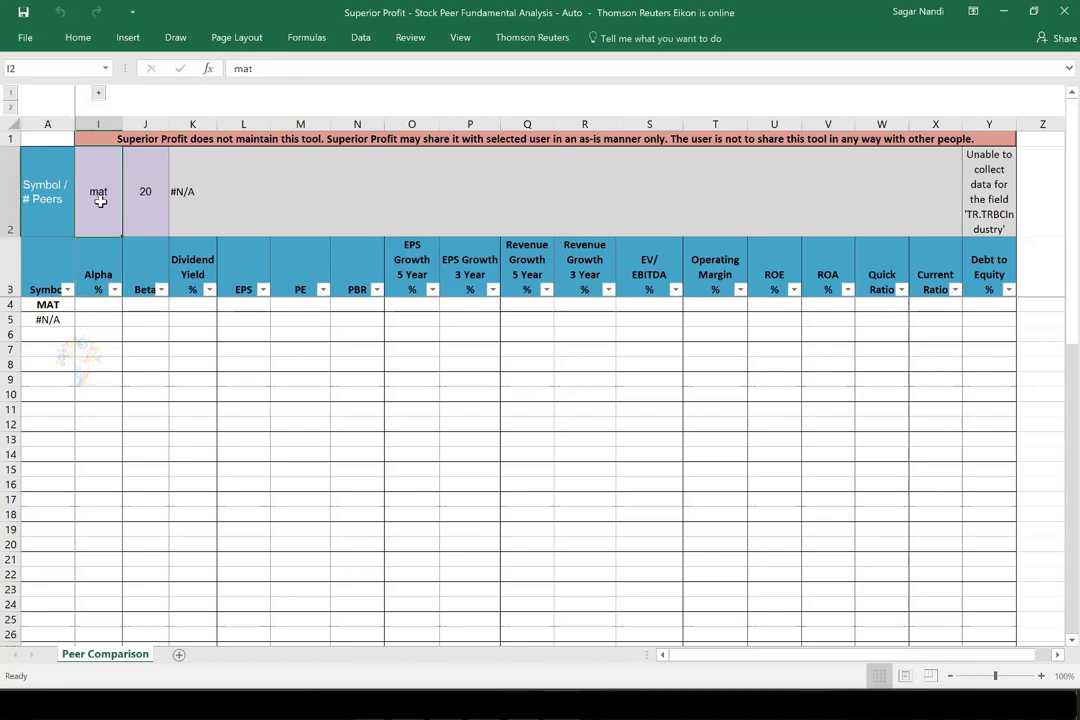
key("F2")
type(".o")
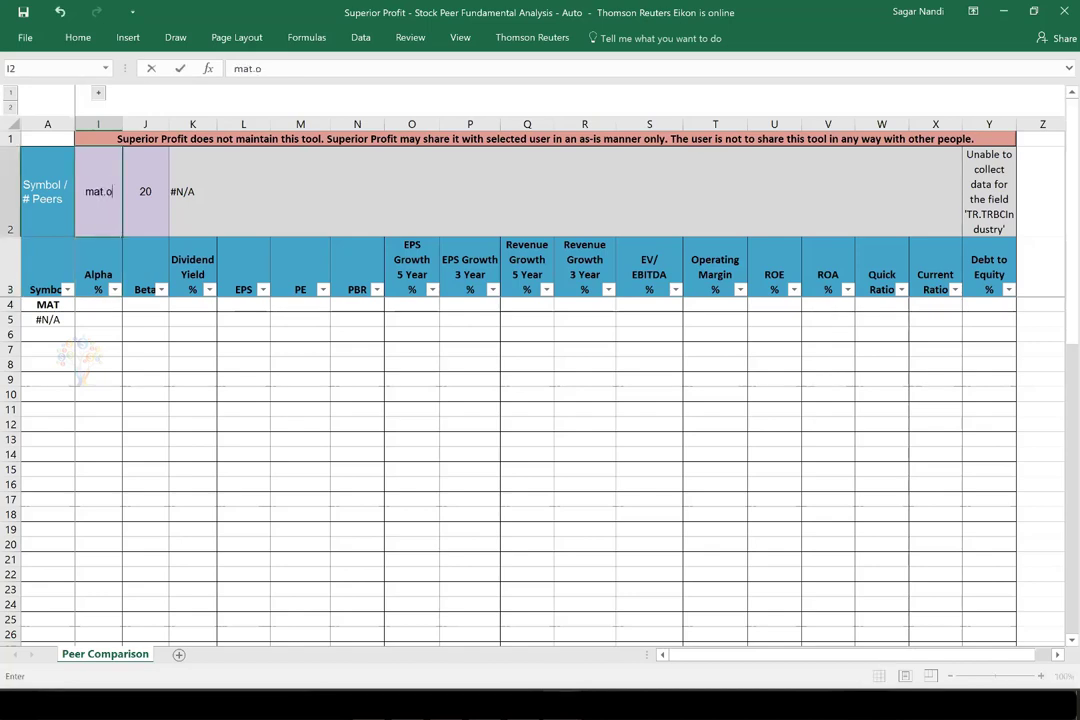
key("Return")
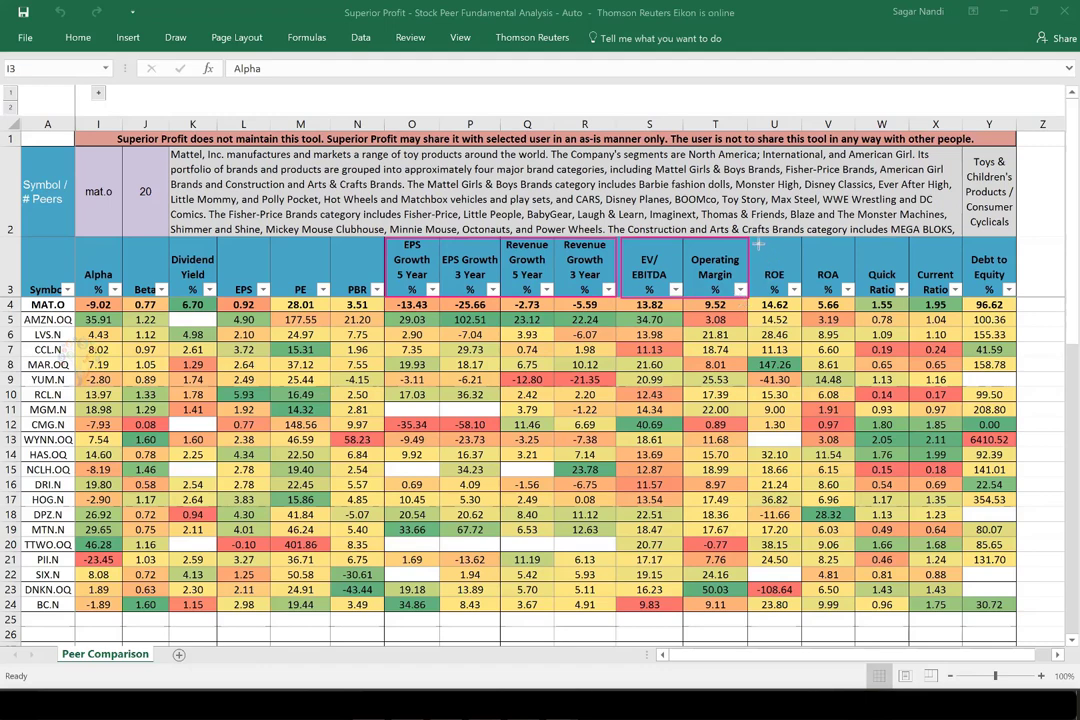
Outline the ROE, ROA, Quick Ratio, Current Ratio, Debt to Equity and PE headers and both input cells, and mark MAT.O's ratios with an arrow.
left_click_drag(751, 241, 854, 297)
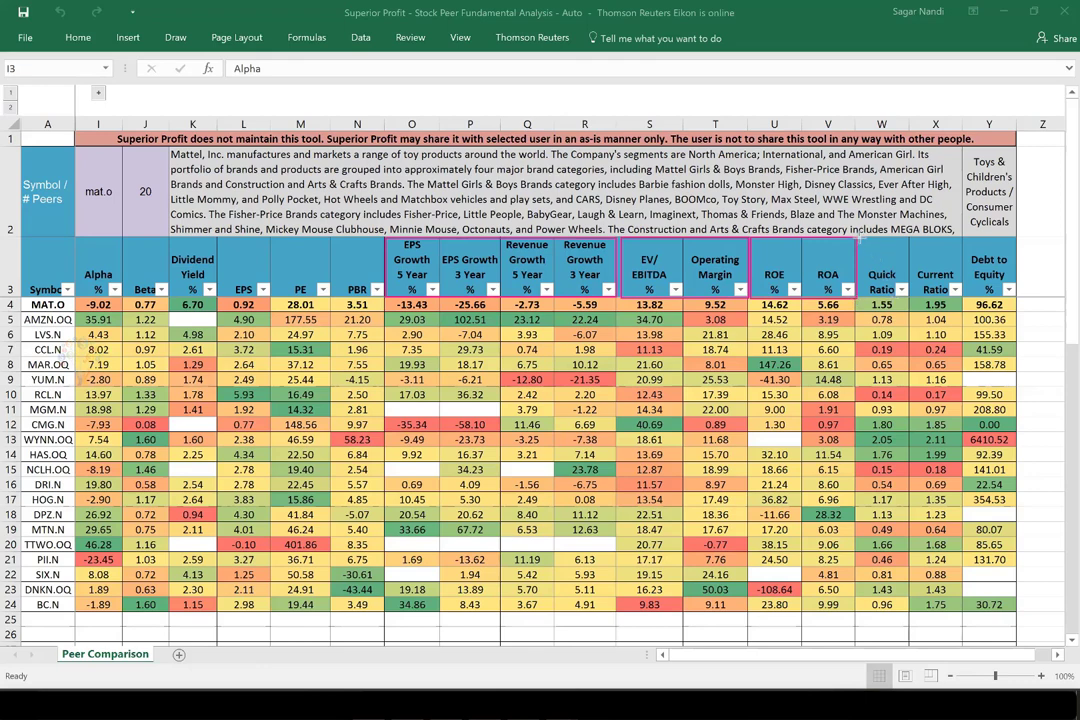
mouse_move(858, 236)
left_mouse_down()
mouse_move(960, 298)
mouse_move(911, 281)
left_mouse_up()
left_click_drag(912, 237, 1000, 298)
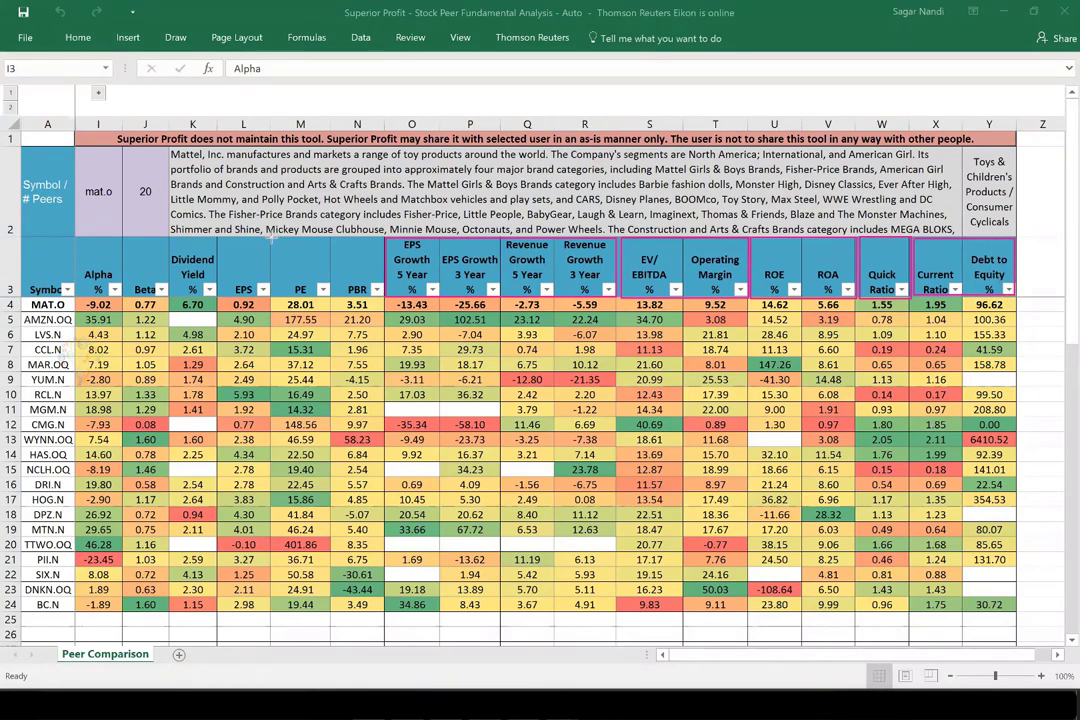
left_click_drag(271, 240, 330, 297)
left_click_drag(76, 157, 125, 213)
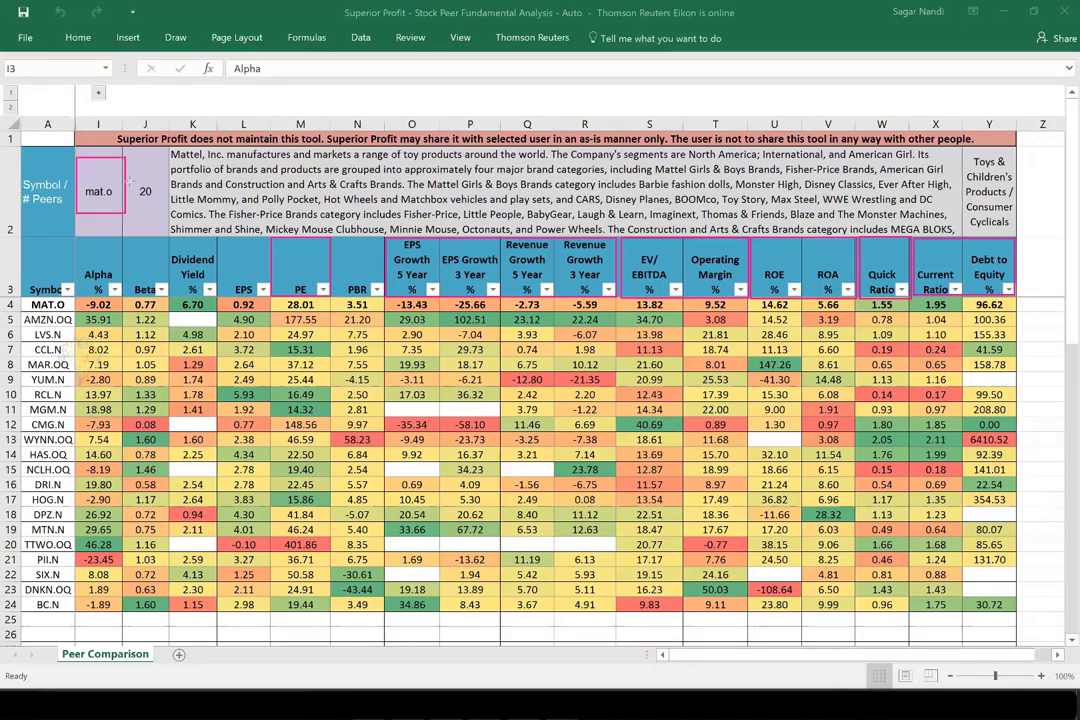
left_click_drag(128, 158, 167, 220)
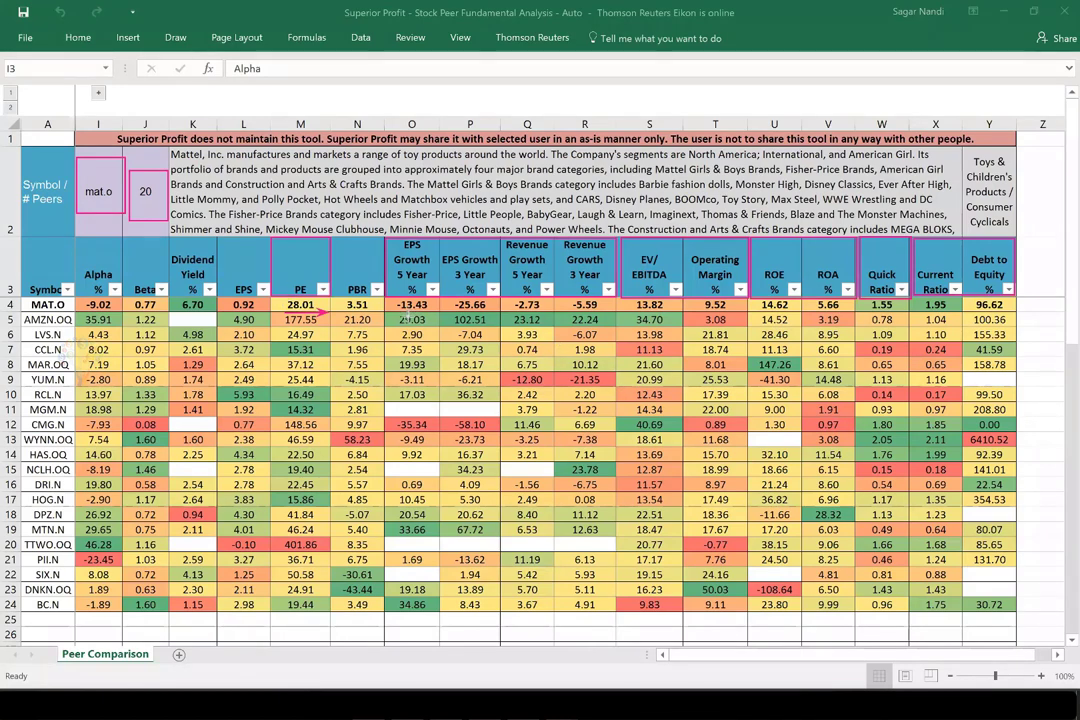
left_click_drag(692, 318, 866, 313)
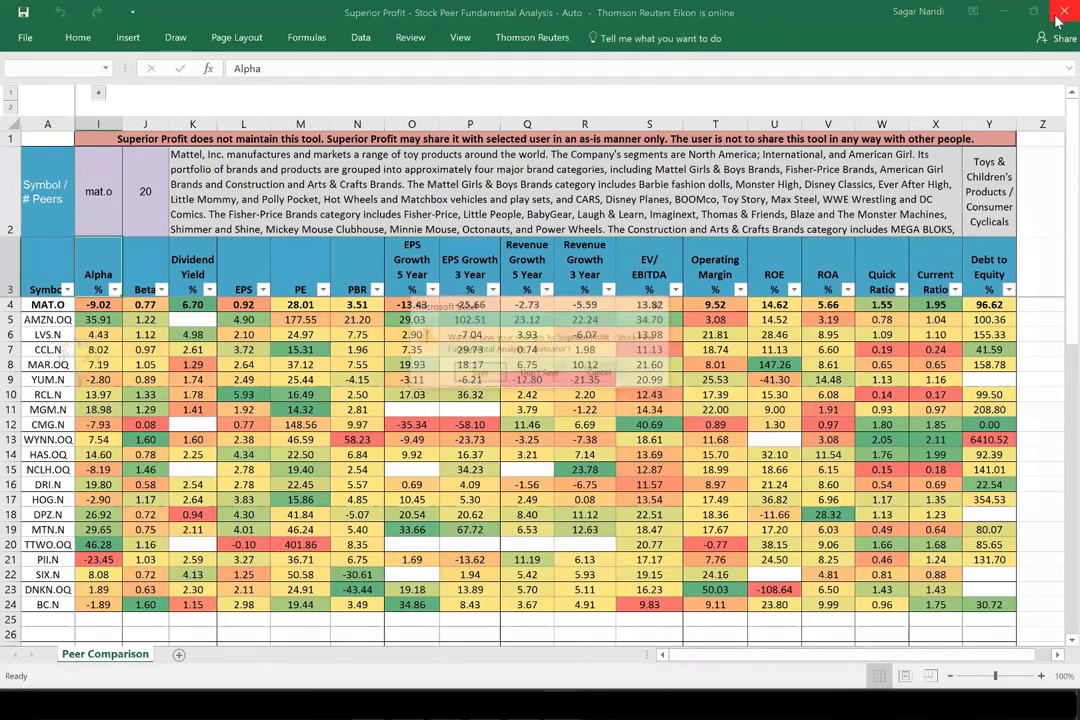
Close the peer analysis workbook without saving and switch to the Superior Profit Industry Analysis workbook.
key("alt+F4")
left_click(556, 374)
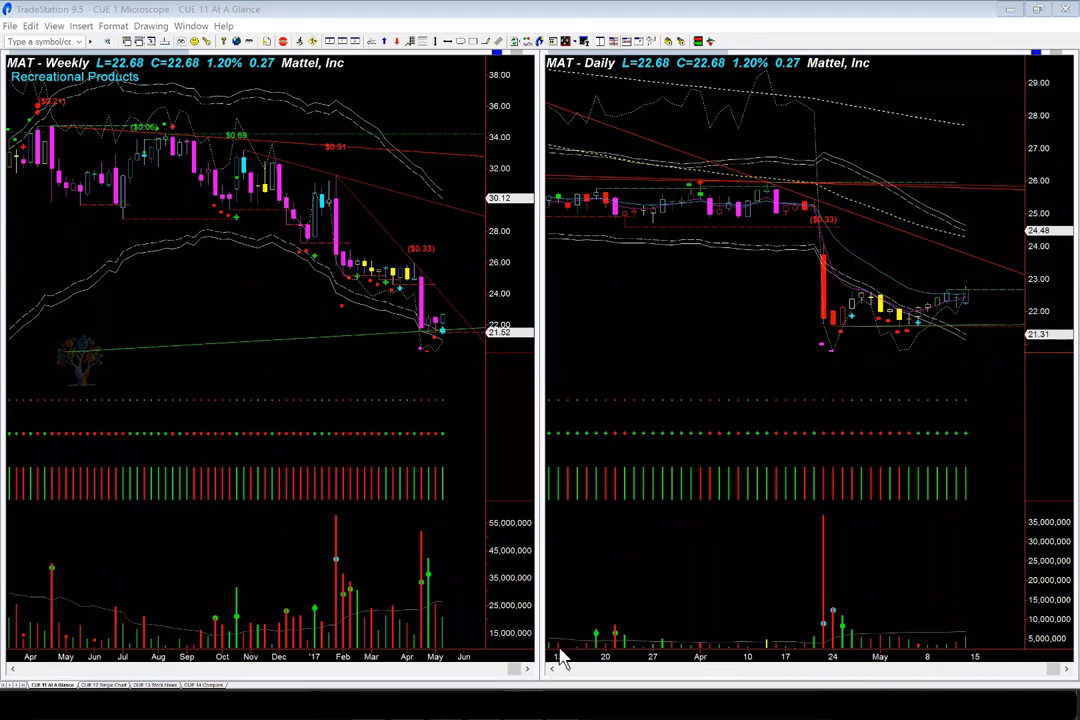
key("alt+Tab")
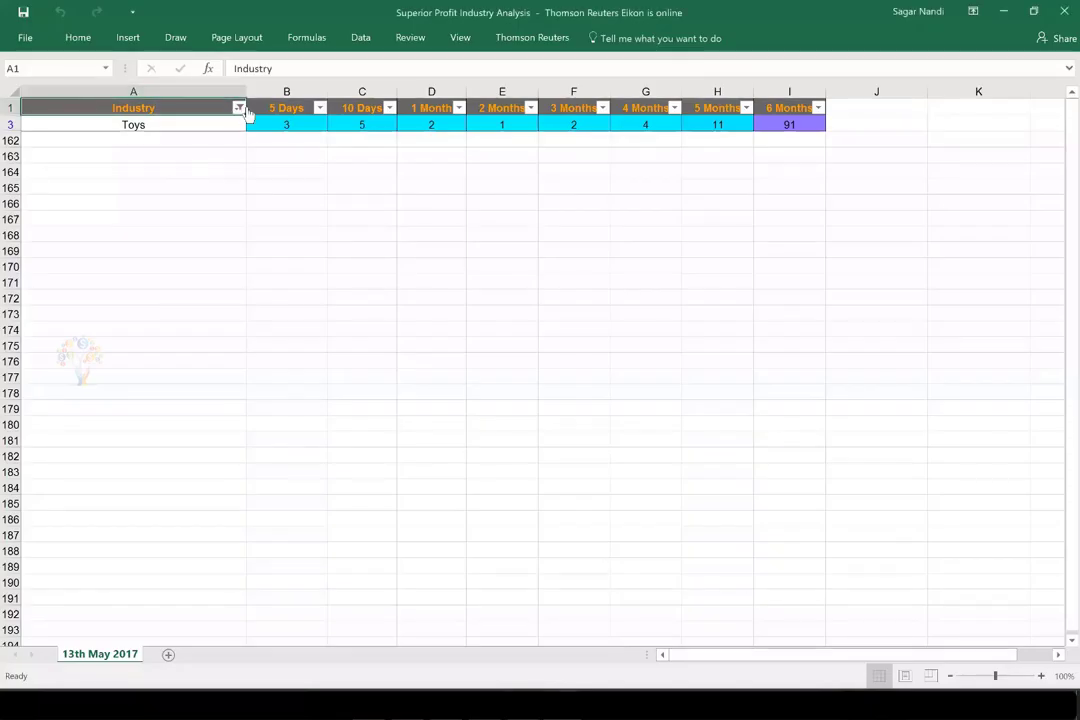
Filter the Industry column by defense and mark the ranking trends of the listed industries with arrows.
left_click(239, 107)
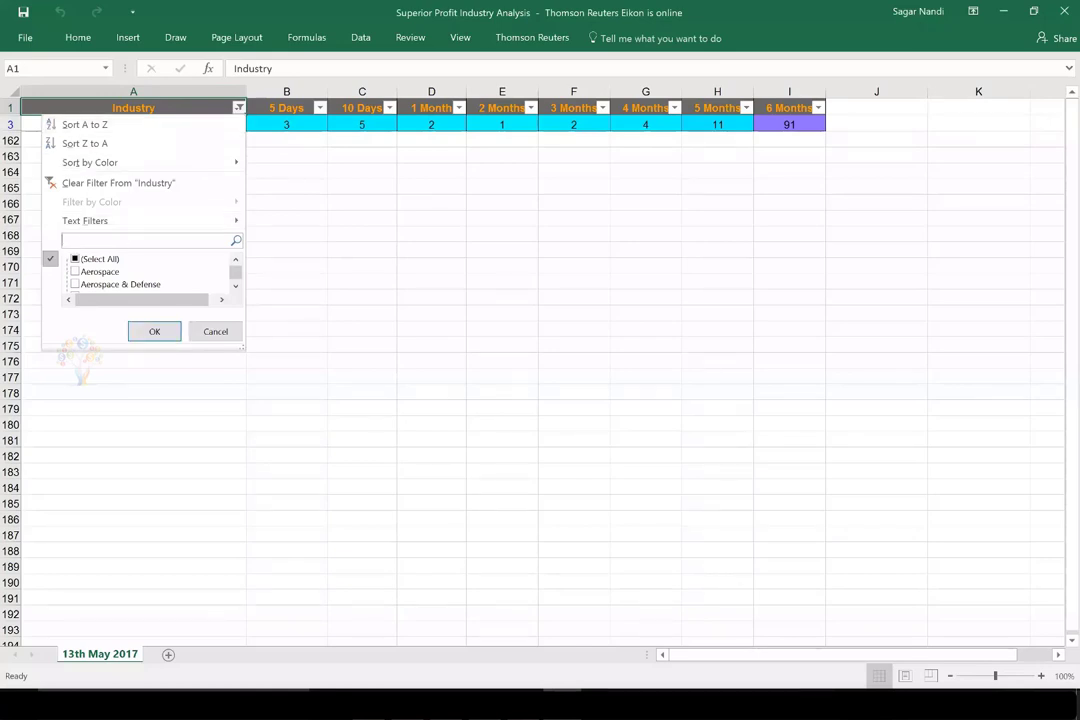
type("defense")
key("Return")
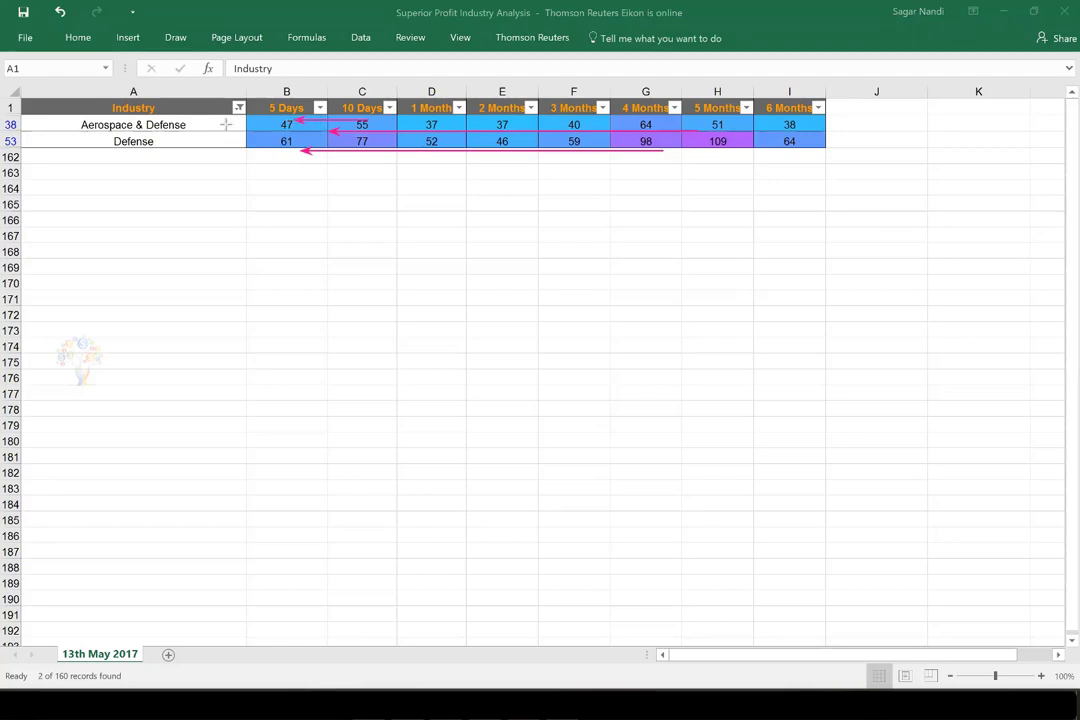
left_click_drag(226, 124, 208, 124)
left_click_drag(341, 145, 306, 146)
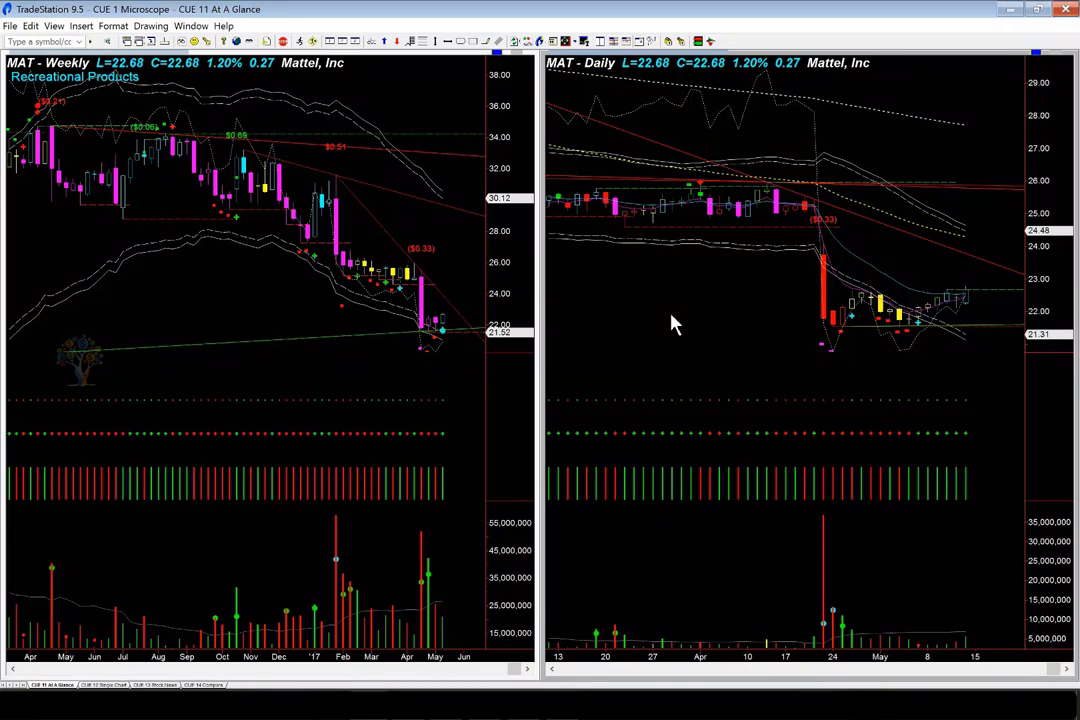
Load BA in the TradeStation charts, point out the latest candles on the daily chart with arrows, and clear the arrows.
type("BA")
key("Return")
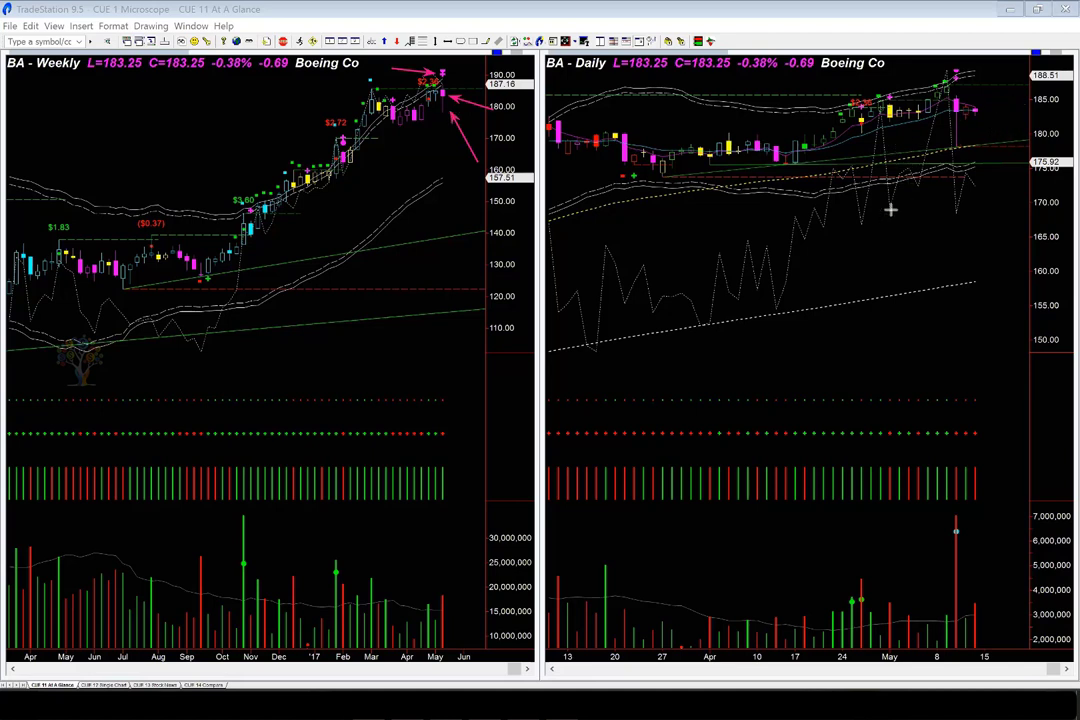
left_click_drag(883, 227, 946, 131)
left_click_drag(978, 110, 1008, 103)
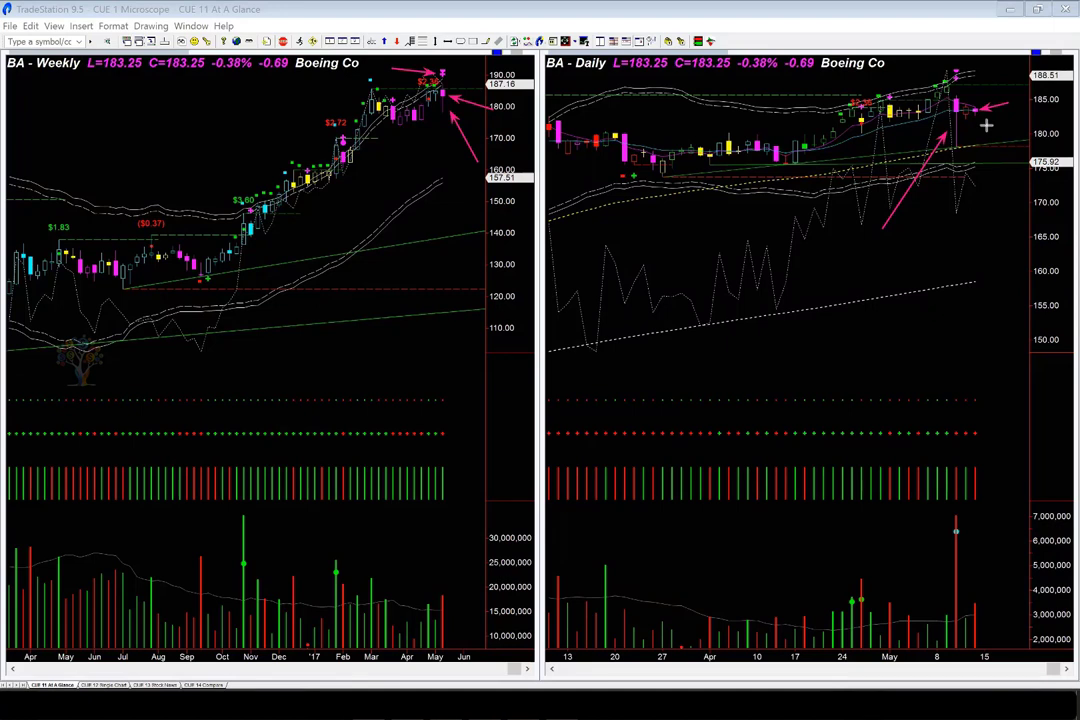
key("Escape")
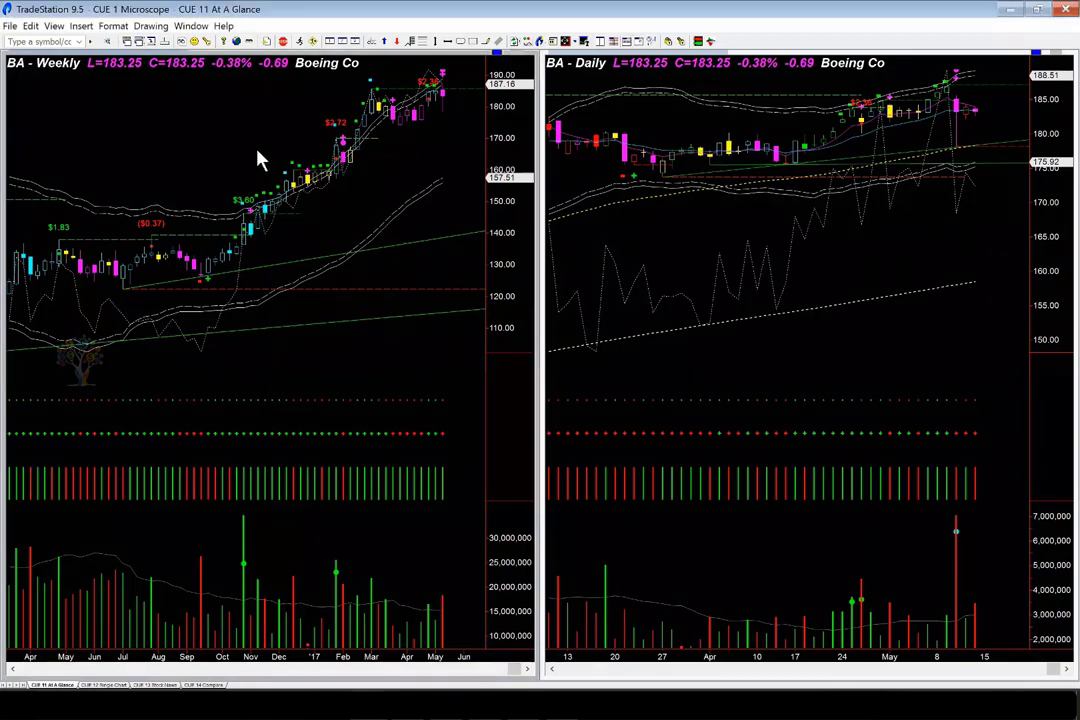
Load LMT, mark its weekly earnings labels and resistance and the latest daily candle and support with arrows, and clear the arrows.
type("lmt")
key("Return")
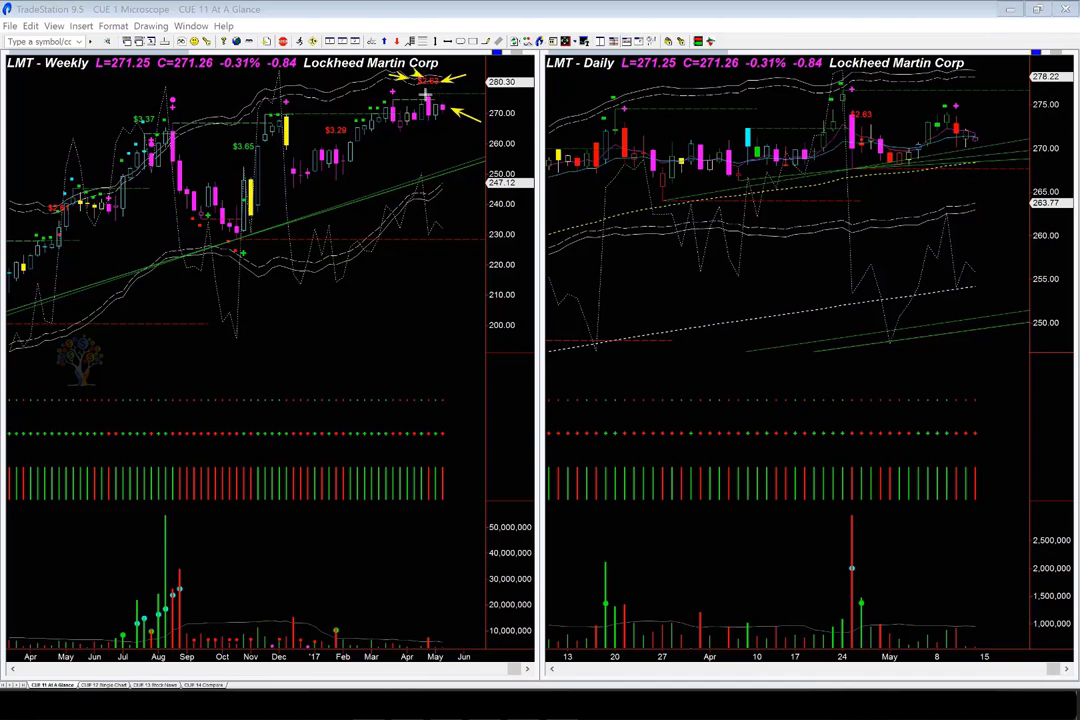
left_click(338, 118)
left_click(432, 84)
left_click_drag(410, 97, 455, 97)
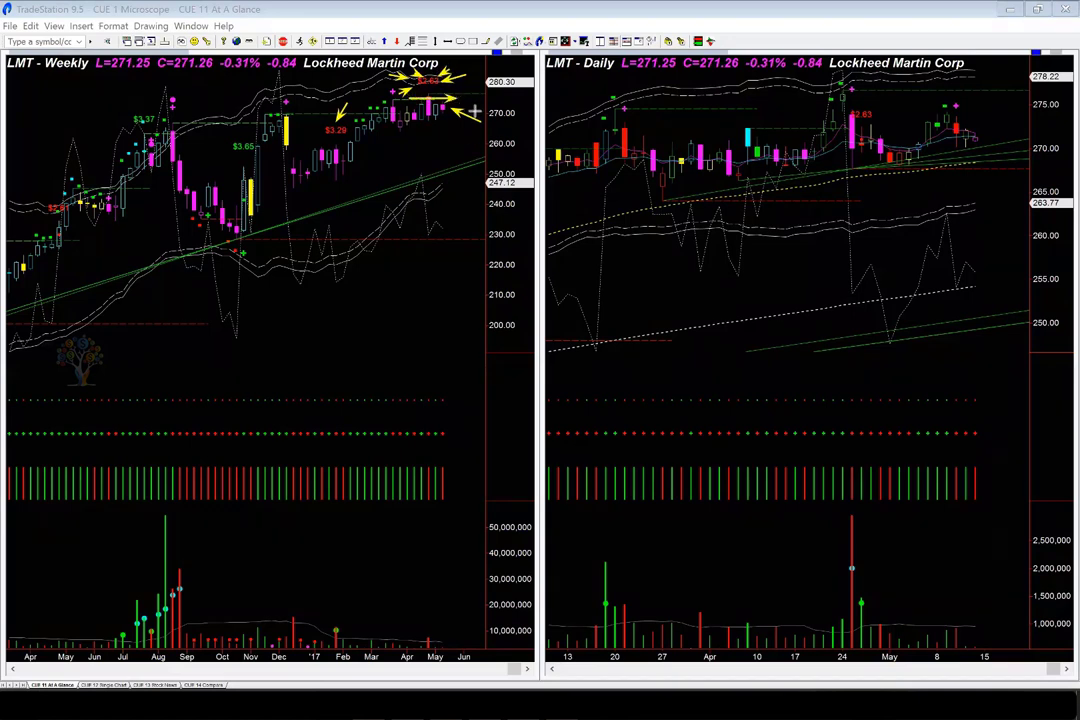
left_click(974, 113)
left_click_drag(940, 165, 1001, 152)
key("Escape")
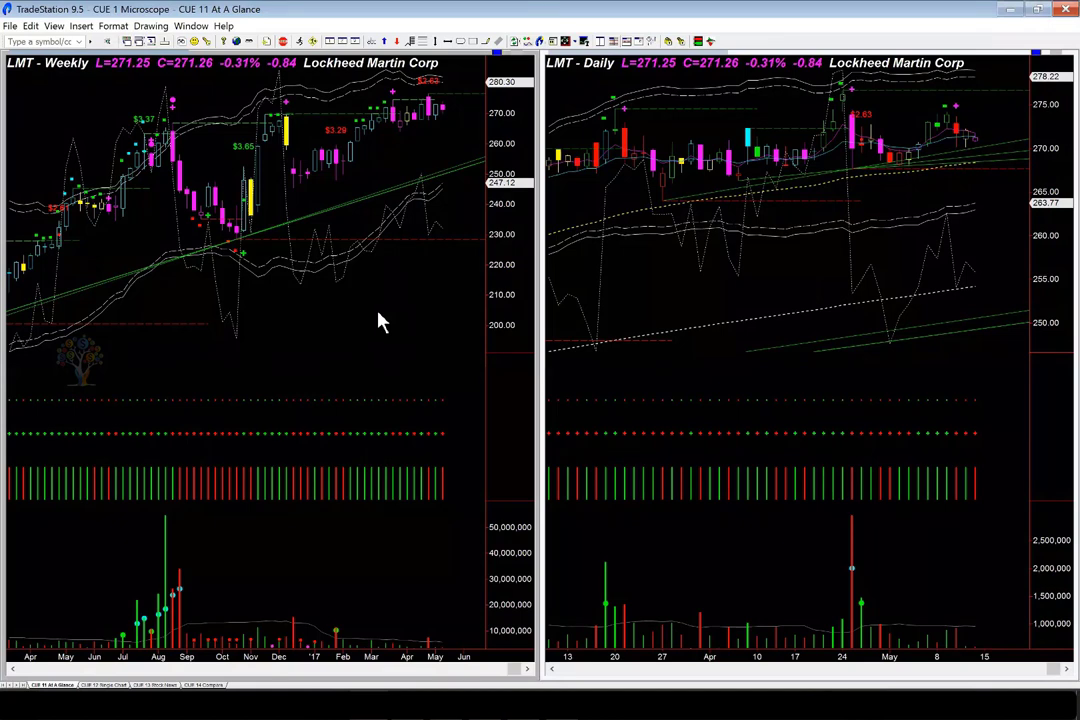
Load HRS and mark the latest decline and a potential downward move on its weekly chart with arrows.
type("hrs")
key("Return")
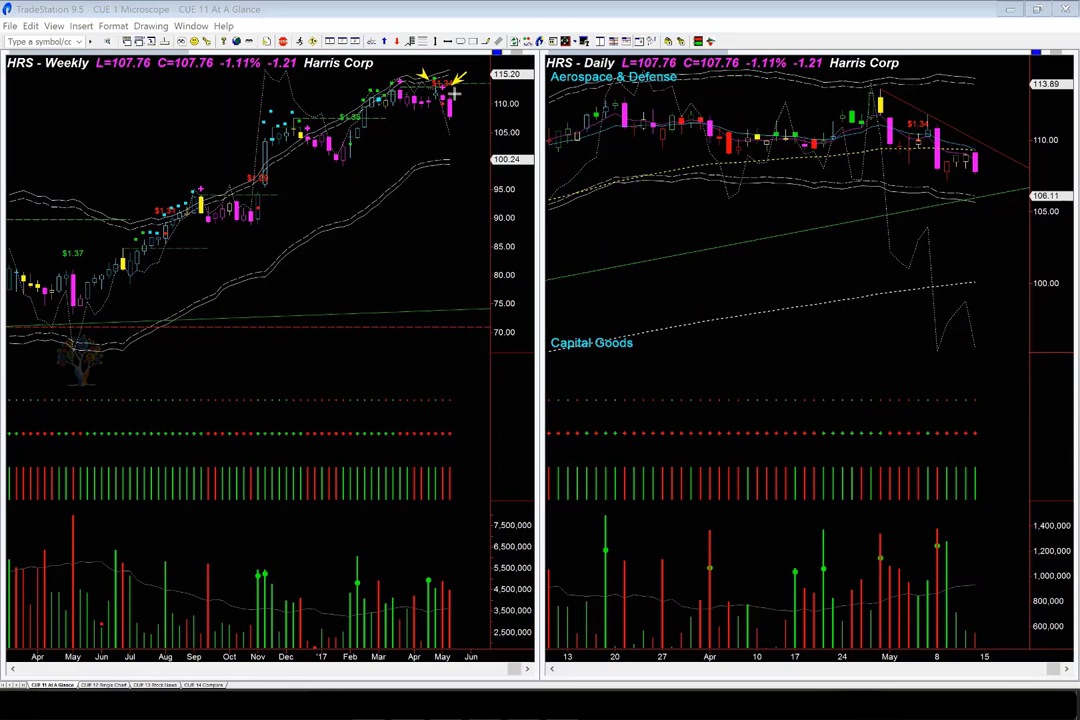
left_click_drag(455, 93, 473, 132)
left_click_drag(407, 152, 445, 116)
left_click_drag(450, 118, 456, 148)
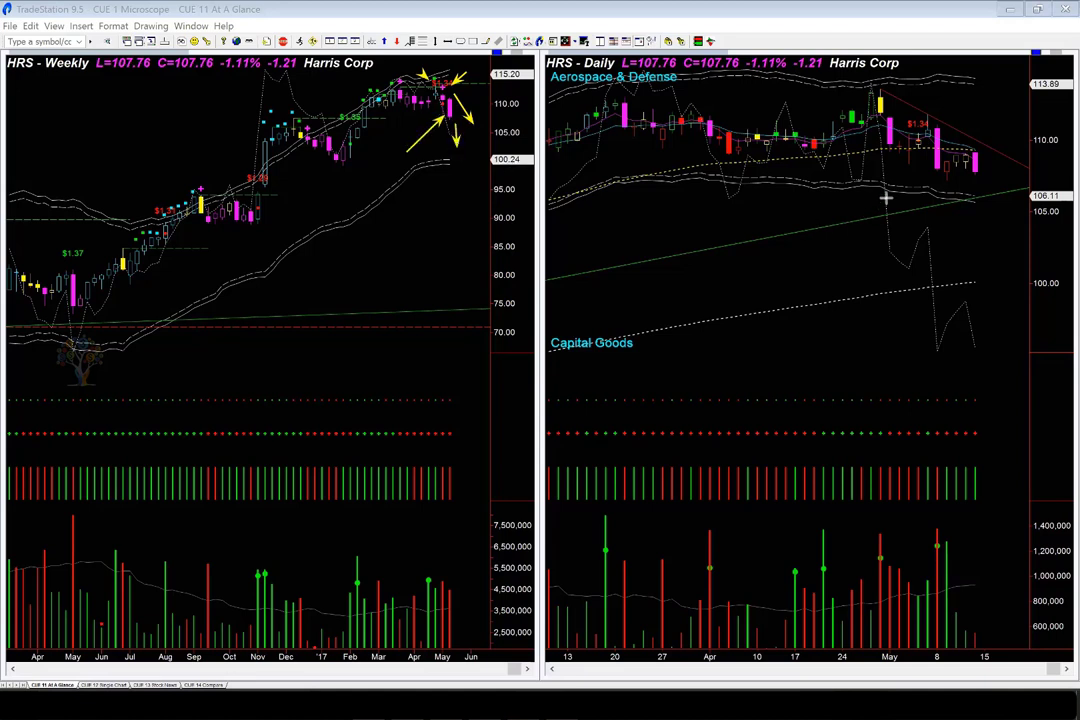
Trace the indicator decline, descending trendline, falling lows and rising support on the HRS daily chart with arrows.
left_click_drag(897, 196, 995, 324)
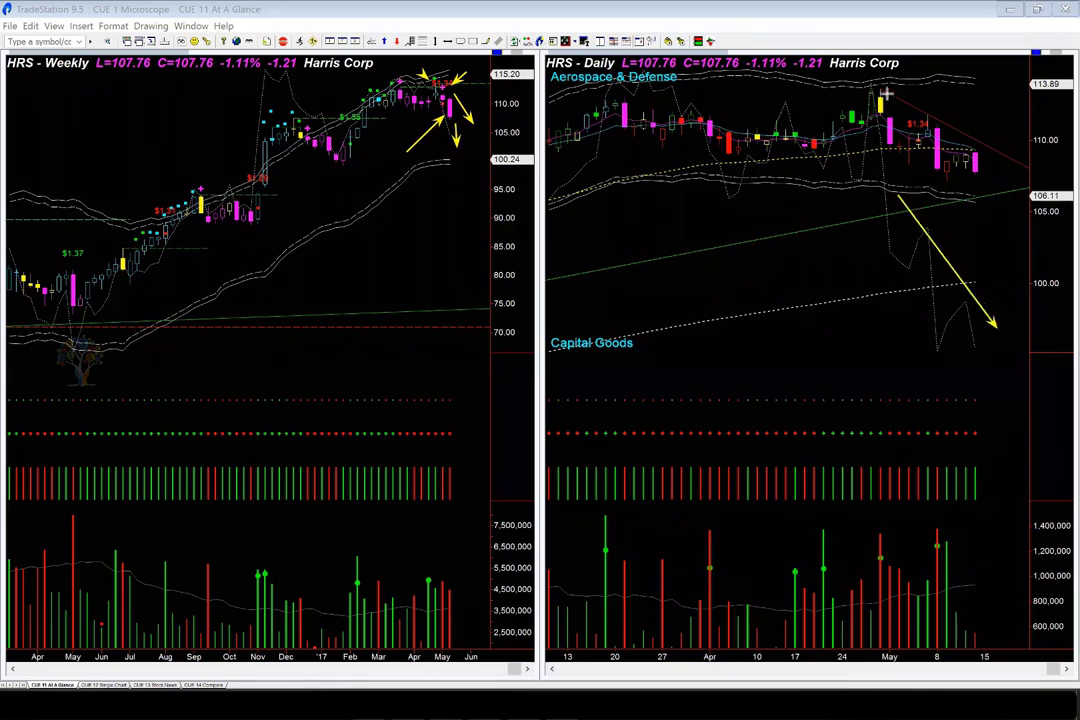
left_click_drag(888, 86, 1018, 155)
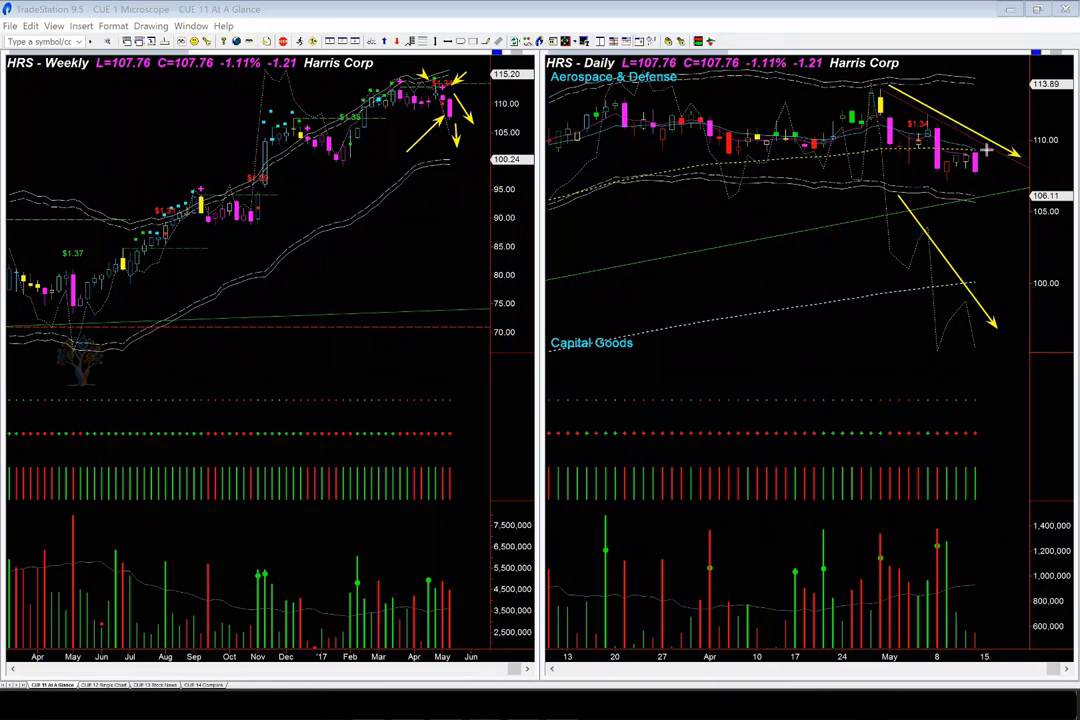
left_click_drag(878, 150, 895, 155)
left_click_drag(946, 183, 946, 181)
left_click_drag(960, 138, 978, 158)
mouse_move(965, 210)
left_mouse_down()
mouse_move(1015, 194)
mouse_move(982, 194)
mouse_move(993, 191)
left_mouse_up()
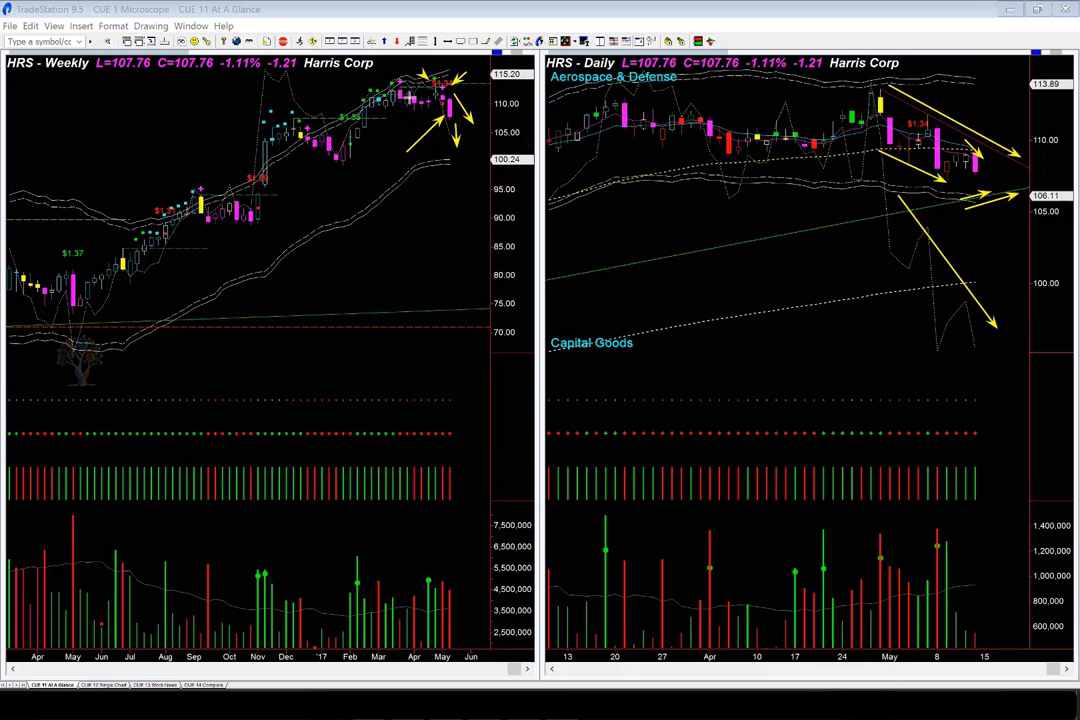
Point out the recent HRS weekly candles and the rising daily support line with arrows, and clear all arrows.
left_click_drag(337, 91, 432, 97)
left_click_drag(812, 238, 960, 204)
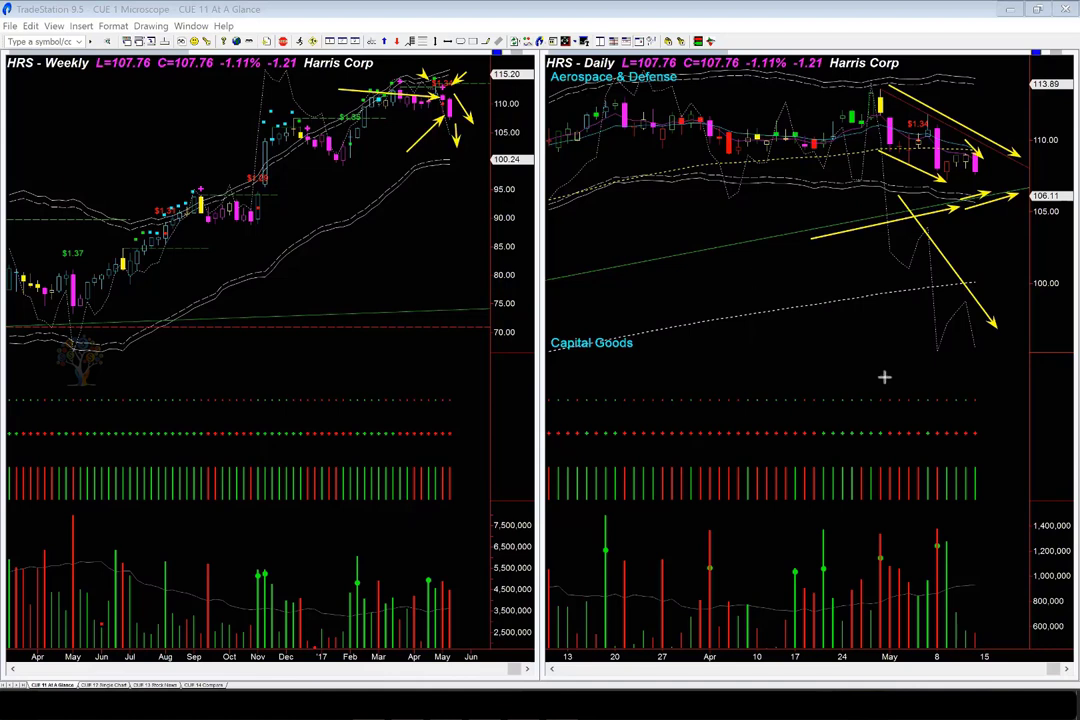
key("Escape")
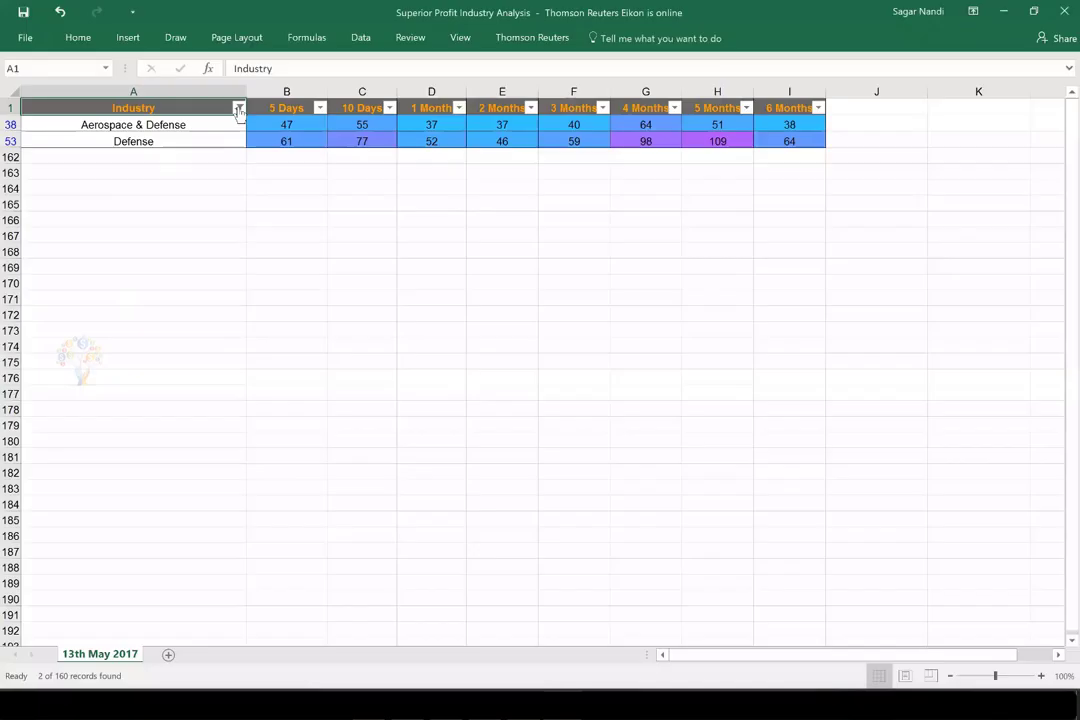
Switch to the Industry Analysis workbook, filter the Industry column by chem, and mark the ranking trends of both industries with arrows.
left_click(238, 107)
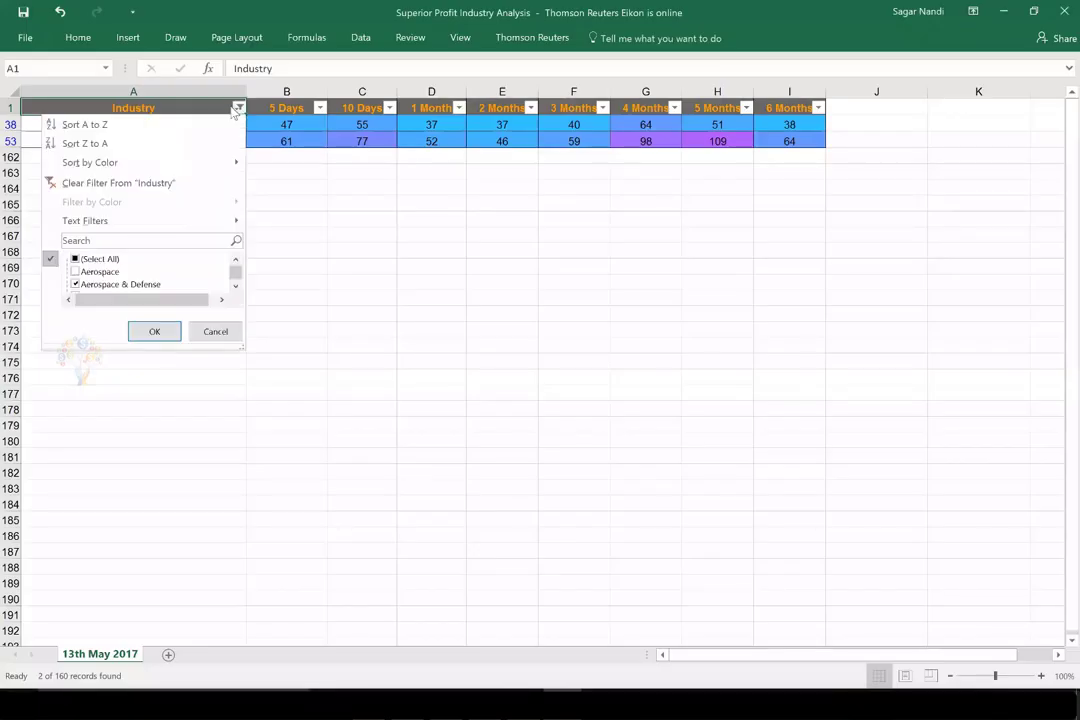
left_click(141, 240)
type("chem")
key("Return")
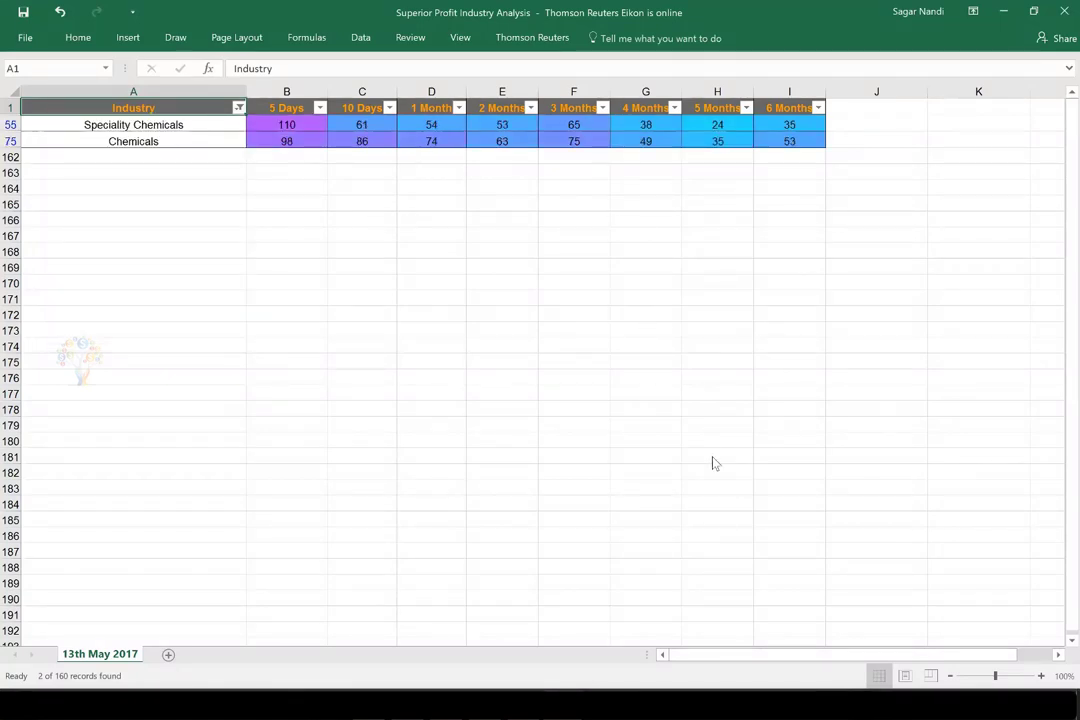
left_click_drag(766, 149, 395, 150)
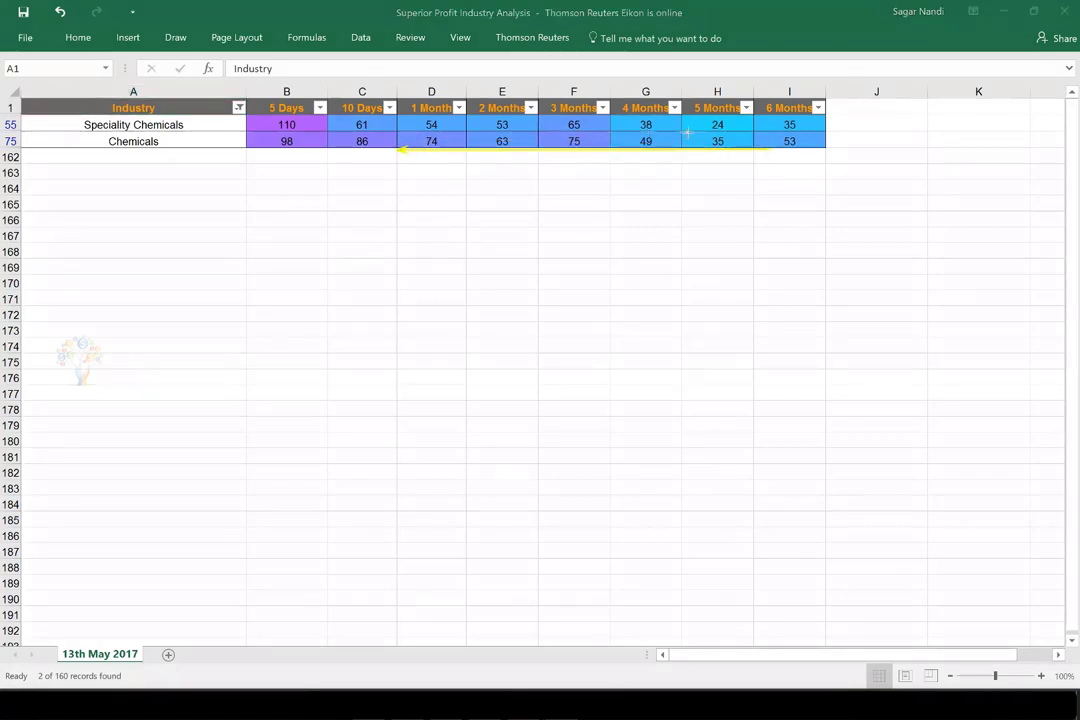
mouse_move(707, 131)
left_mouse_down()
mouse_move(322, 120)
mouse_move(312, 142)
left_mouse_up()
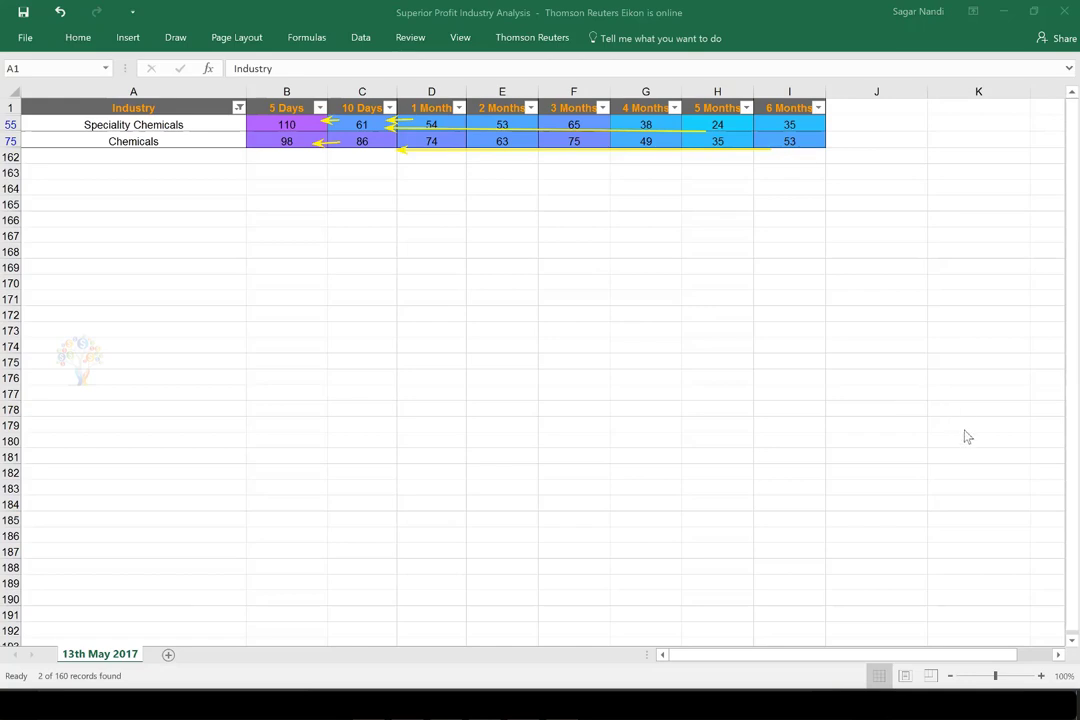
Clear the arrows, load LYB in the TradeStation charts, and mark the lower band and a potential downward move on the daily chart.
key("e")
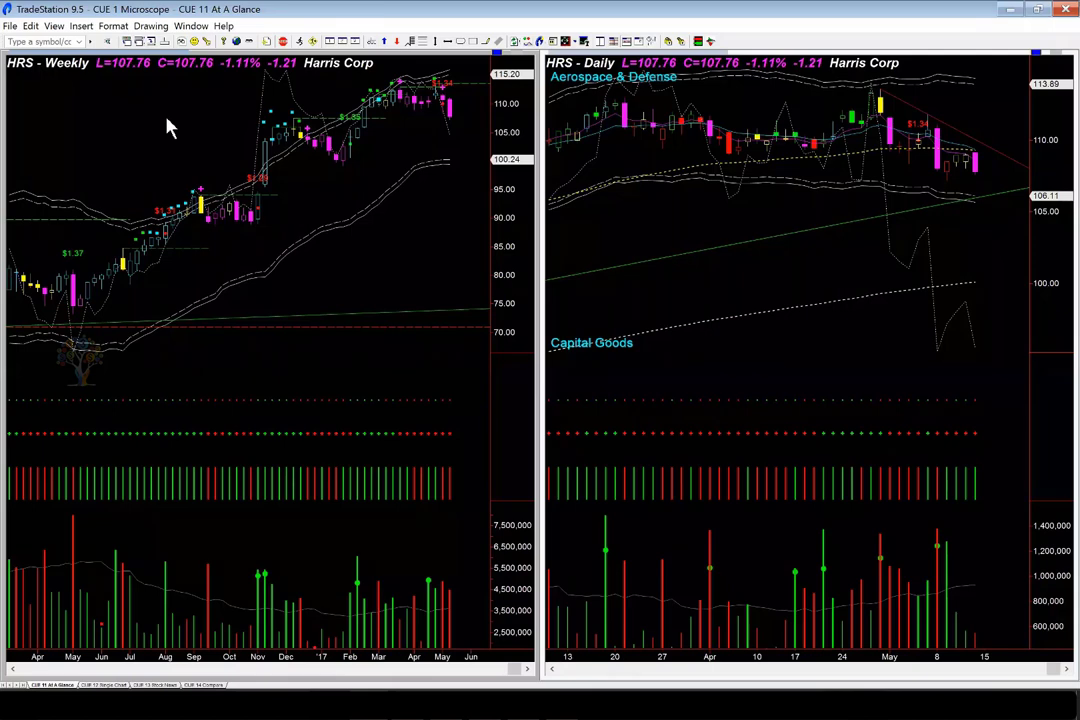
key("Return")
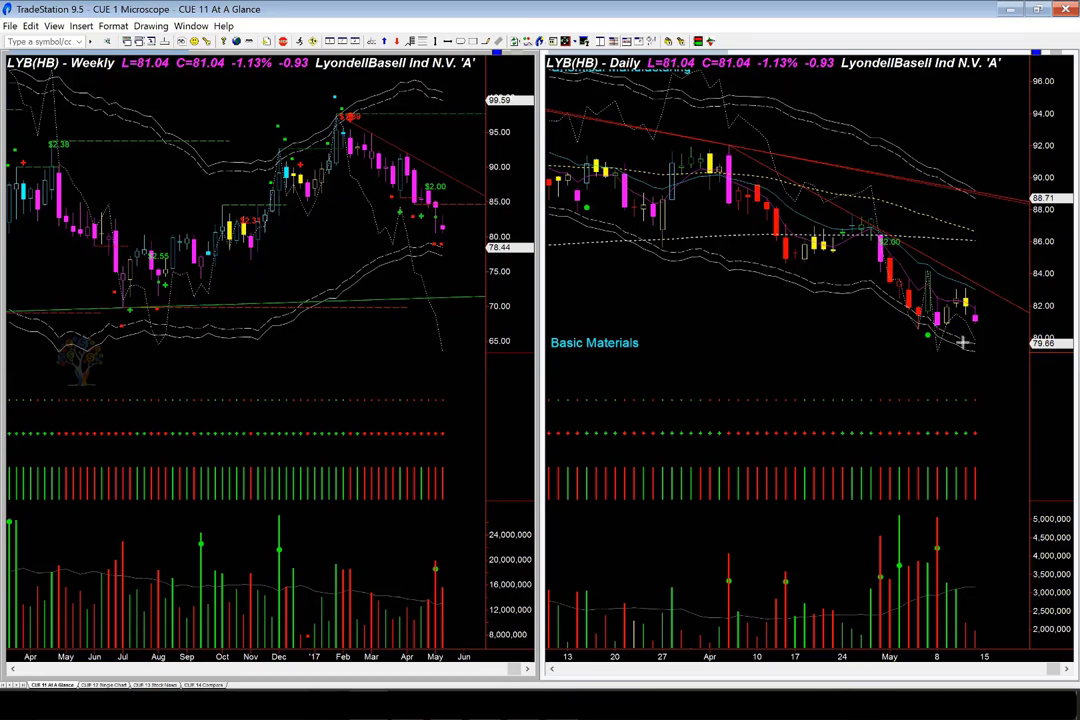
left_click_drag(964, 343, 1005, 349)
mouse_move(957, 289)
left_mouse_down()
mouse_move(995, 281)
mouse_move(1023, 349)
left_mouse_up()
Load FMC and mark the April surge, the last two earnings labels and the resistance level on its weekly chart with arrows.
type("fmc")
key("Return")
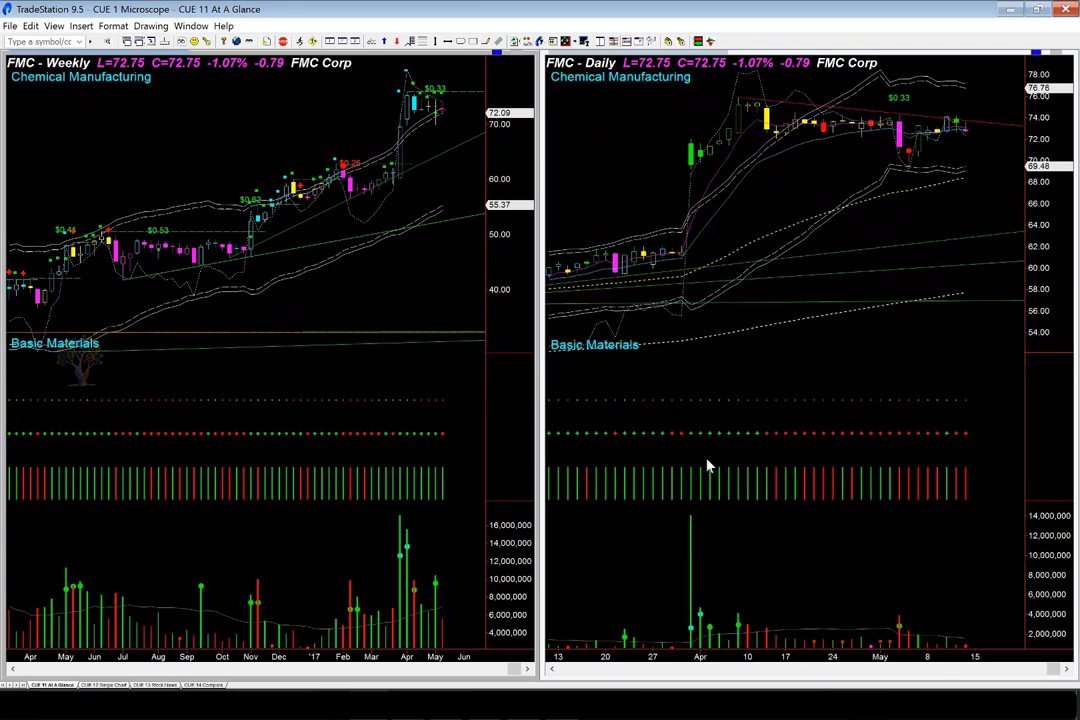
left_click_drag(302, 90, 396, 102)
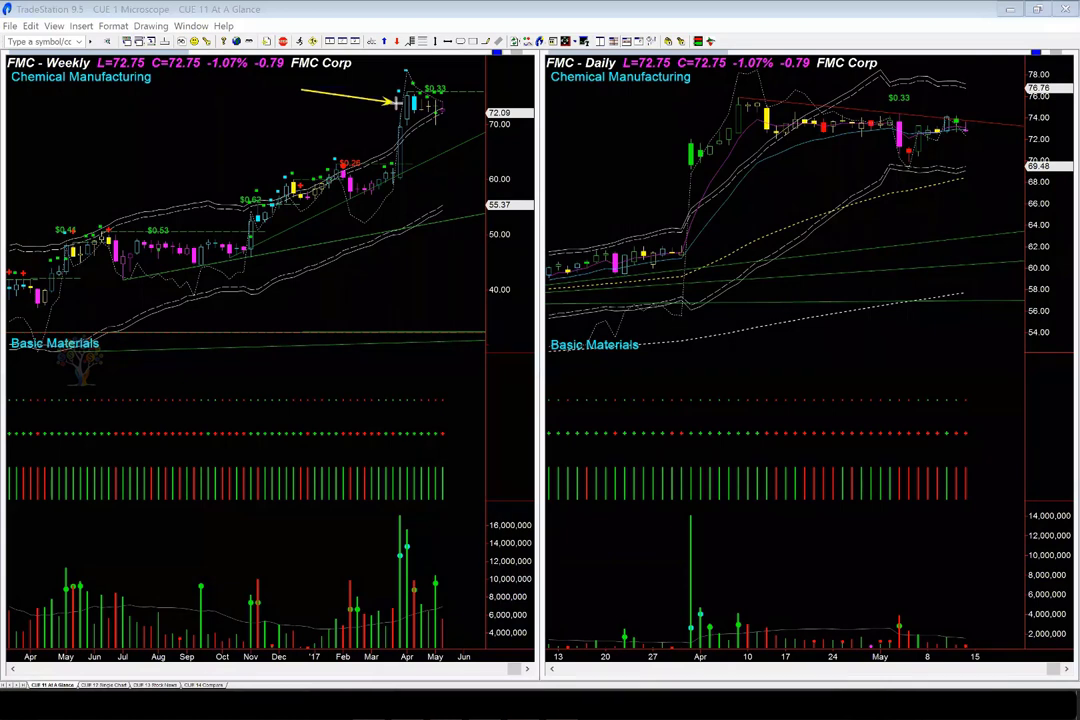
left_click_drag(472, 72, 434, 83)
mouse_move(360, 140)
left_mouse_down()
mouse_move(353, 151)
mouse_move(363, 152)
left_mouse_up()
left_click_drag(433, 73, 423, 85)
left_click_drag(441, 96, 471, 96)
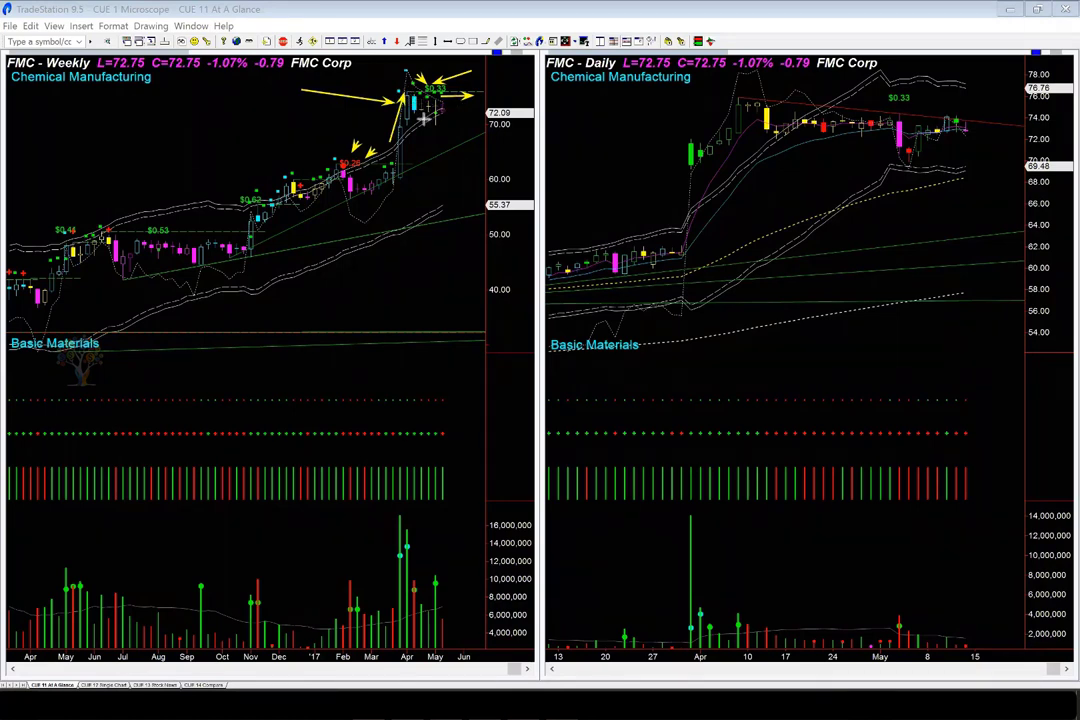
Mark FMC's recent weekly candles, and the falling daily resistance line, May pullback and rebound with arrows.
left_click_drag(460, 118, 428, 118)
left_click_drag(79, 119, 70, 98)
left_click_drag(472, 84, 437, 92)
mouse_move(776, 96)
left_mouse_down()
mouse_move(1068, 104)
mouse_move(1020, 117)
left_mouse_up()
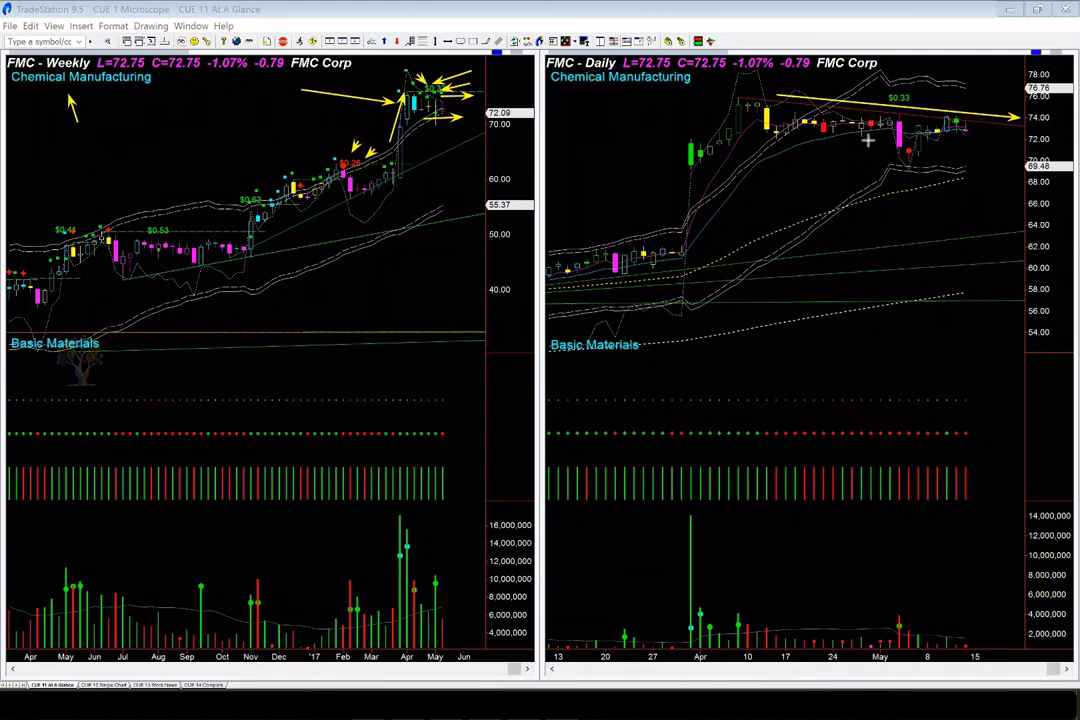
left_click_drag(761, 144, 831, 144)
left_click_drag(917, 166, 962, 129)
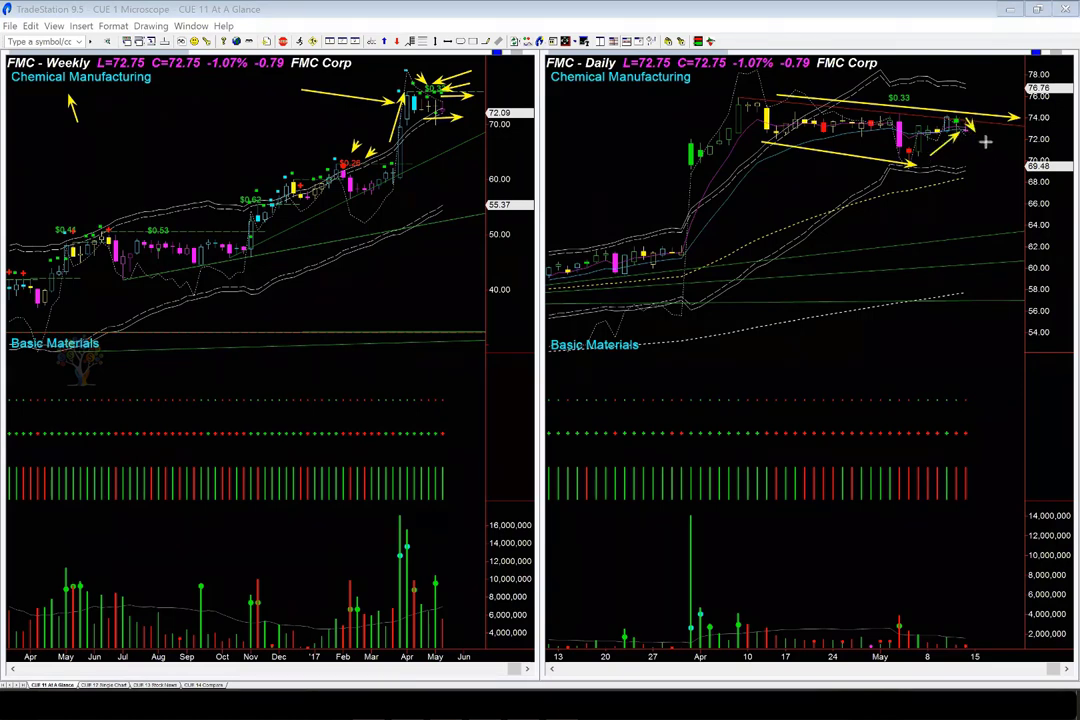
Mark FMC's latest daily candle, resistance and lower band with arrows, clear them, and point downward from the last candle.
left_click_drag(1010, 142, 970, 126)
left_click_drag(951, 110, 996, 106)
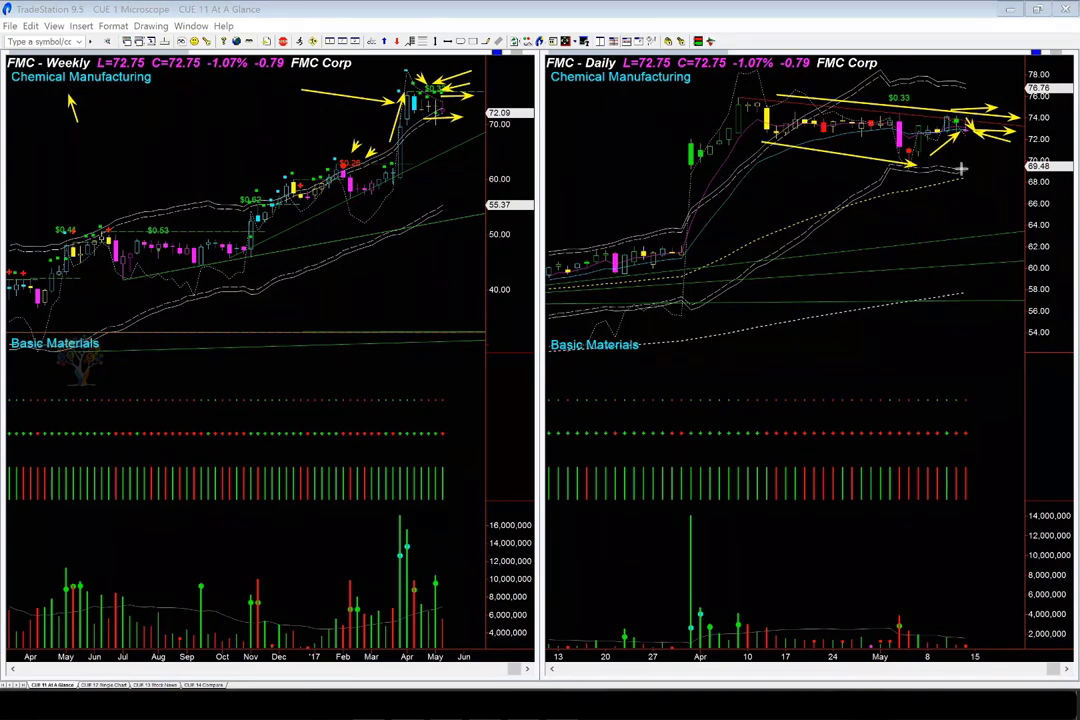
left_click_drag(968, 168, 1020, 167)
left_click_drag(956, 185, 954, 182)
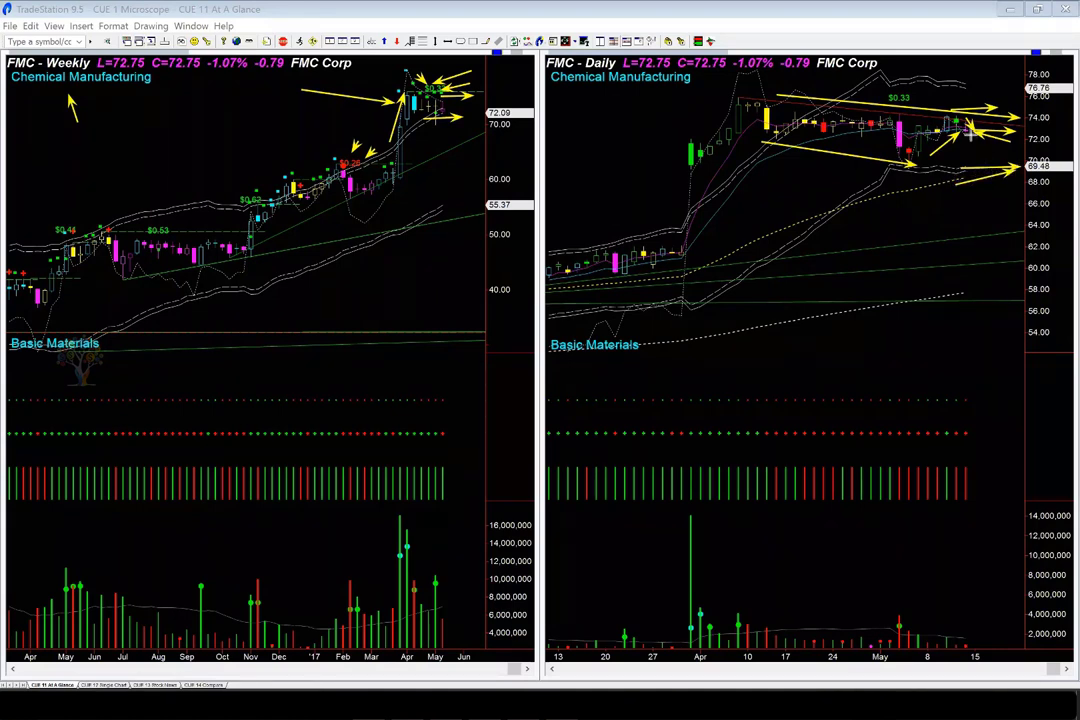
key("Delete")
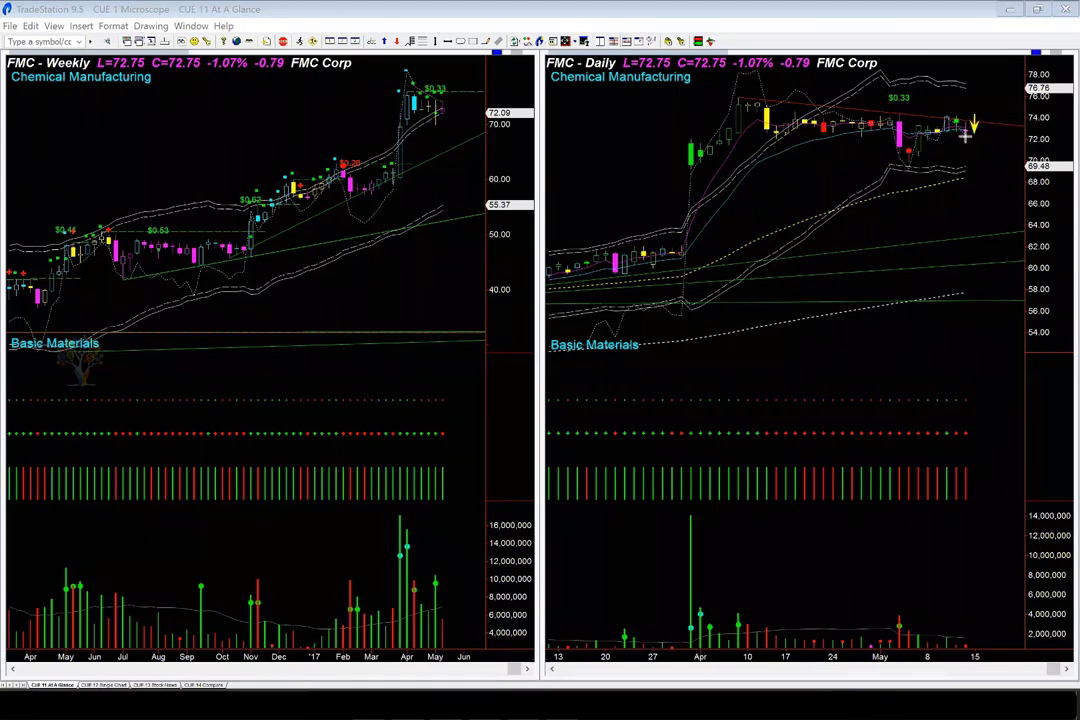
left_click_drag(965, 138, 967, 172)
Switch to the Industry Analysis workbook, filter it to Waste & Disposal Services, and mark the ranking trend from 5 Months to 5 Days.
key("Down")
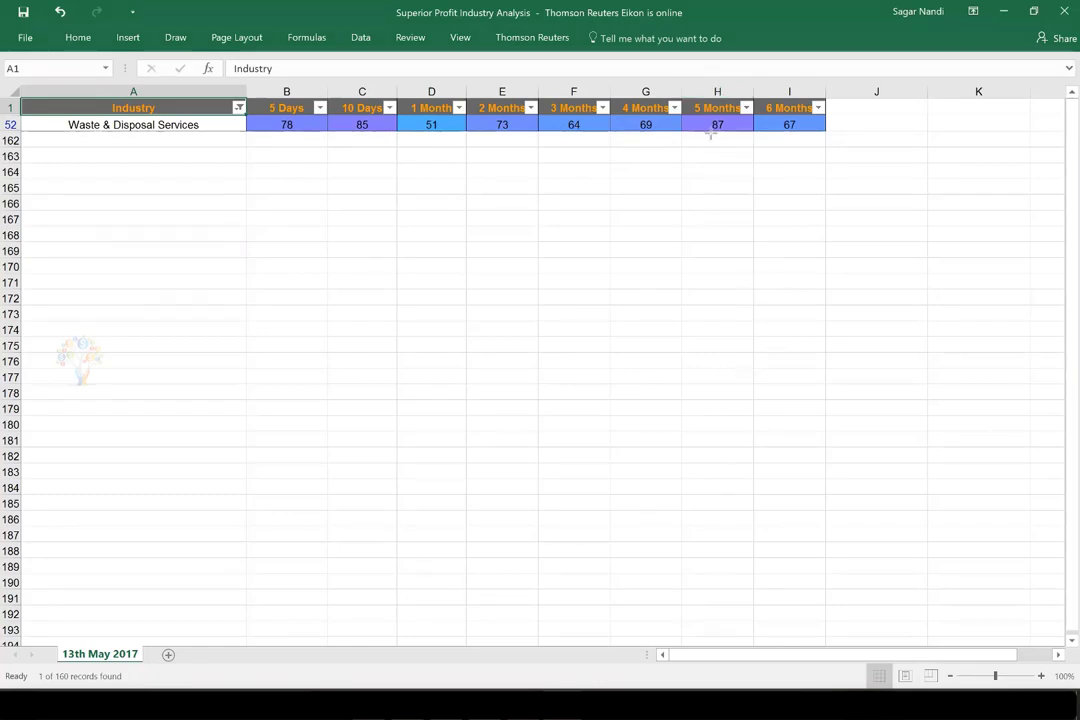
left_click_drag(710, 133, 312, 127)
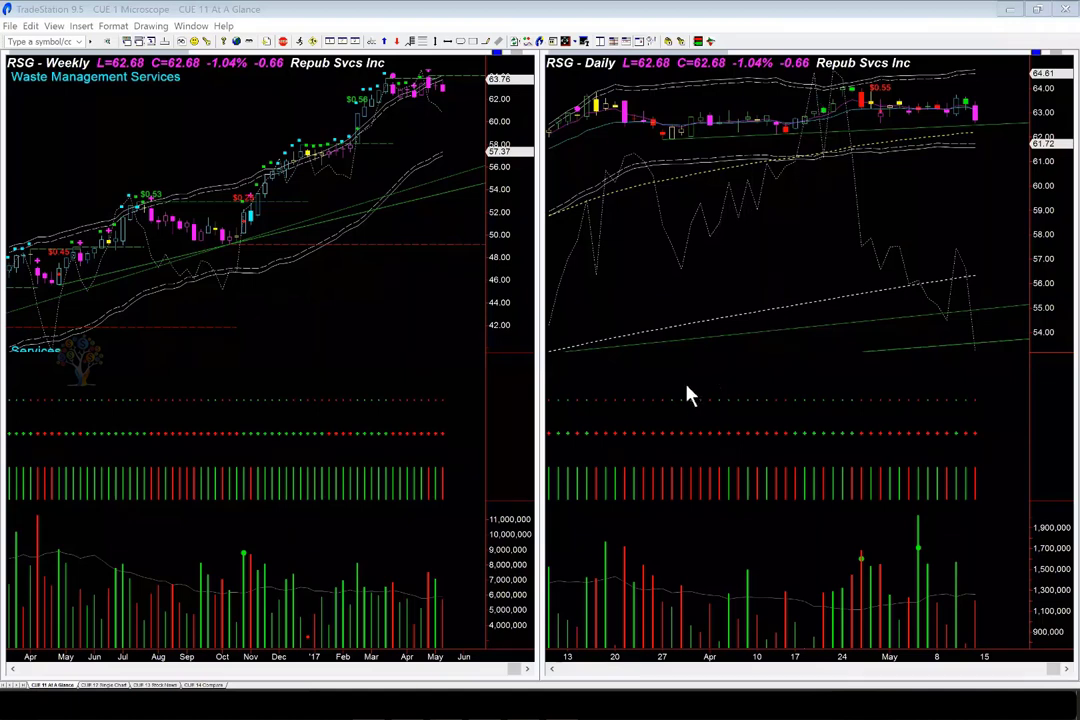
Load RSG in the TradeStation charts and mark the weekly rise, resistance level and potential pullback with arrows.
left_click_drag(247, 98, 370, 86)
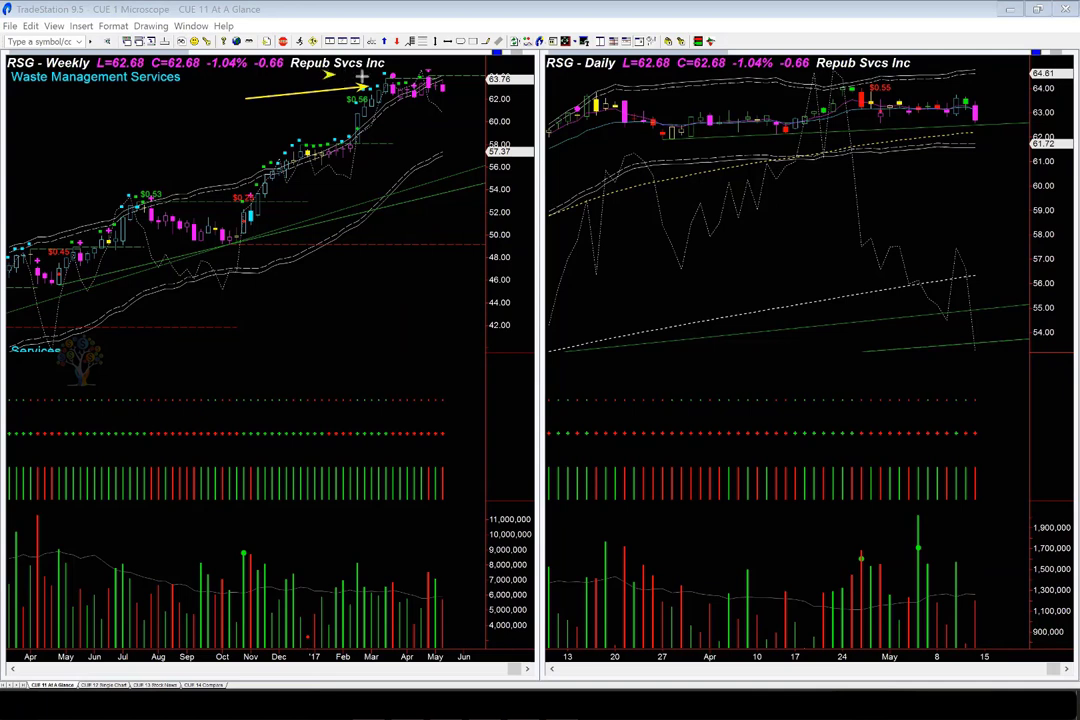
left_click_drag(362, 78, 388, 75)
left_click_drag(408, 77, 485, 76)
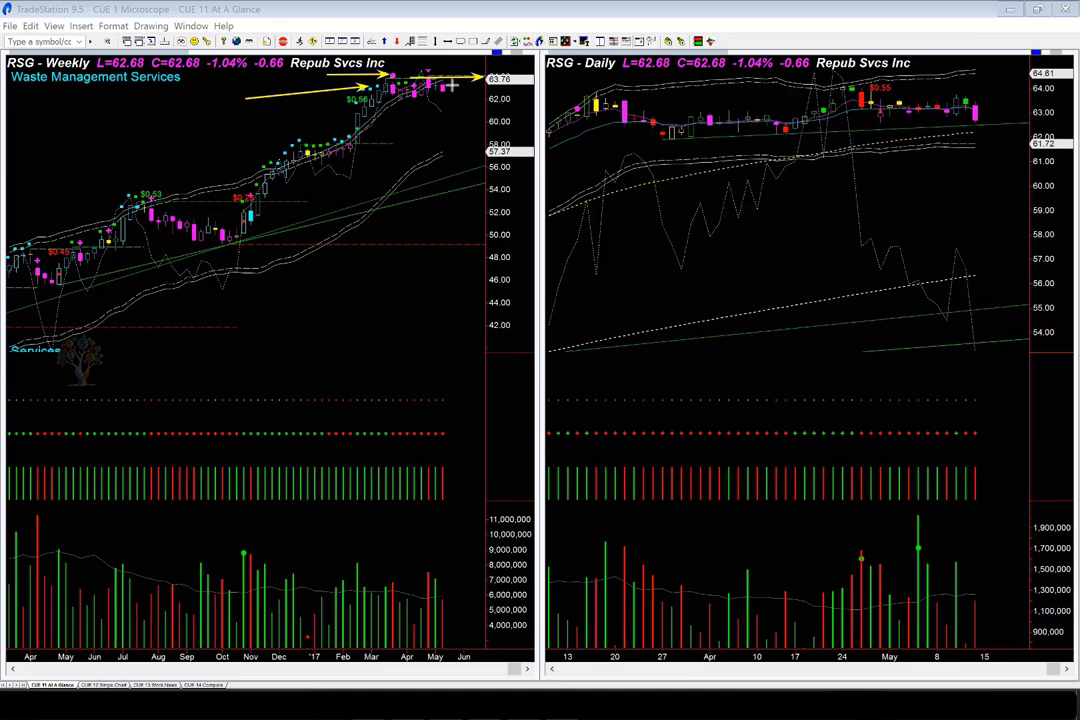
left_click_drag(443, 84, 477, 97)
left_click_drag(422, 101, 434, 118)
Mark the earnings label, sideways candles, support line and falling dotted indicator on RSG's daily chart, and clear all arrows.
left_click_drag(918, 76, 893, 88)
left_click_drag(928, 86, 896, 89)
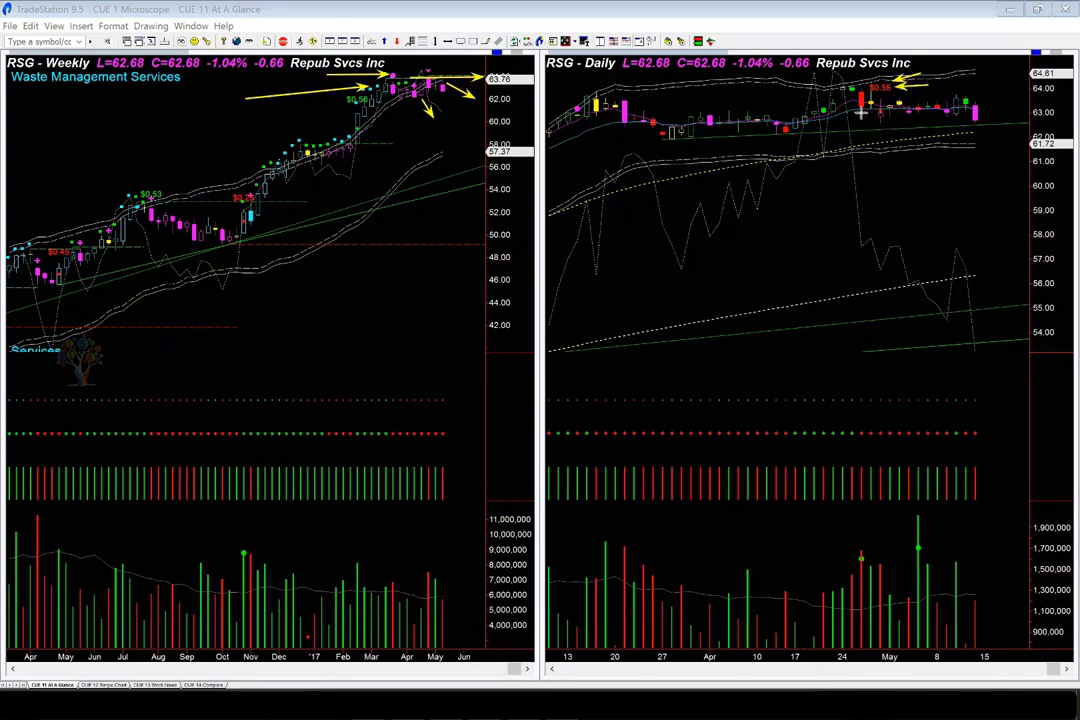
left_click_drag(858, 110, 870, 117)
left_click_drag(889, 121, 1022, 128)
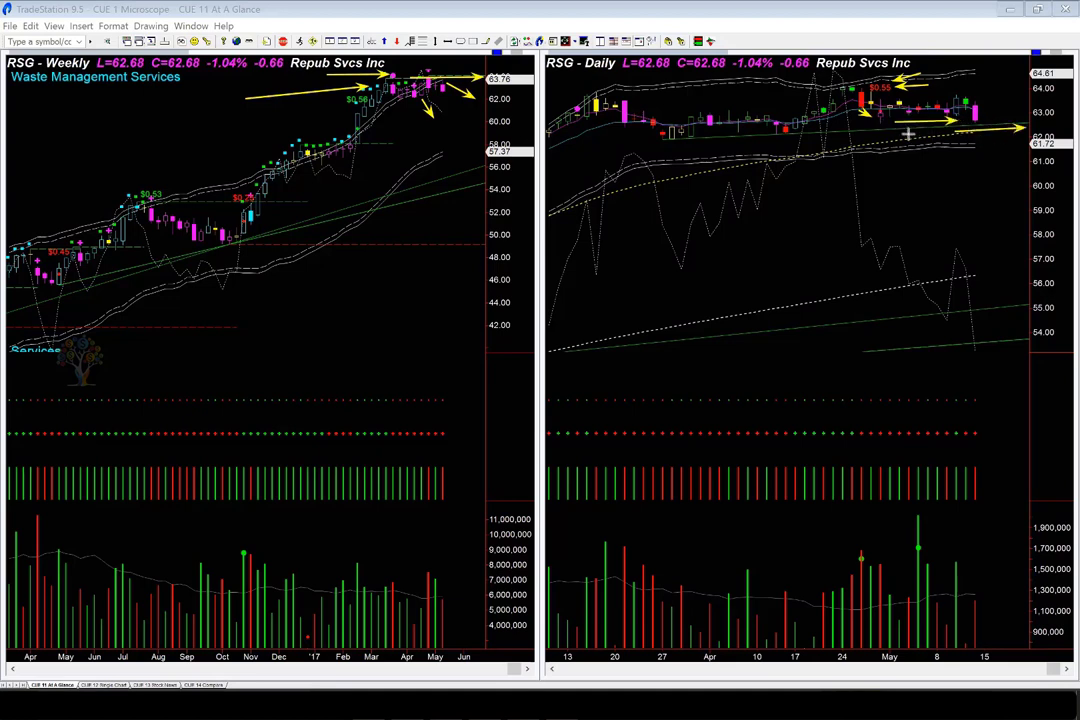
left_click_drag(912, 132, 999, 130)
left_click_drag(654, 113, 938, 102)
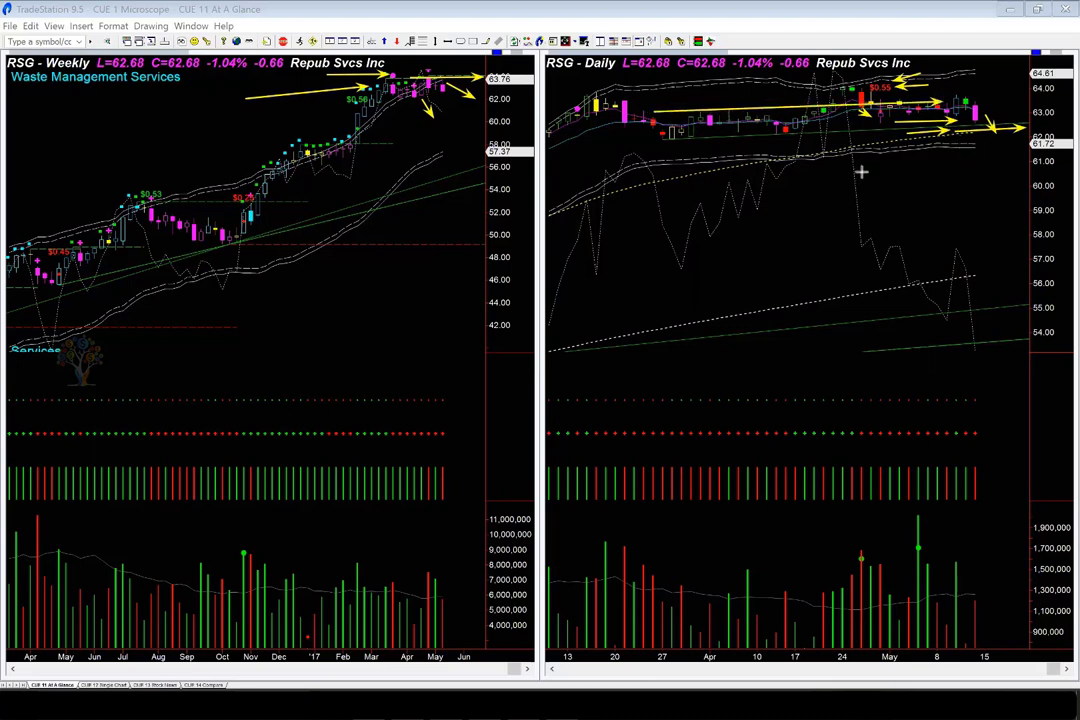
mouse_move(863, 174)
left_mouse_down()
mouse_move(980, 251)
mouse_move(998, 308)
left_mouse_up()
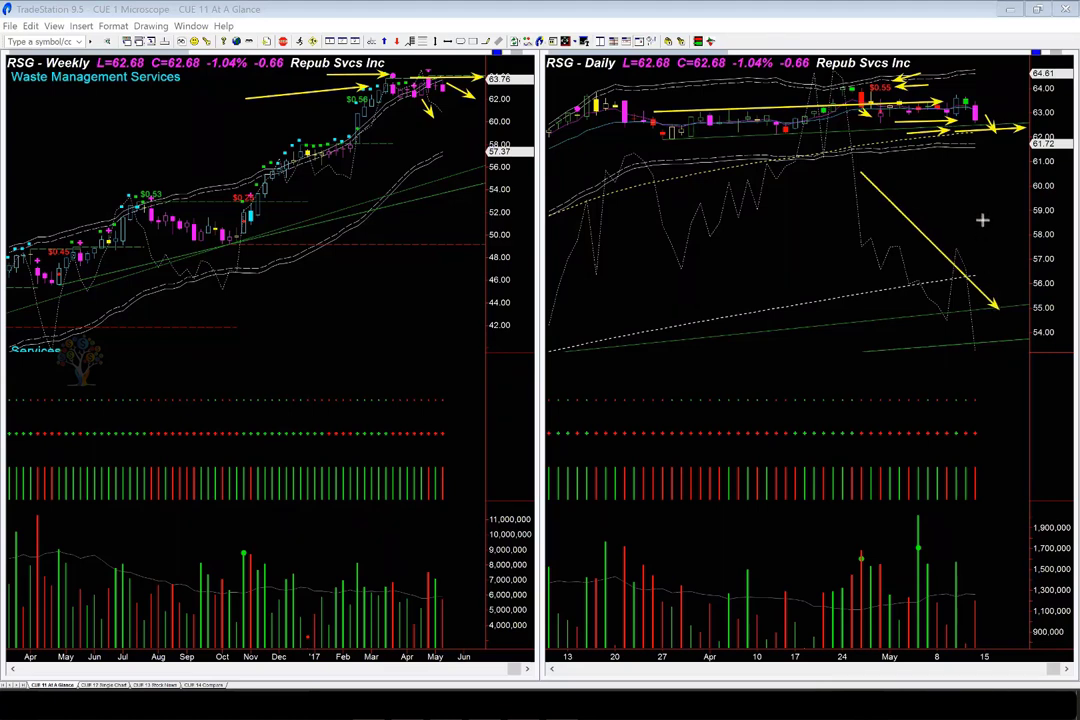
key("Escape")
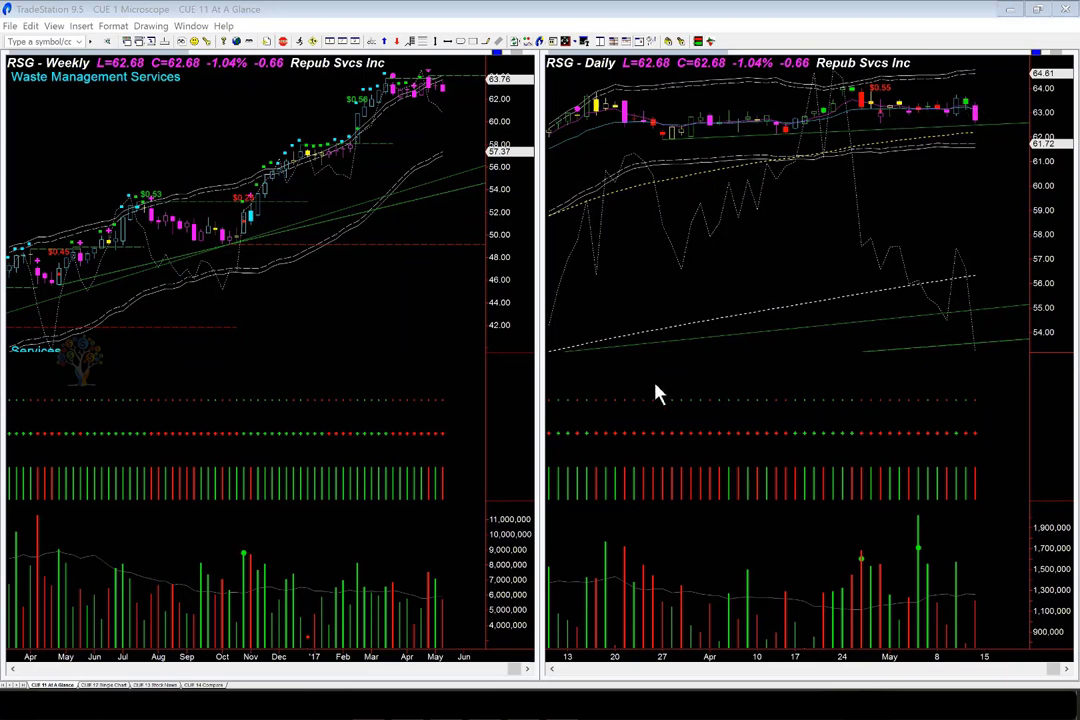
Draw lines over RSG's last daily candles, support, weekly pullback and falling dotted indicator, and remove them all.
mouse_move(979, 72)
left_mouse_down()
mouse_move(968, 96)
mouse_move(986, 110)
left_mouse_up()
left_click_drag(637, 130, 957, 121)
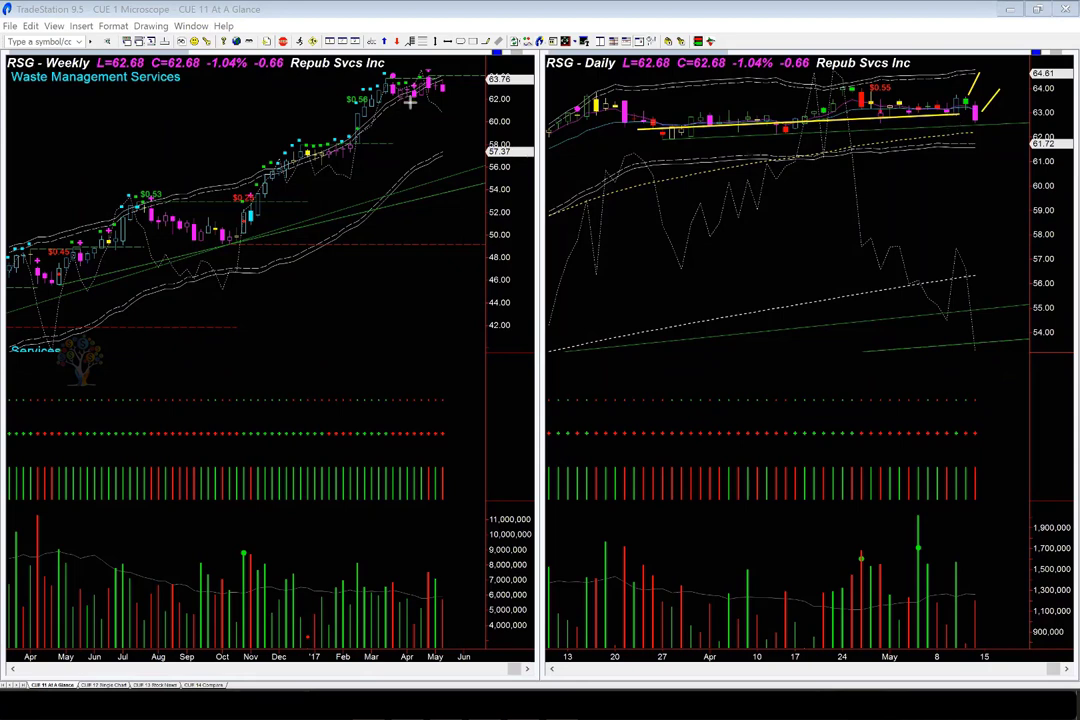
left_click_drag(459, 113, 430, 95)
left_click_drag(870, 195, 980, 287)
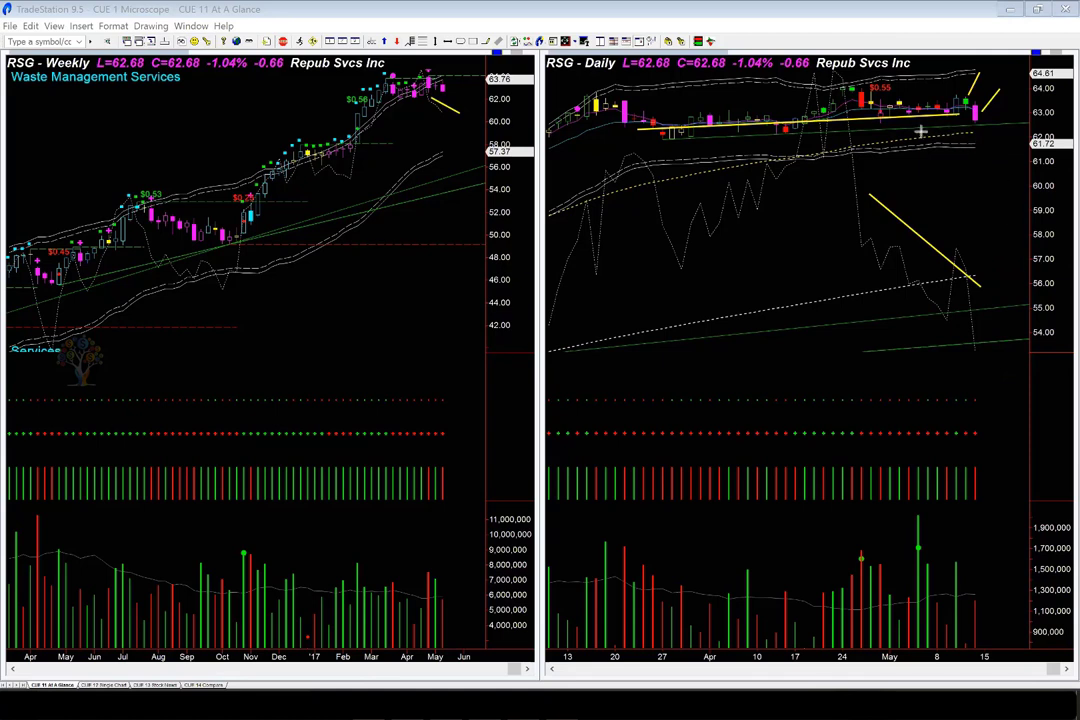
left_click_drag(920, 130, 1031, 124)
key("ctrl+z")
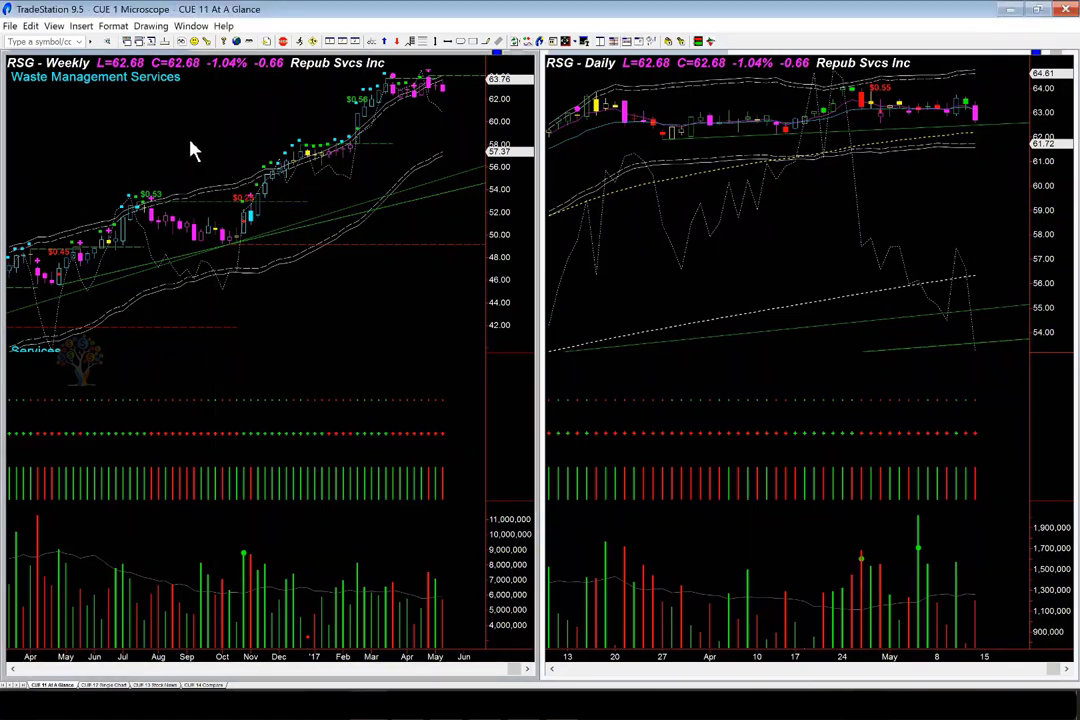
Load CTXS, mark the weekly highs, the latest daily candles and a potential downward move with arrows, and clear them.
type("ctxs")
key("Return")
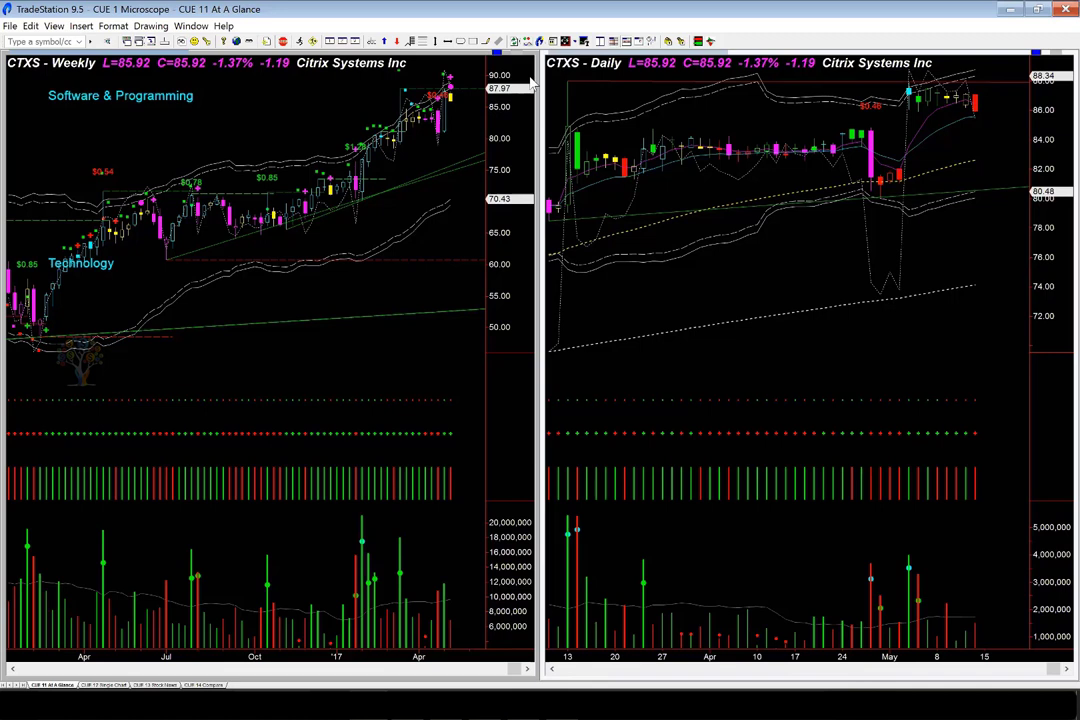
left_click_drag(281, 98, 416, 93)
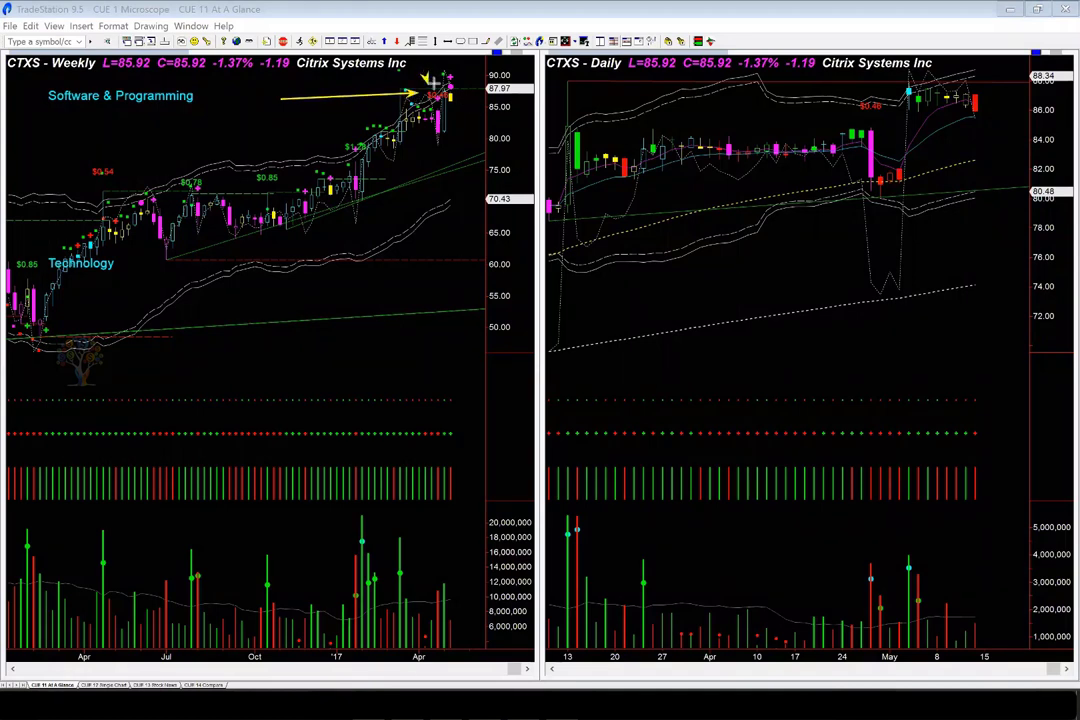
left_click_drag(468, 72, 461, 84)
left_click_drag(1012, 92, 986, 101)
left_click_drag(936, 72, 975, 77)
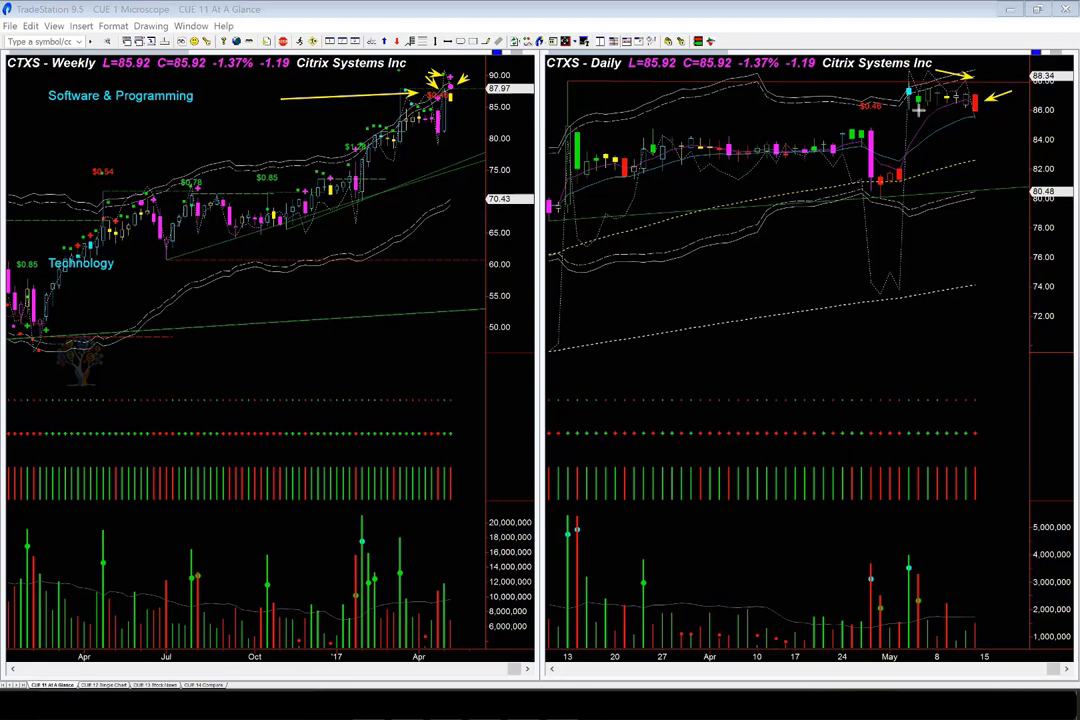
mouse_move(918, 109)
left_mouse_down()
mouse_move(998, 108)
mouse_move(982, 135)
mouse_move(988, 150)
left_mouse_up()
key("Escape")
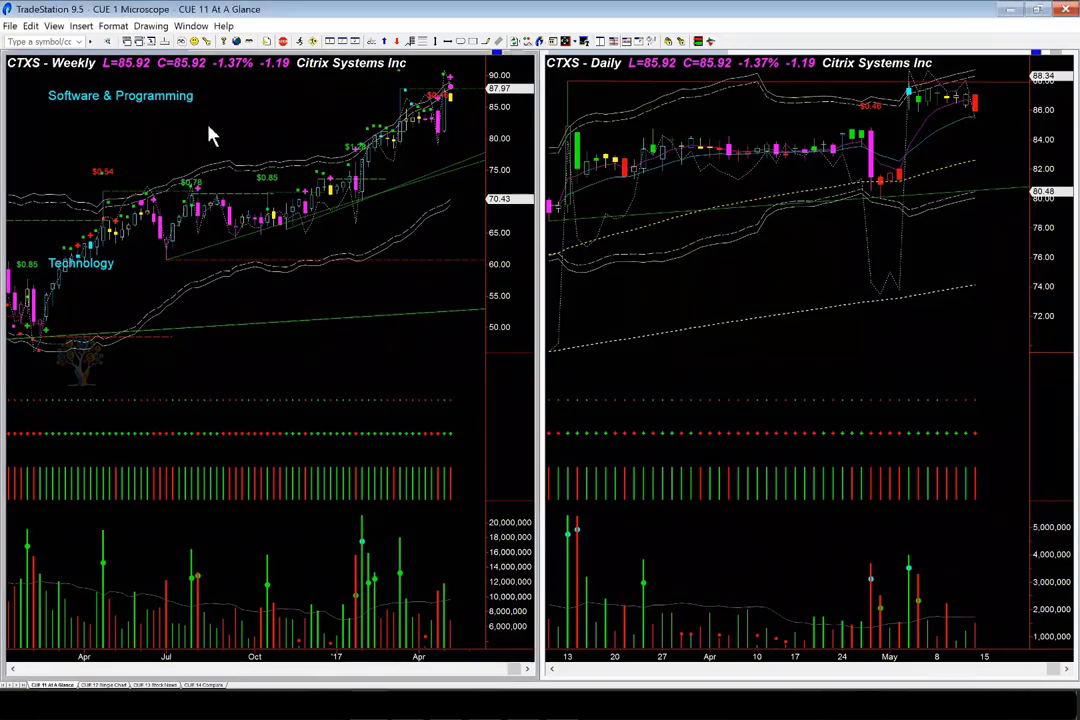
Load SYMC and mark the weekly highs, the daily volume spike, the daily peak and the latest candles with arrows.
type("symc")
key("Return")
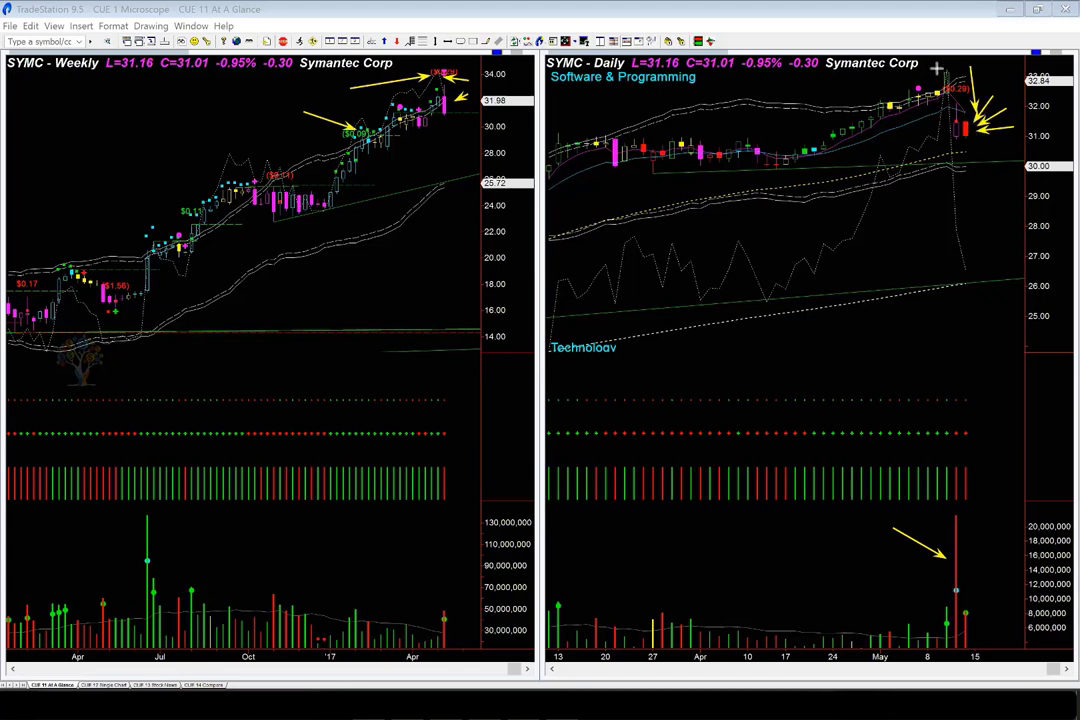
left_click_drag(936, 68, 978, 68)
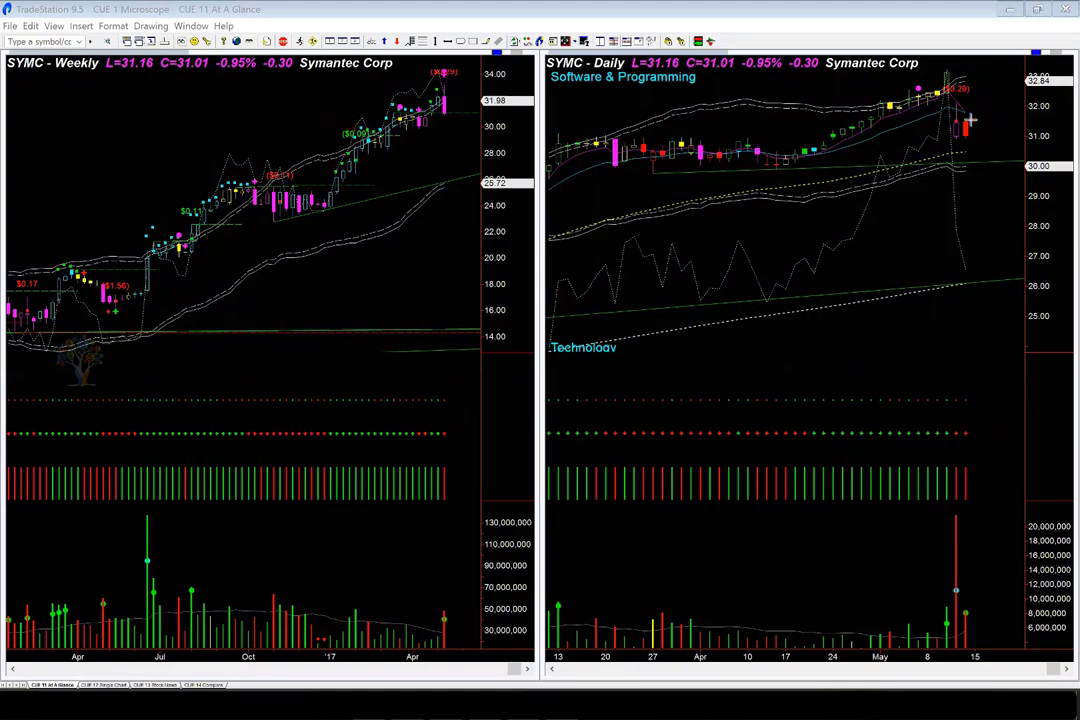
mouse_move(968, 121)
left_mouse_down()
mouse_move(995, 87)
mouse_move(1013, 115)
left_mouse_up()
left_click_drag(951, 68, 1005, 80)
Load SAVE and mark the resistance level, the recent high and the last two earnings labels on its weekly chart.
key("Down")
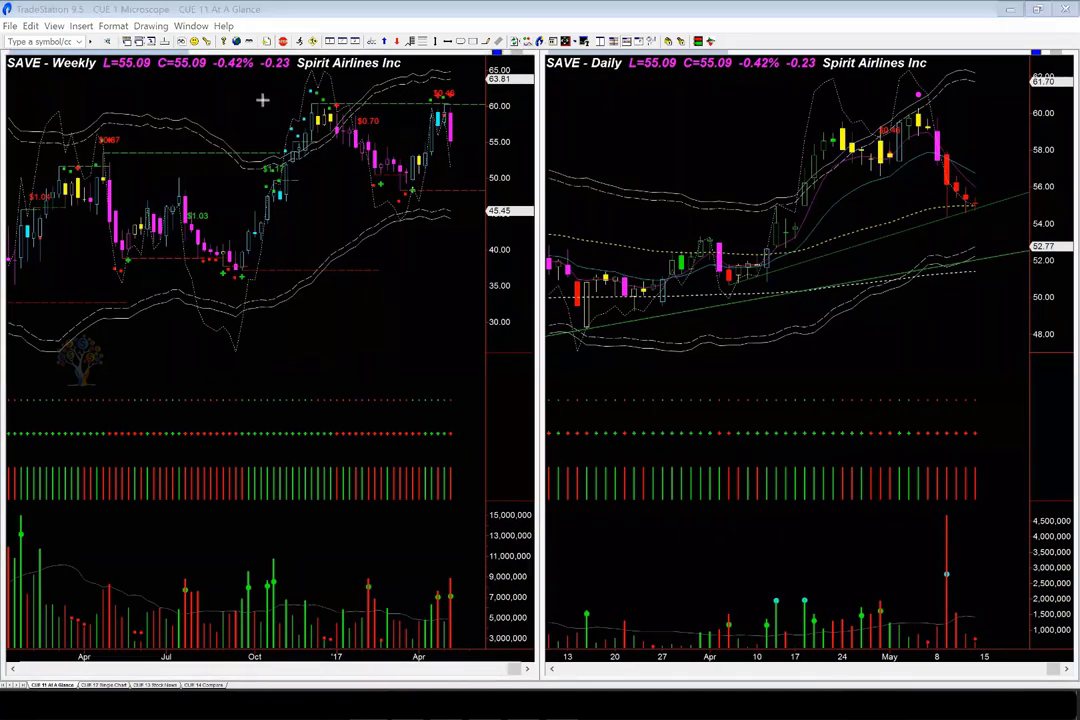
left_click_drag(240, 102, 412, 104)
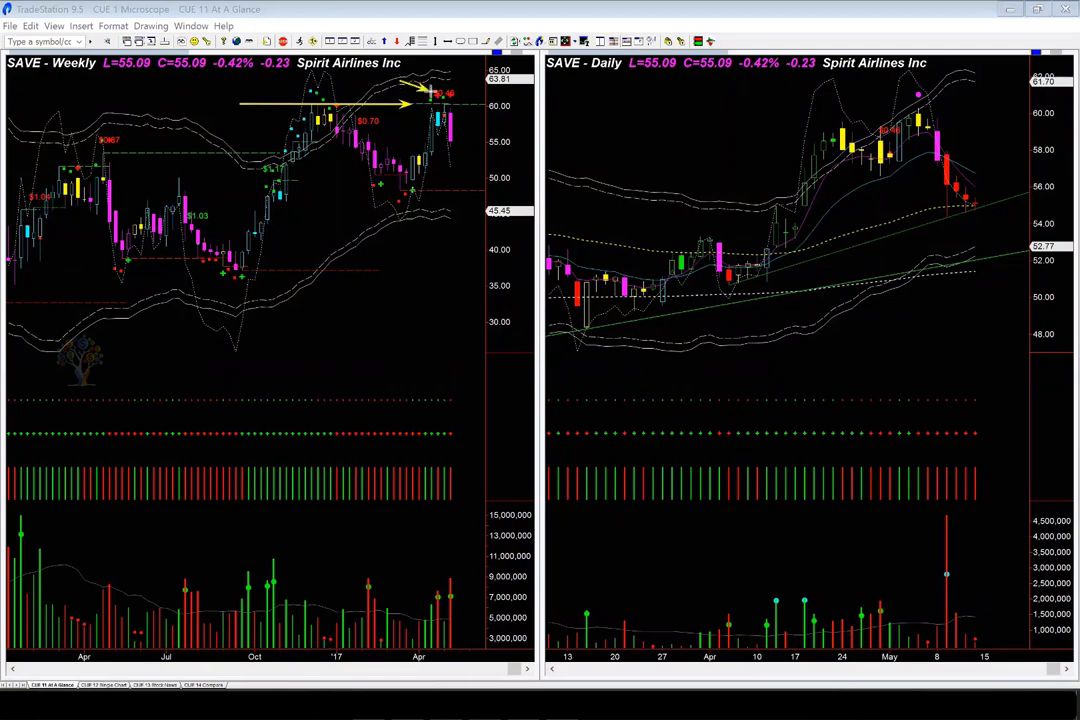
mouse_move(398, 83)
left_mouse_down()
mouse_move(433, 97)
mouse_move(449, 86)
left_mouse_up()
left_click_drag(346, 93, 364, 111)
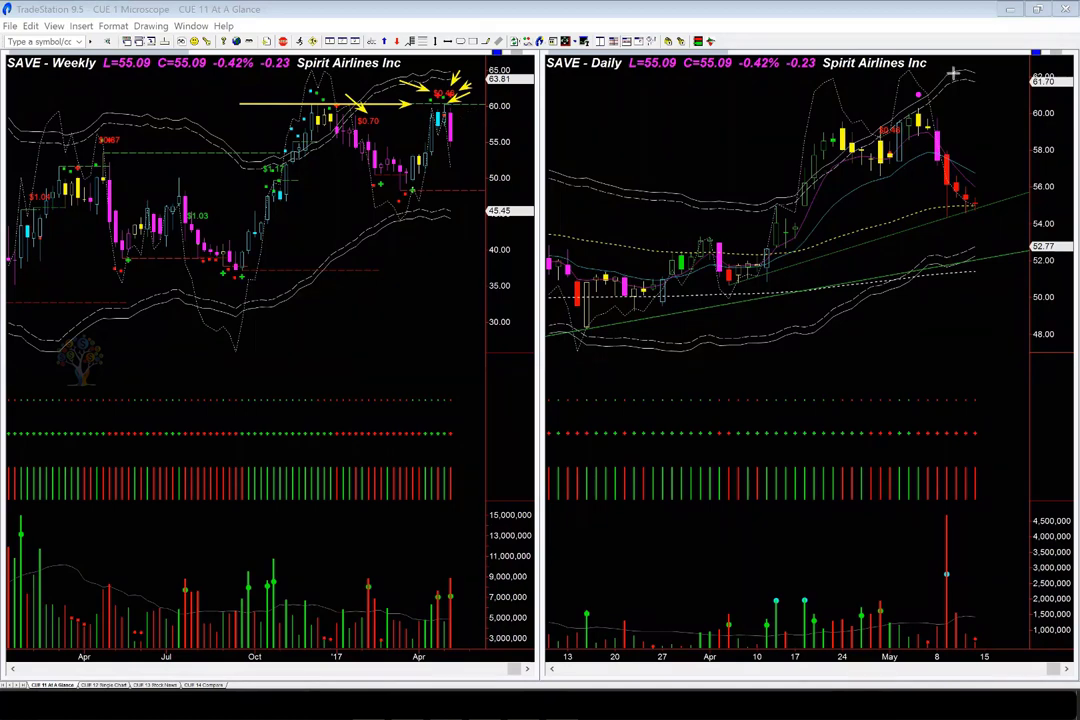
Mark the daily SAVE peak, its magenta signal dot and the two prior resistance levels with arrows, and clear all arrows.
left_click_drag(954, 73, 927, 91)
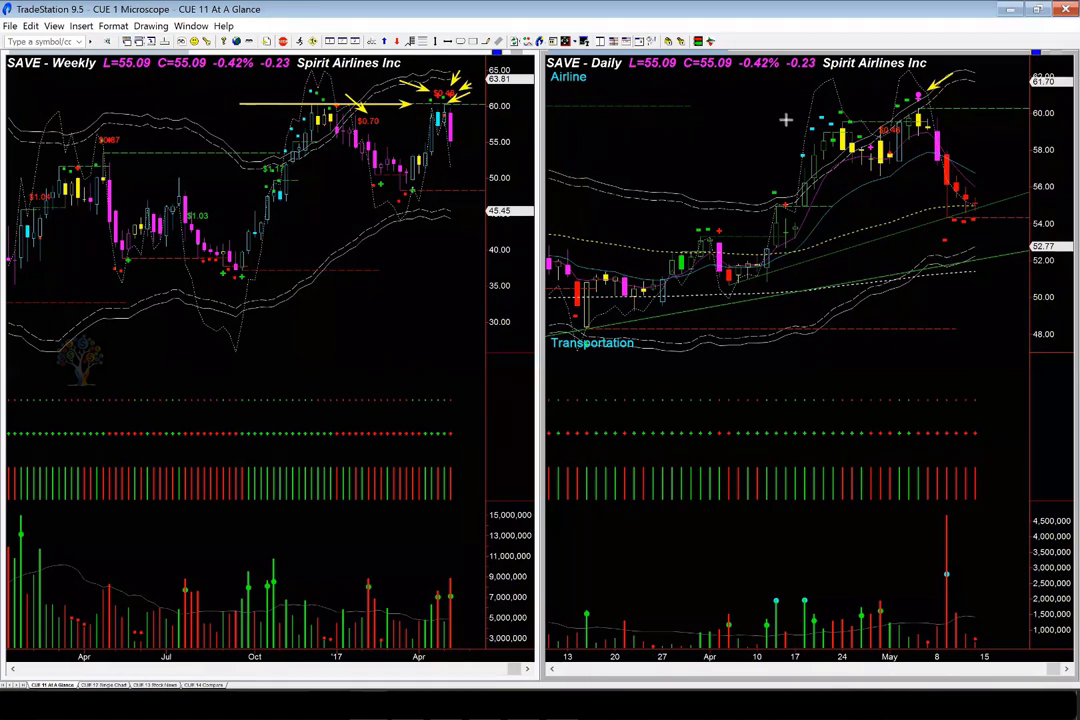
left_click_drag(787, 119, 890, 119)
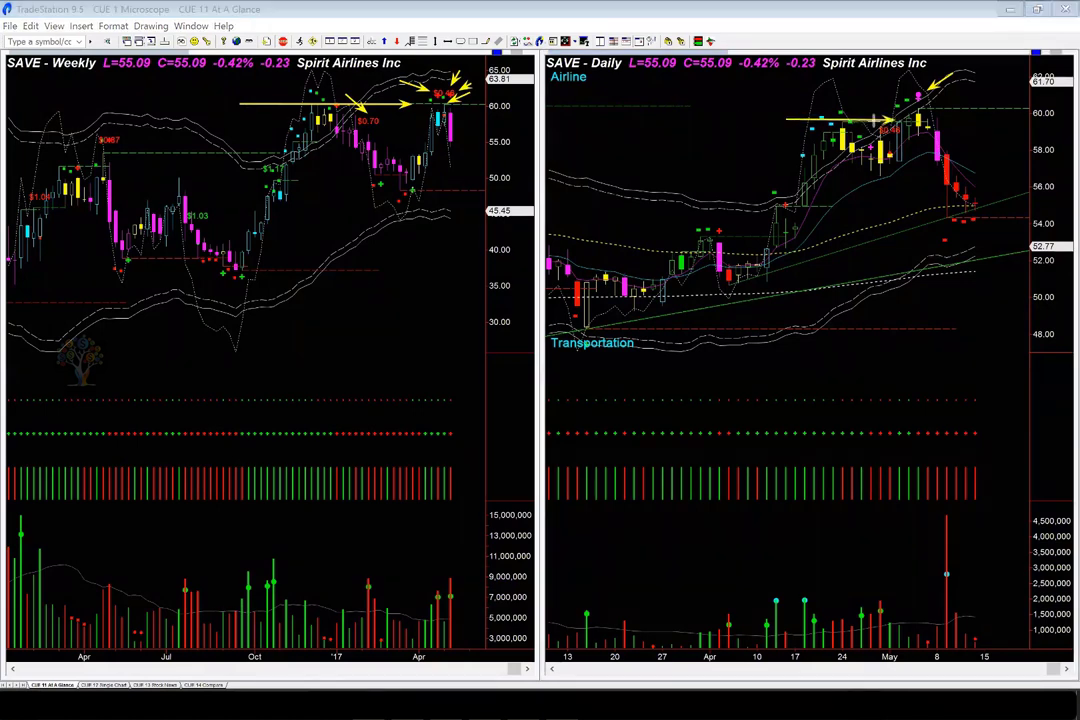
left_click_drag(670, 109, 905, 108)
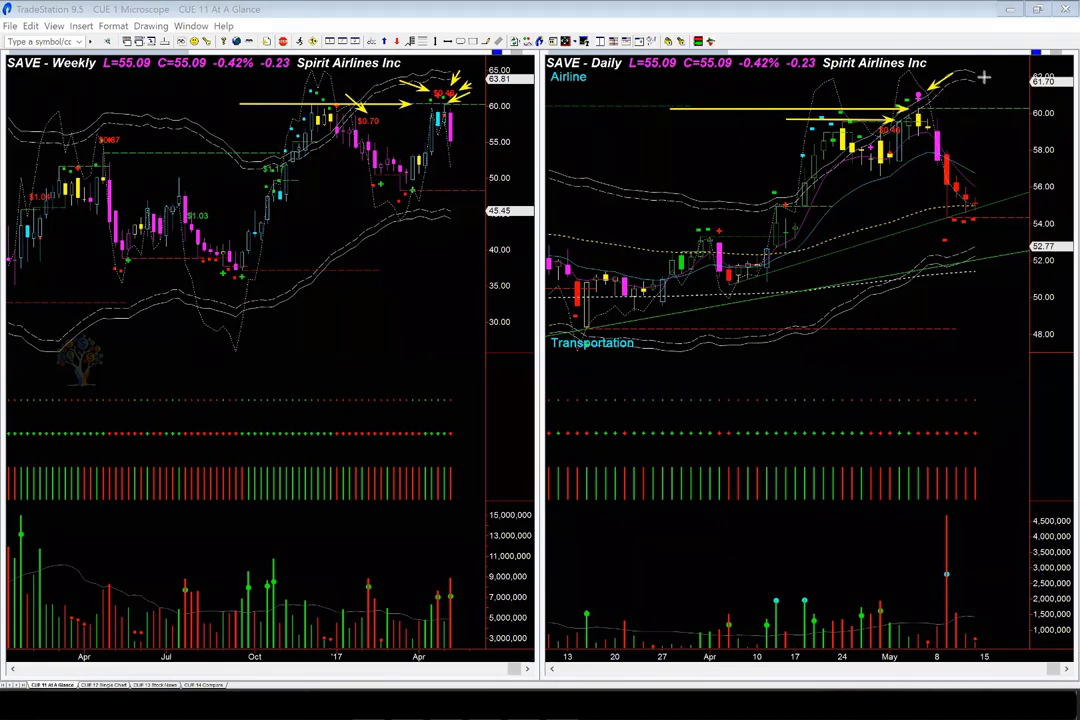
left_click_drag(983, 77, 930, 113)
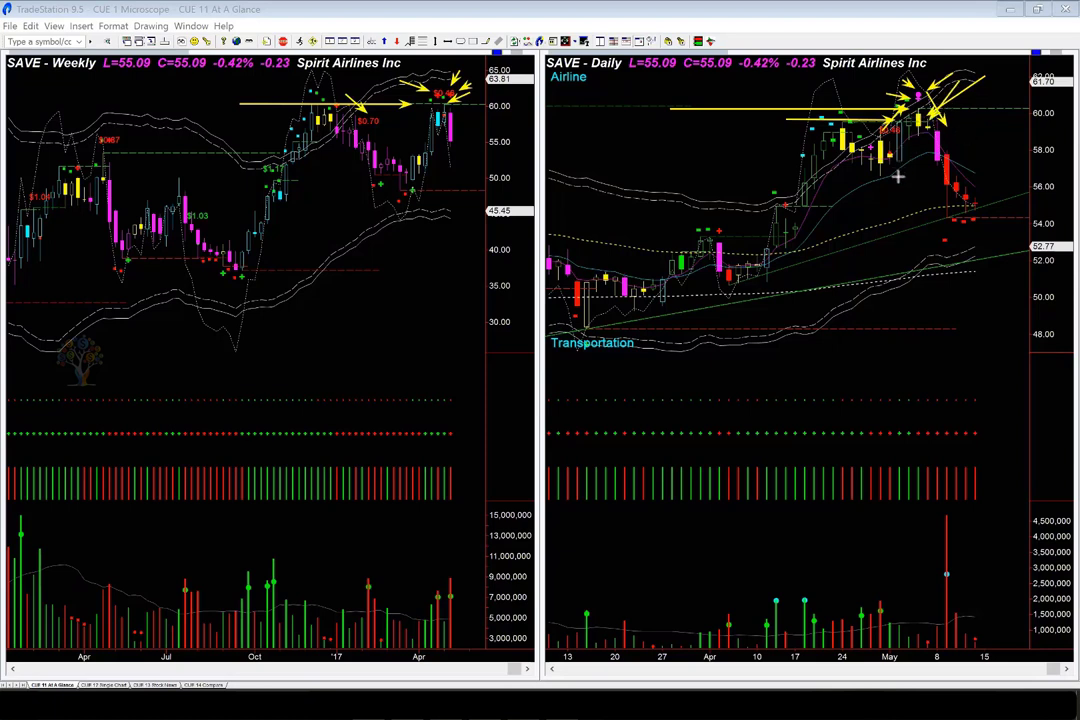
left_click_drag(897, 174, 915, 133)
key("e")
Point out the magenta signal dot, the yellow candles and the breakout level at the daily SAVE peak with arrows.
left_click_drag(955, 70, 924, 92)
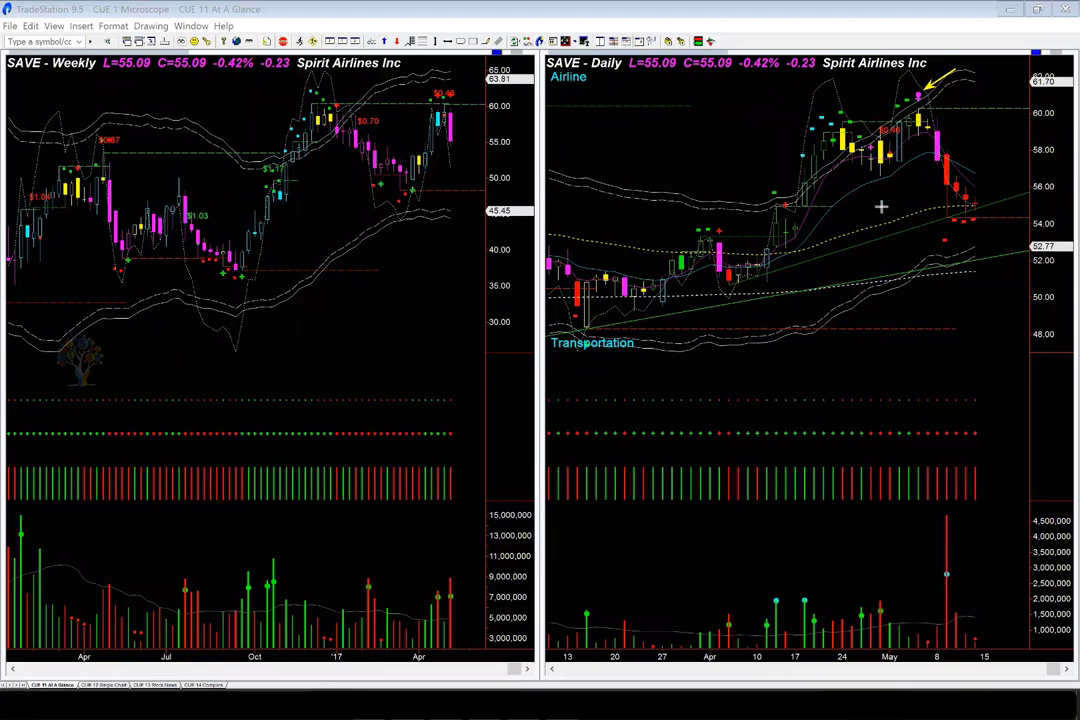
left_click_drag(882, 206, 915, 140)
mouse_move(964, 96)
left_mouse_down()
mouse_move(933, 106)
mouse_move(932, 118)
left_mouse_up()
left_click_drag(877, 103, 946, 102)
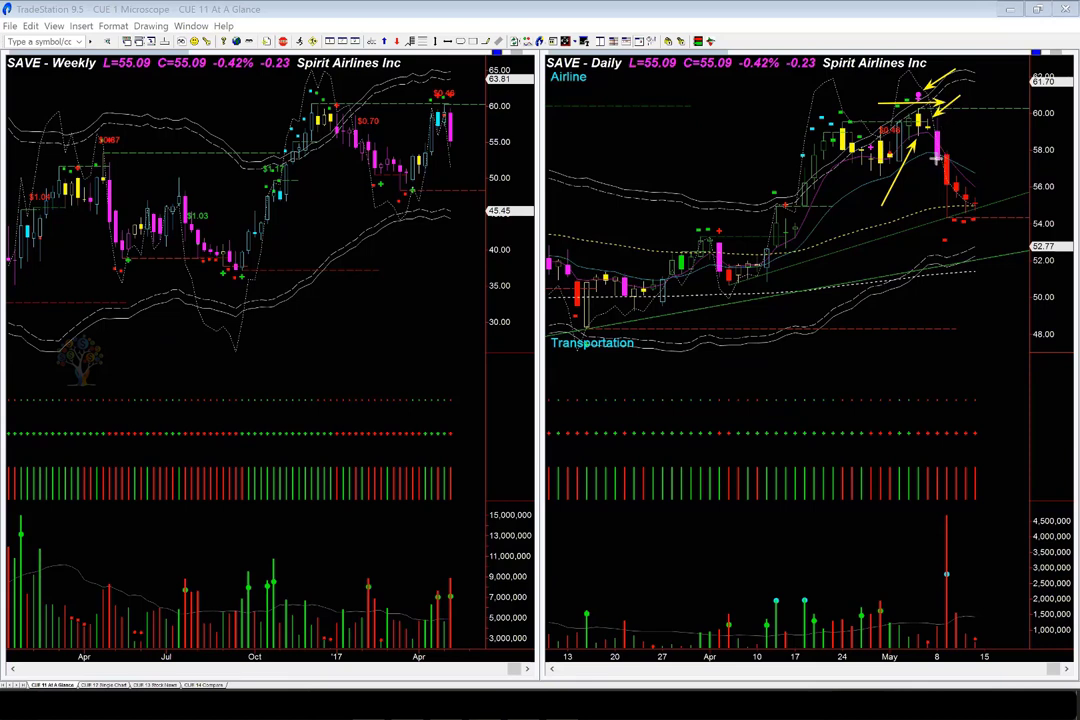
Mark SAVE's daily decline from the magenta candle and the rising support line with arrows, and clear all arrows.
left_click_drag(993, 155, 936, 157)
left_click_drag(958, 167, 985, 204)
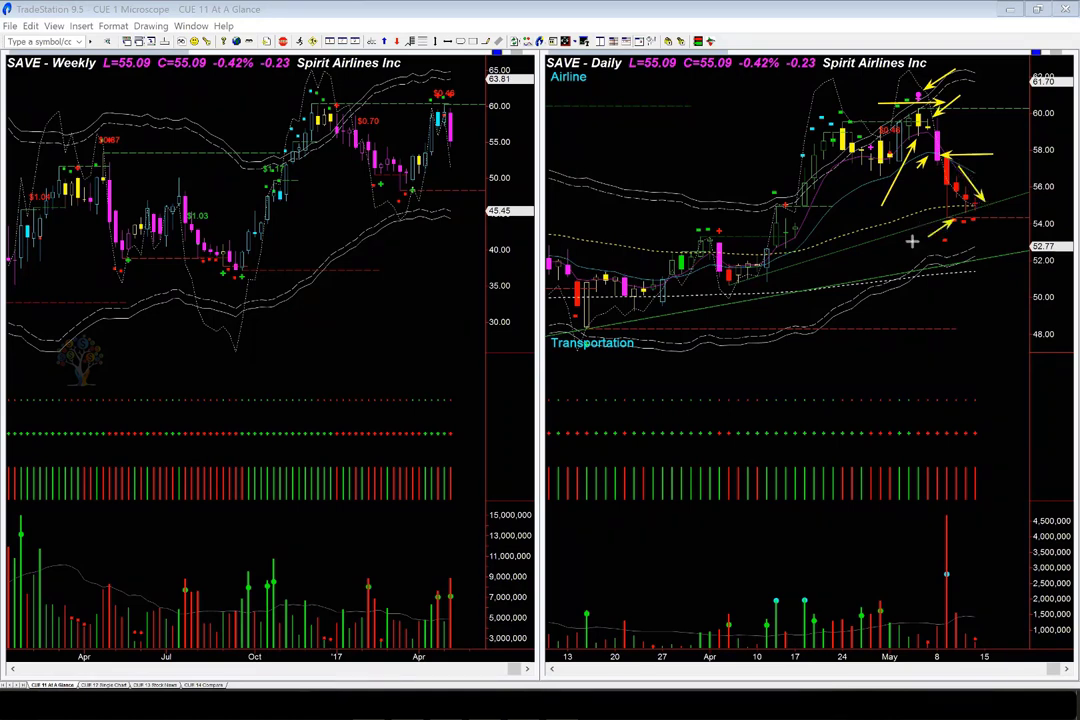
left_click_drag(935, 237, 948, 218)
left_click_drag(870, 250, 940, 227)
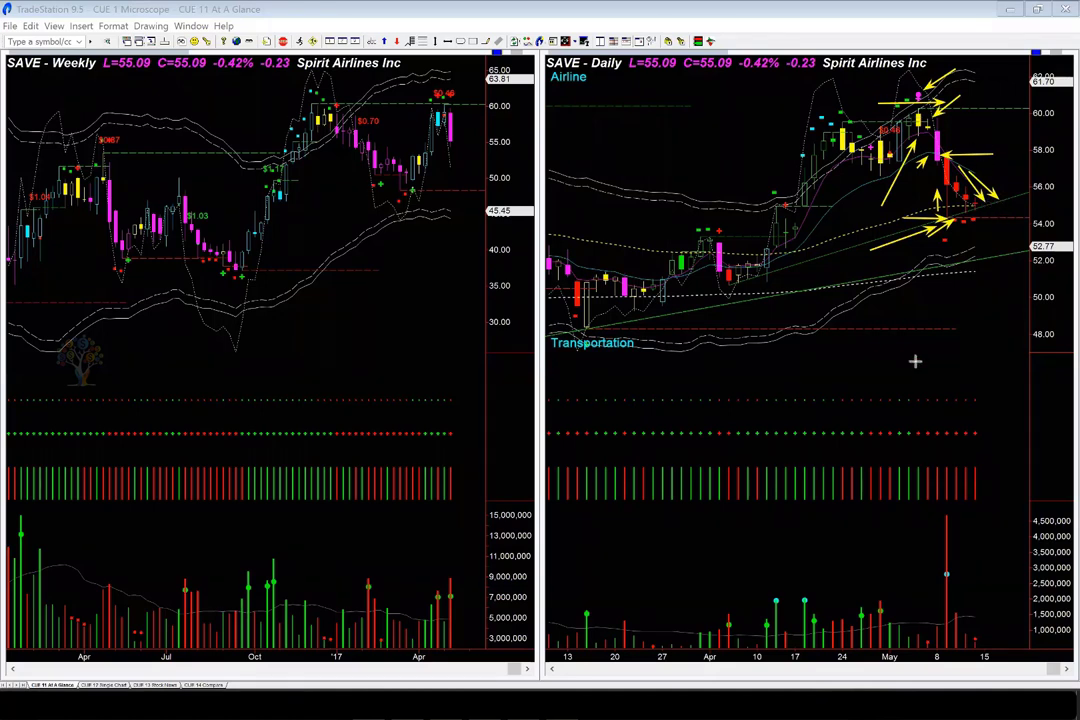
key("Escape")
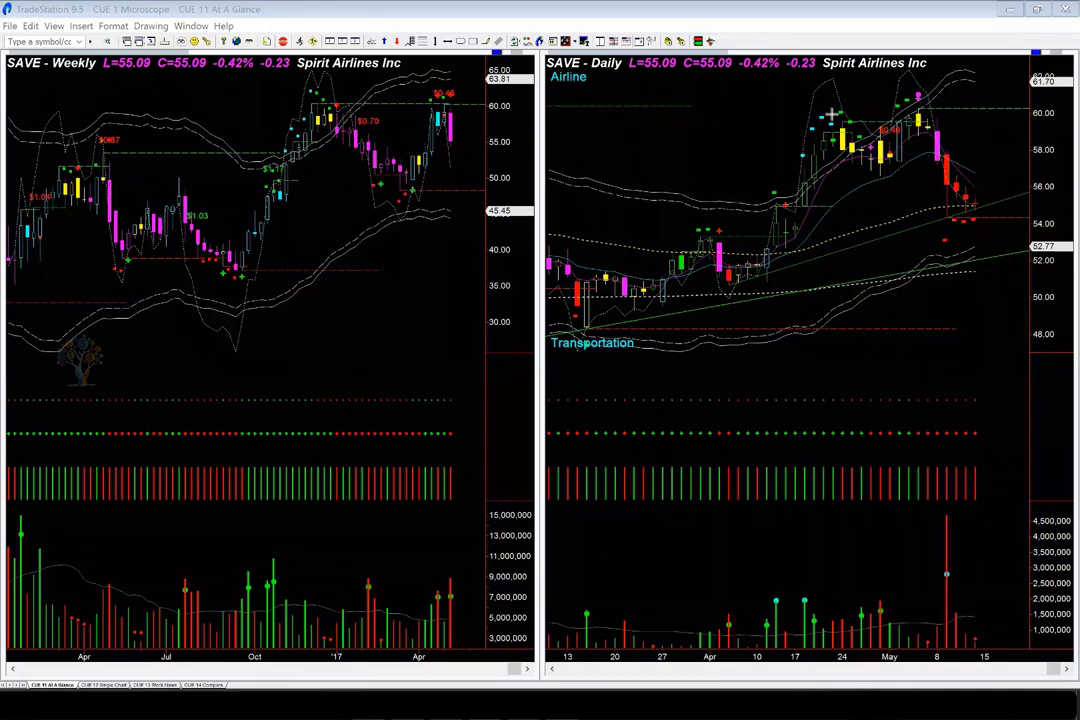
Mark SAVE's weekly and daily peaks and the rising daily support line with arrows, and sketch a rebound path above that support.
left_click(944, 74)
left_click(470, 86)
left_click_drag(944, 223, 1001, 205)
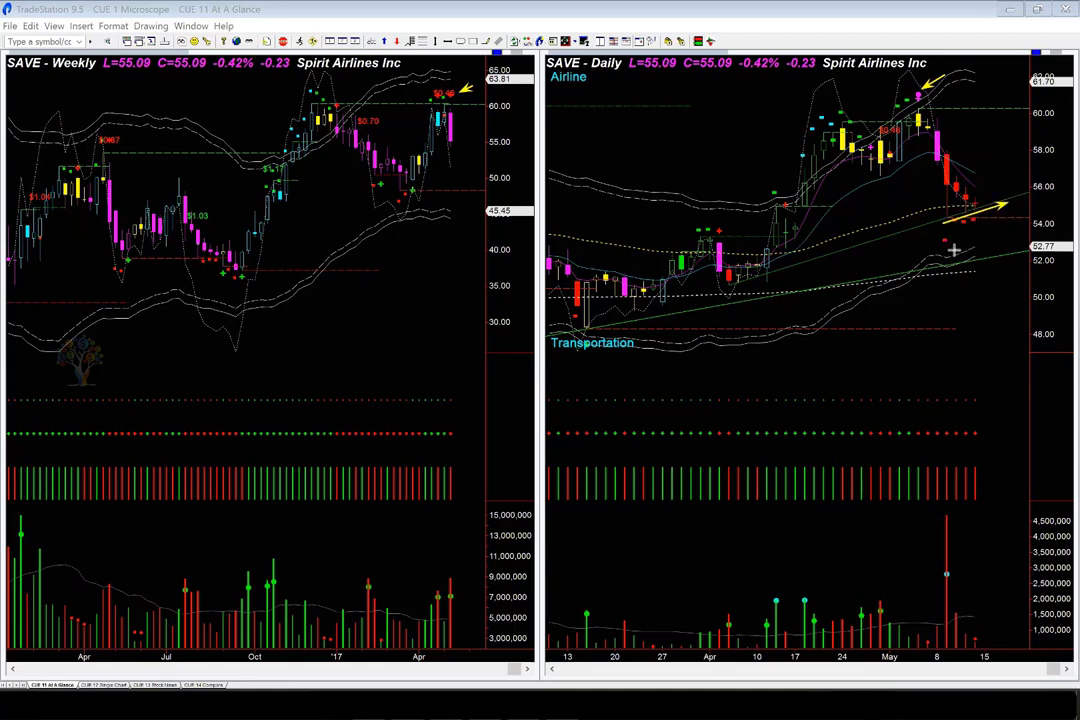
left_click_drag(955, 250, 968, 229)
left_click_drag(969, 185, 995, 145)
left_click_drag(995, 138, 1021, 157)
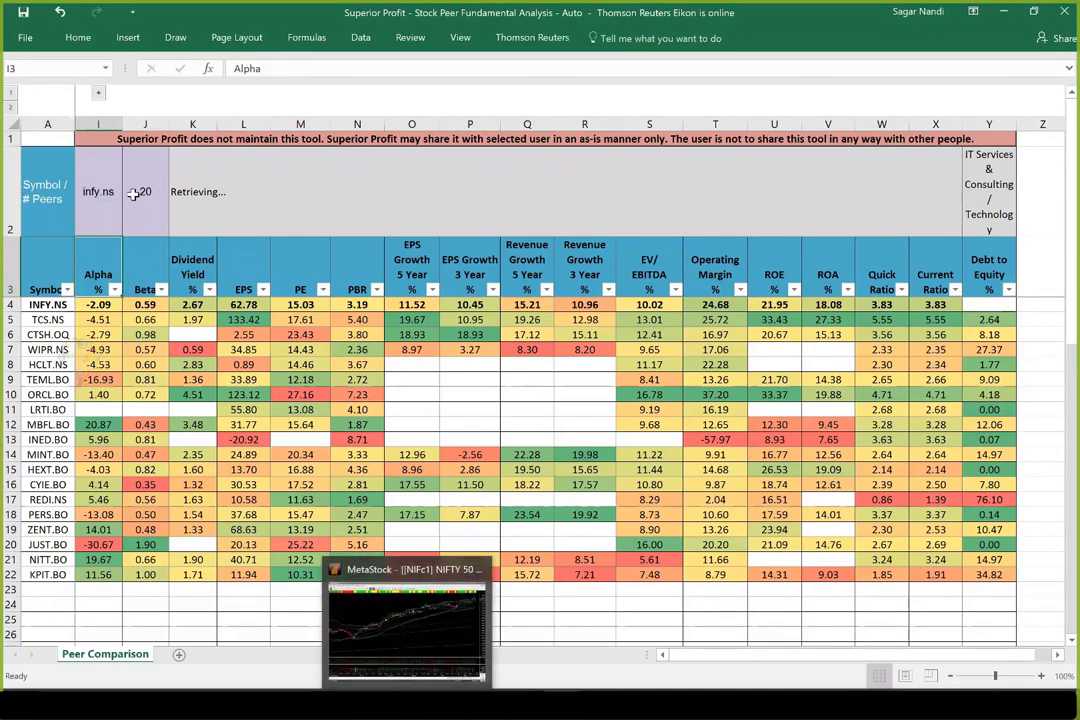
Switch to the Excel peer comparison workbook and load the peer fundamentals for symbol save.o.
left_click(104, 191)
type("sav")
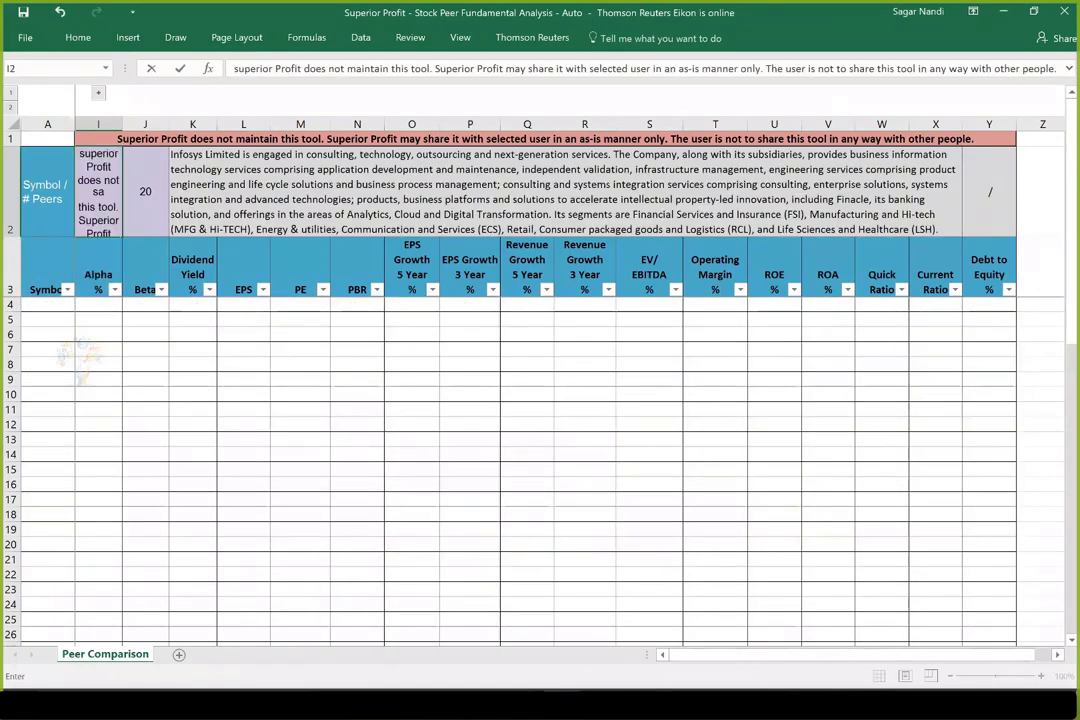
type("e.o")
key("Return")
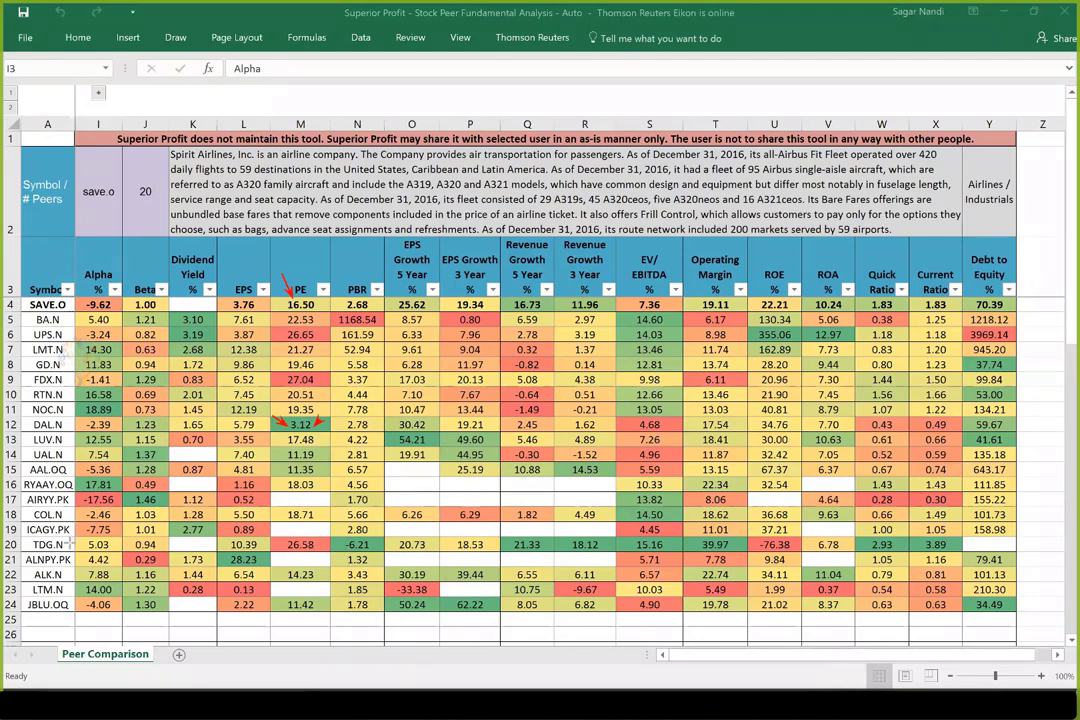
Point out the TDG.N symbol, its PE value and the JBLU.OQ PE value with arrows.
left_click_drag(62, 548, 70, 538)
left_click_drag(272, 527, 286, 535)
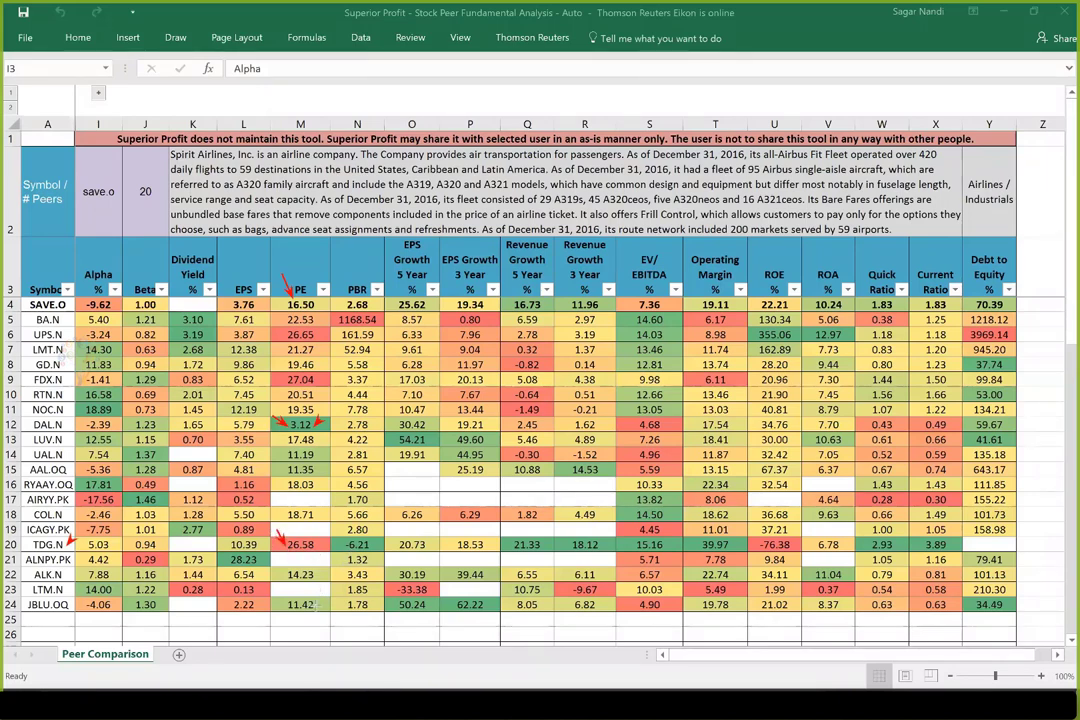
left_click_drag(322, 589, 313, 603)
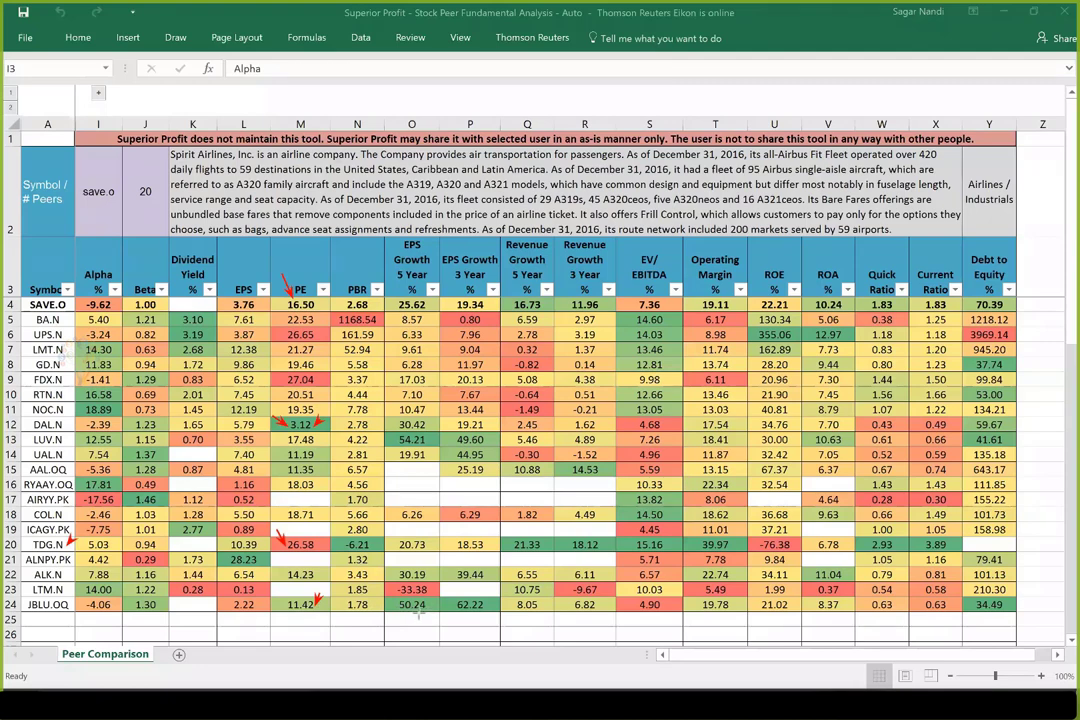
Mark JBLU.OQ's EPS growth, revenue growth, operating margin, debt to equity, ROE and ROA values with arrows.
left_click_drag(414, 613, 490, 617)
left_click_drag(511, 618, 605, 610)
left_click_drag(688, 617, 705, 607)
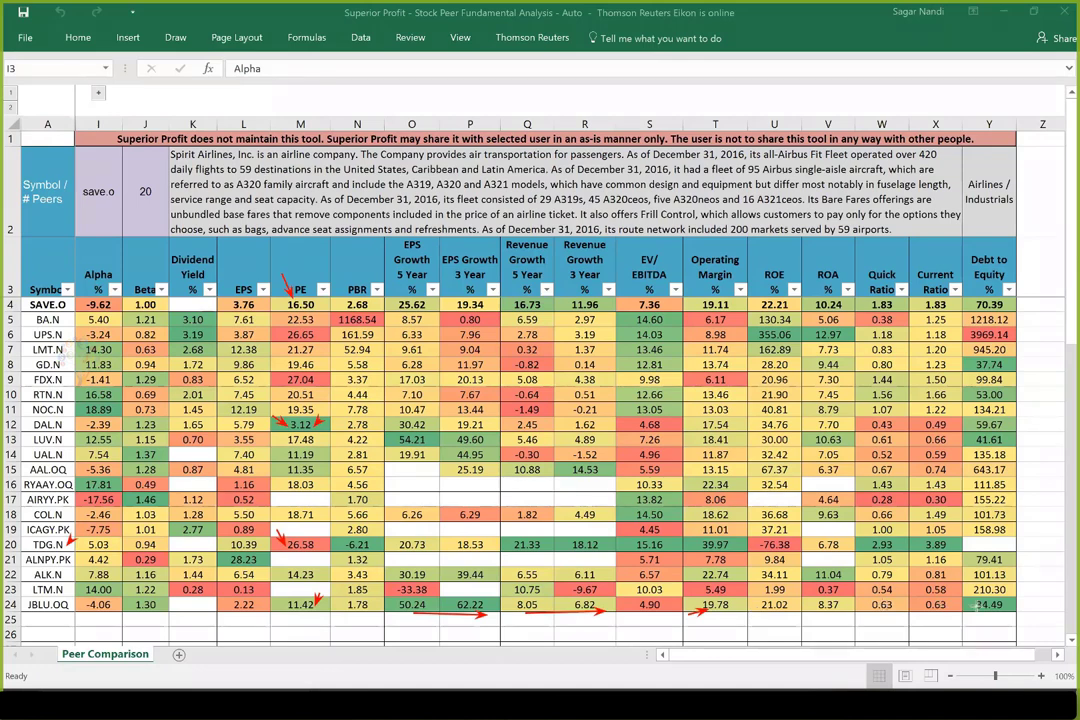
left_click_drag(975, 613, 992, 606)
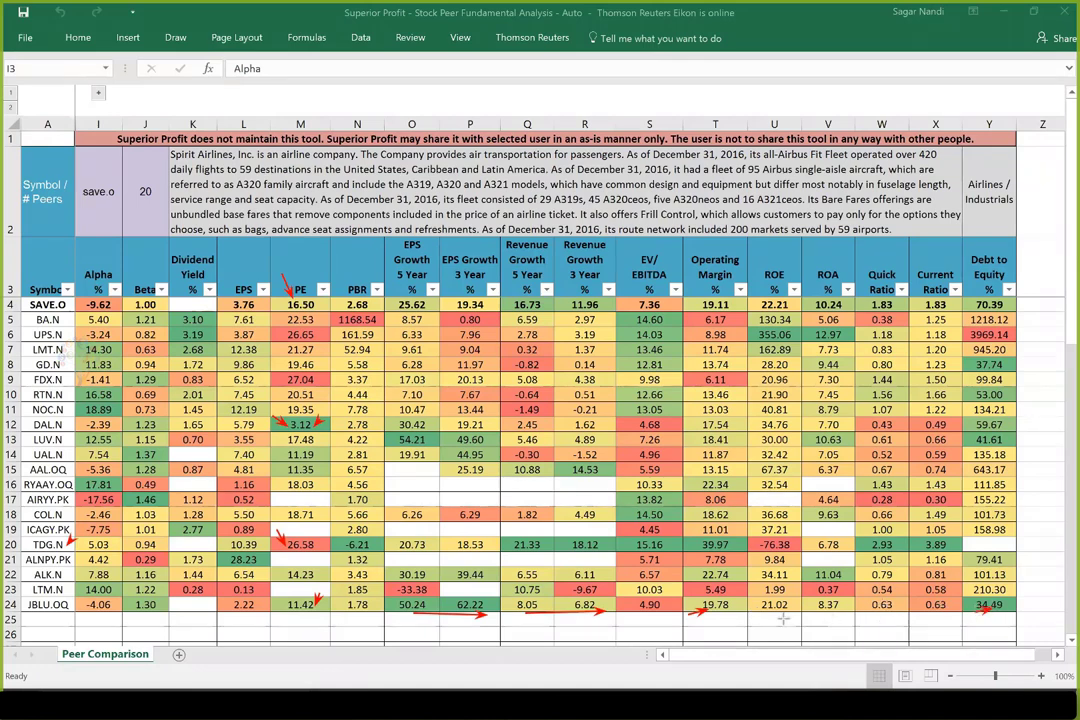
left_click_drag(763, 630, 826, 612)
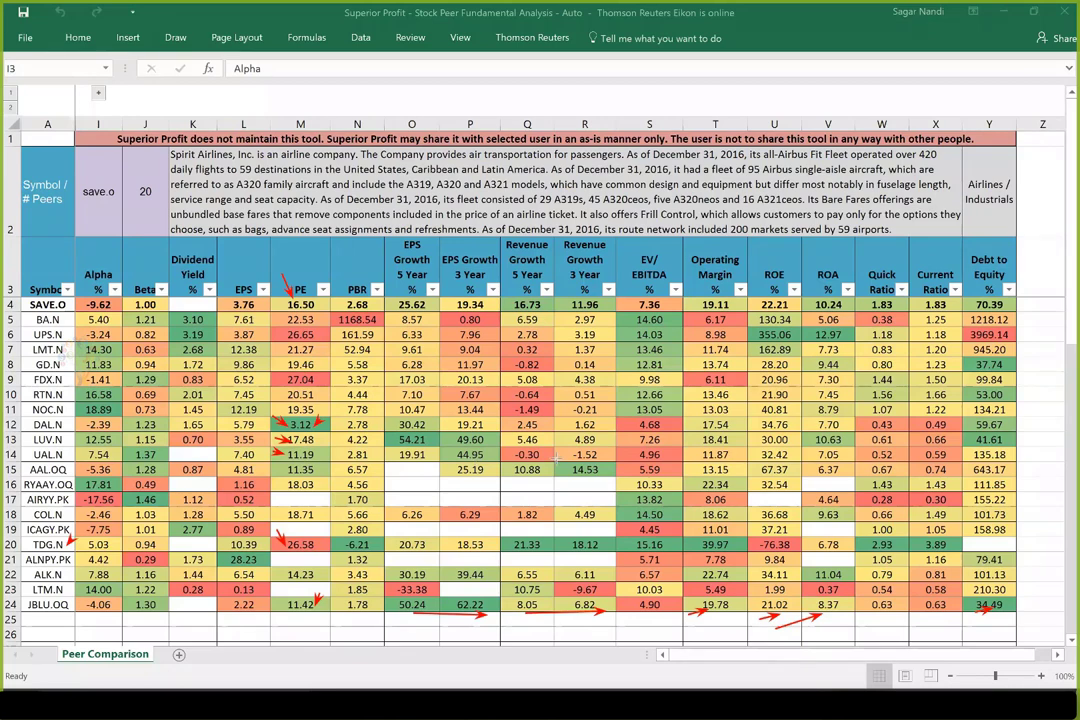
Mark the UAL.N row from its revenue growth values across to the quick ratio with an arrow.
left_click_drag(541, 460, 593, 456)
left_click_drag(495, 456, 812, 455)
left_click_drag(905, 458, 878, 456)
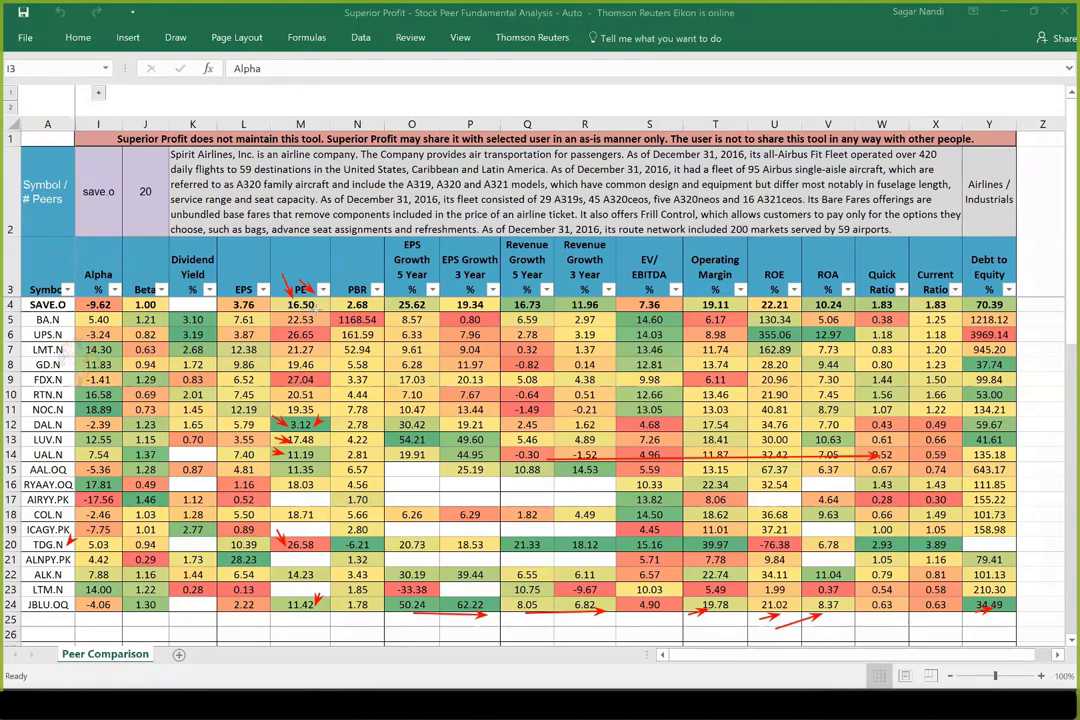
Mark SAVE.O's growth figures, operating margin, ROE, ROA, liquidity ratios and debt to equity, plus its symbol, with arrows.
left_click_drag(413, 312, 606, 307)
left_click_drag(692, 312, 726, 311)
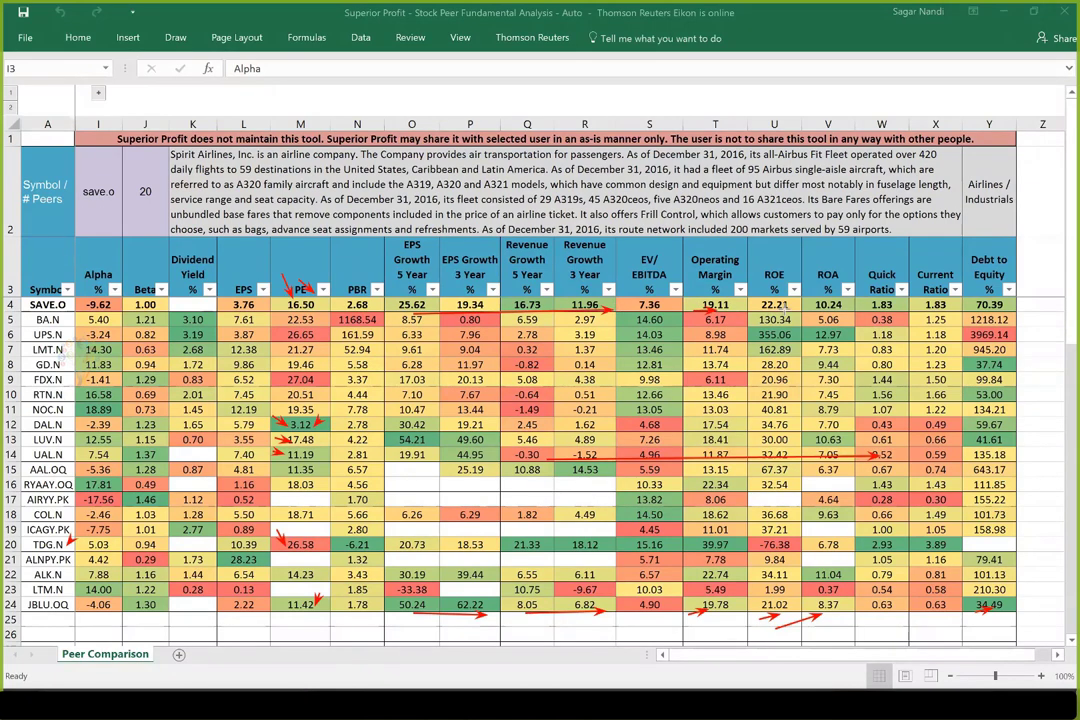
left_click_drag(757, 310, 828, 307)
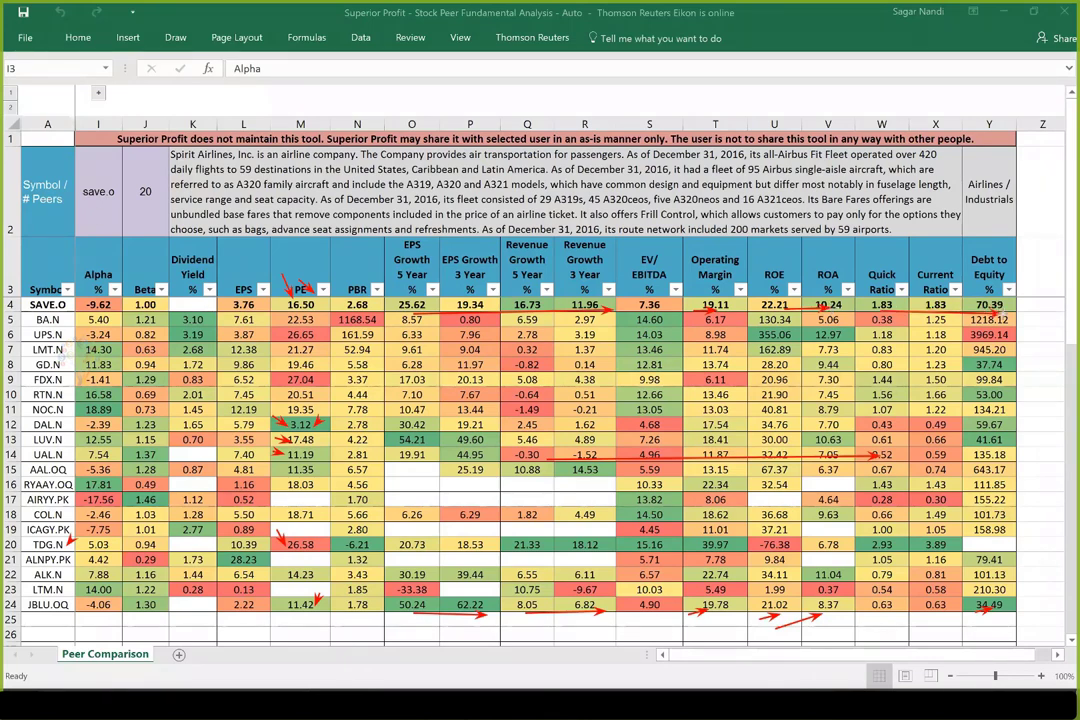
left_click_drag(920, 314, 1005, 308)
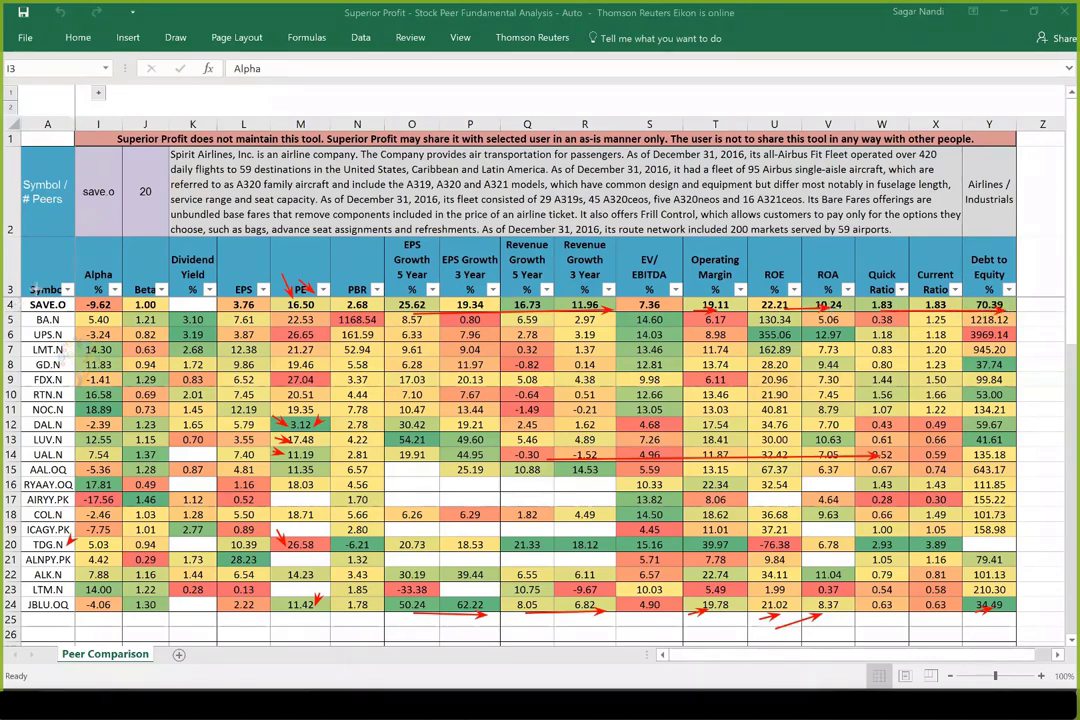
left_click_drag(34, 283, 62, 292)
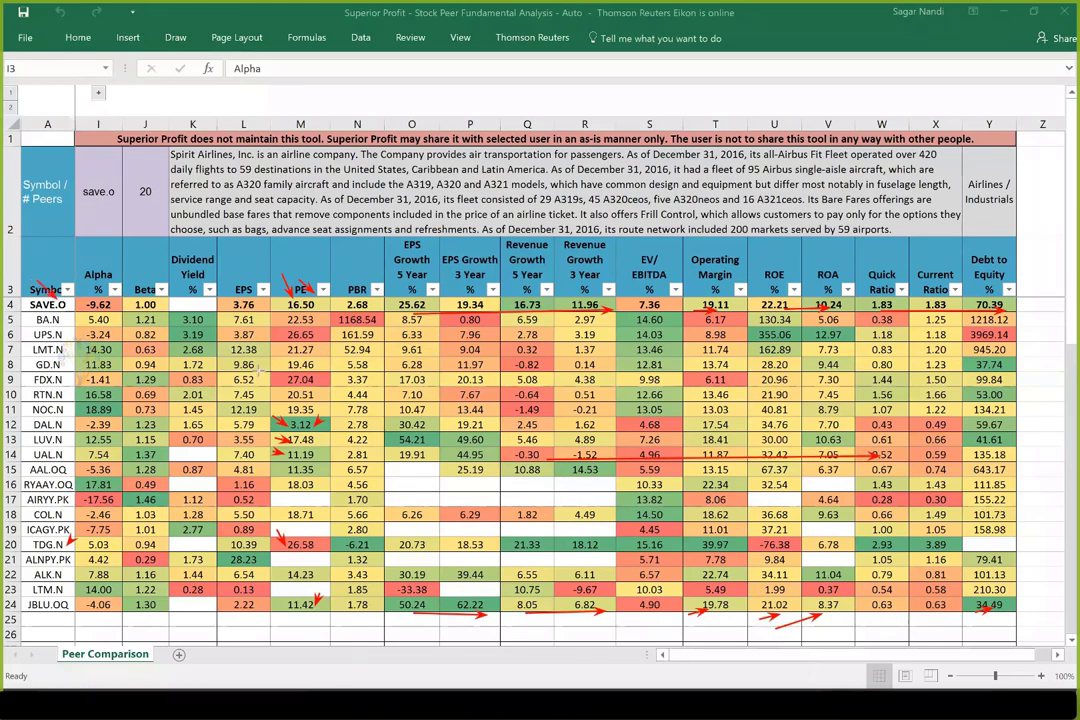